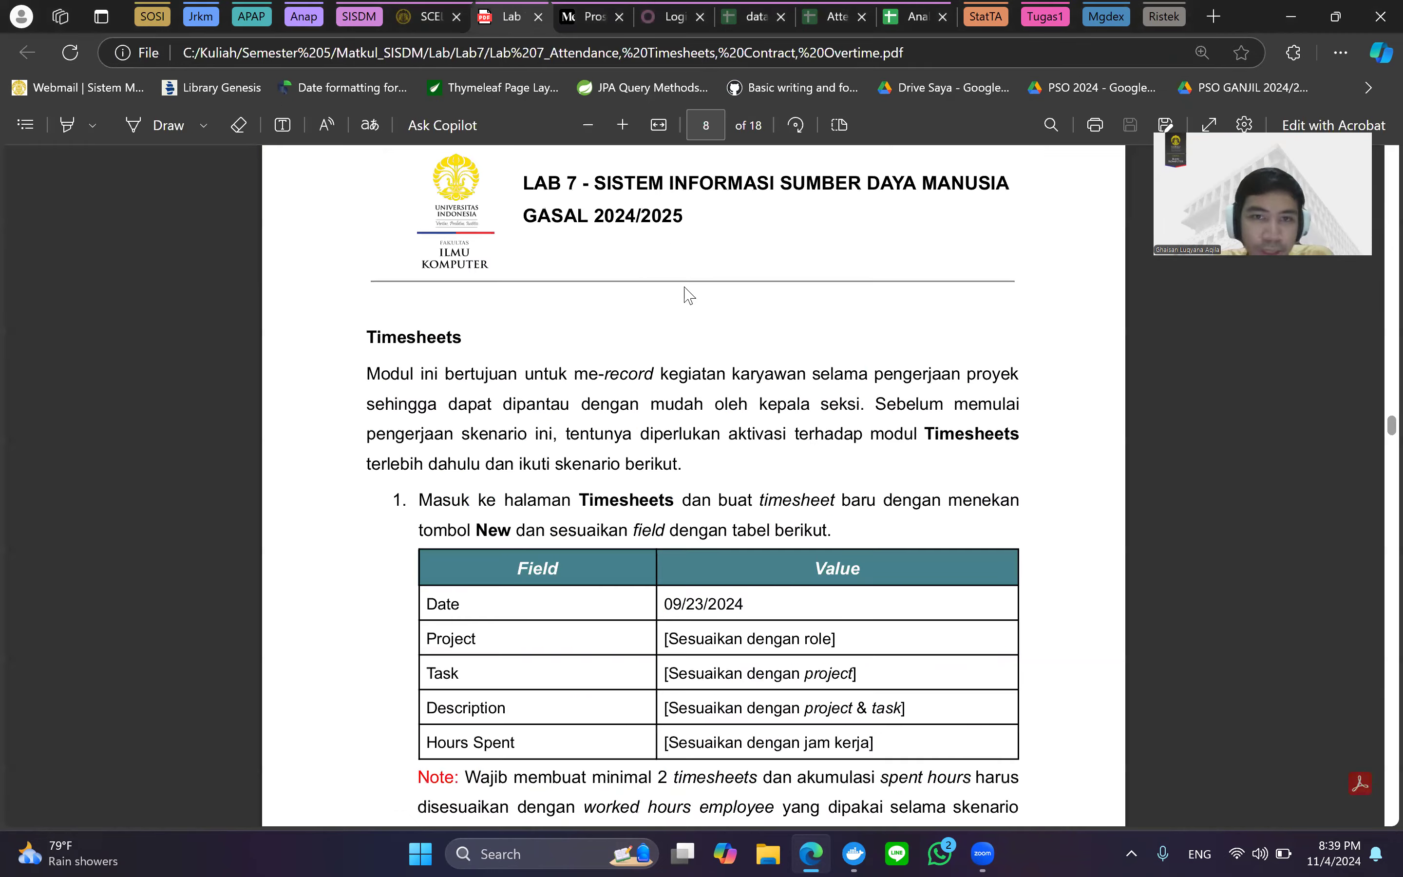
Scroll the Lab 7 PDF back to its page 2 introduction, then return to the Medium article.
{"action": "scroll", "coordinate": [701, 298], "scroll_direction": "down", "scroll_amount": 5}
{"action": "scroll", "coordinate": [863, 301], "scroll_direction": "up", "scroll_amount": 20}
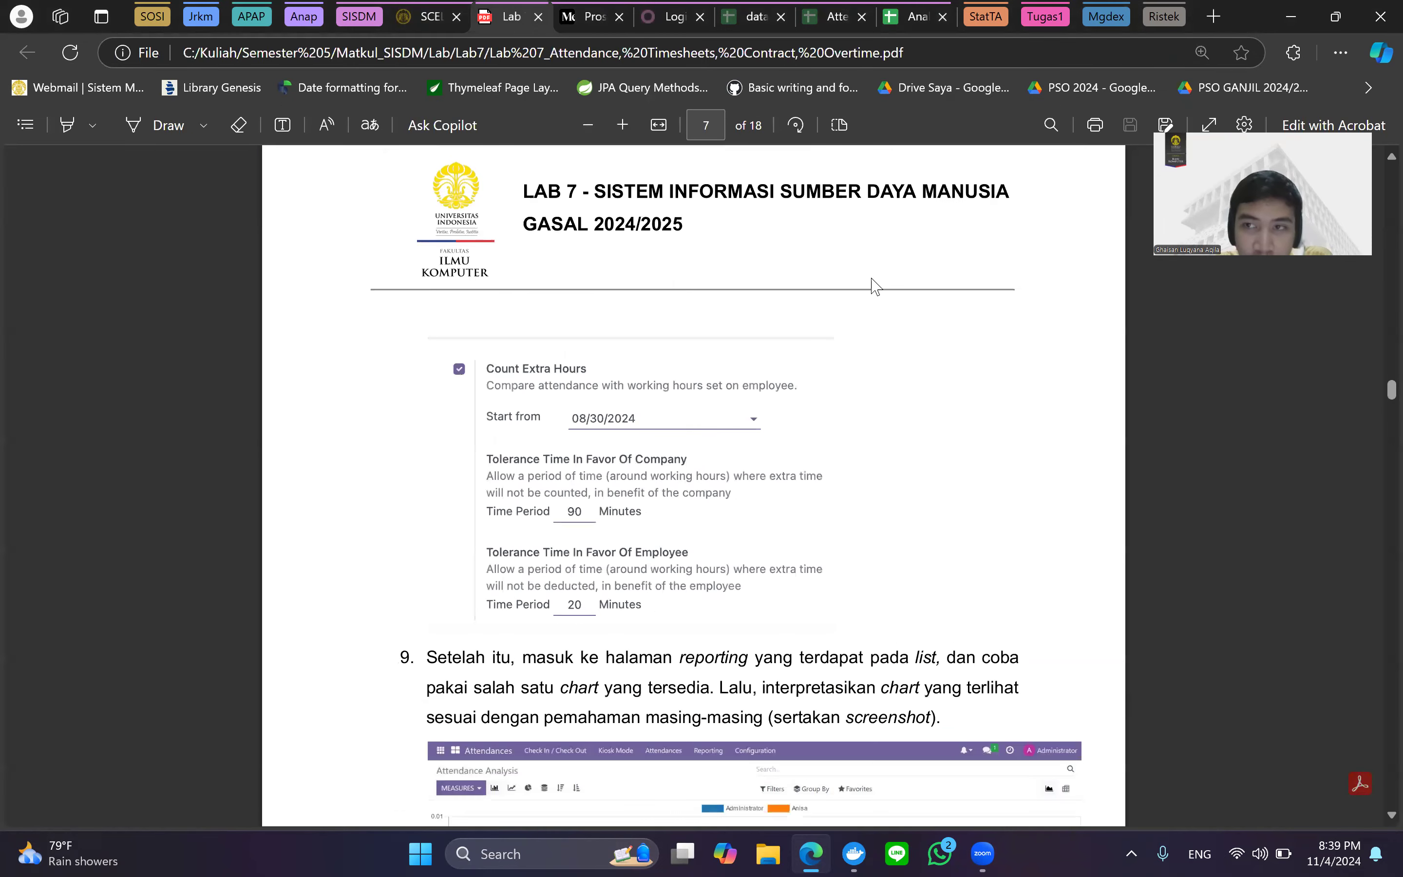
{"action": "scroll", "coordinate": [1094, 370], "scroll_direction": "up", "scroll_amount": 10}
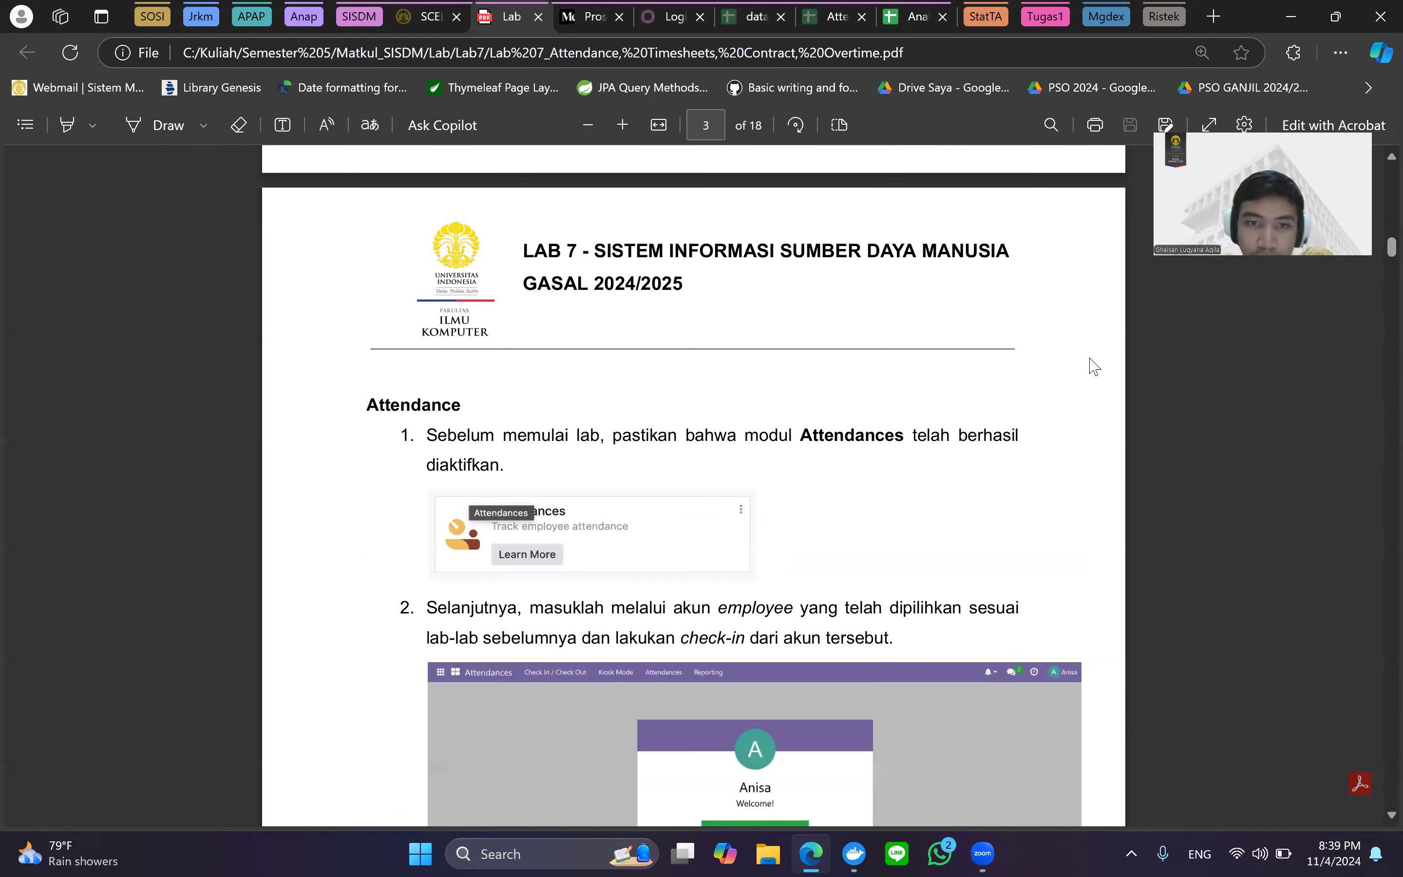
{"action": "scroll", "coordinate": [652, 412], "scroll_direction": "down", "scroll_amount": 1}
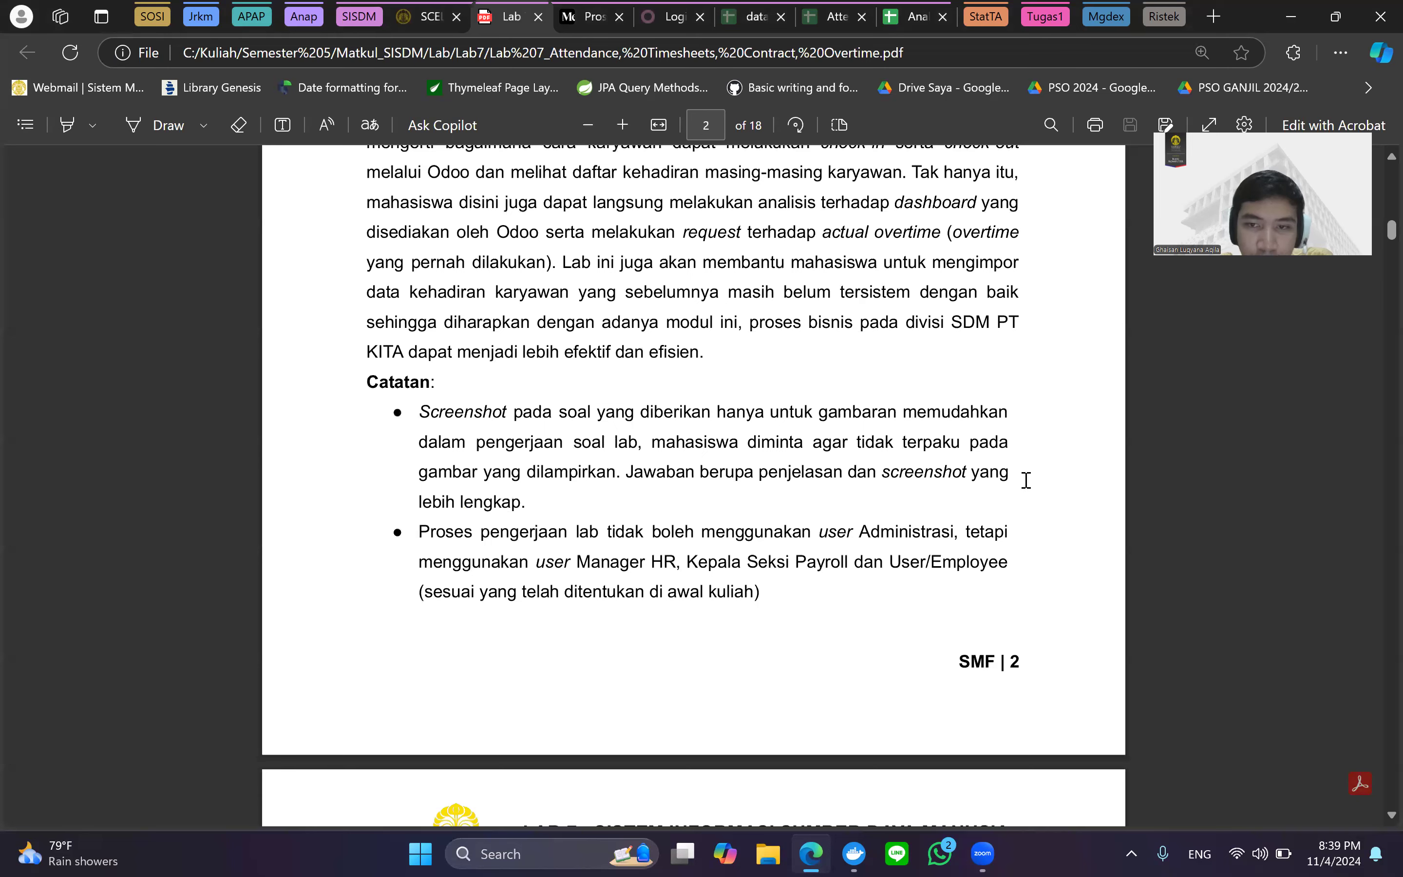
{"action": "scroll", "coordinate": [1009, 485], "scroll_direction": "up", "scroll_amount": 10}
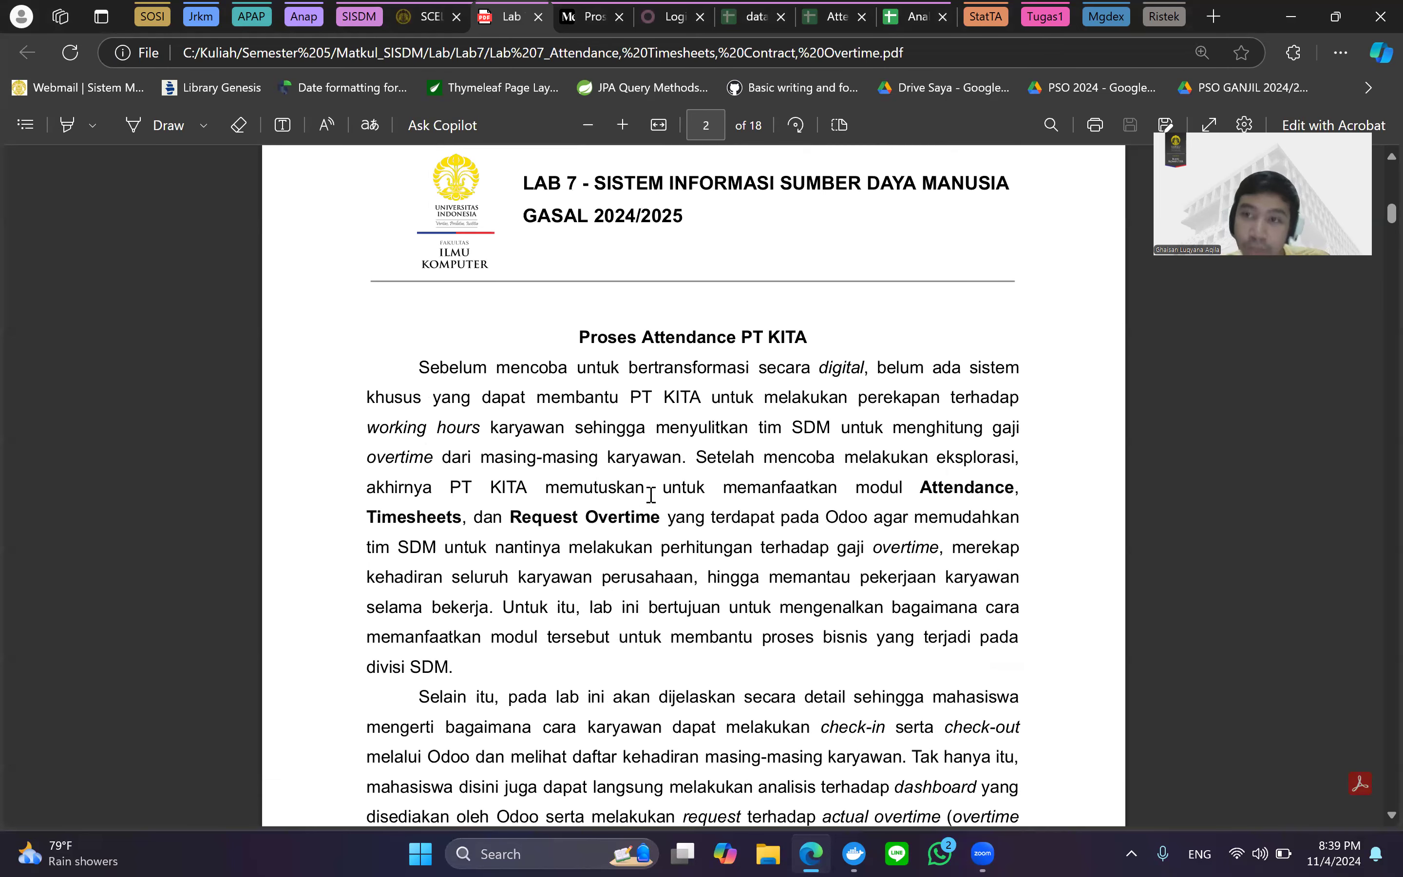
{"action": "left_click", "coordinate": [606, 9]}
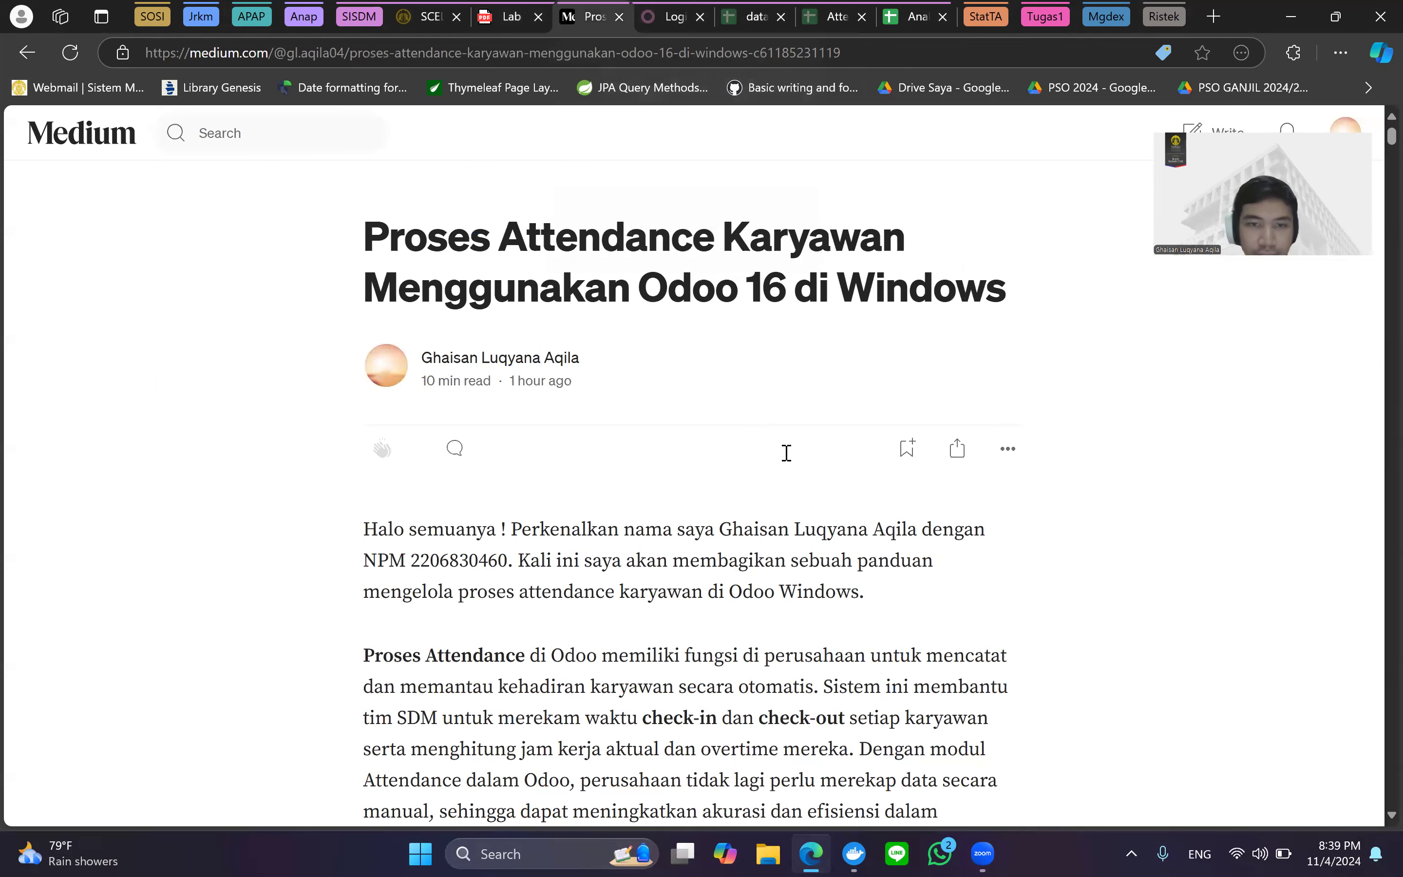
Read the Medium article's introduction and database setup.
{"action": "scroll", "coordinate": [787, 452], "scroll_direction": "down", "scroll_amount": 4}
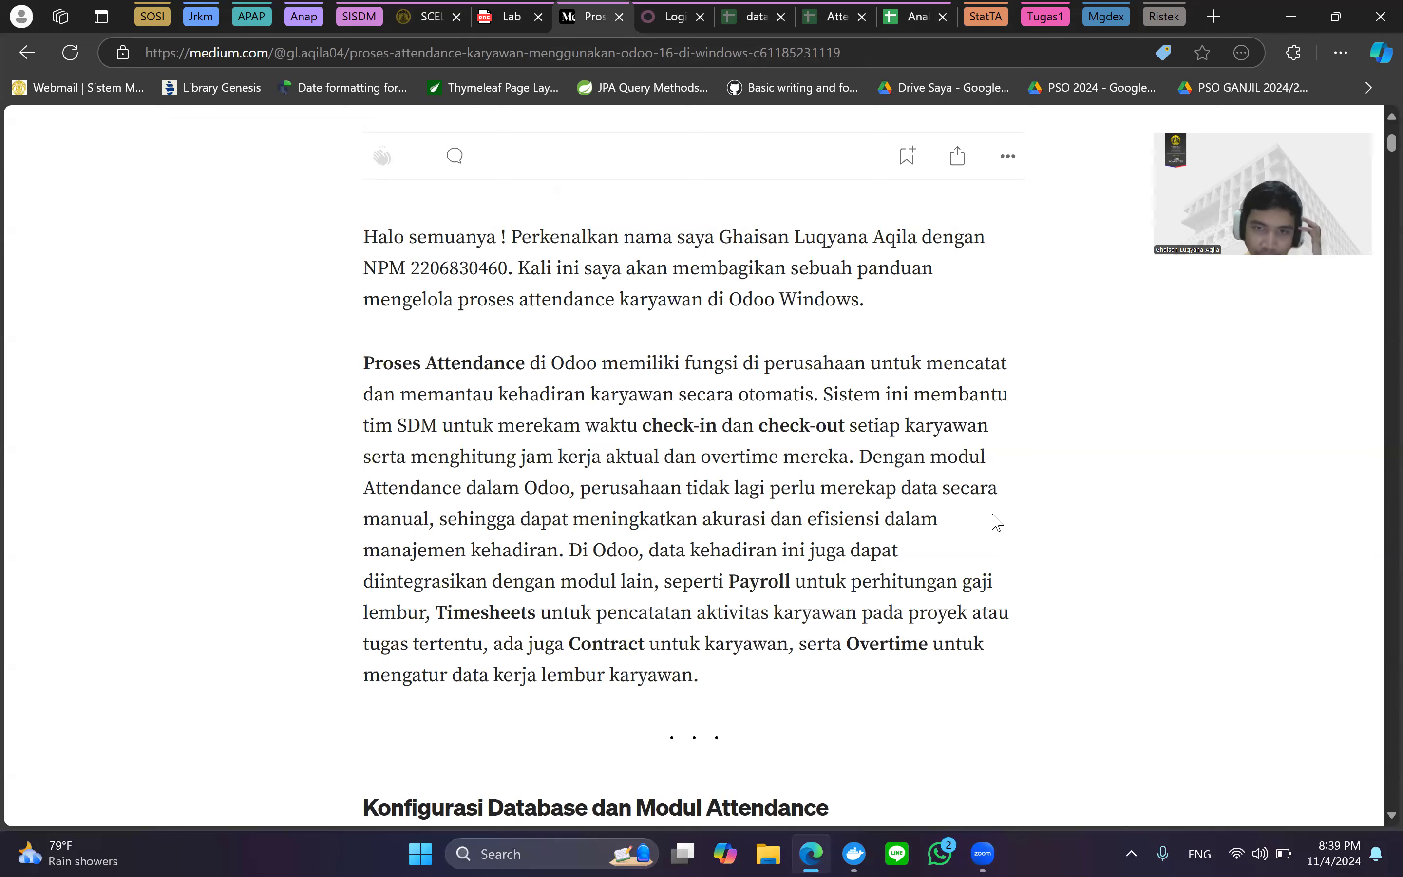
{"action": "scroll", "coordinate": [928, 510], "scroll_direction": "down", "scroll_amount": 1}
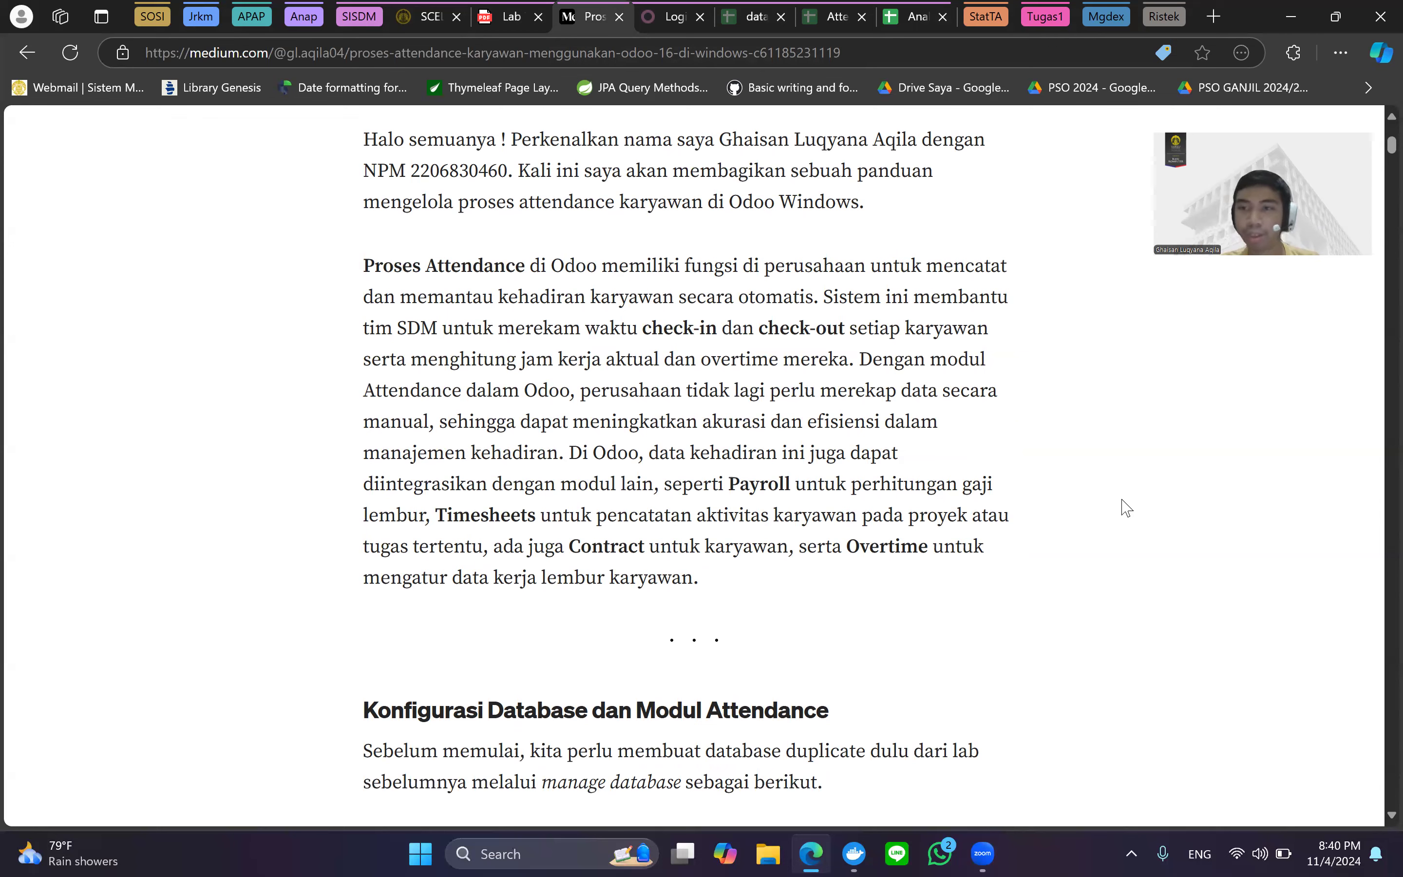
{"action": "scroll", "coordinate": [1044, 579], "scroll_direction": "down", "scroll_amount": 4}
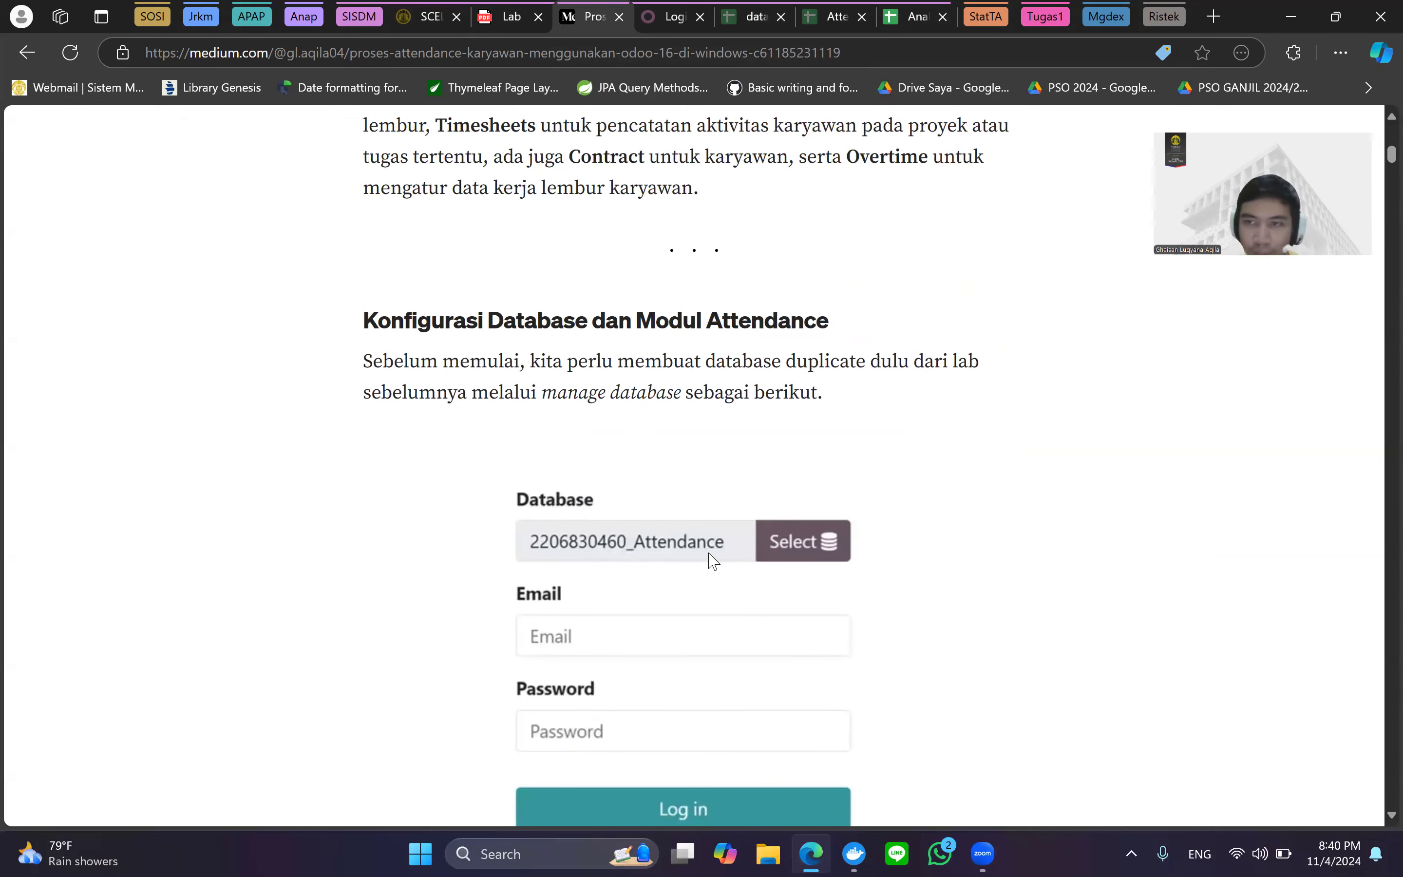
{"action": "scroll", "coordinate": [686, 554], "scroll_direction": "down", "scroll_amount": 2}
{"action": "scroll", "coordinate": [651, 624], "scroll_direction": "up", "scroll_amount": 2}
{"action": "scroll", "coordinate": [716, 298], "scroll_direction": "down", "scroll_amount": 1}
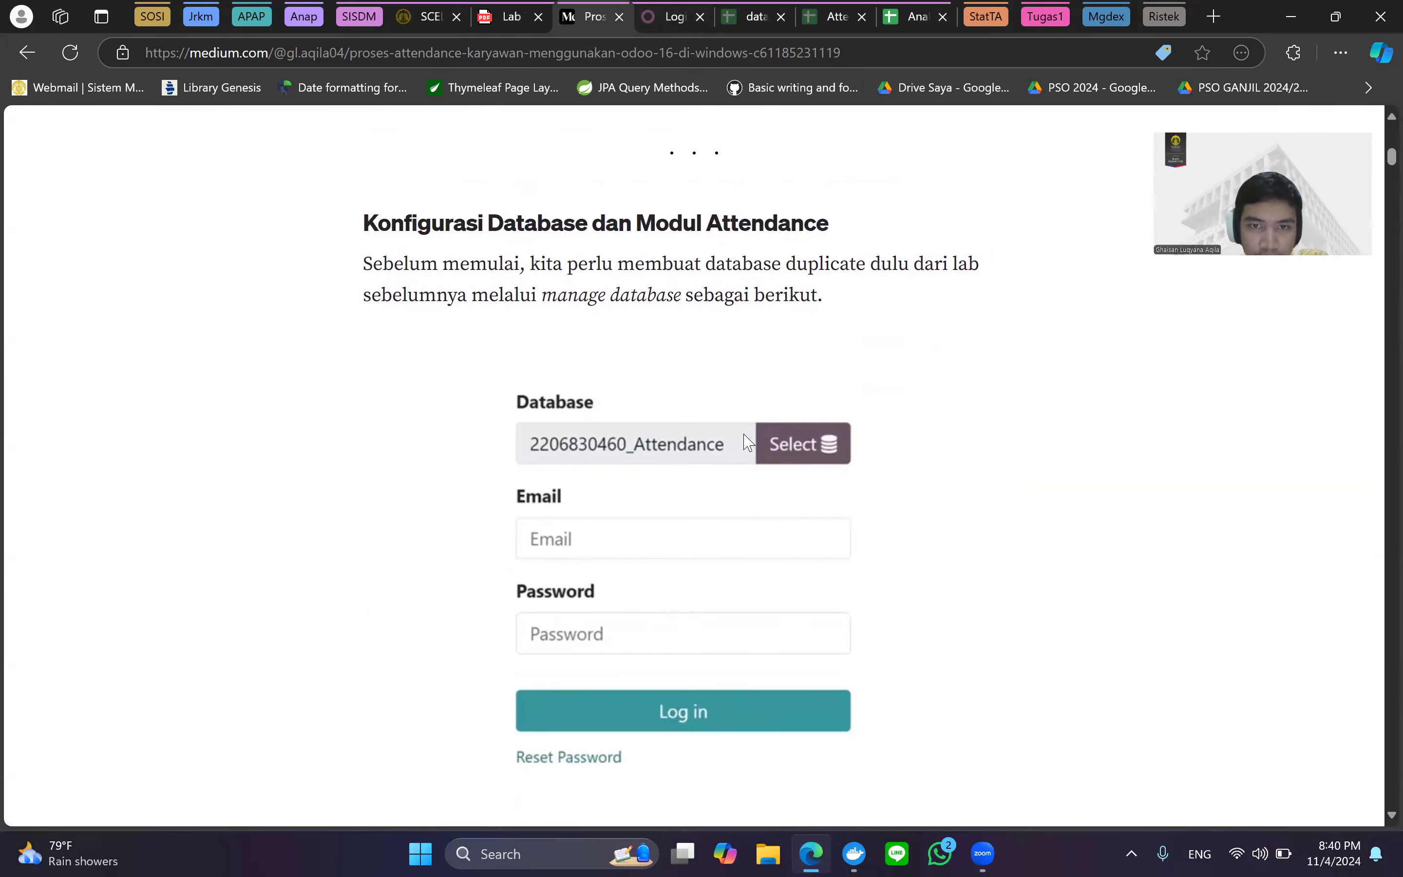
{"action": "scroll", "coordinate": [750, 444], "scroll_direction": "down", "scroll_amount": 1}
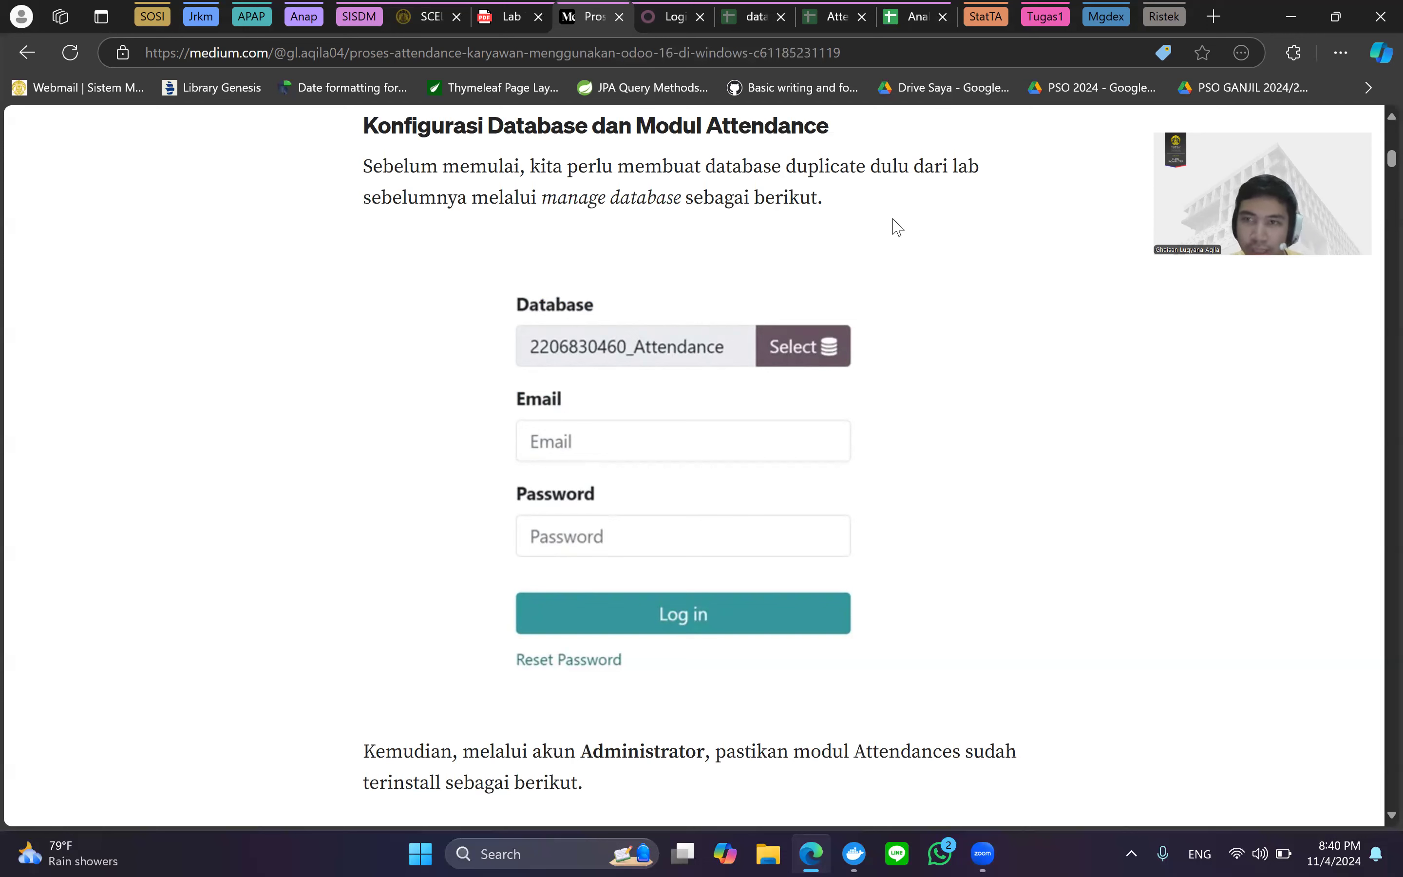
Scroll on to 'Mengelola Proses Attendance Karyawan' and bring up the Lab 7 PDF.
{"action": "scroll", "coordinate": [869, 261], "scroll_direction": "down", "scroll_amount": 6}
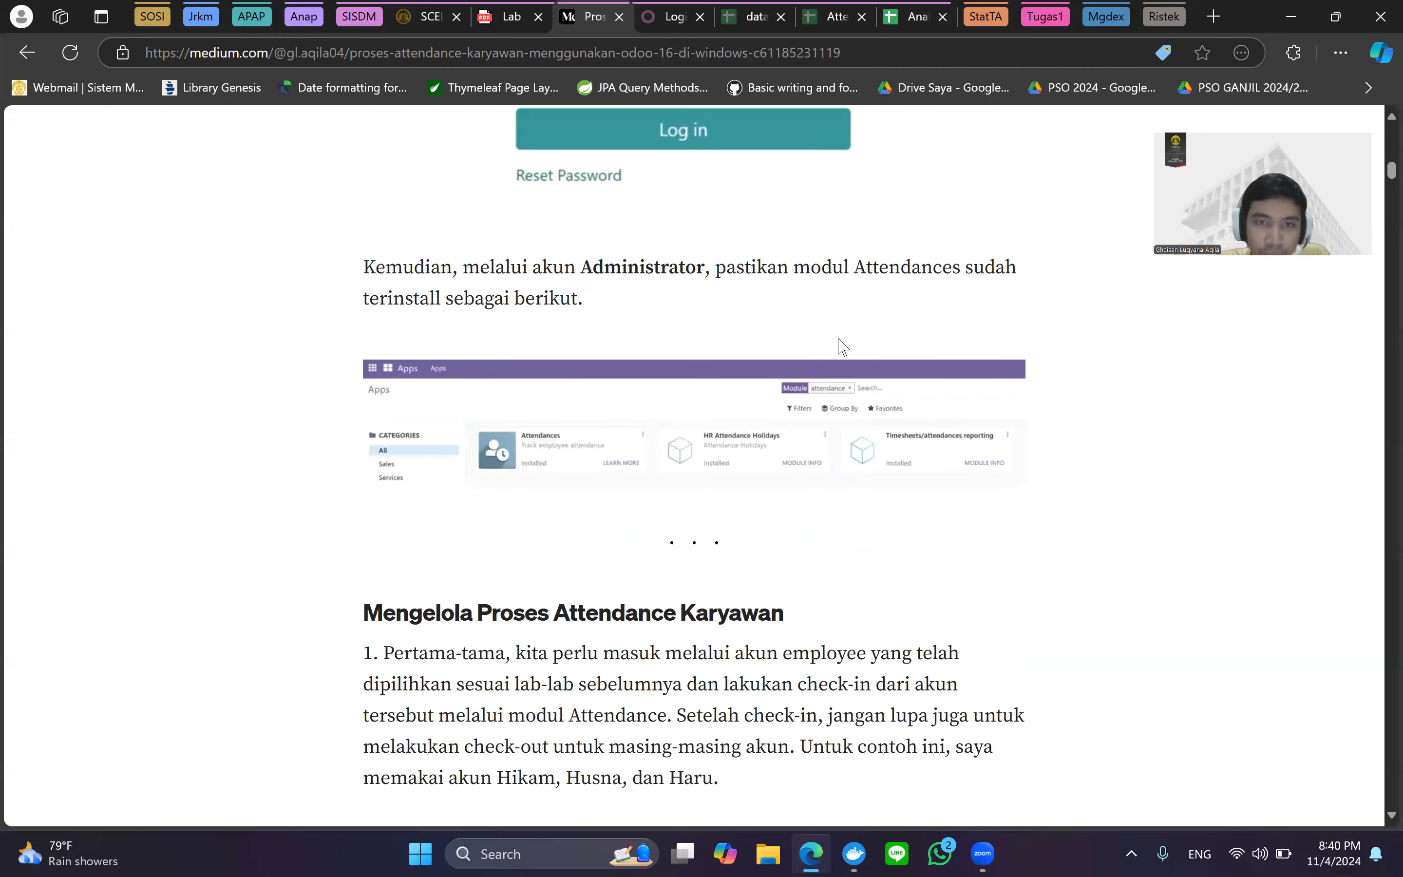
{"action": "scroll", "coordinate": [661, 307], "scroll_direction": "up", "scroll_amount": 2}
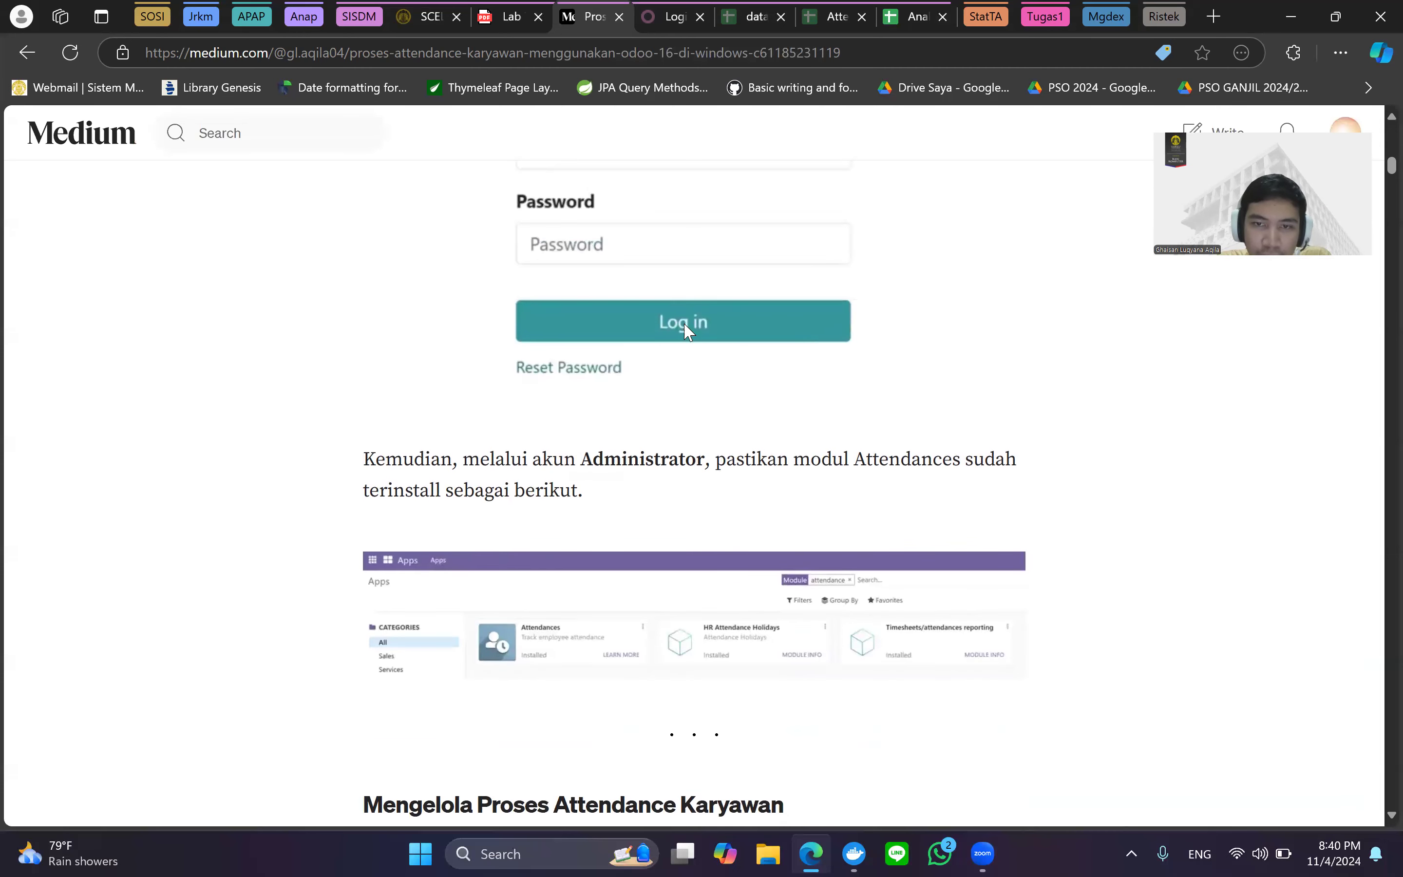
{"action": "scroll", "coordinate": [708, 342], "scroll_direction": "down", "scroll_amount": 2}
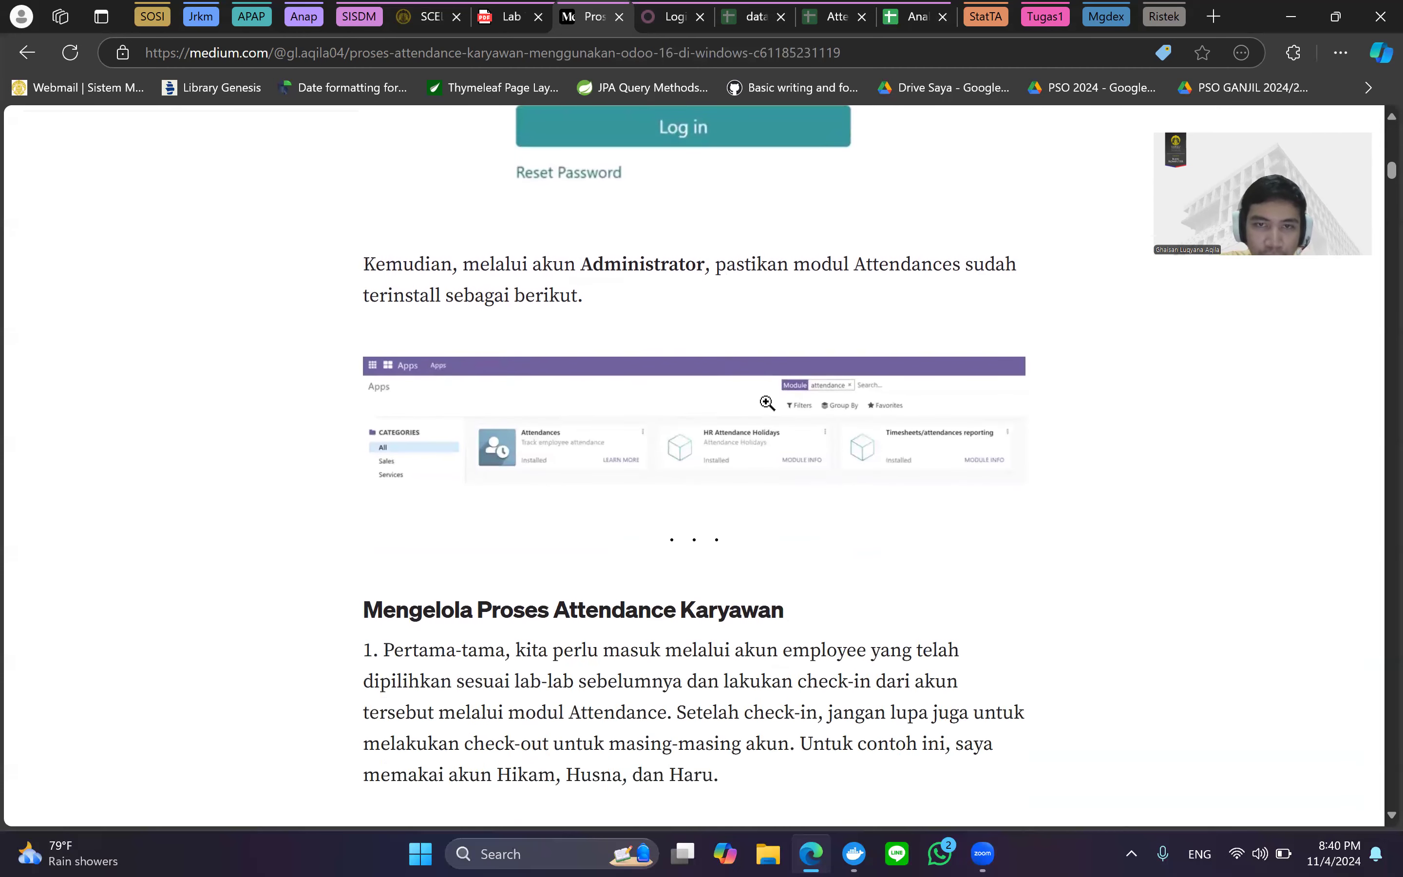
{"action": "scroll", "coordinate": [769, 403], "scroll_direction": "up", "scroll_amount": 2}
{"action": "scroll", "coordinate": [421, 371], "scroll_direction": "up", "scroll_amount": 1}
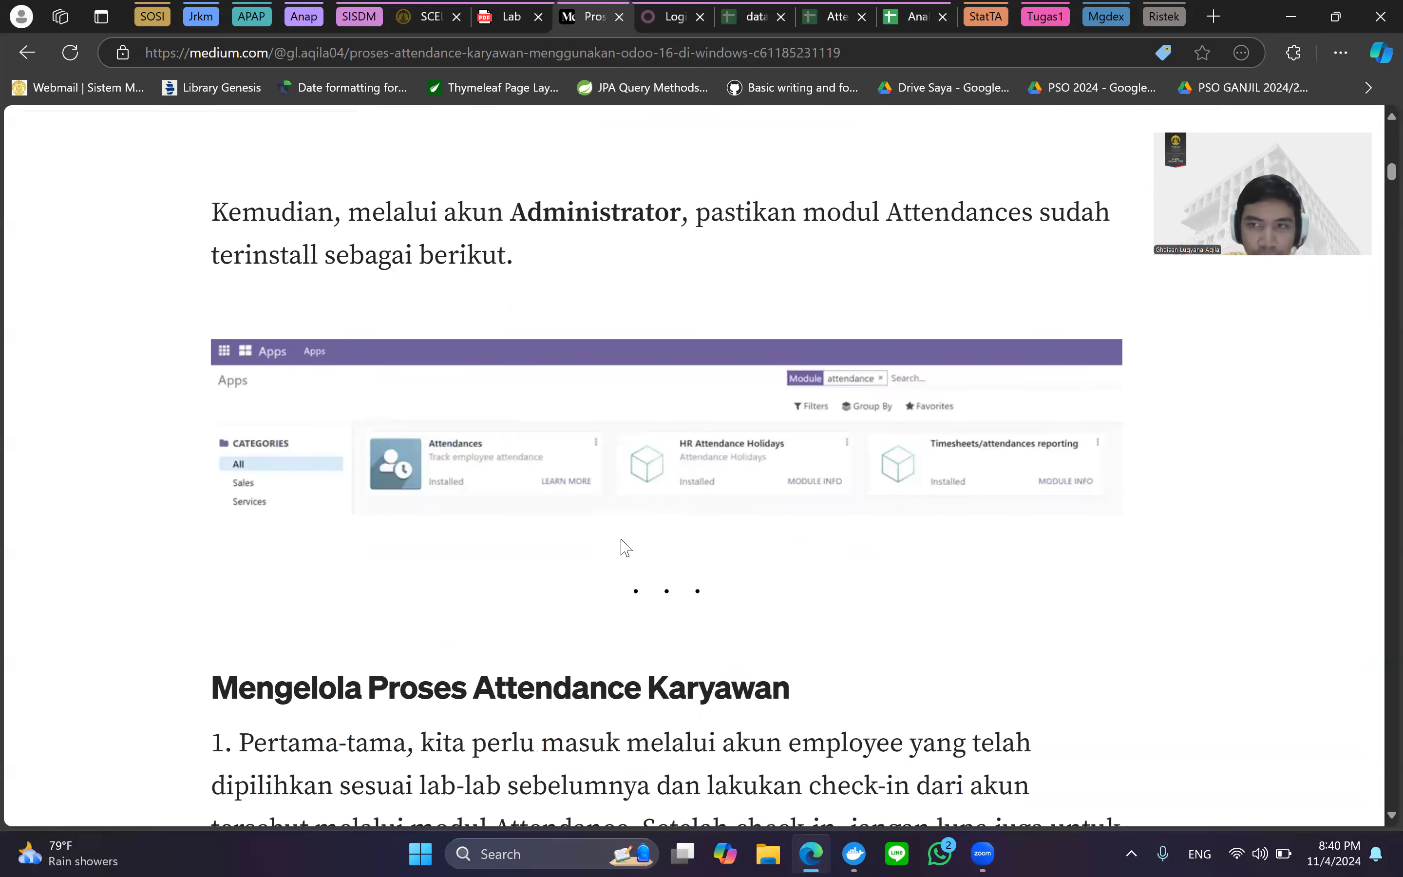
{"action": "scroll", "coordinate": [625, 547], "scroll_direction": "down", "scroll_amount": 3}
{"action": "scroll", "coordinate": [623, 542], "scroll_direction": "down", "scroll_amount": 3}
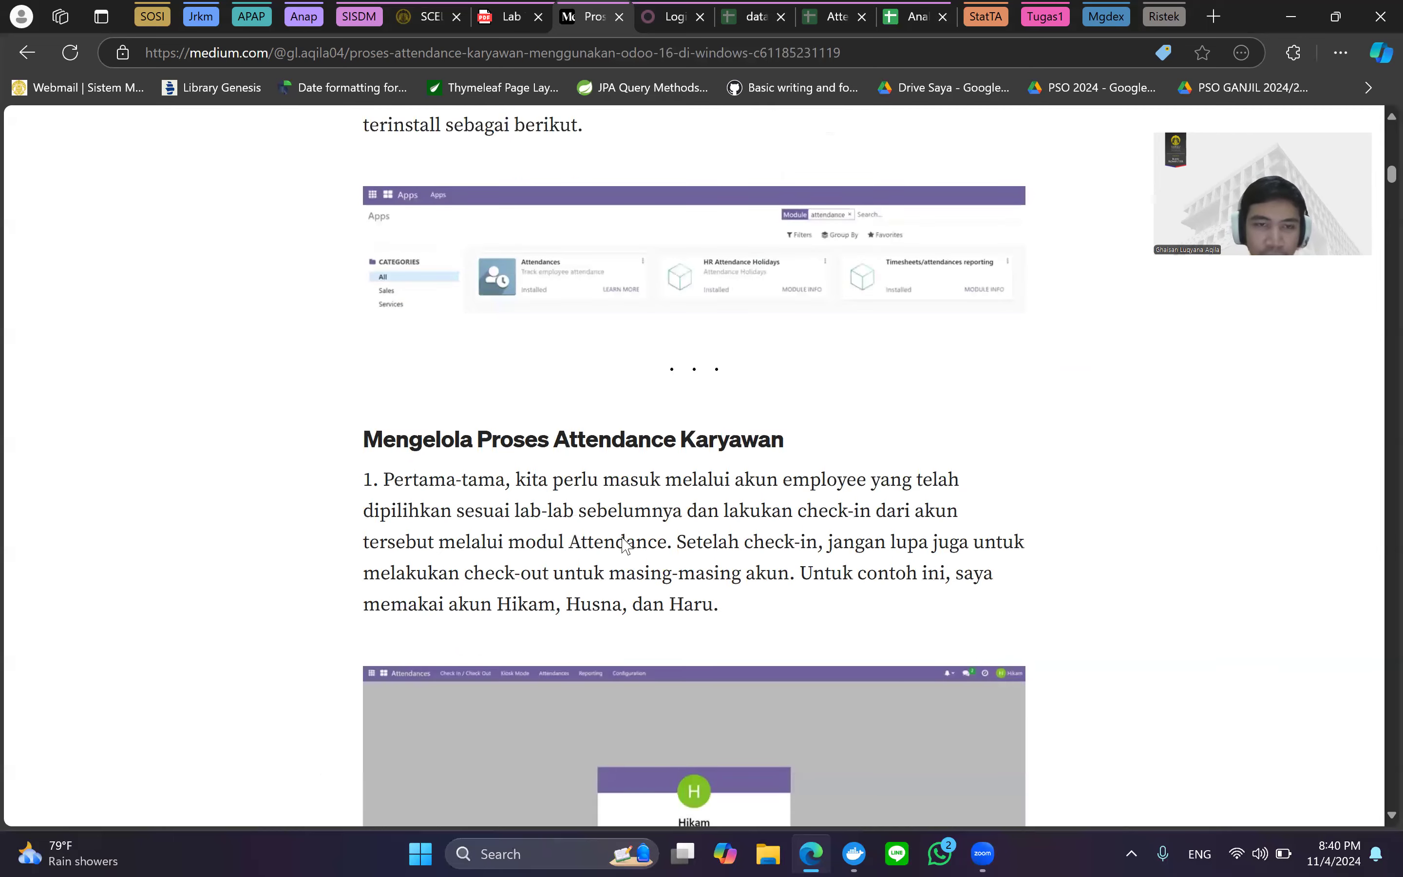
{"action": "scroll", "coordinate": [654, 383], "scroll_direction": "down", "scroll_amount": 3}
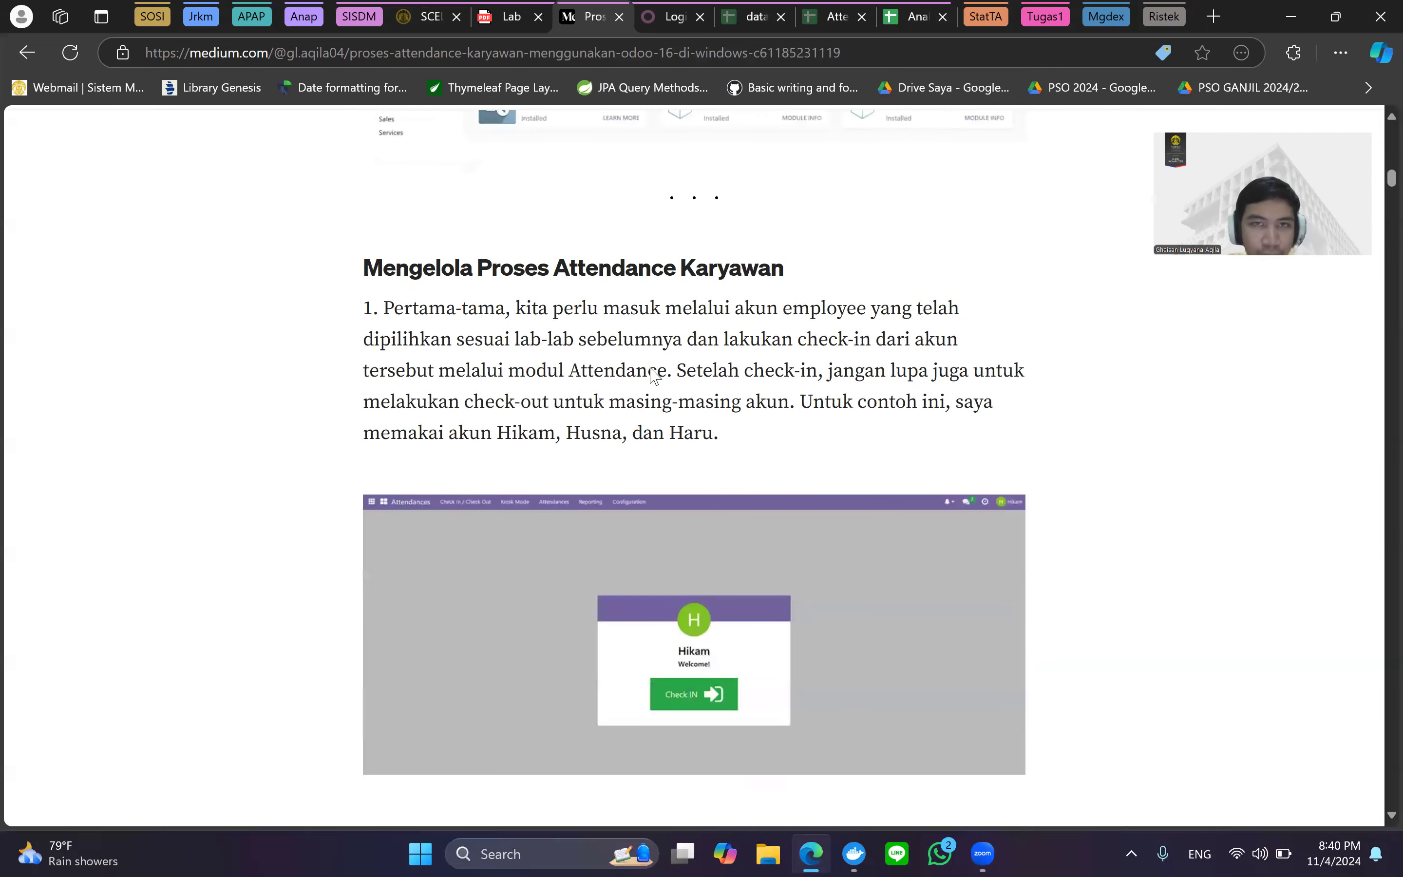
{"action": "left_click", "coordinate": [491, 13]}
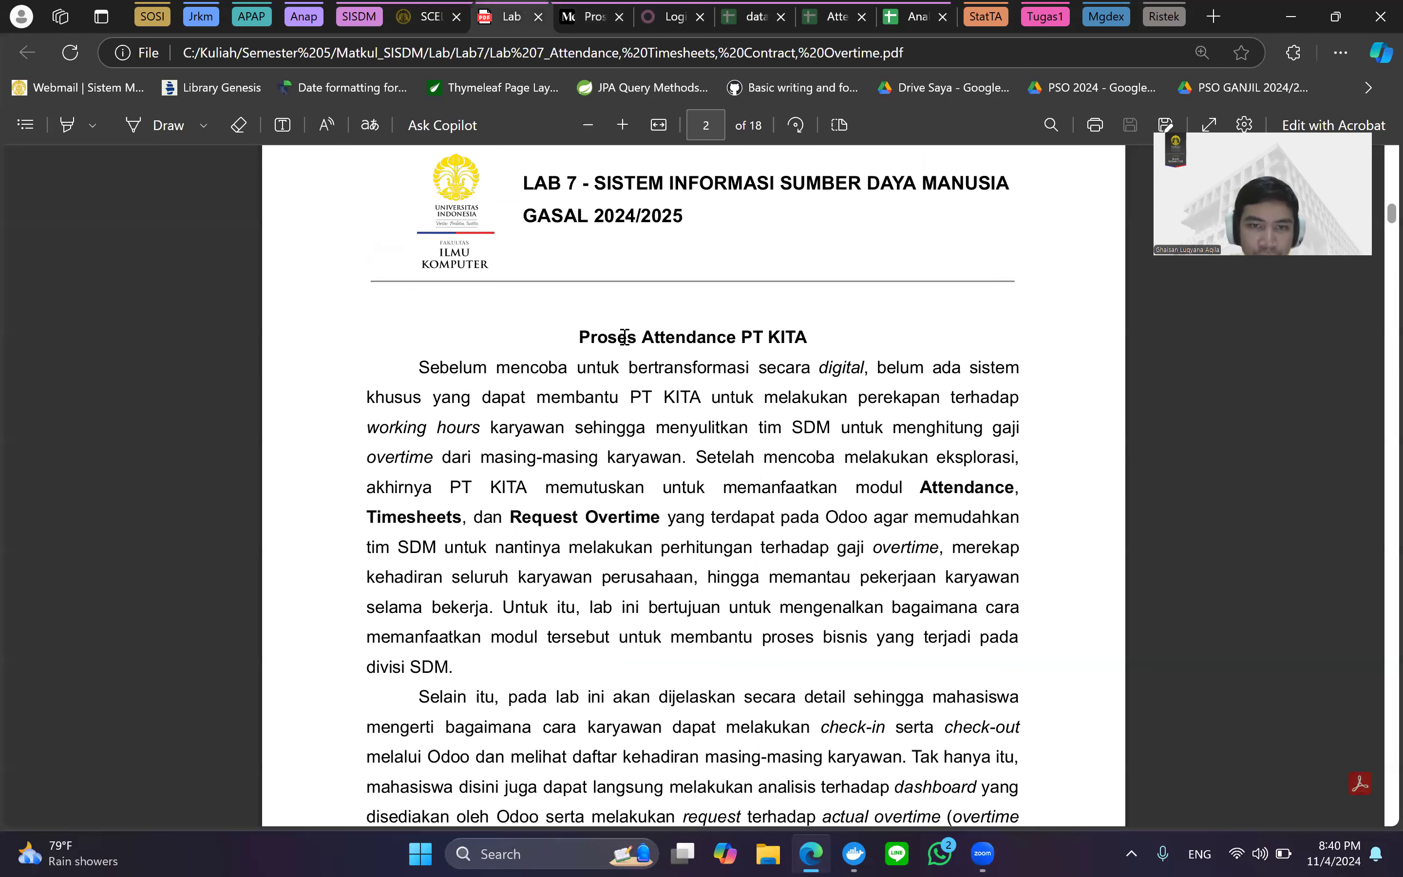
Check the PDF's page 3 employee check-in step and return to the Medium article.
{"action": "scroll", "coordinate": [625, 336], "scroll_direction": "up", "scroll_amount": 2}
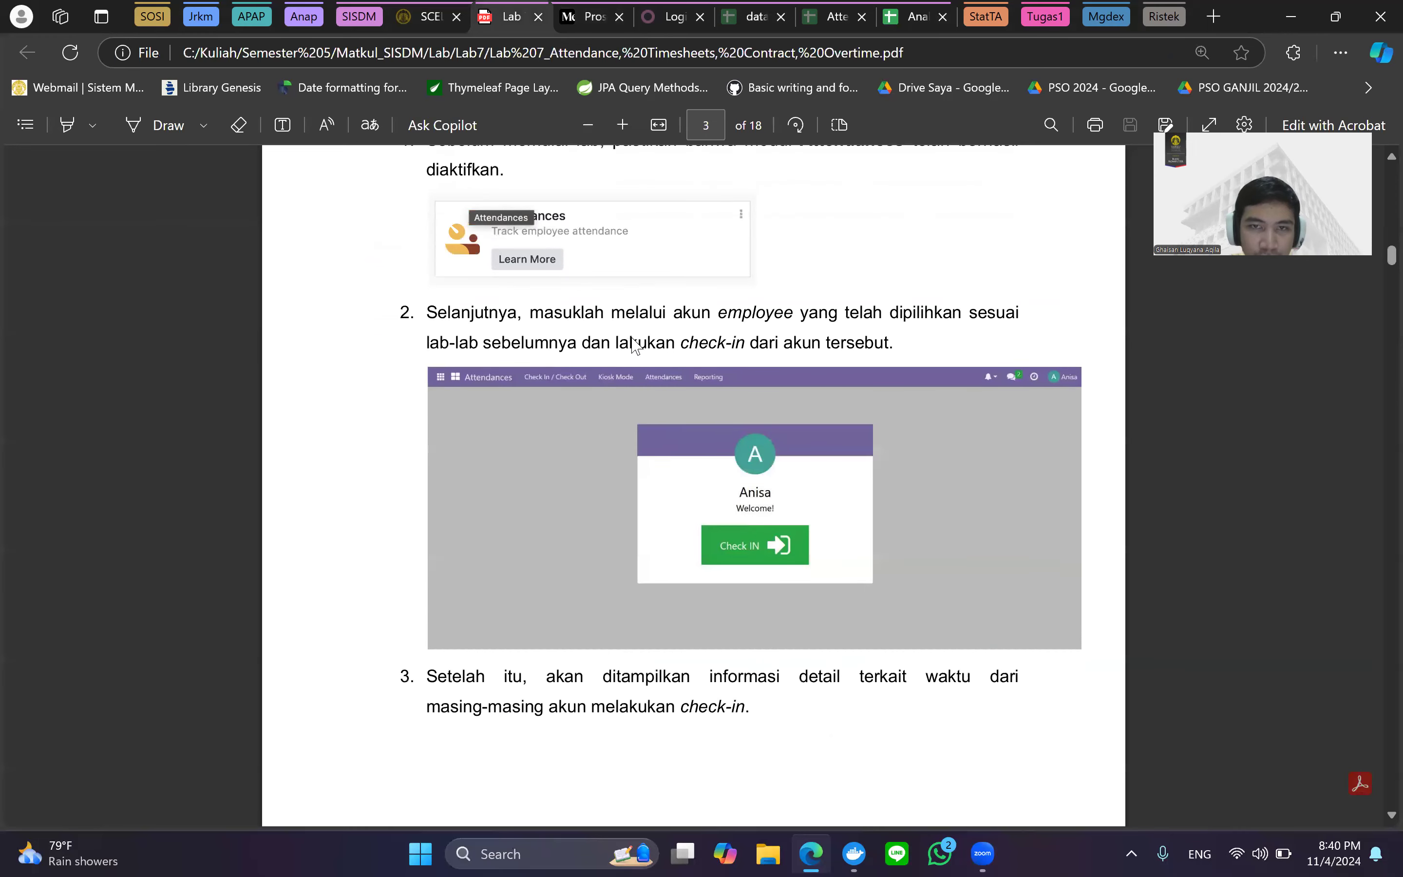
{"action": "key", "text": "ctrl+Tab"}
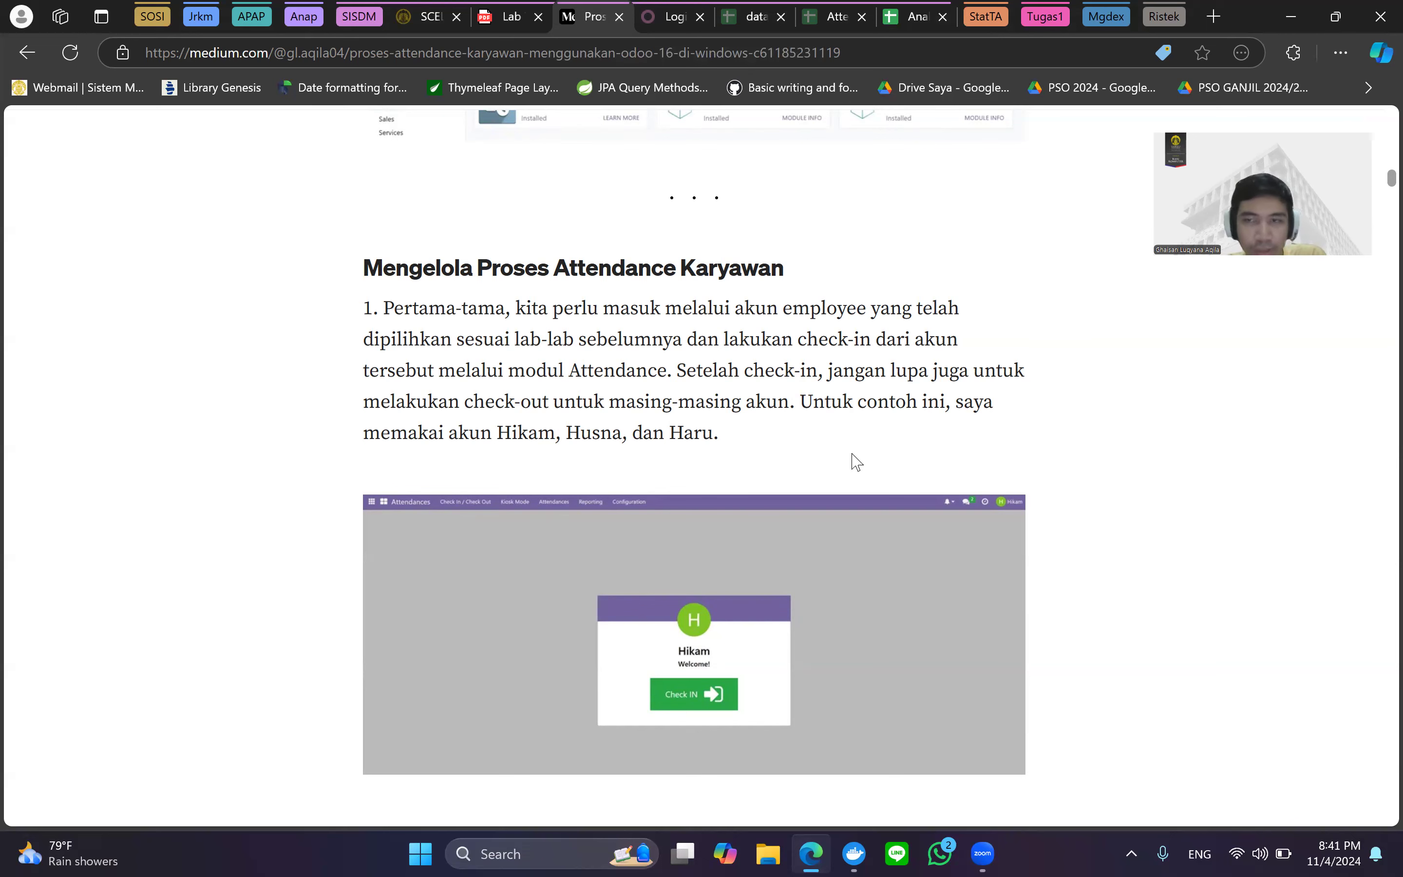
Scroll through the article's check-in/check-out step and enlarge its attendance list screenshot.
{"action": "scroll", "coordinate": [857, 463], "scroll_direction": "down", "scroll_amount": 3}
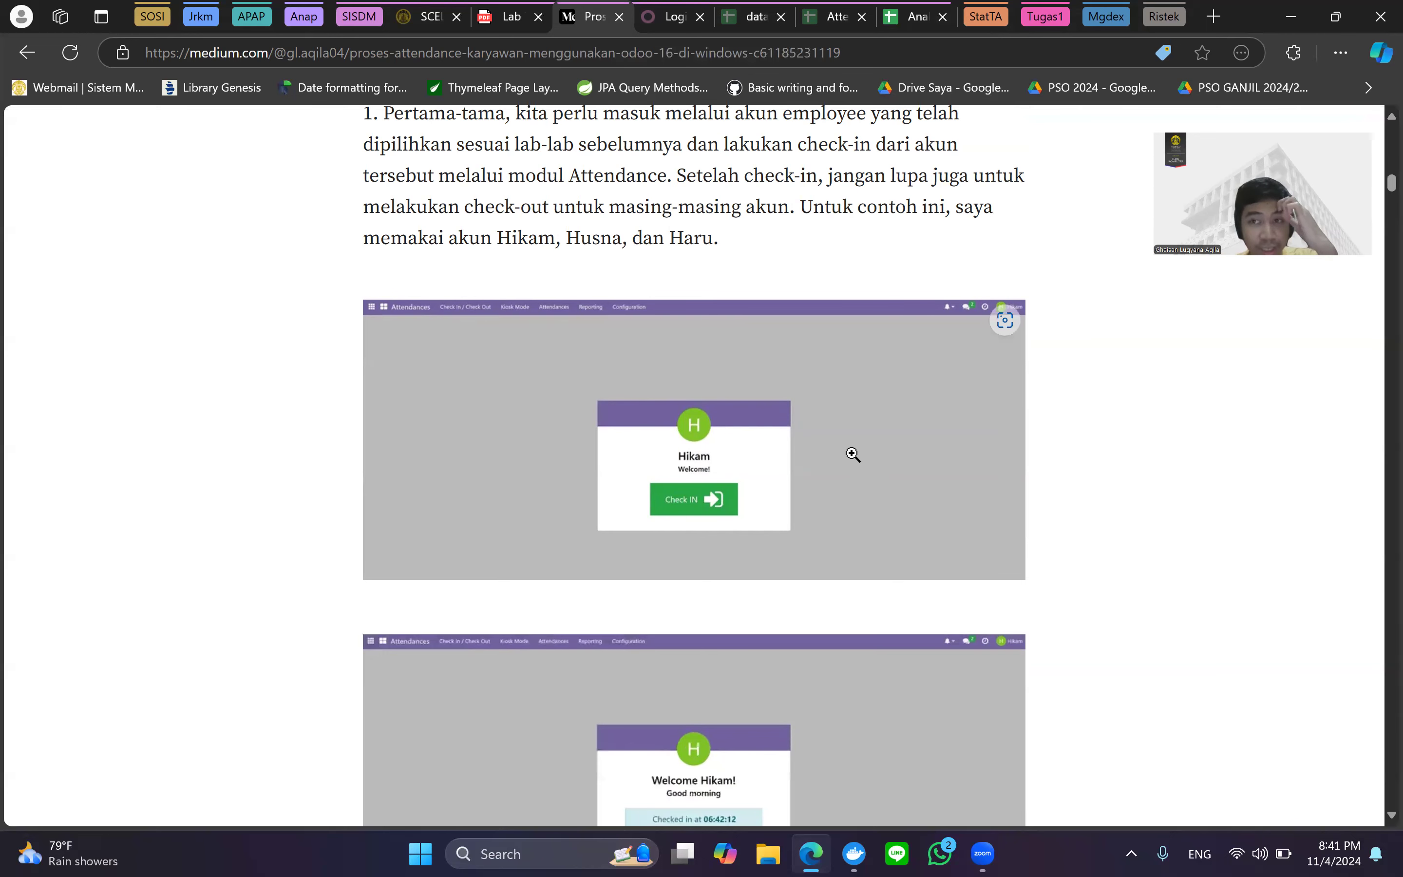
{"action": "scroll", "coordinate": [853, 454], "scroll_direction": "down", "scroll_amount": 5}
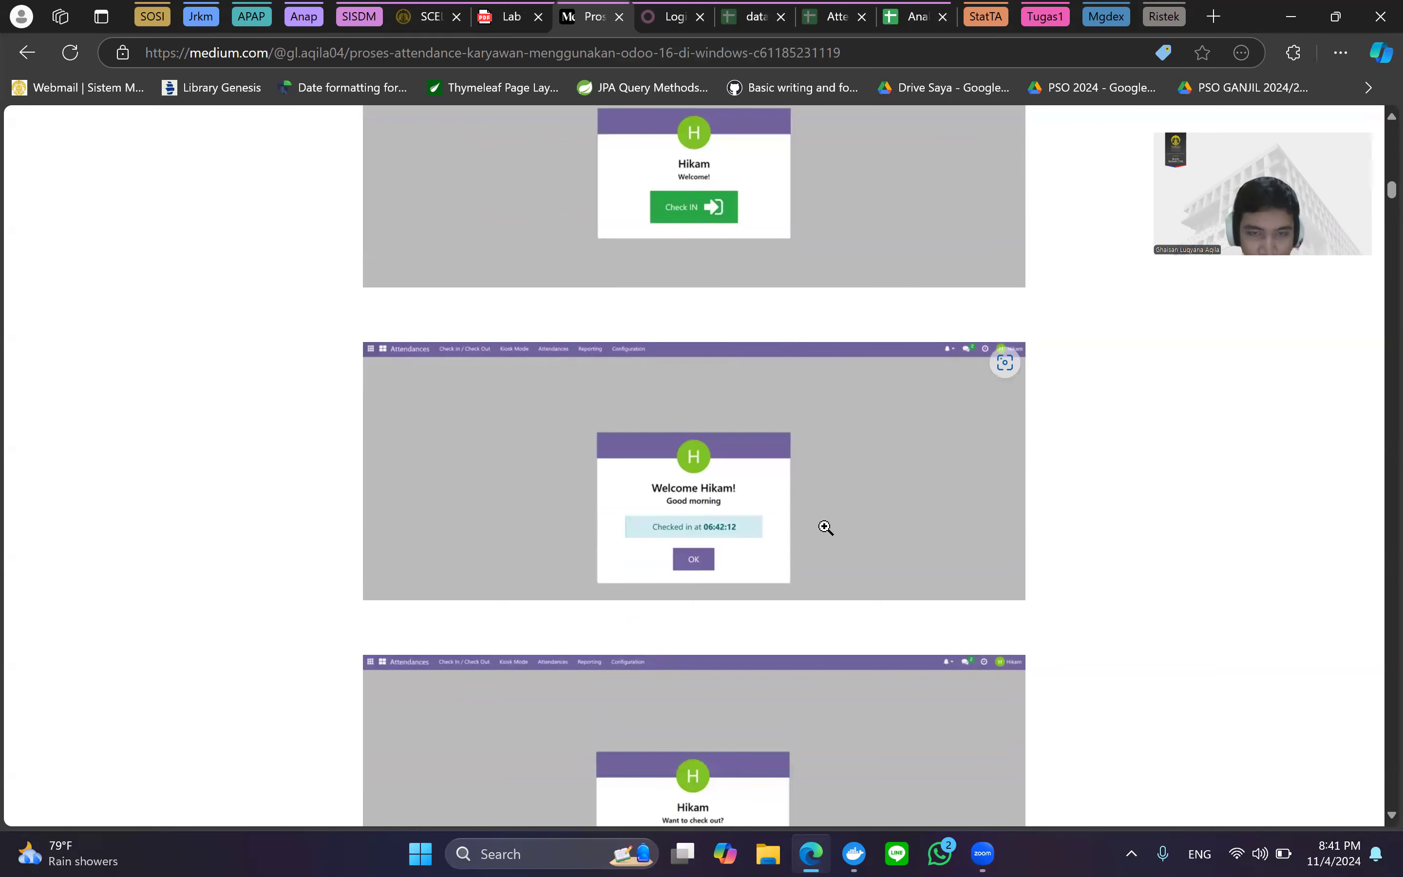
{"action": "scroll", "coordinate": [765, 542], "scroll_direction": "down", "scroll_amount": 6}
{"action": "scroll", "coordinate": [714, 582], "scroll_direction": "down", "scroll_amount": 5}
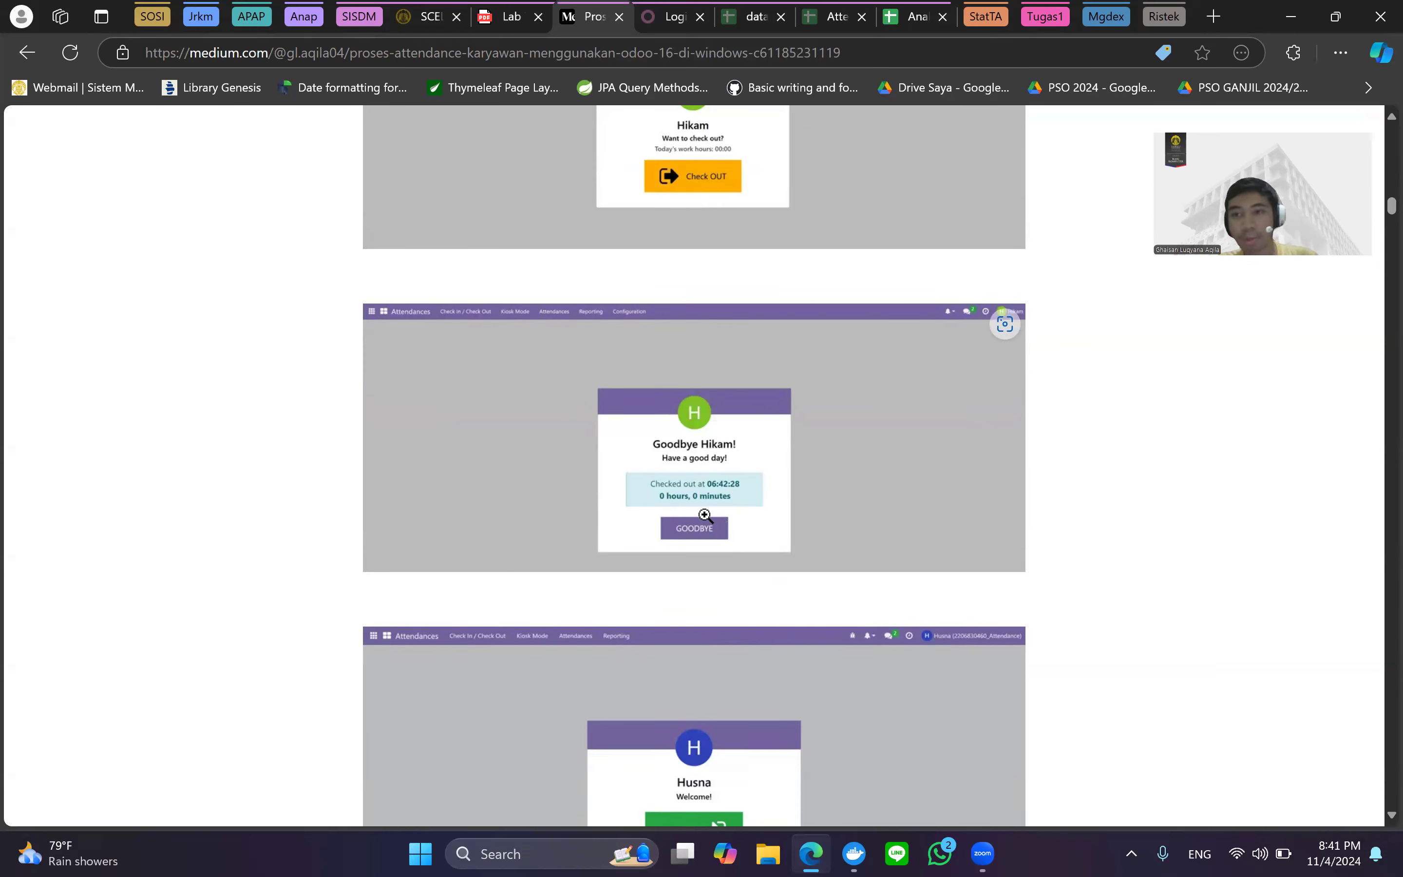
{"action": "scroll", "coordinate": [704, 514], "scroll_direction": "up", "scroll_amount": 17}
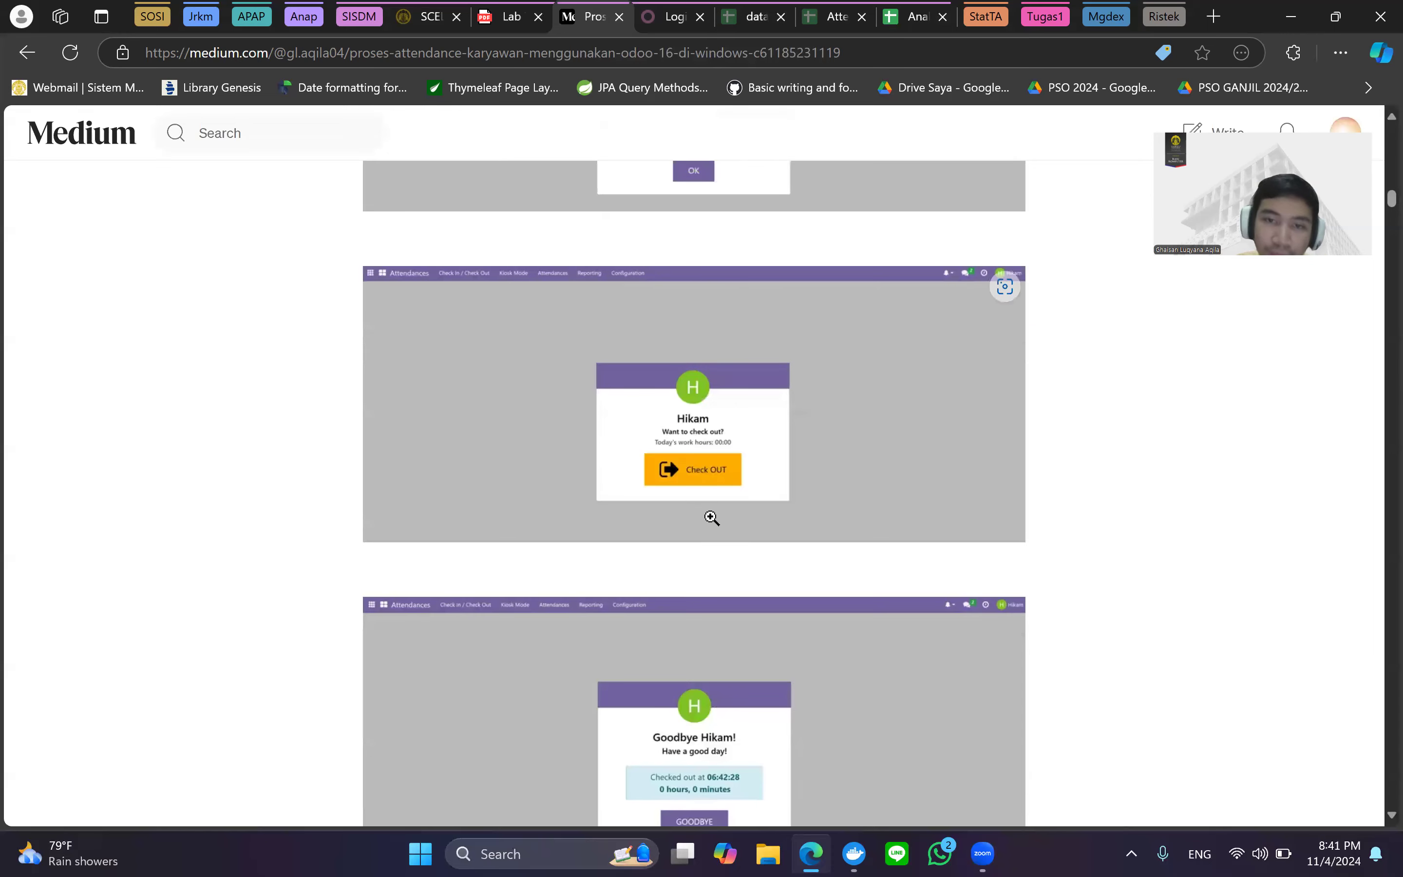
{"action": "scroll", "coordinate": [651, 476], "scroll_direction": "down", "scroll_amount": 7}
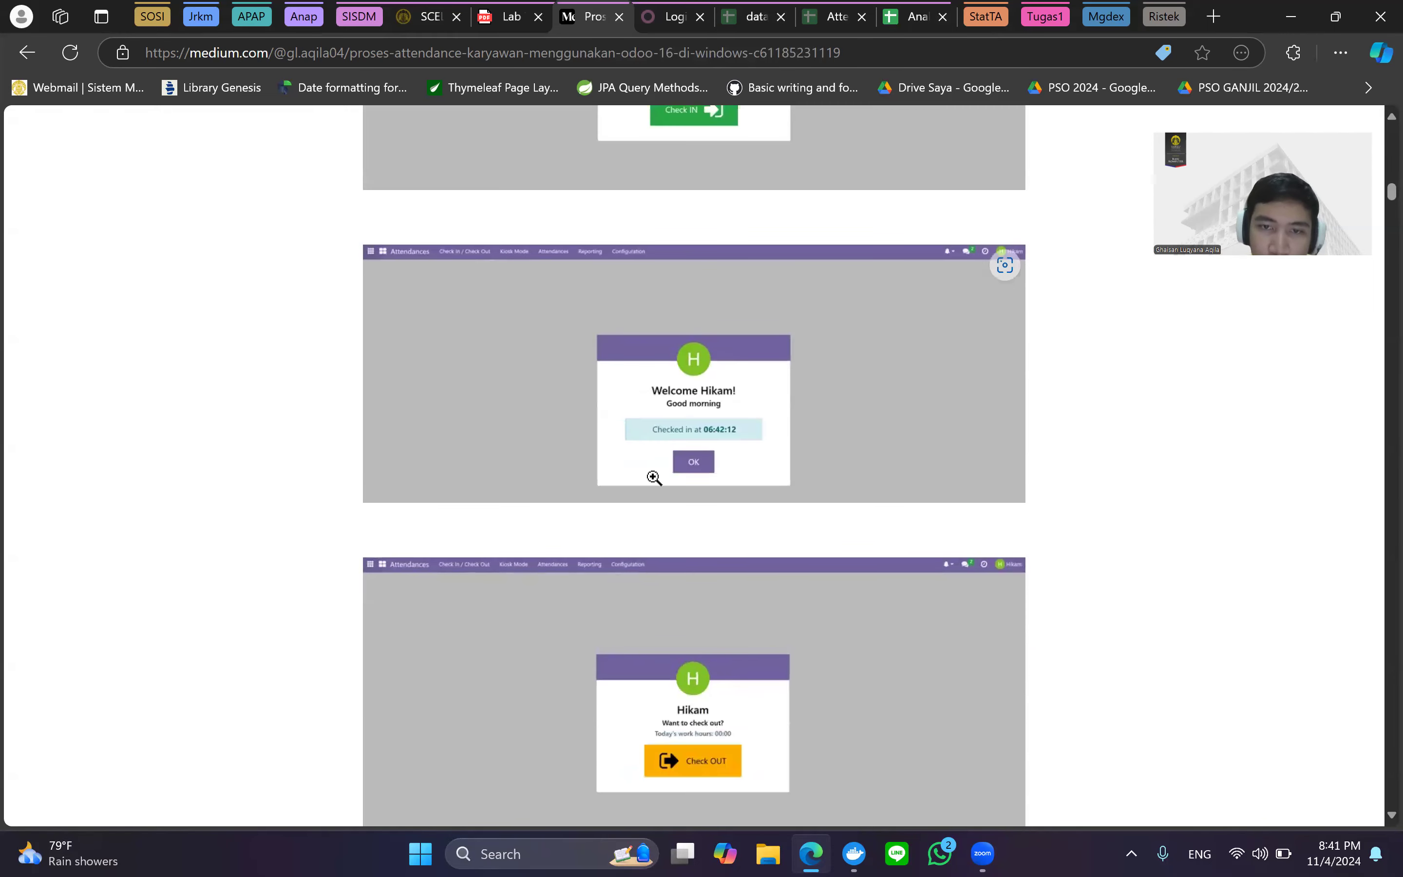
{"action": "scroll", "coordinate": [731, 313], "scroll_direction": "down", "scroll_amount": 2}
{"action": "scroll", "coordinate": [719, 342], "scroll_direction": "down", "scroll_amount": 3}
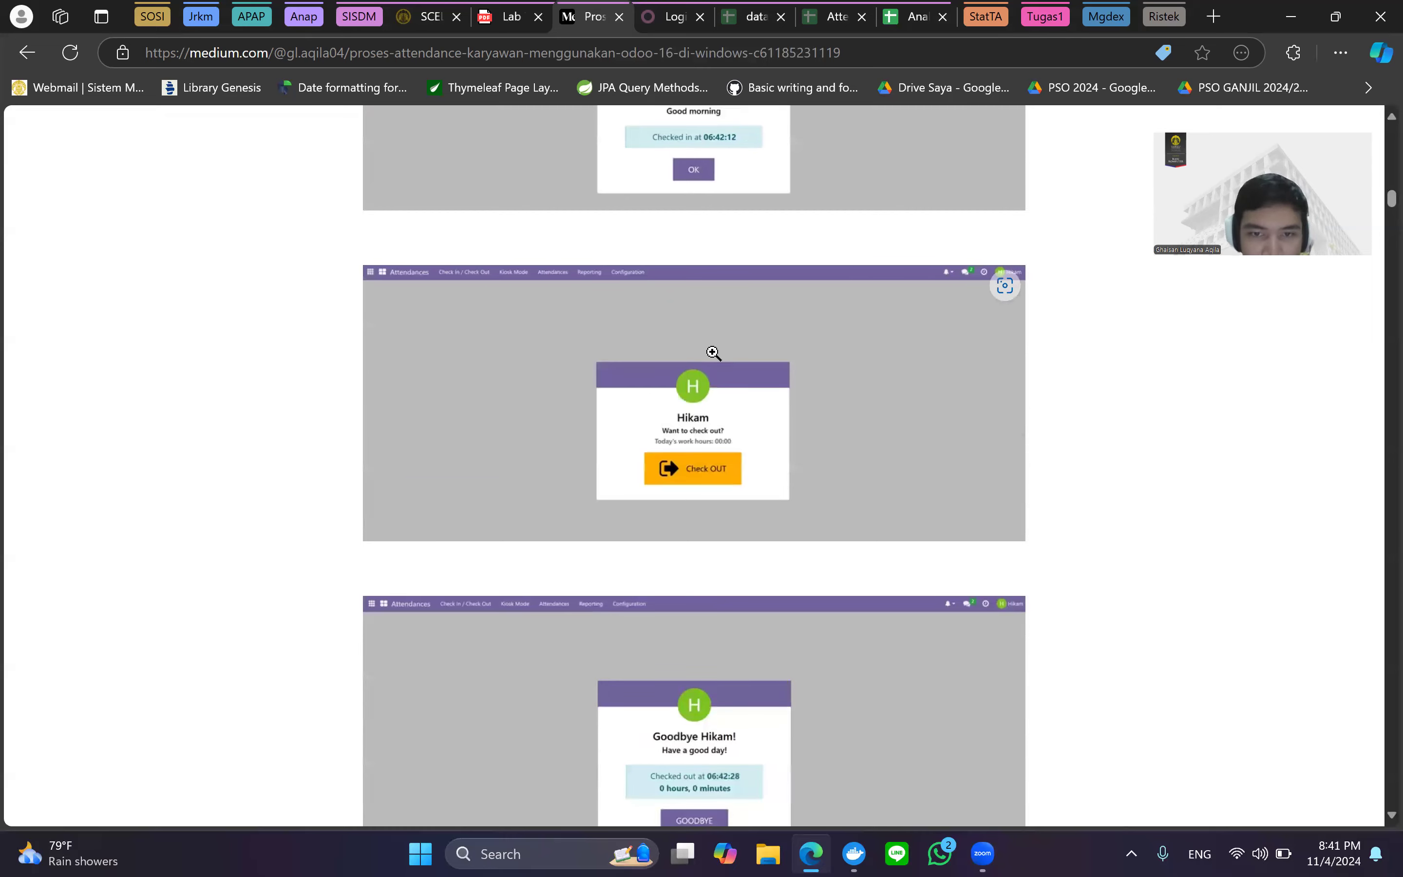
{"action": "scroll", "coordinate": [725, 429], "scroll_direction": "down", "scroll_amount": 3}
{"action": "scroll", "coordinate": [744, 386], "scroll_direction": "down", "scroll_amount": 3}
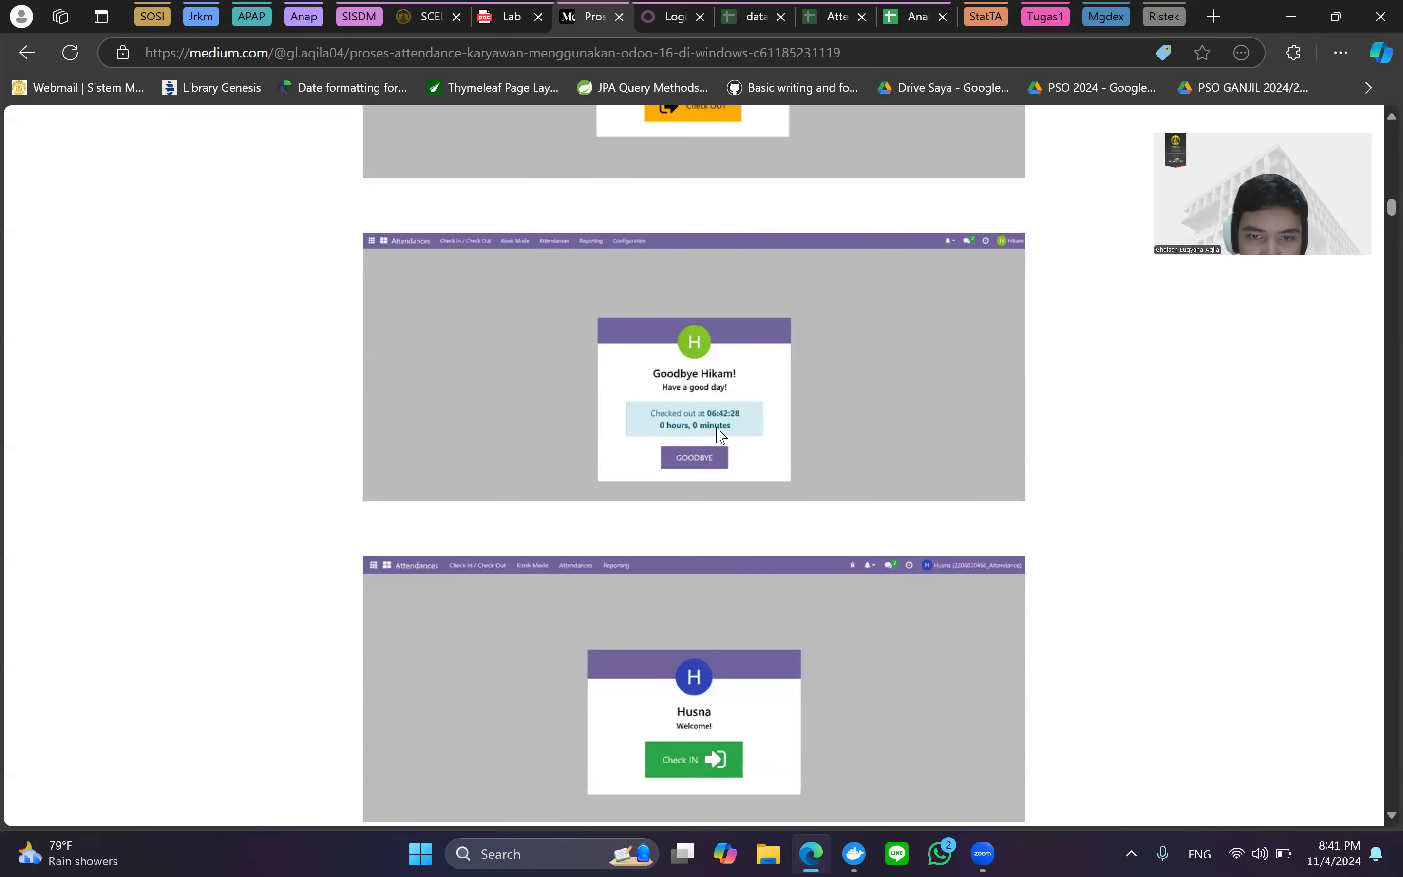
{"action": "scroll", "coordinate": [770, 400], "scroll_direction": "up", "scroll_amount": 3, "text": "ctrl"}
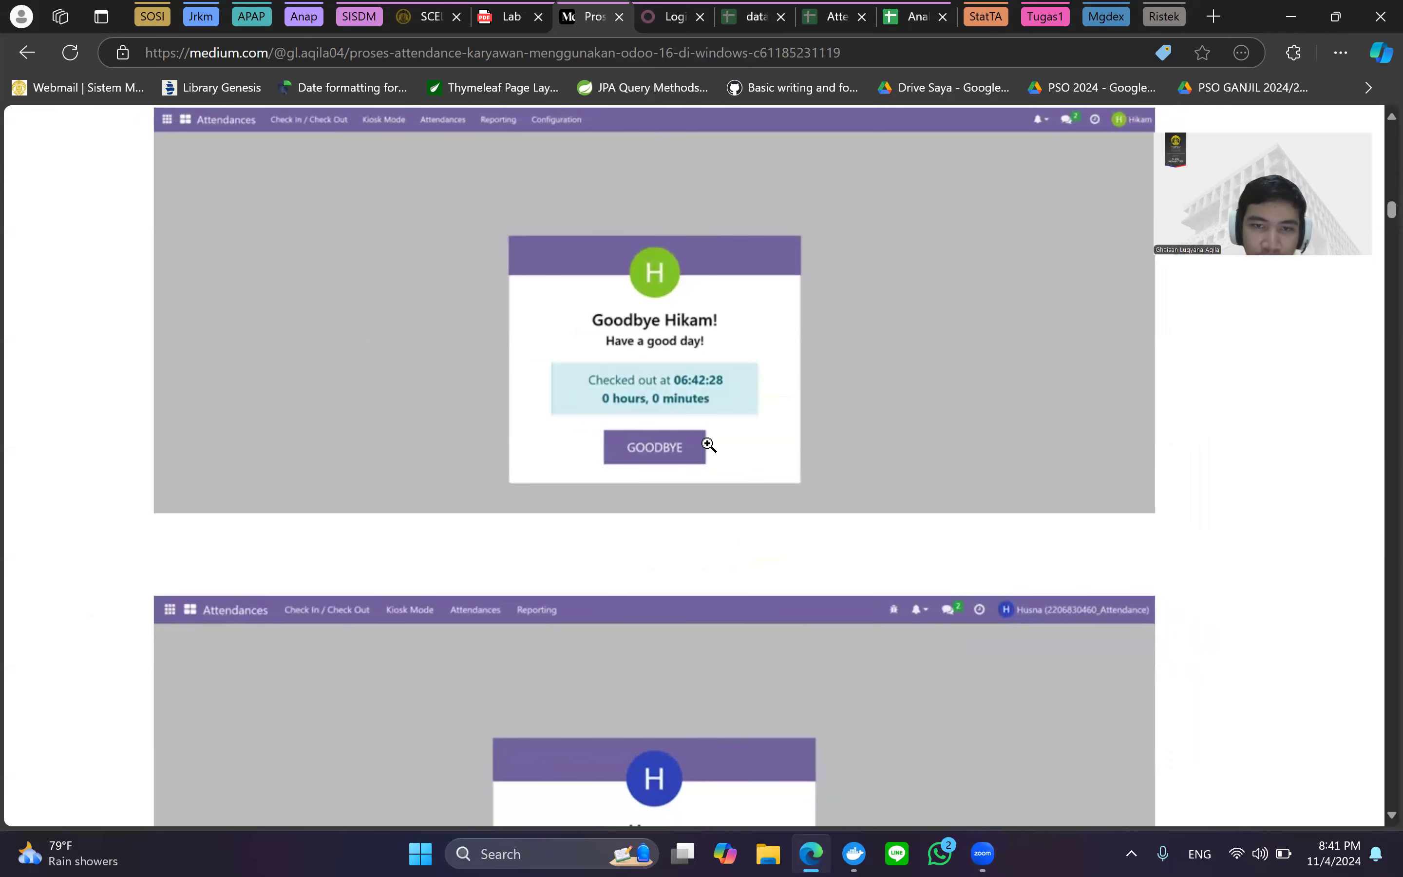
{"action": "scroll", "coordinate": [844, 508], "scroll_direction": "down", "scroll_amount": 3, "text": "ctrl"}
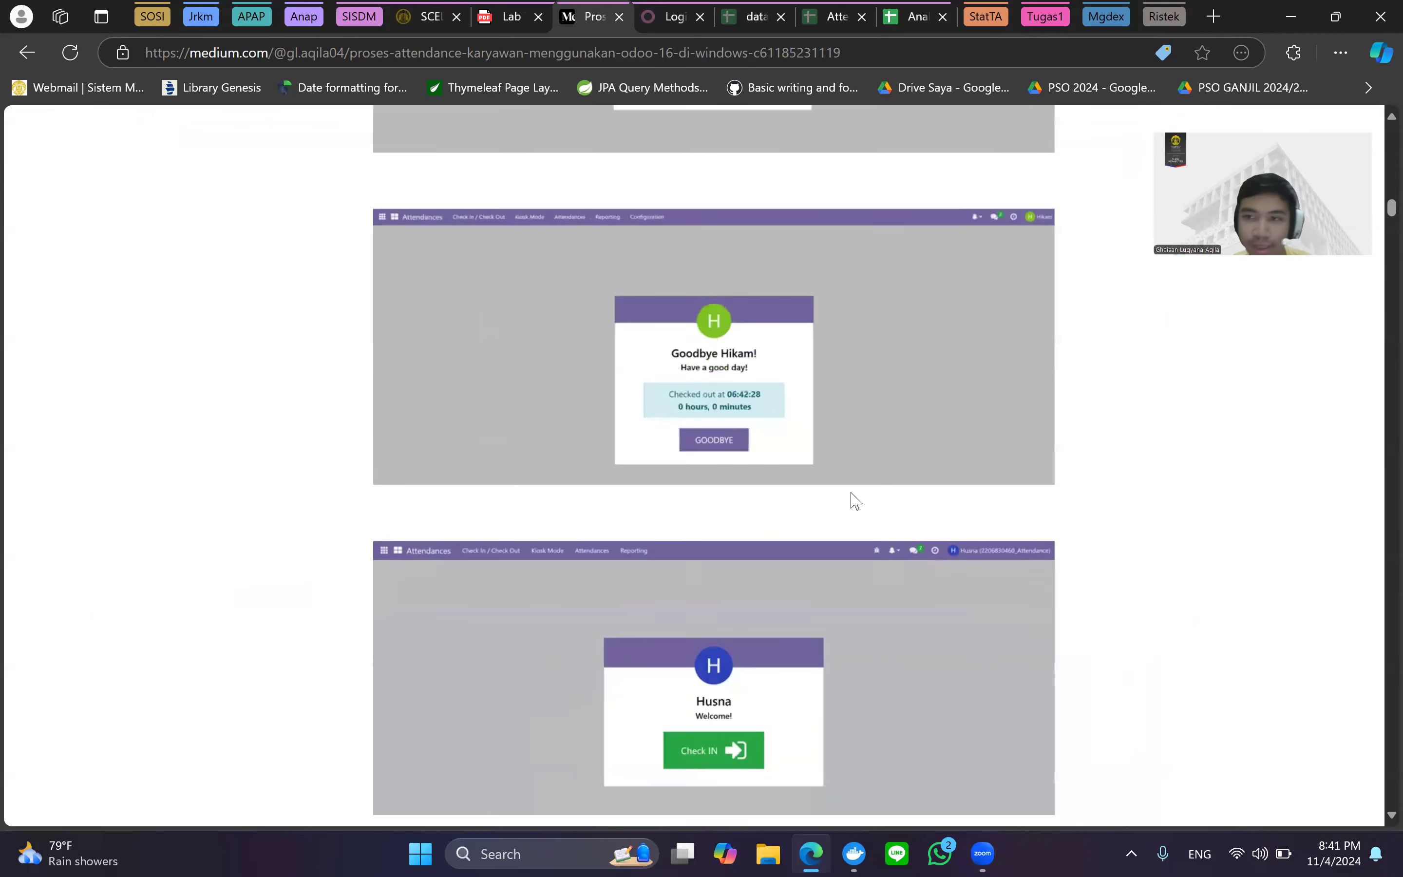
{"action": "scroll", "coordinate": [867, 461], "scroll_direction": "down", "scroll_amount": 5}
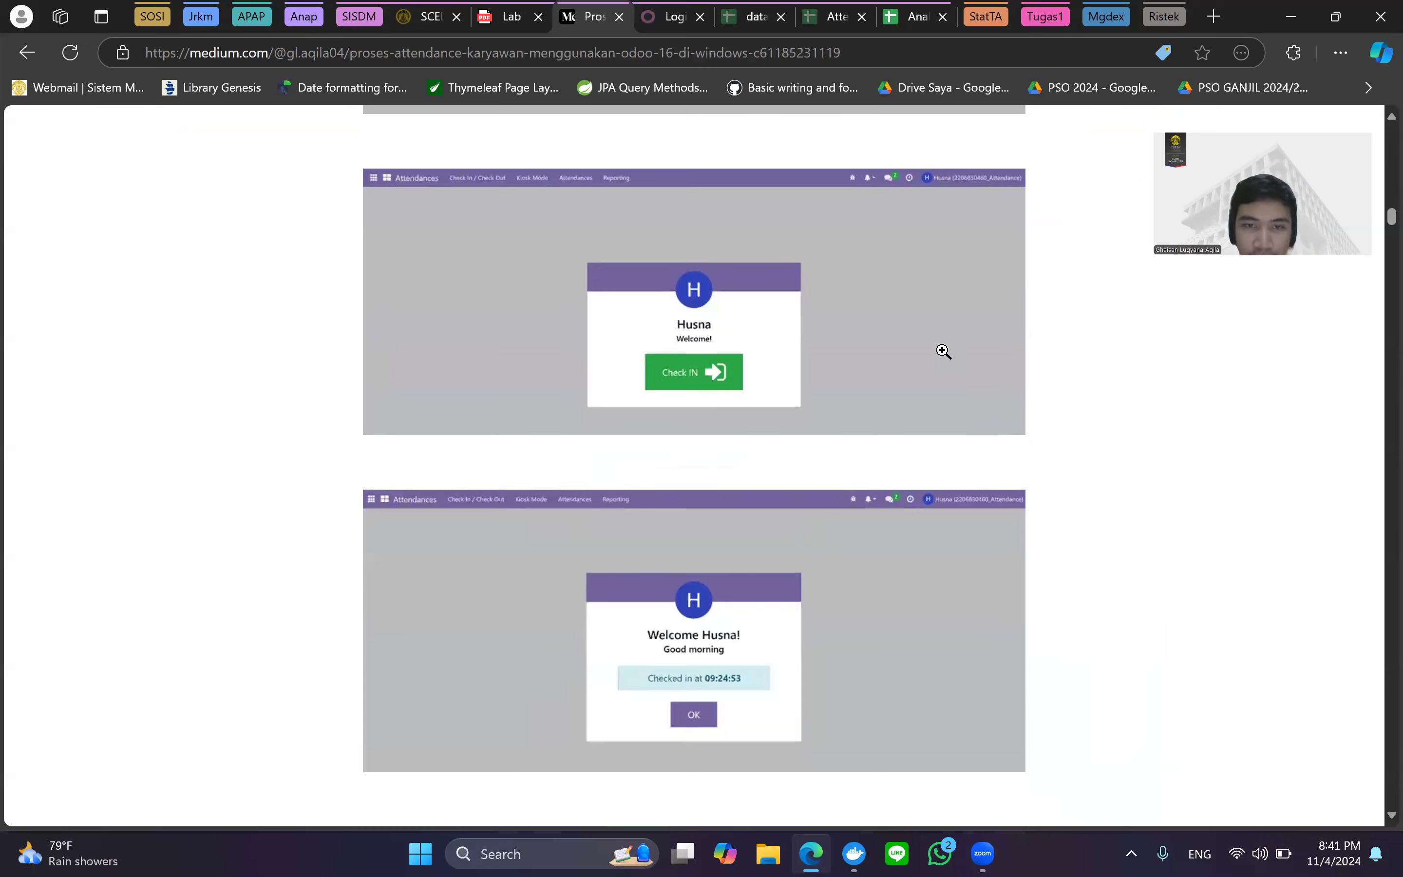
{"action": "scroll", "coordinate": [941, 348], "scroll_direction": "down", "scroll_amount": 5}
{"action": "scroll", "coordinate": [811, 325], "scroll_direction": "down", "scroll_amount": 5}
{"action": "scroll", "coordinate": [800, 383], "scroll_direction": "down", "scroll_amount": 10}
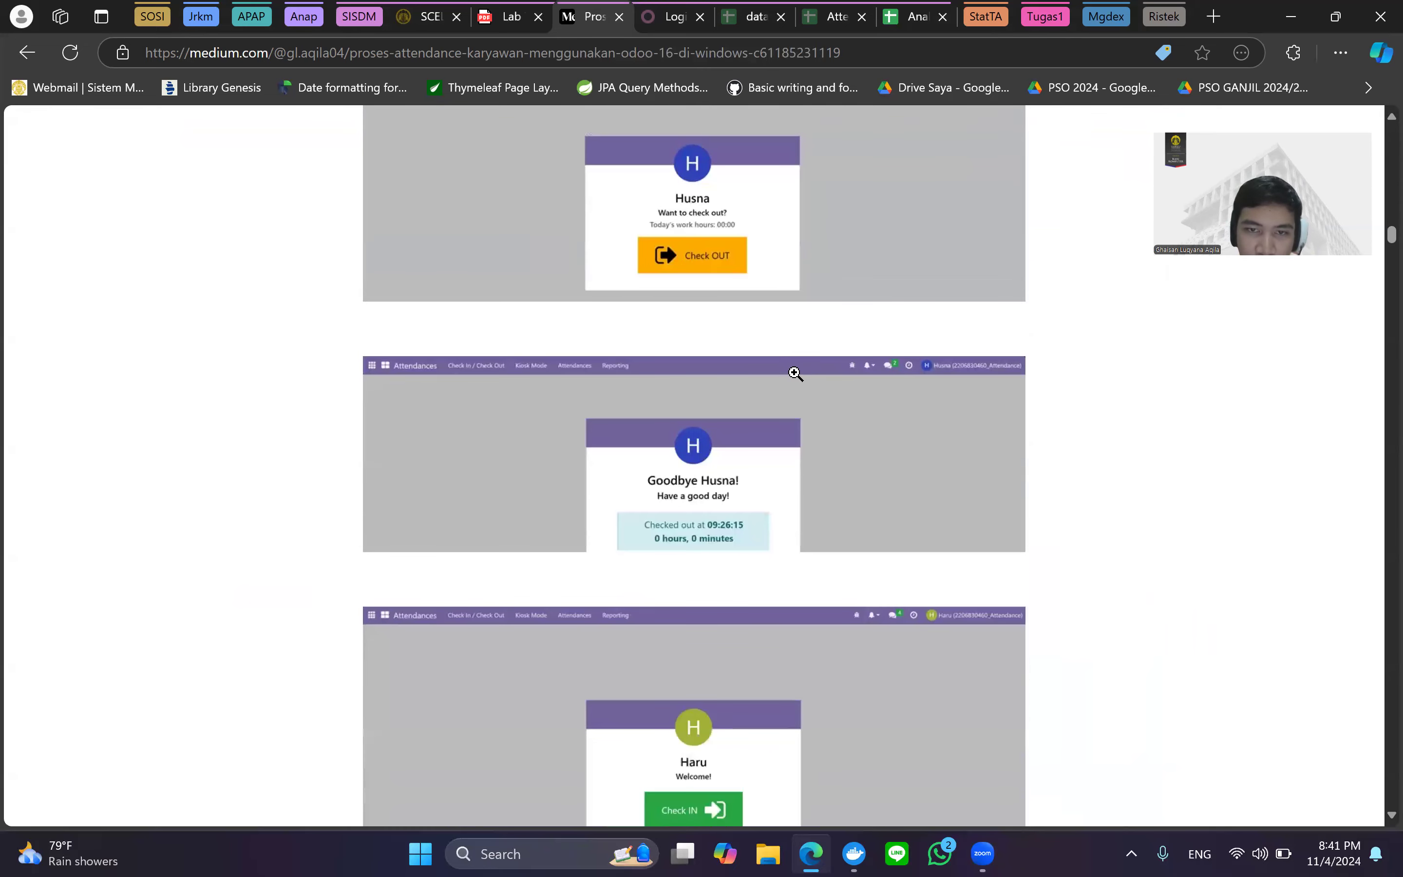
{"action": "scroll", "coordinate": [849, 426], "scroll_direction": "down", "scroll_amount": 10}
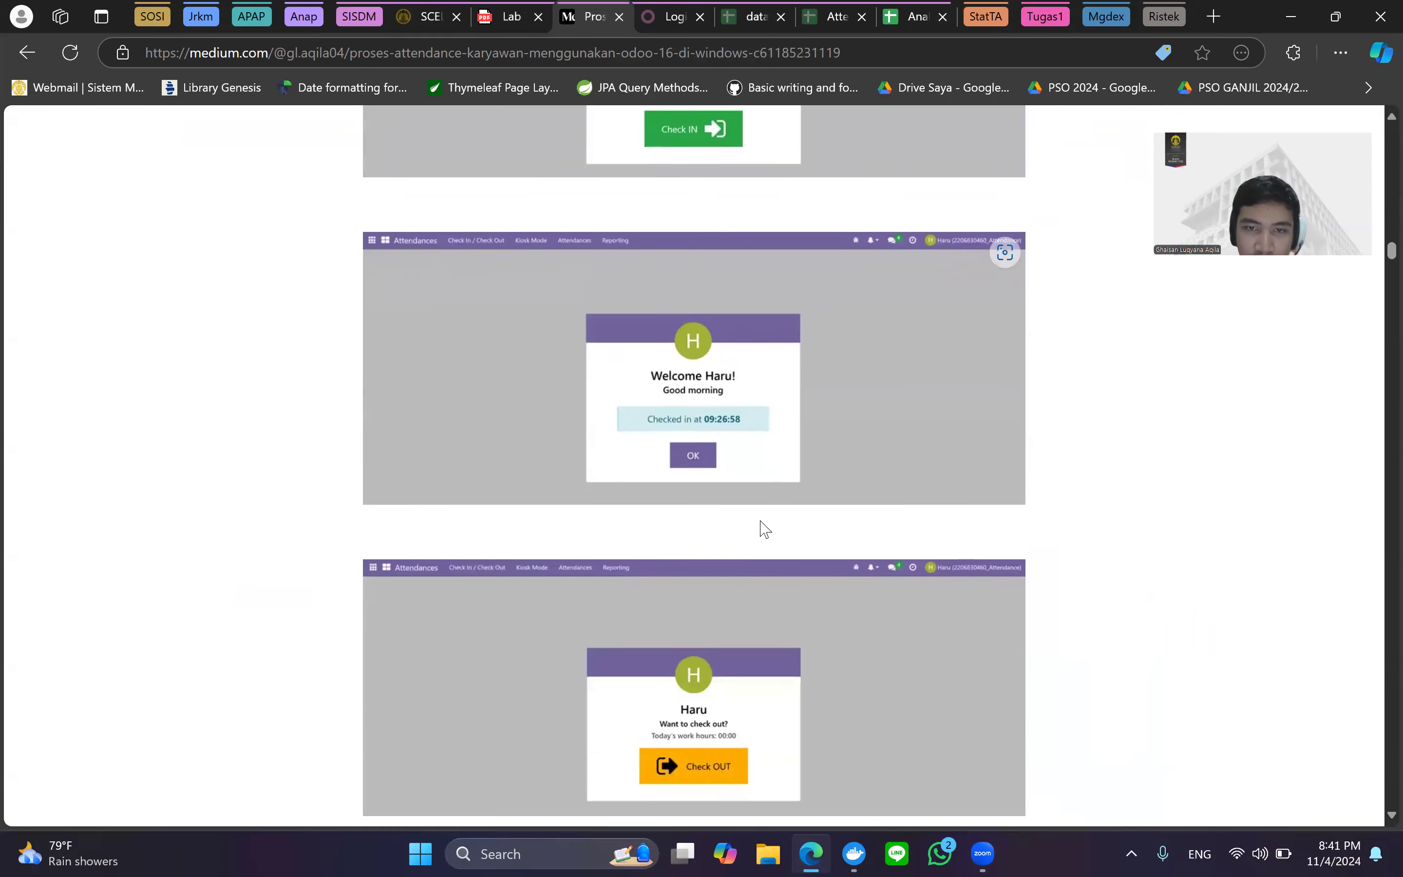
{"action": "scroll", "coordinate": [777, 517], "scroll_direction": "down", "scroll_amount": 8}
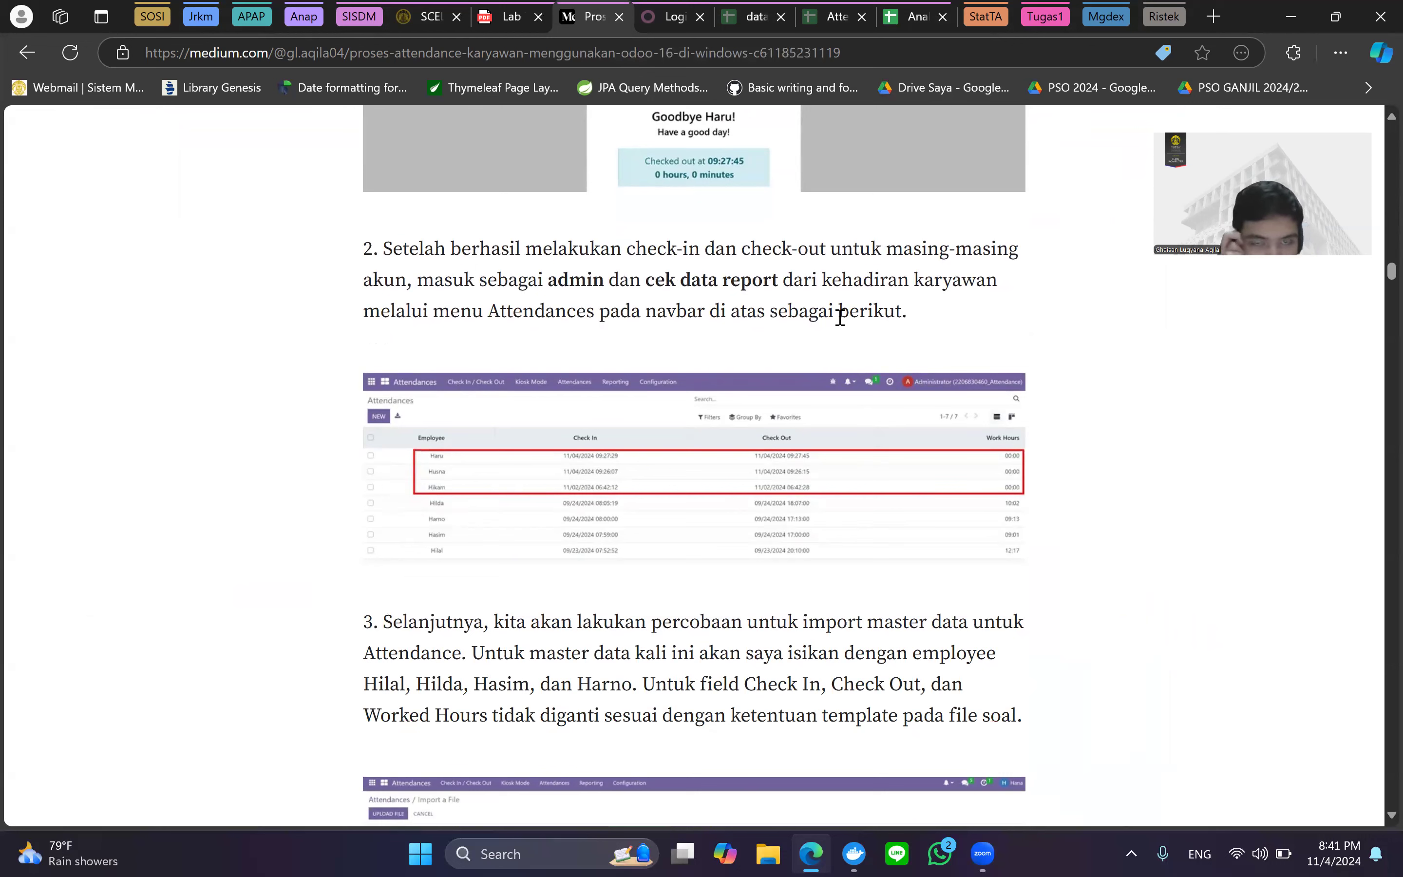
{"action": "left_click", "coordinate": [828, 429]}
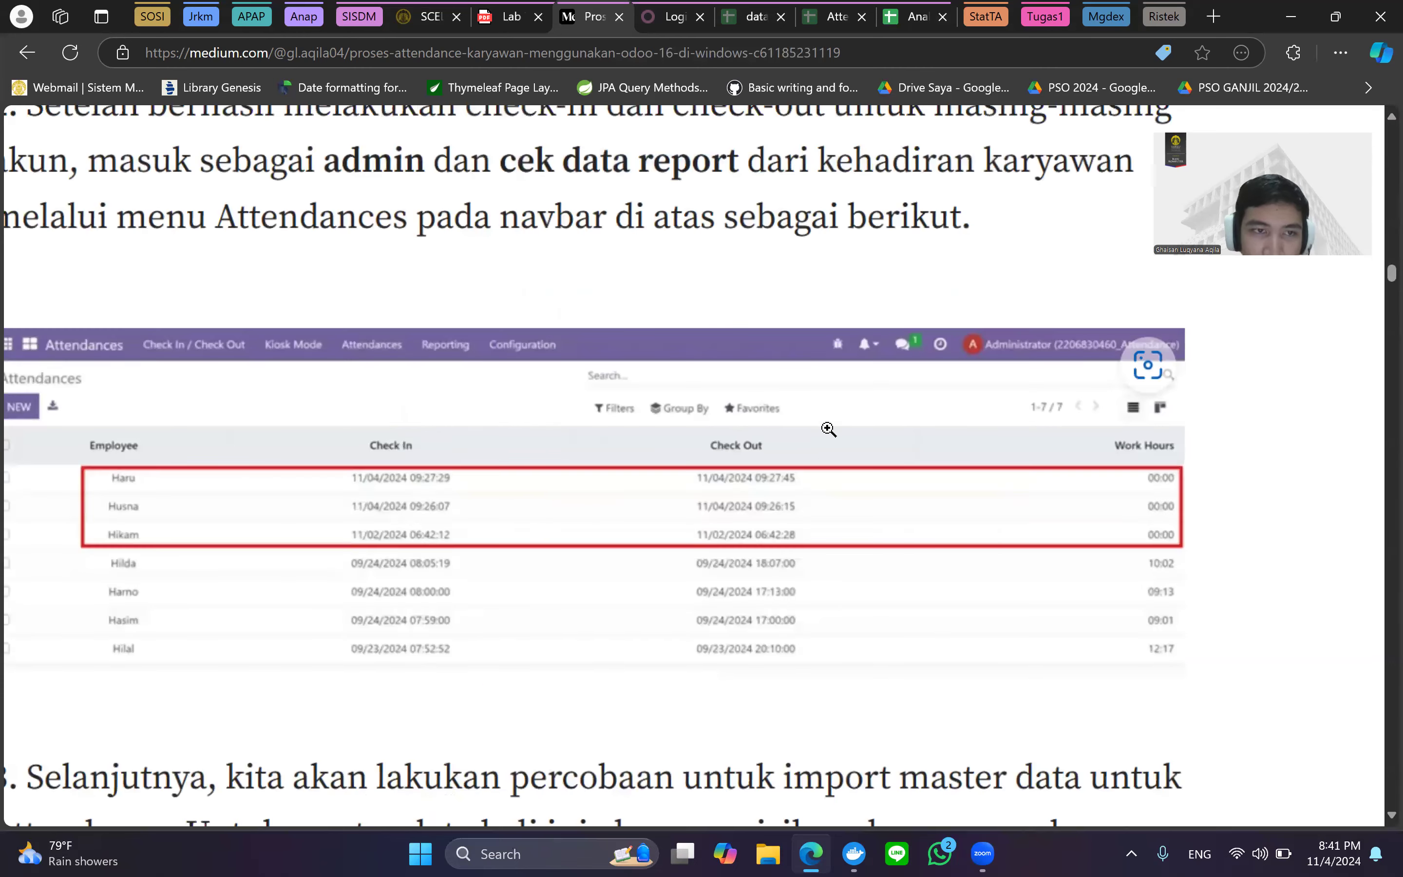
Sign in to Odoo on localhost with the administrator credentials.
{"action": "left_click", "coordinate": [672, 18]}
{"action": "type", "text": "admin"}
{"action": "key", "text": "Return"}
{"action": "type", "text": "admin"}
{"action": "key", "text": "Return"}
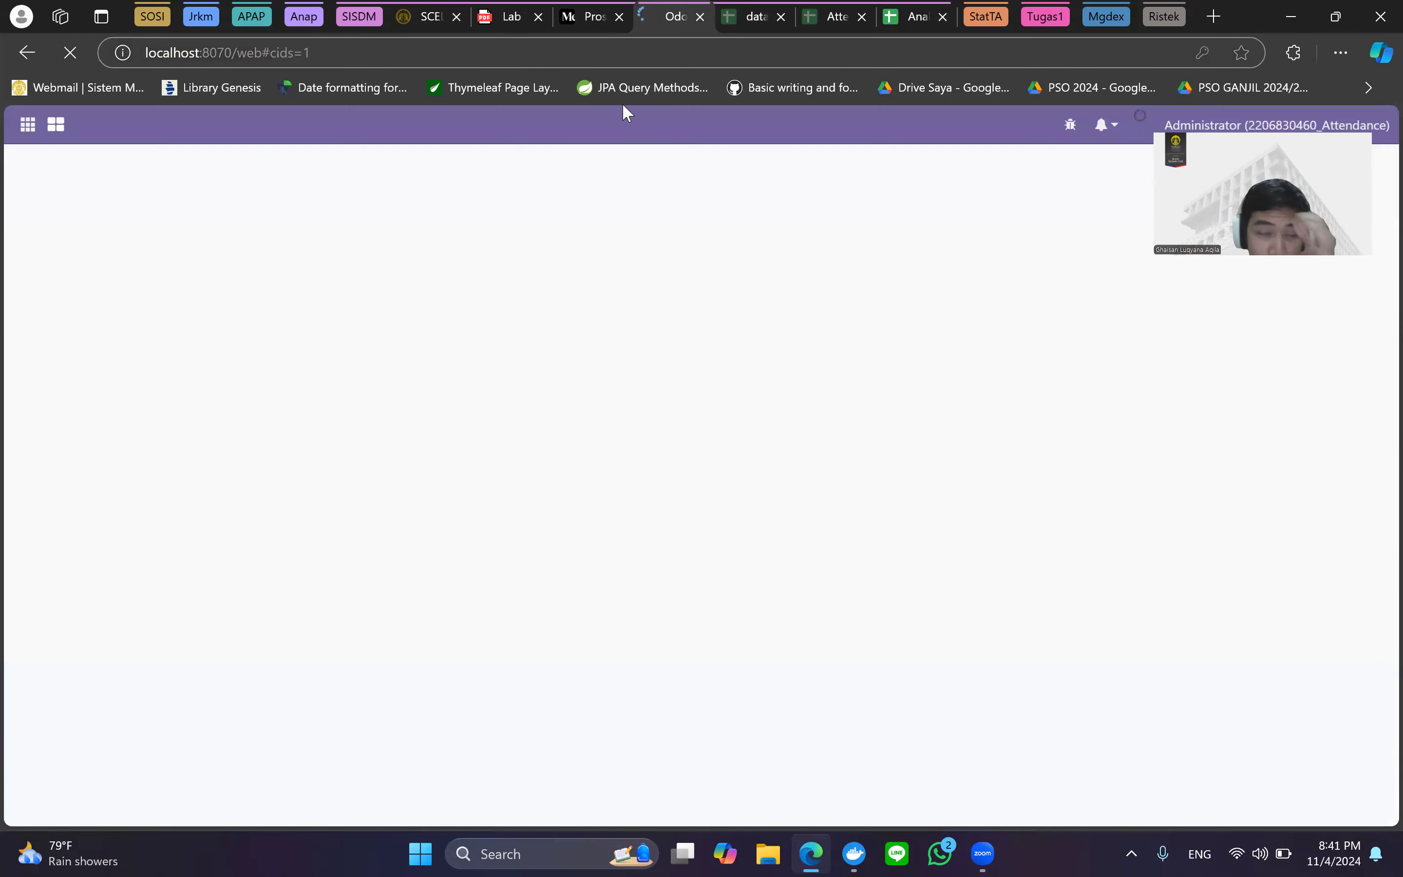
Open Odoo's Attendances app and list the seven employee check-in/check-out records.
{"action": "left_click", "coordinate": [34, 132]}
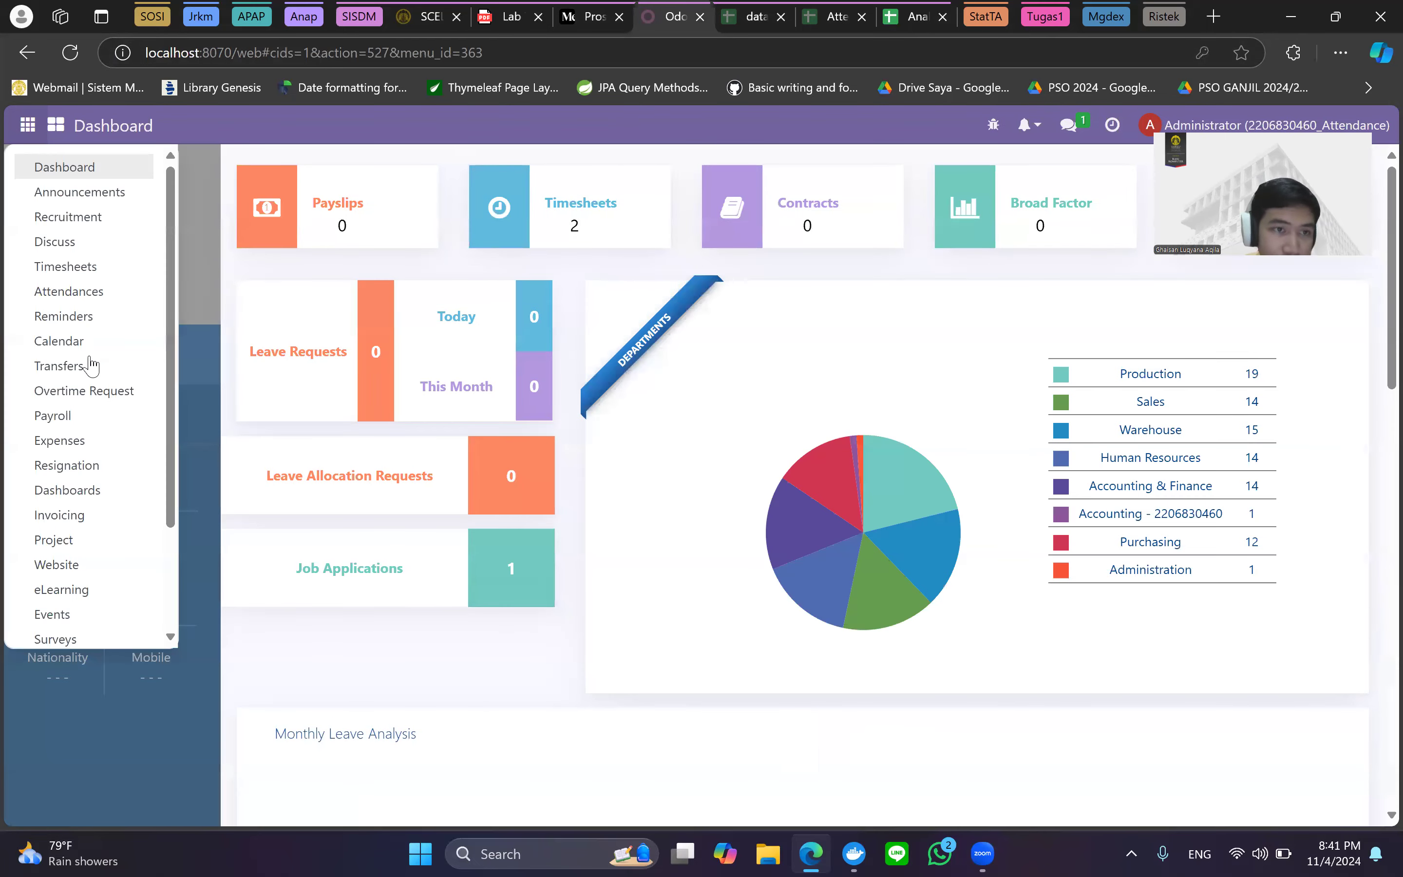
{"action": "scroll", "coordinate": [99, 377], "scroll_direction": "down", "scroll_amount": 3}
{"action": "scroll", "coordinate": [128, 539], "scroll_direction": "up", "scroll_amount": 5}
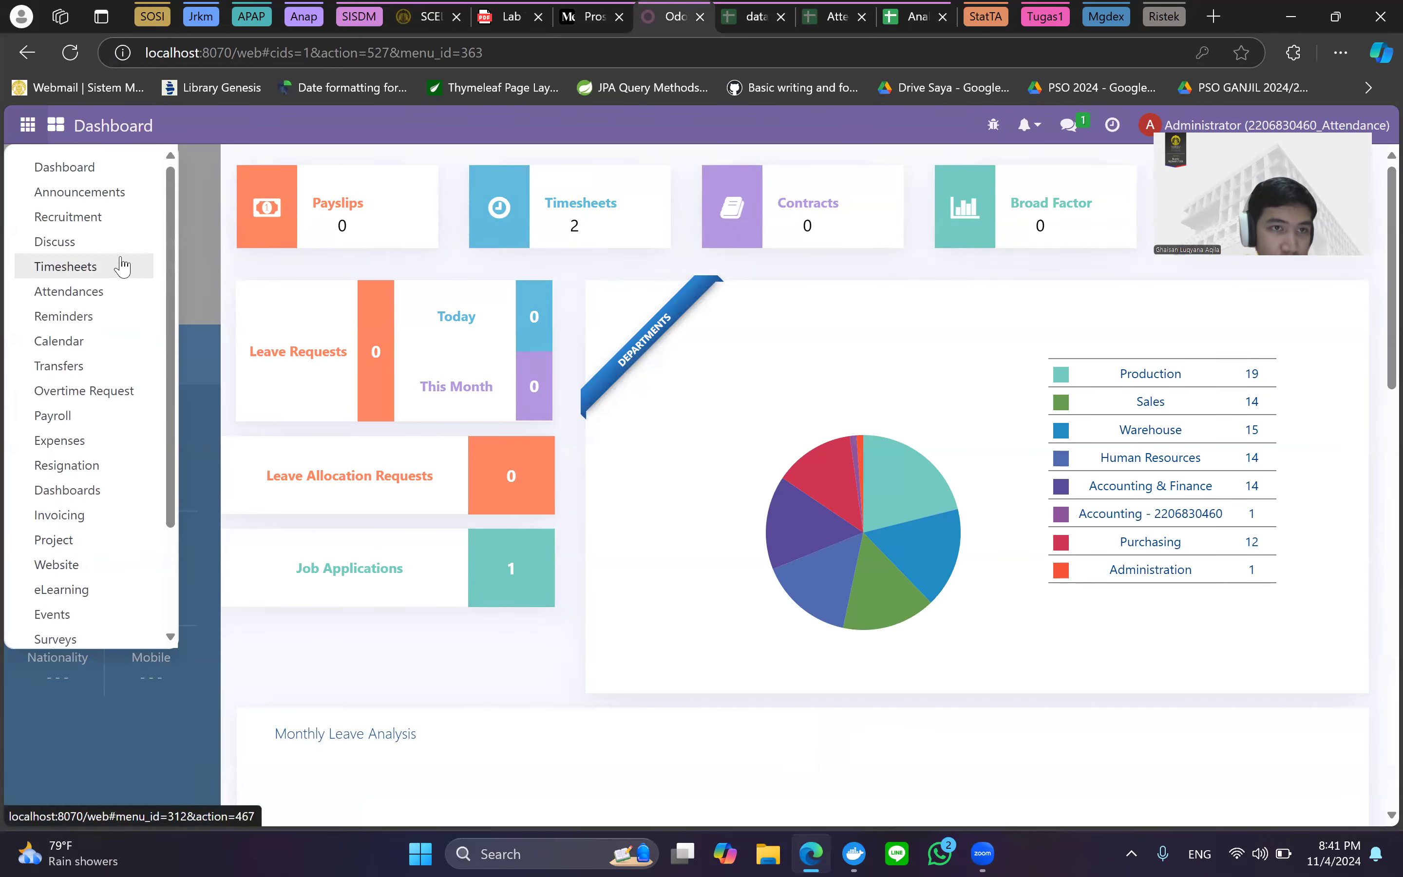
{"action": "left_click", "coordinate": [101, 304]}
{"action": "left_click", "coordinate": [473, 130]}
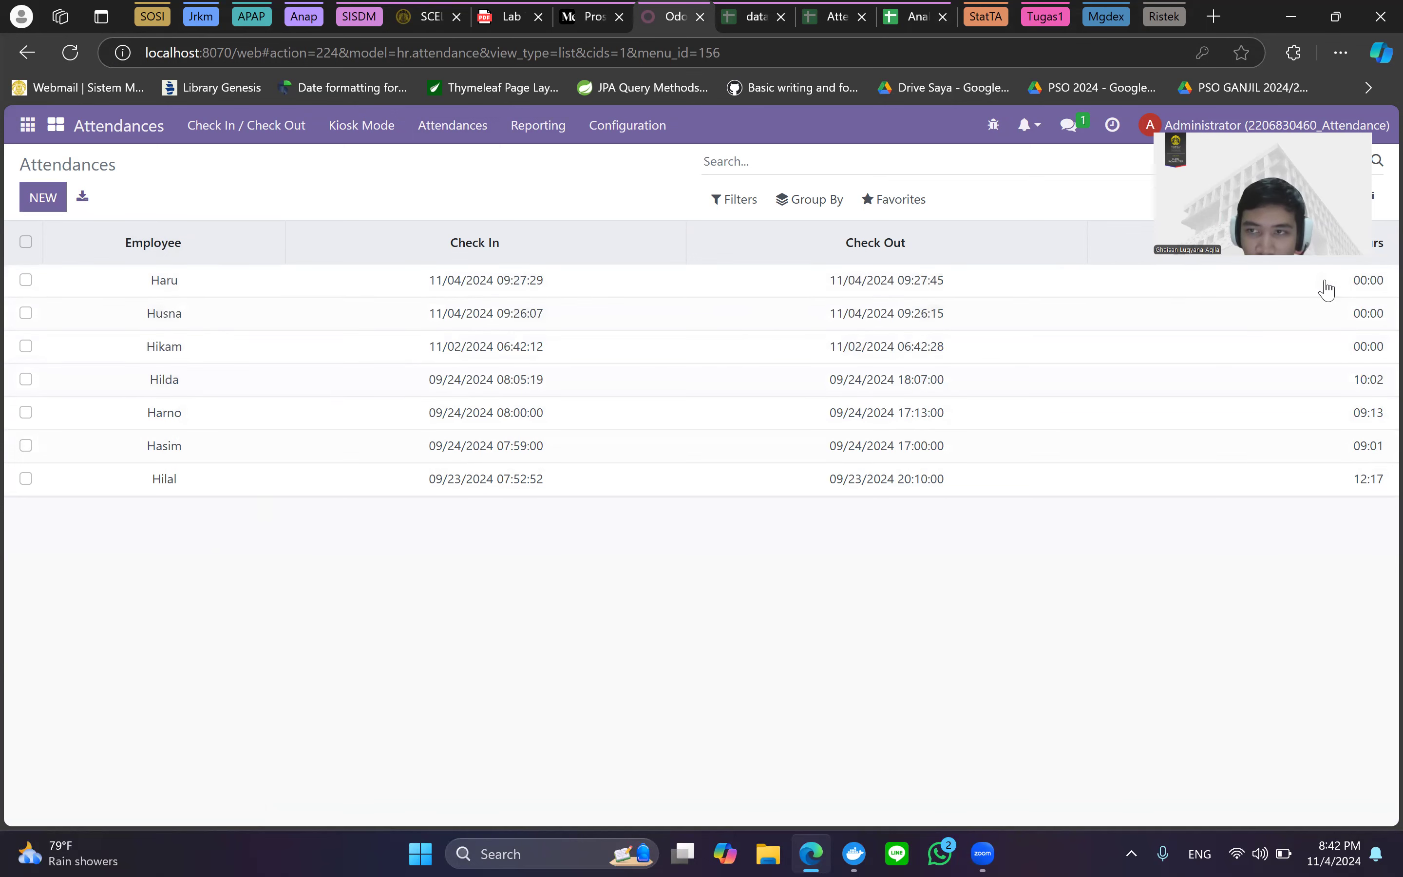
{"action": "left_click_drag", "start_coordinate": [1307, 214], "coordinate": [1284, 576]}
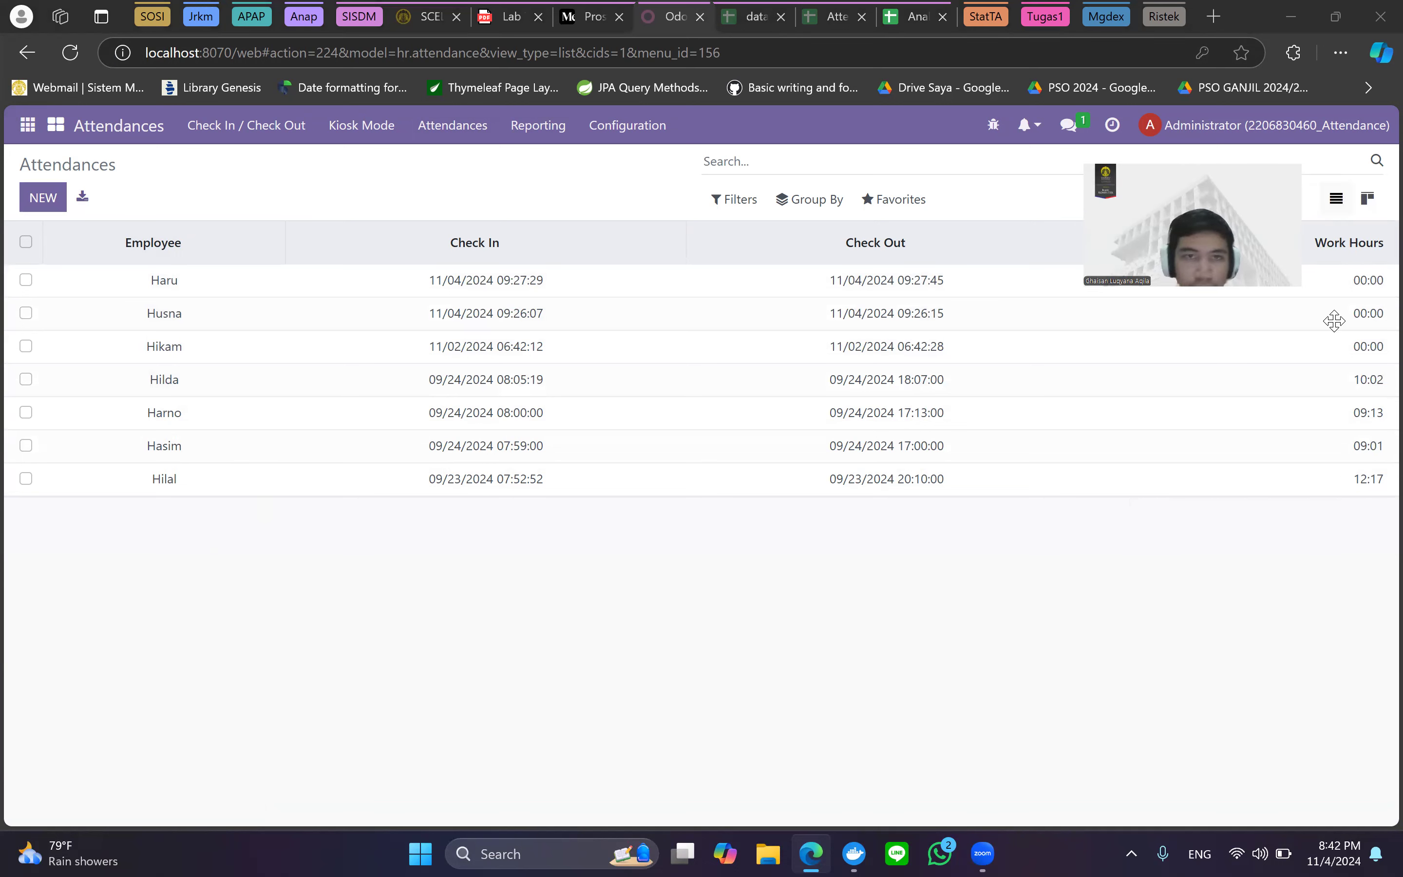
Review the article's step 3 master-data import, then bring up the Attendance Google Sheet.
{"action": "left_click", "coordinate": [591, 7]}
{"action": "scroll", "coordinate": [871, 470], "scroll_direction": "down", "scroll_amount": 3}
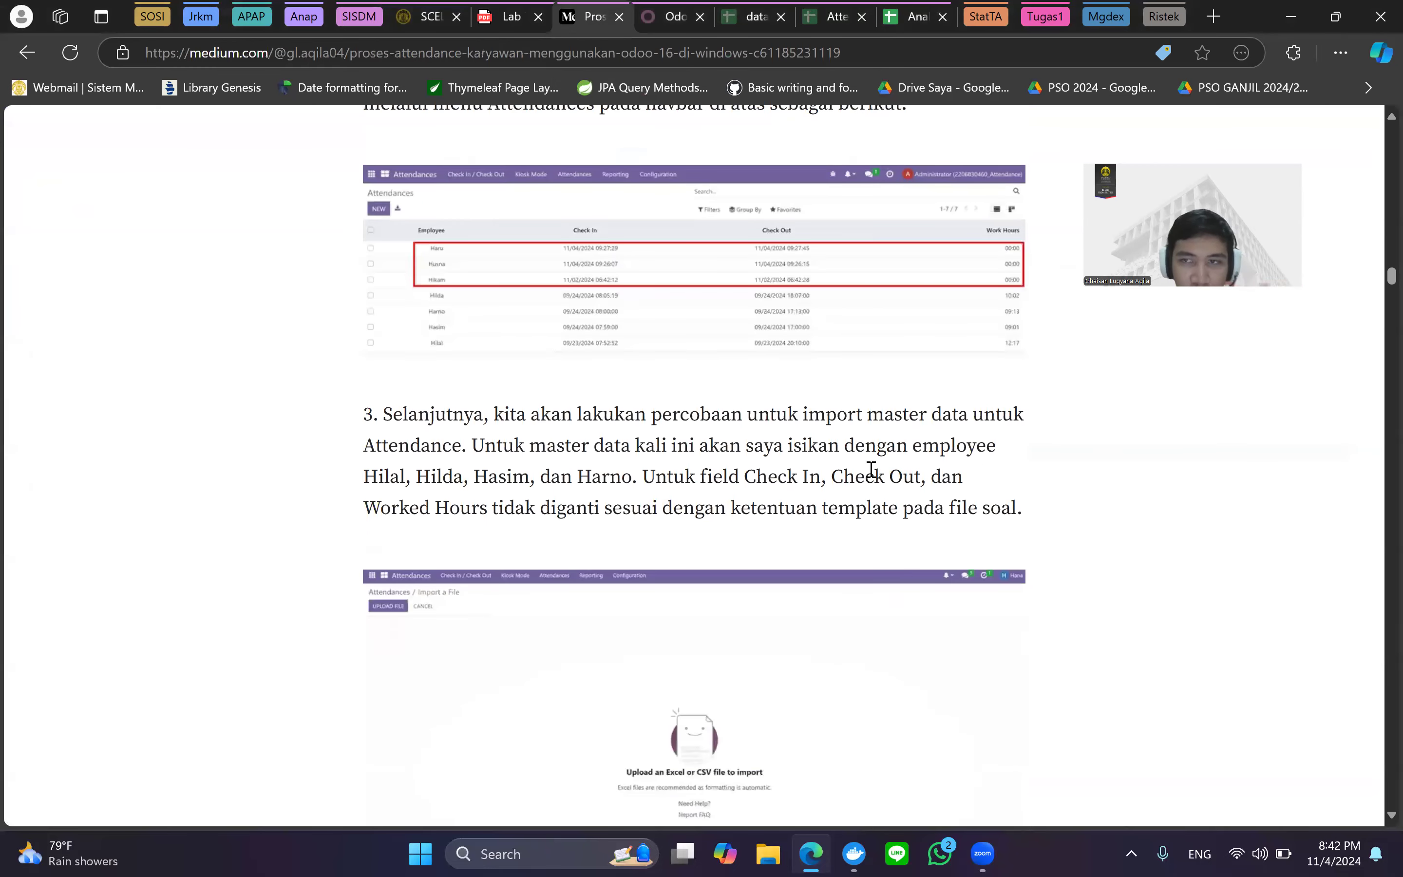
{"action": "scroll", "coordinate": [872, 470], "scroll_direction": "down", "scroll_amount": 1}
{"action": "scroll", "coordinate": [854, 332], "scroll_direction": "down", "scroll_amount": 3}
{"action": "scroll", "coordinate": [777, 282], "scroll_direction": "up", "scroll_amount": 1}
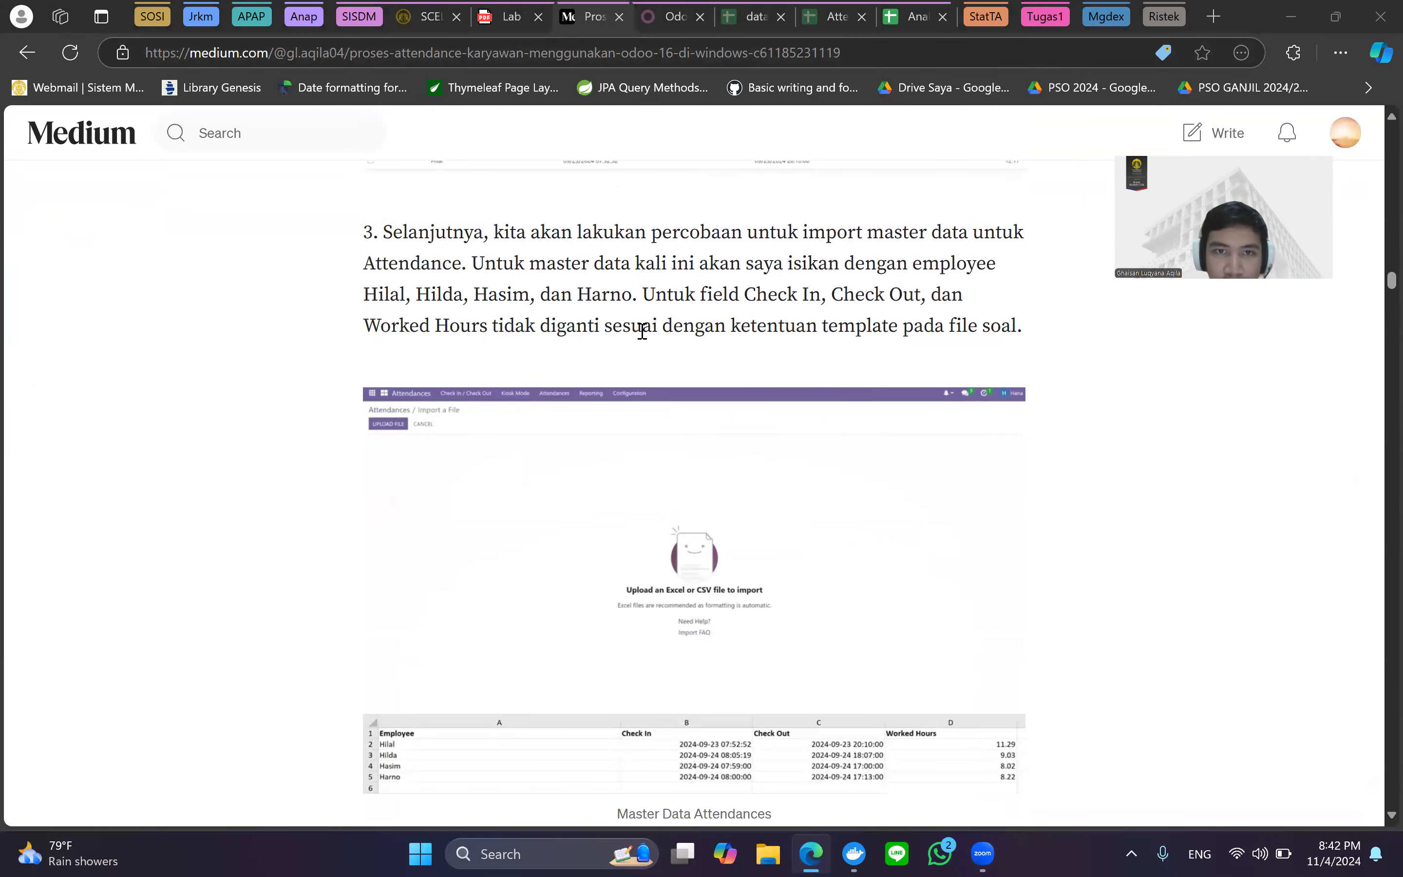
{"action": "left_click", "coordinate": [814, 12]}
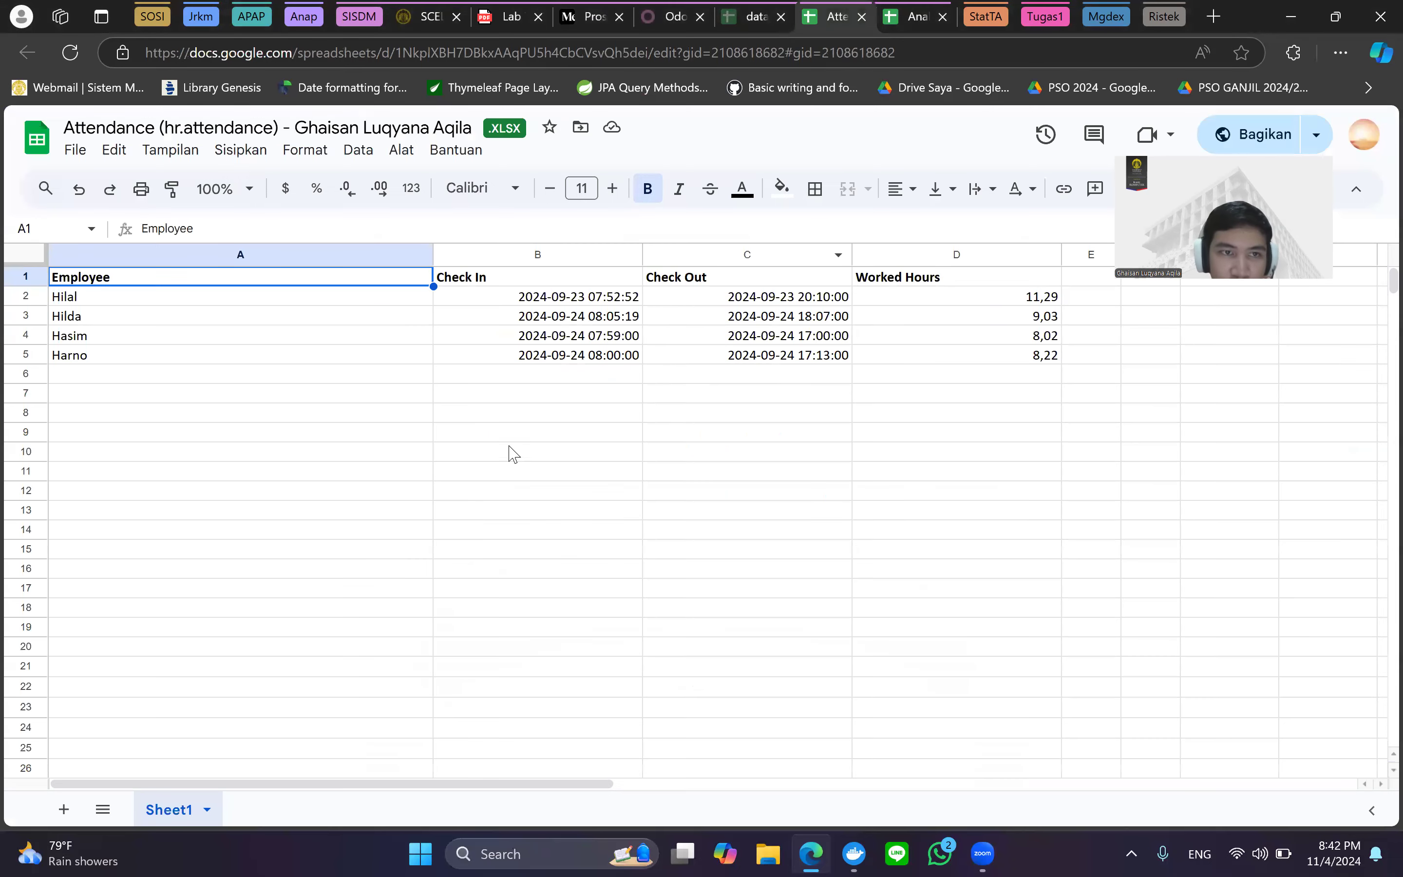
Step through the name and check-in/check-out cells for Hilal, Hilda and Hasim, then return to Medium.
{"action": "left_click", "coordinate": [524, 297]}
{"action": "key", "text": "Down"}
{"action": "key", "text": "Right"}
{"action": "key", "text": "Left"}
{"action": "key", "text": "Up"}
{"action": "key", "text": "Left"}
{"action": "key", "text": "Right"}
{"action": "key", "text": "Down"}
{"action": "key", "text": "Left"}
{"action": "key", "text": "Up"}
{"action": "key", "text": "Down"}
{"action": "key", "text": "Down"}
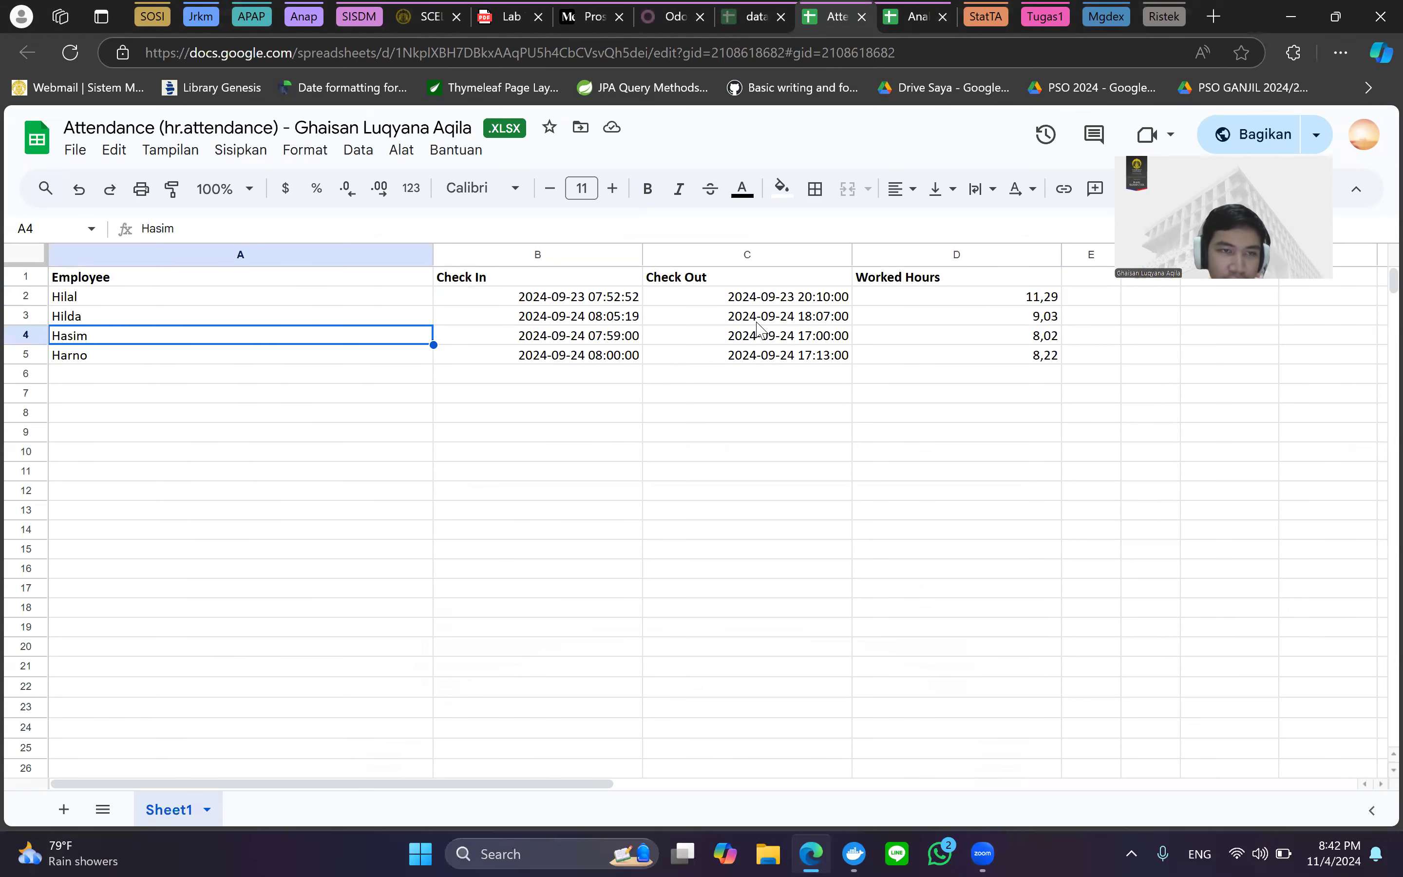
{"action": "key", "text": "Down"}
{"action": "left_click", "coordinate": [606, 8]}
{"action": "scroll", "coordinate": [760, 482], "scroll_direction": "down", "scroll_amount": 6}
{"action": "scroll", "coordinate": [760, 453], "scroll_direction": "up", "scroll_amount": 3}
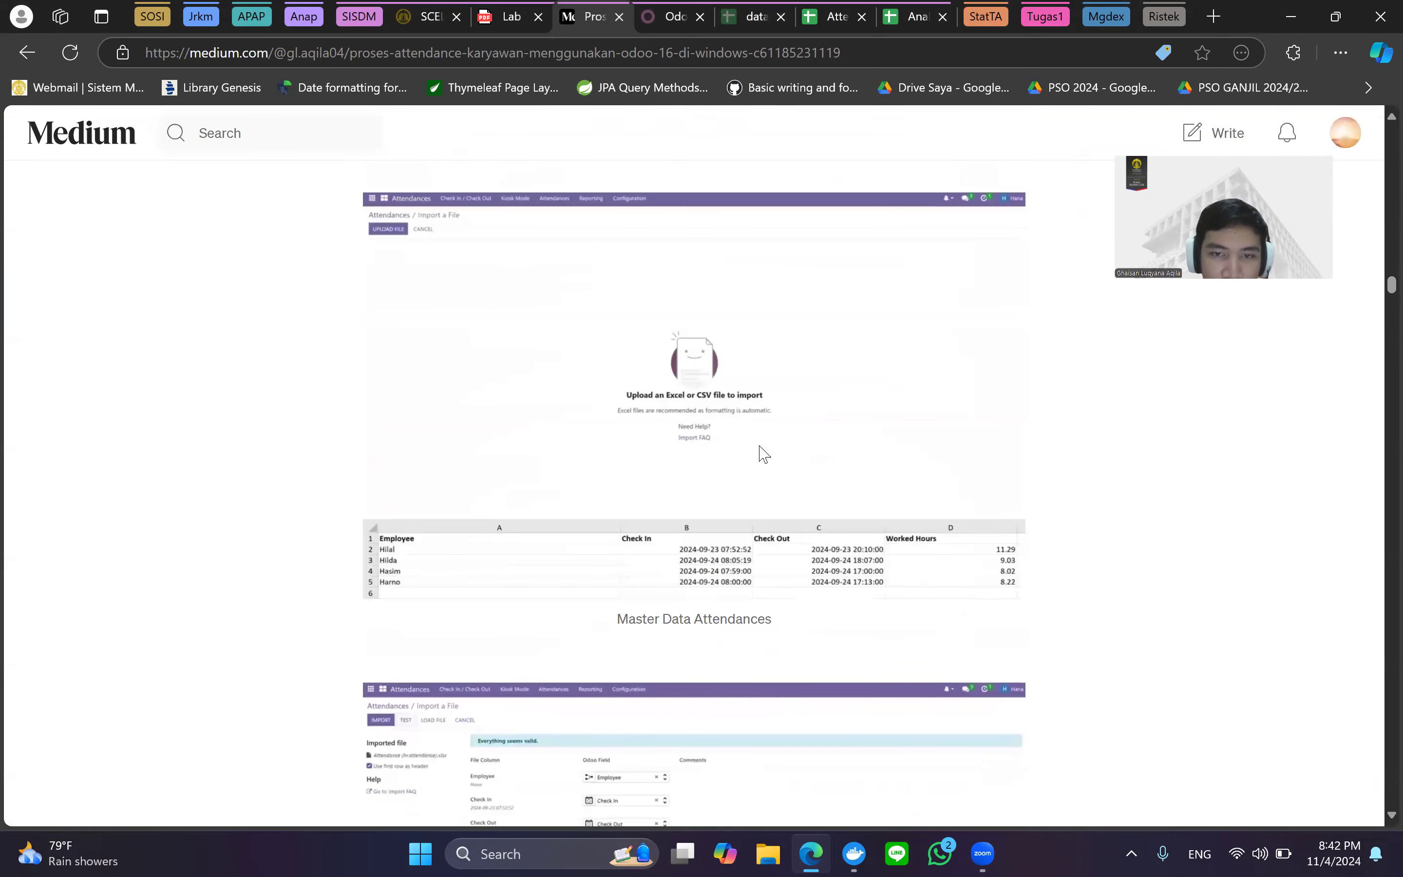
{"action": "scroll", "coordinate": [554, 401], "scroll_direction": "down", "scroll_amount": 7}
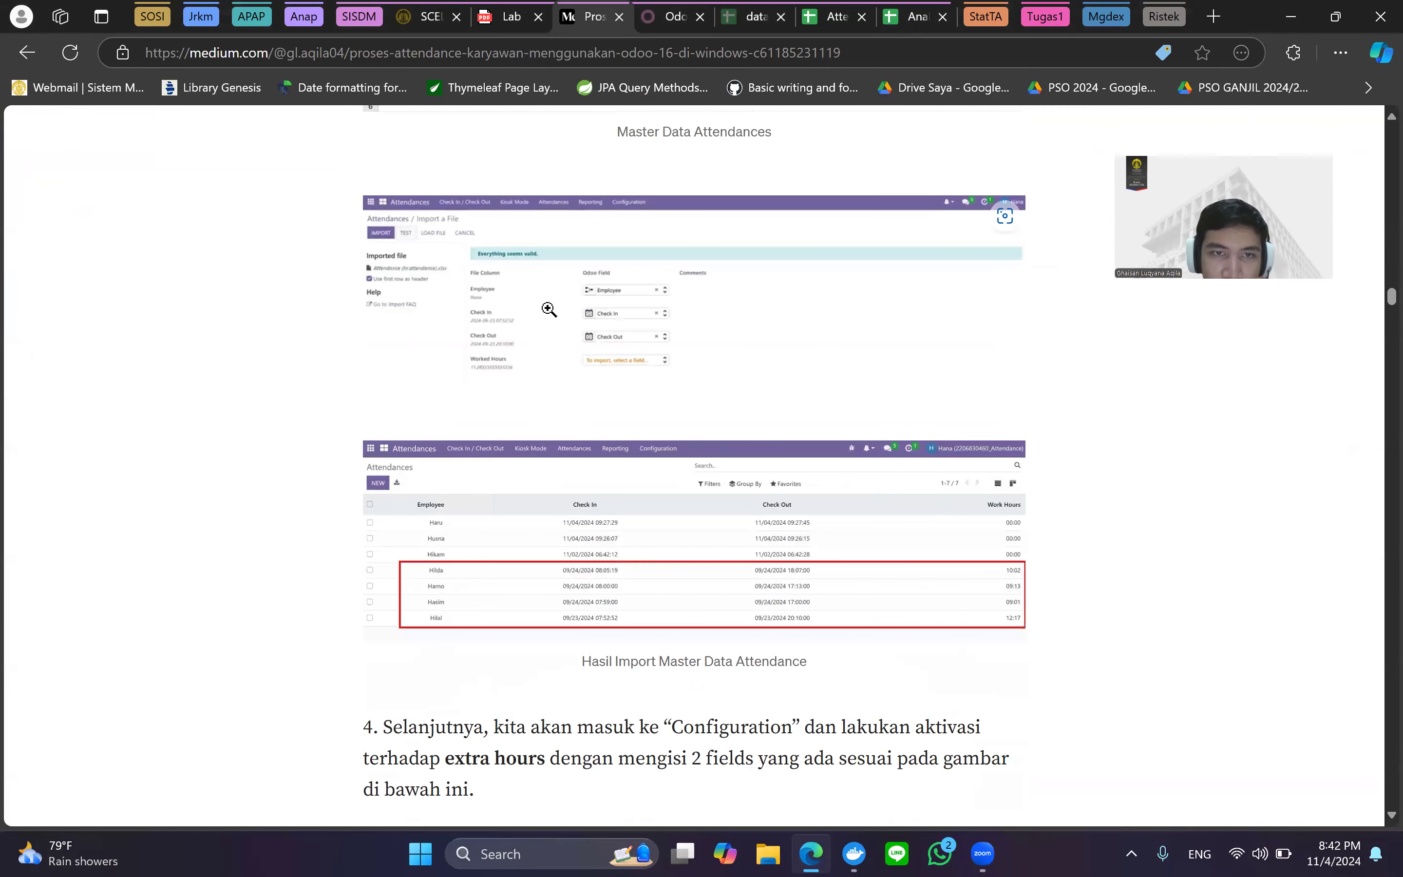
{"action": "scroll", "coordinate": [552, 311], "scroll_direction": "up", "scroll_amount": 1}
{"action": "scroll", "coordinate": [549, 319], "scroll_direction": "up", "scroll_amount": 3}
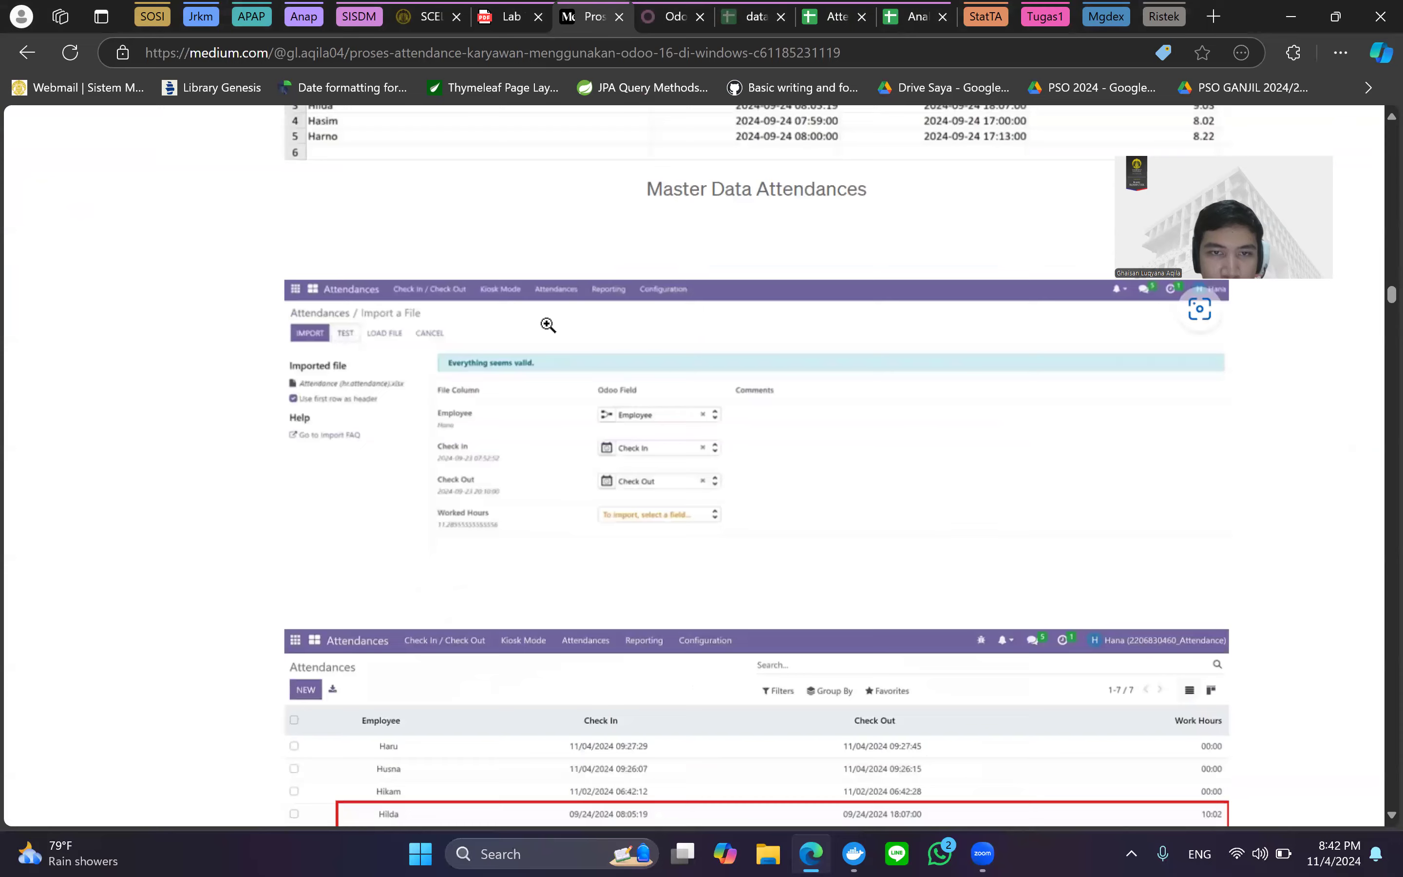
{"action": "scroll", "coordinate": [548, 325], "scroll_direction": "down", "scroll_amount": 3}
{"action": "key", "text": "ctrl+Tab"}
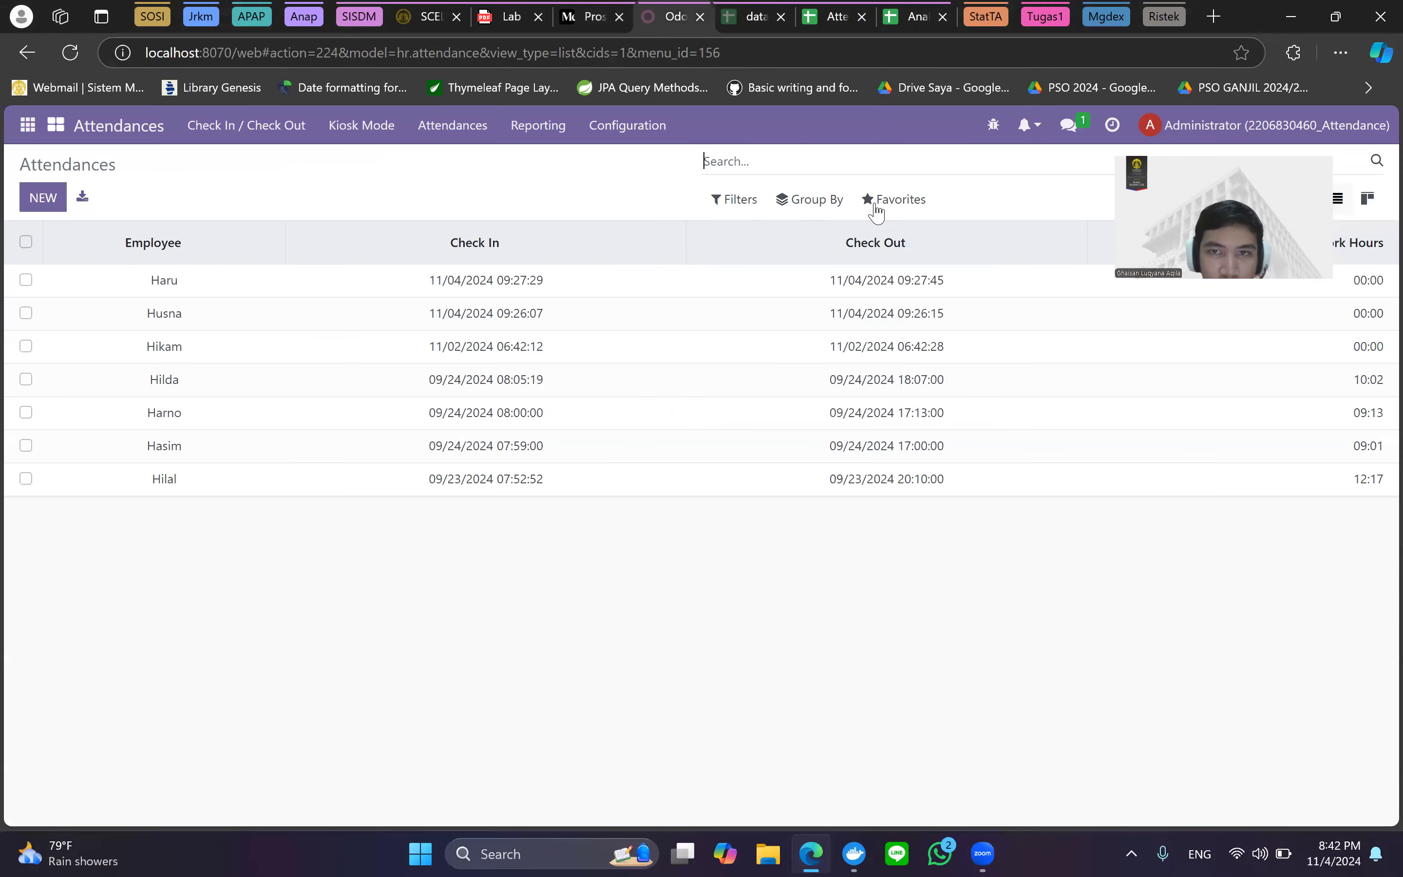
{"action": "left_click", "coordinate": [894, 198]}
{"action": "left_click", "coordinate": [928, 270]}
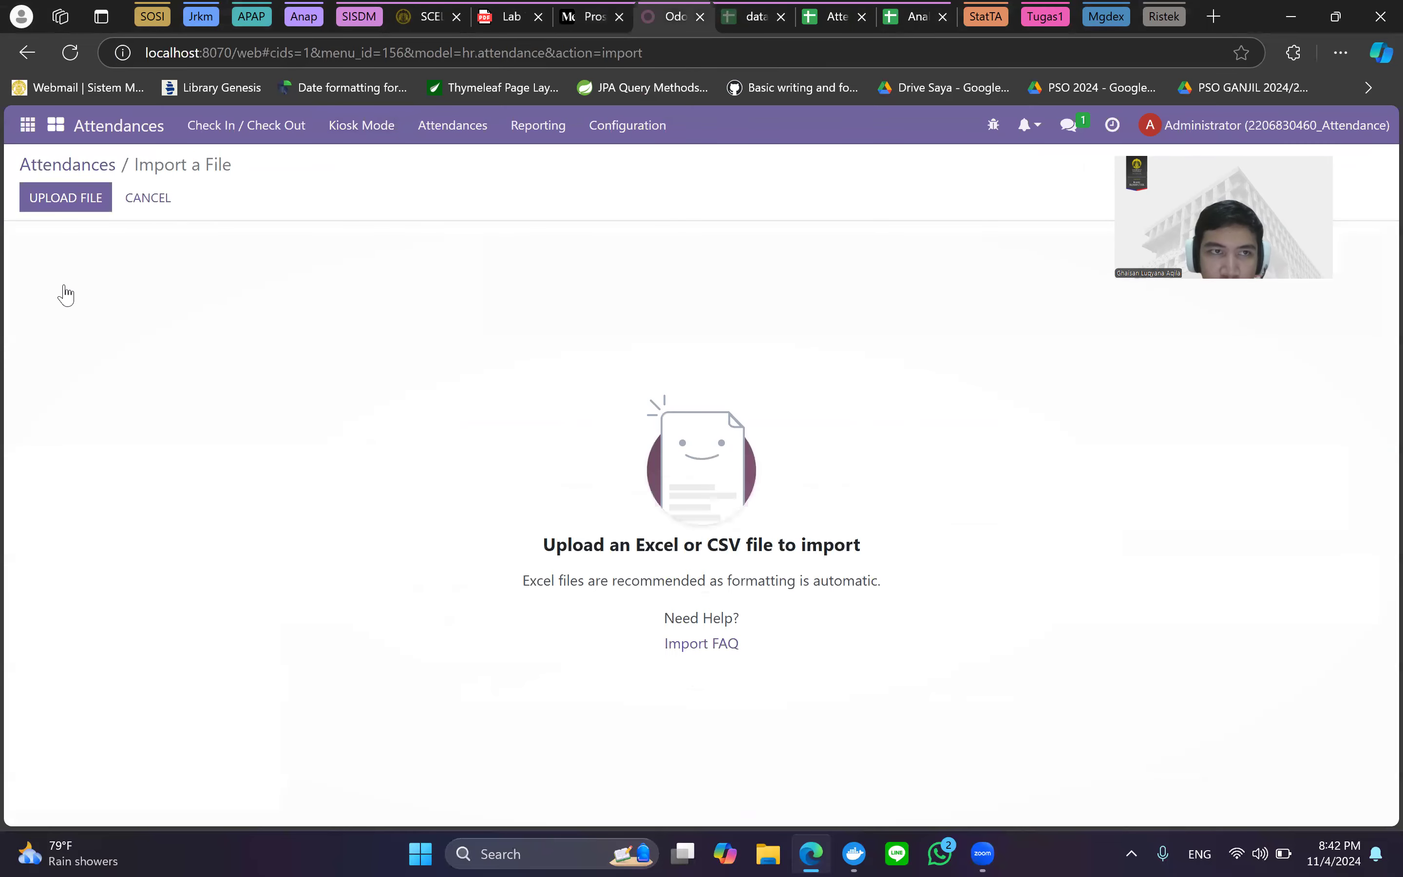
{"action": "left_click", "coordinate": [29, 53]}
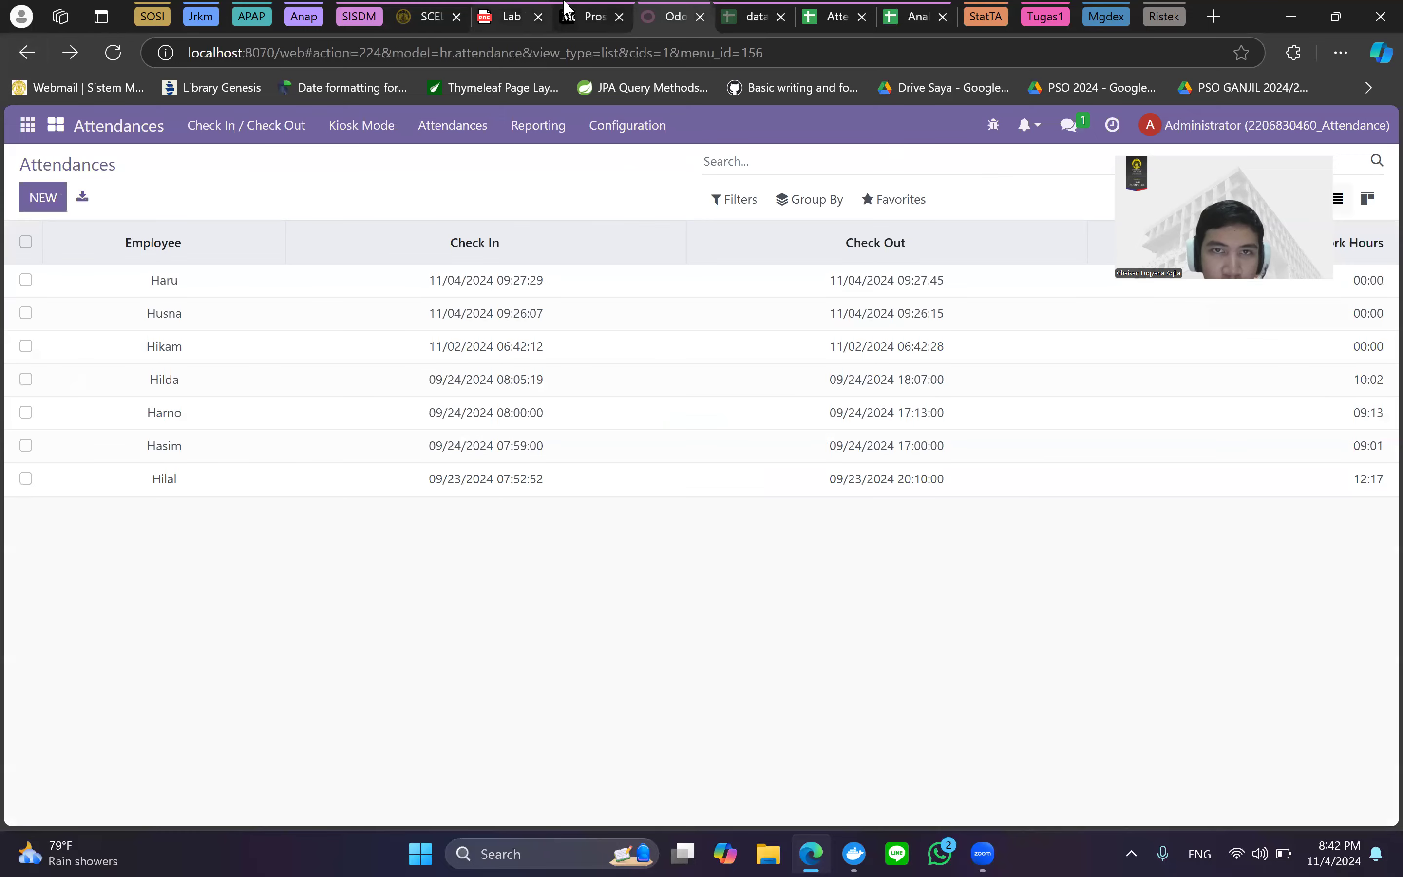
{"action": "left_click", "coordinate": [566, 9]}
{"action": "scroll", "coordinate": [568, 407], "scroll_direction": "up", "scroll_amount": 3}
{"action": "scroll", "coordinate": [573, 348], "scroll_direction": "down", "scroll_amount": 3}
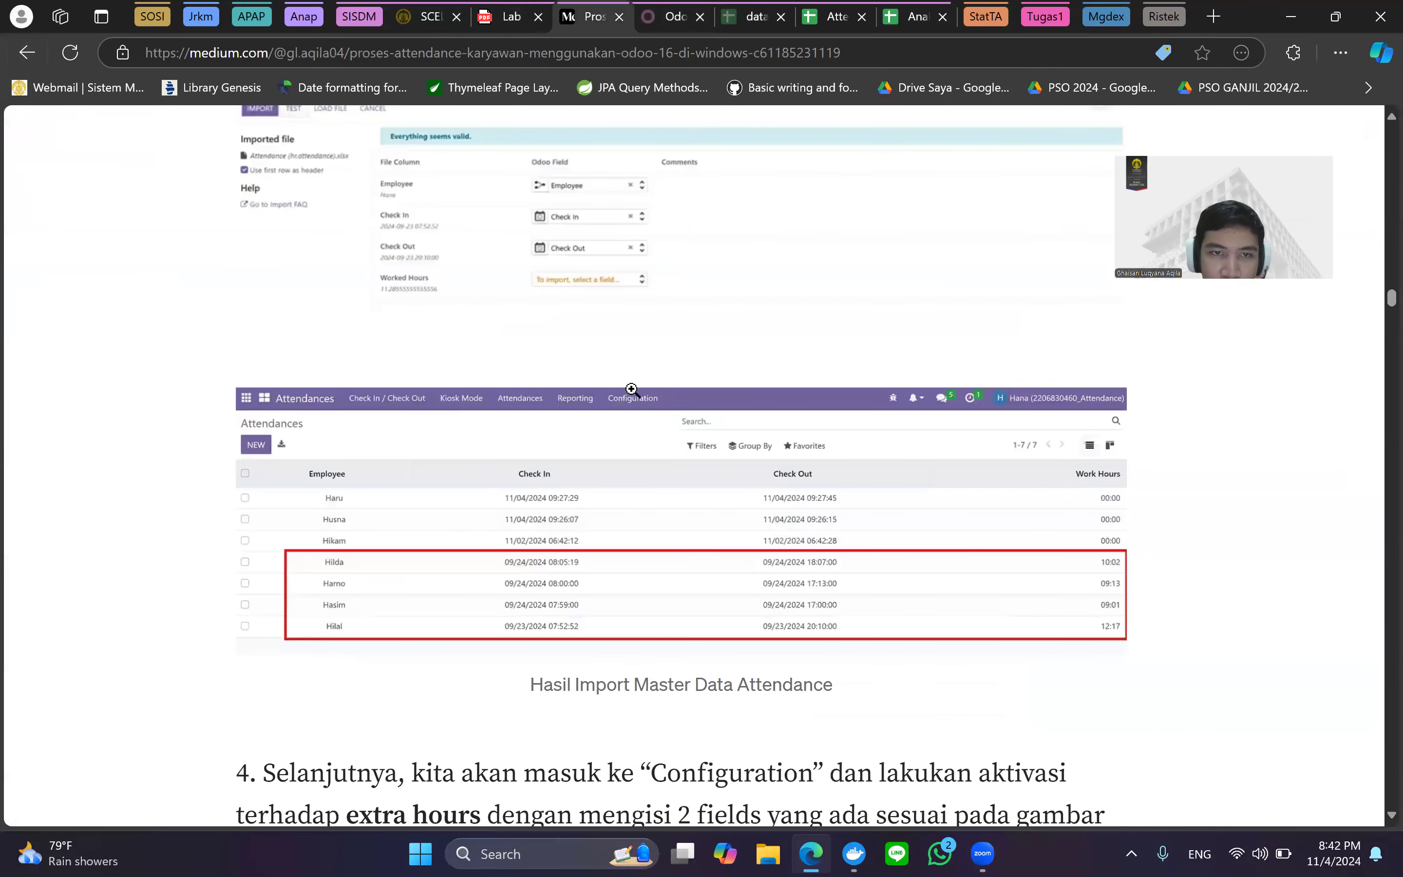
Read the article's step 4 Extra Hours settings screenshot, then switch to the Lab 7 PDF.
{"action": "scroll", "coordinate": [631, 388], "scroll_direction": "down", "scroll_amount": 3}
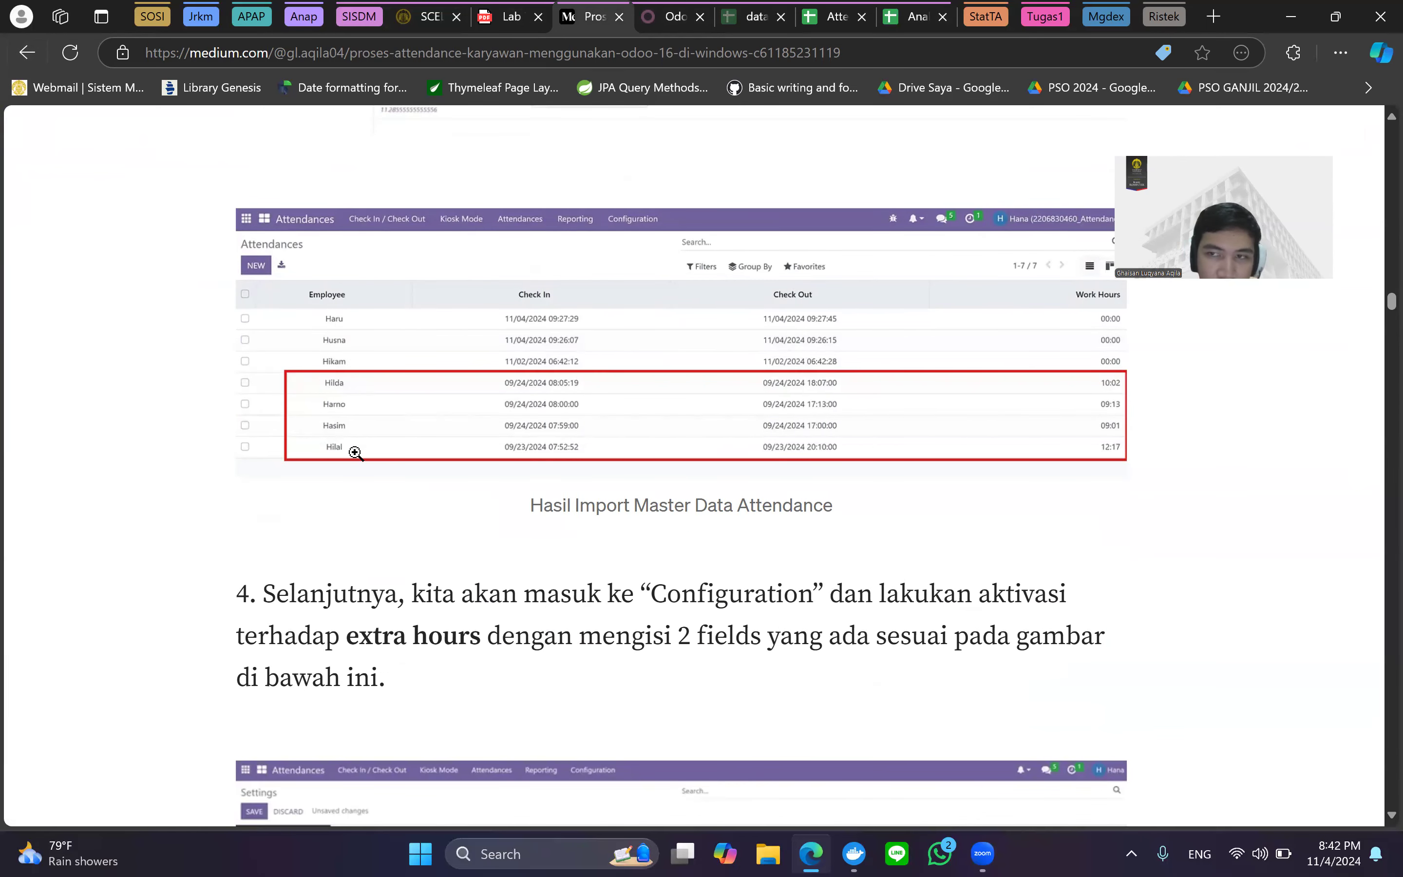
{"action": "scroll", "coordinate": [743, 505], "scroll_direction": "down", "scroll_amount": 3}
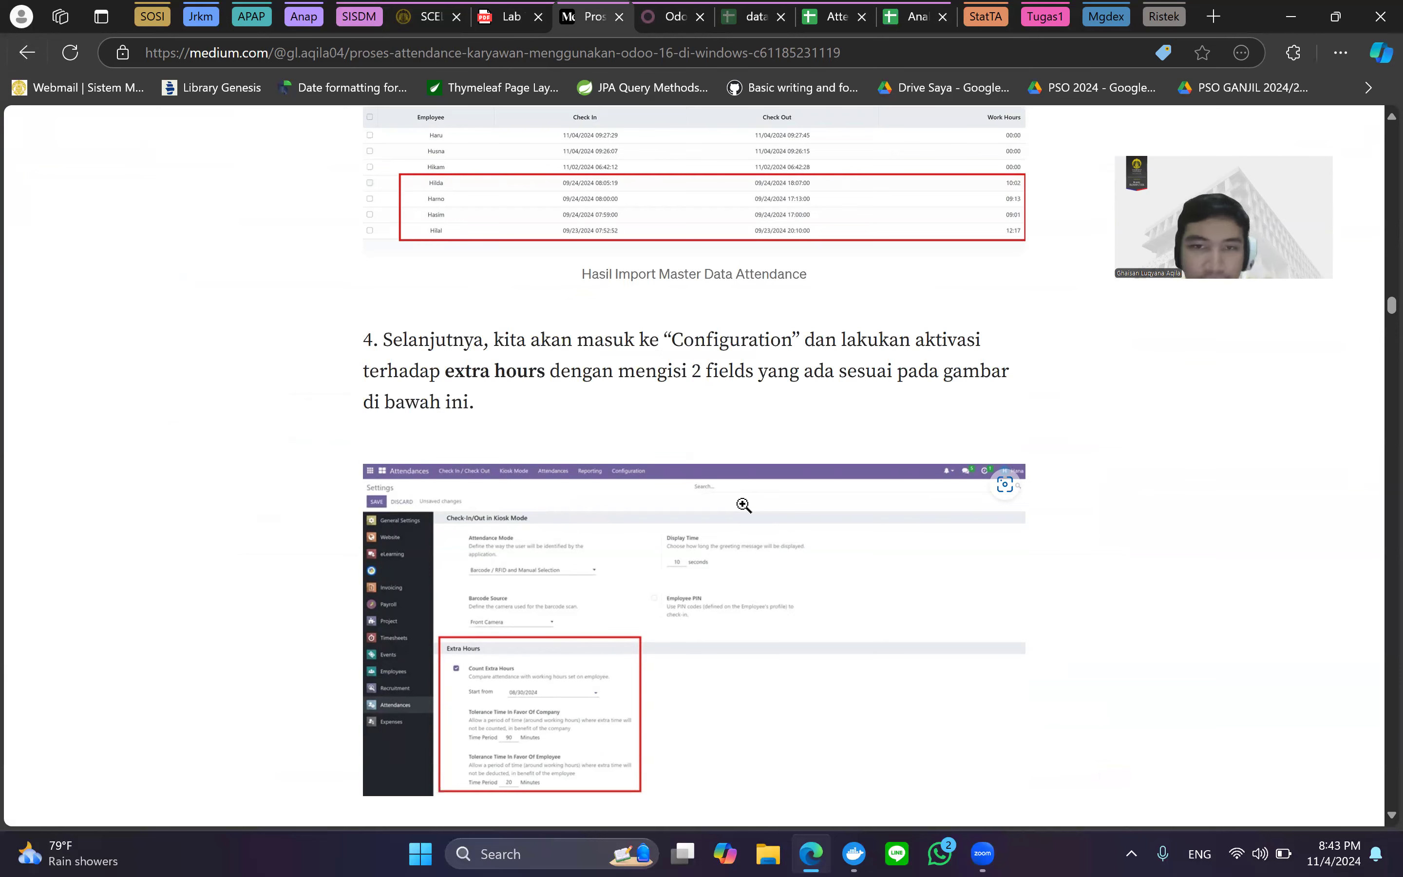
{"action": "scroll", "coordinate": [743, 505], "scroll_direction": "down", "scroll_amount": 1}
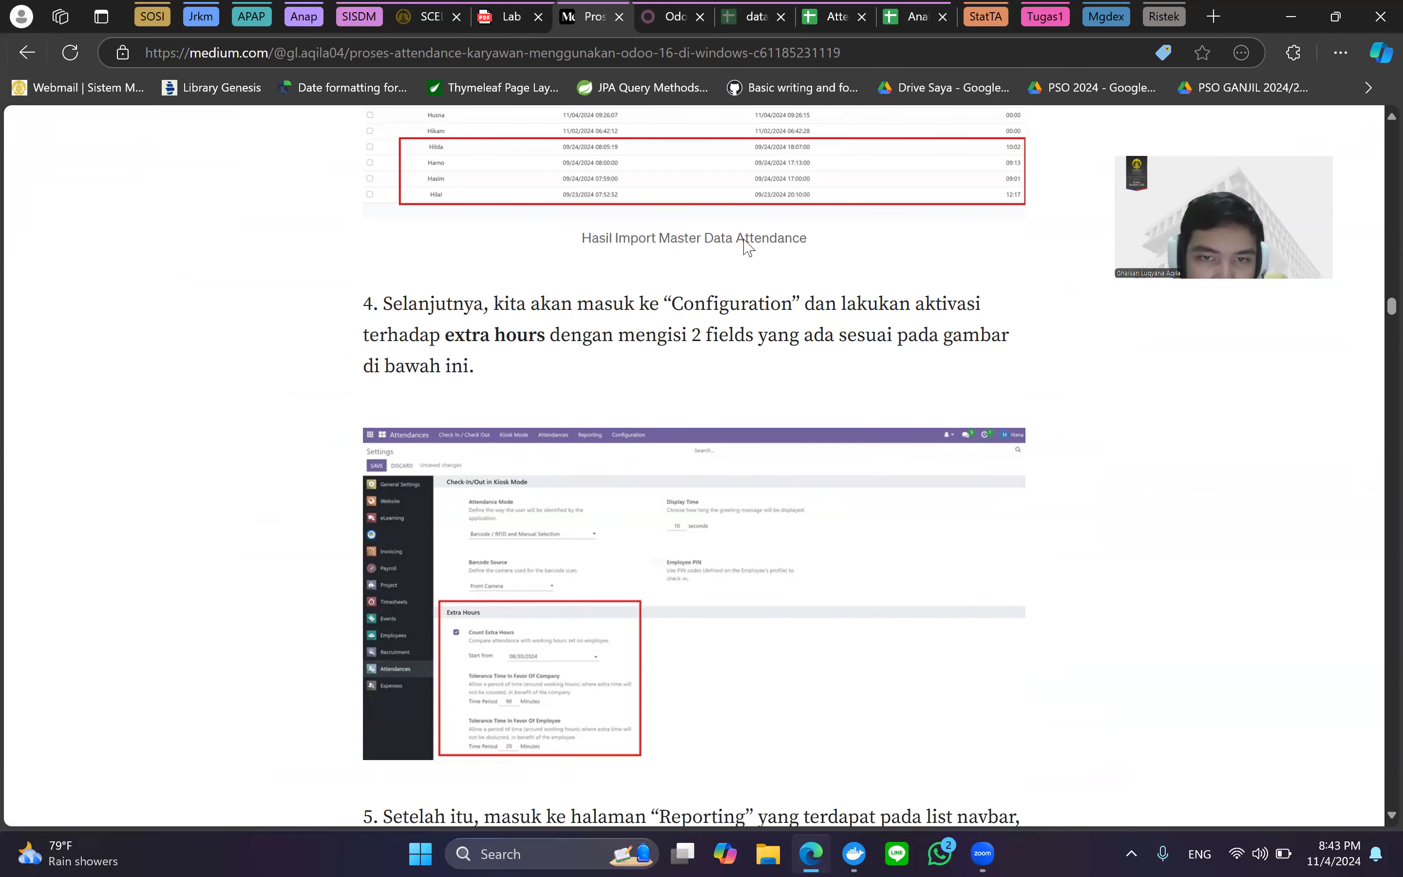
{"action": "scroll", "coordinate": [636, 430], "scroll_direction": "down", "scroll_amount": 4}
{"action": "scroll", "coordinate": [637, 429], "scroll_direction": "up", "scroll_amount": 1}
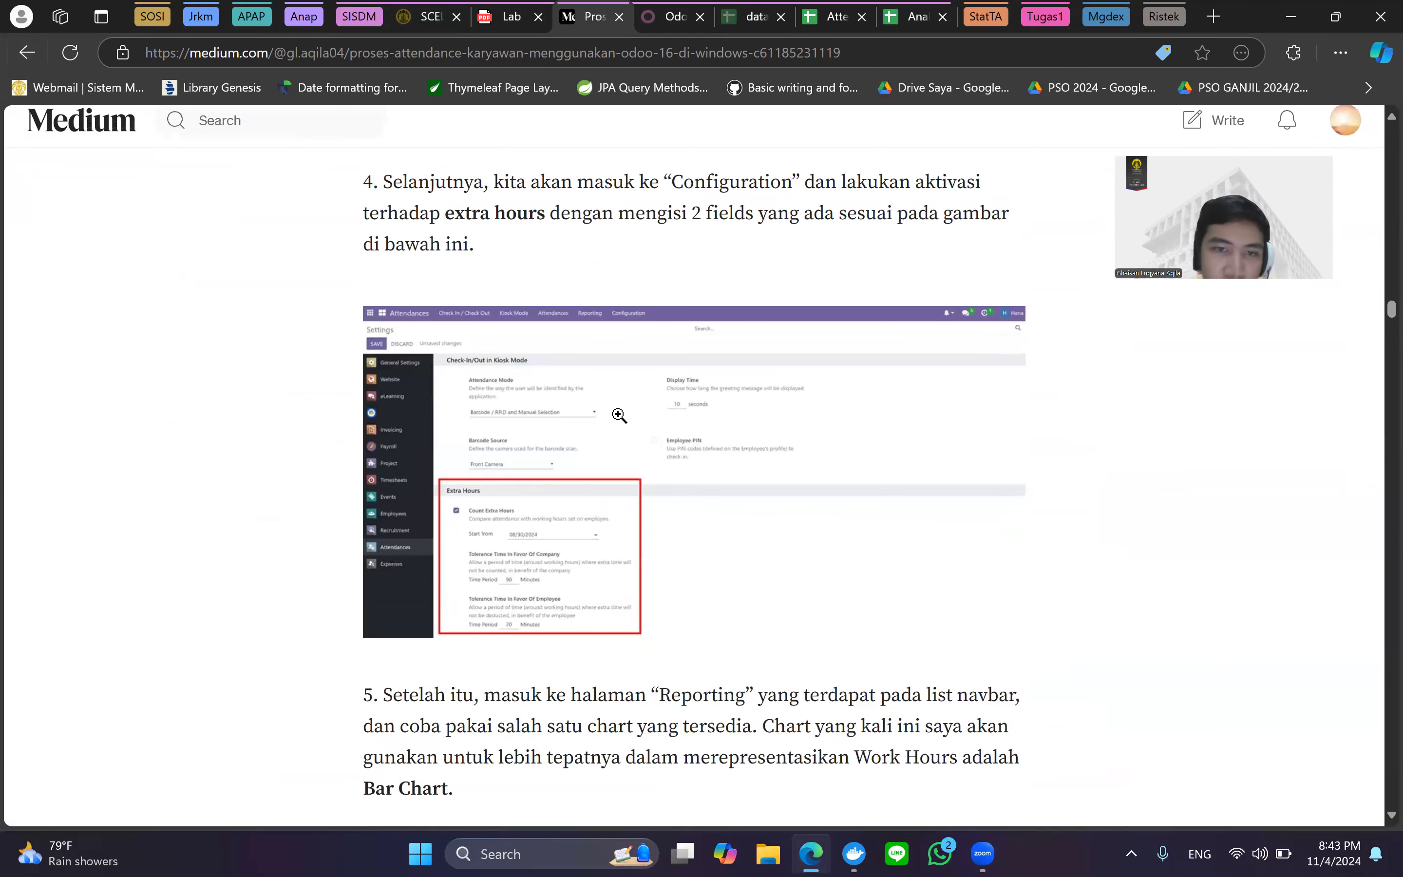
{"action": "scroll", "coordinate": [663, 411], "scroll_direction": "up", "scroll_amount": 1}
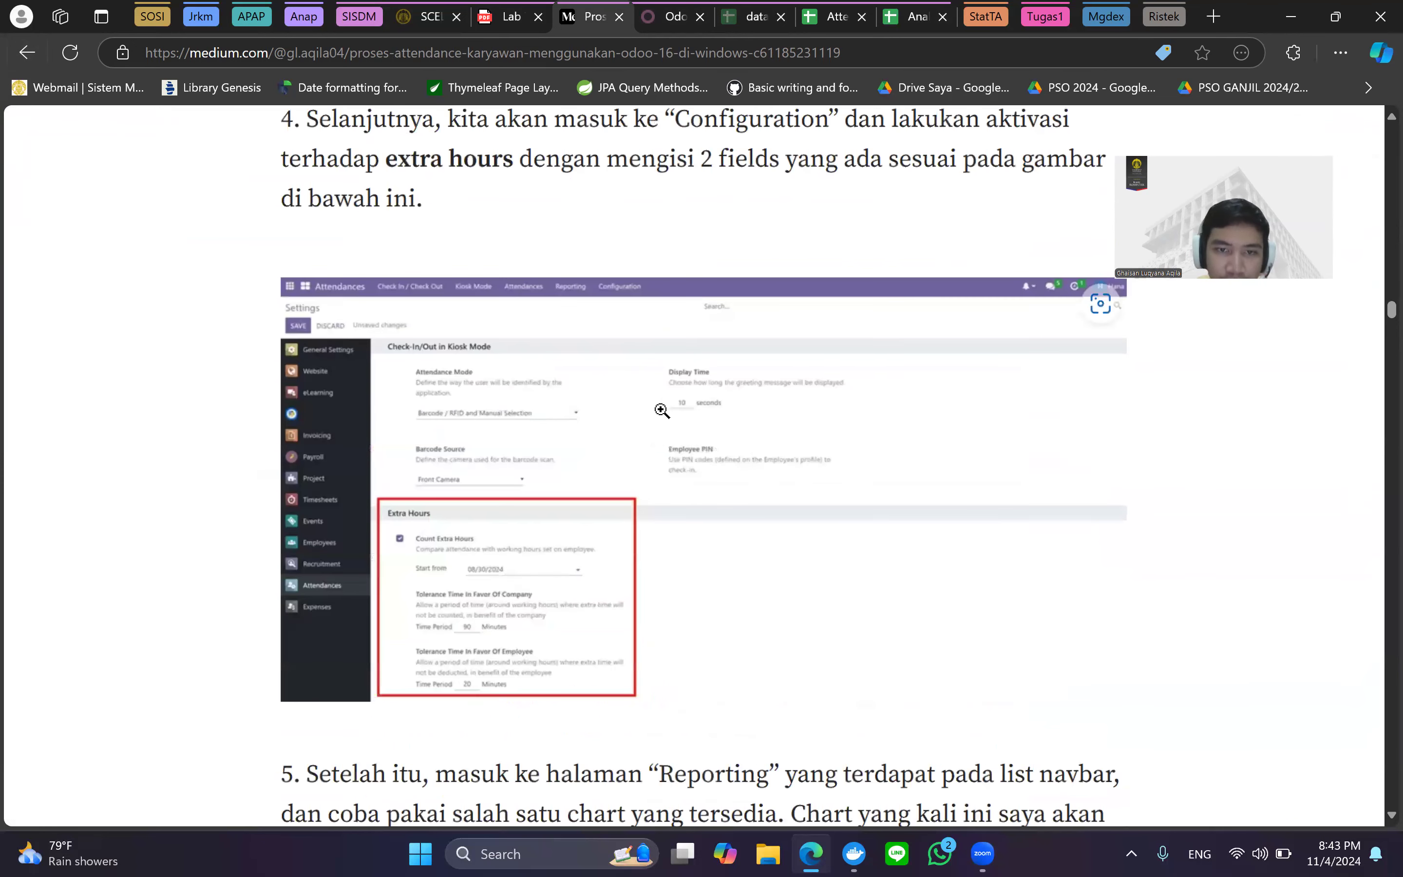
{"action": "scroll", "coordinate": [662, 411], "scroll_direction": "down", "scroll_amount": 1}
{"action": "scroll", "coordinate": [626, 429], "scroll_direction": "up", "scroll_amount": 2}
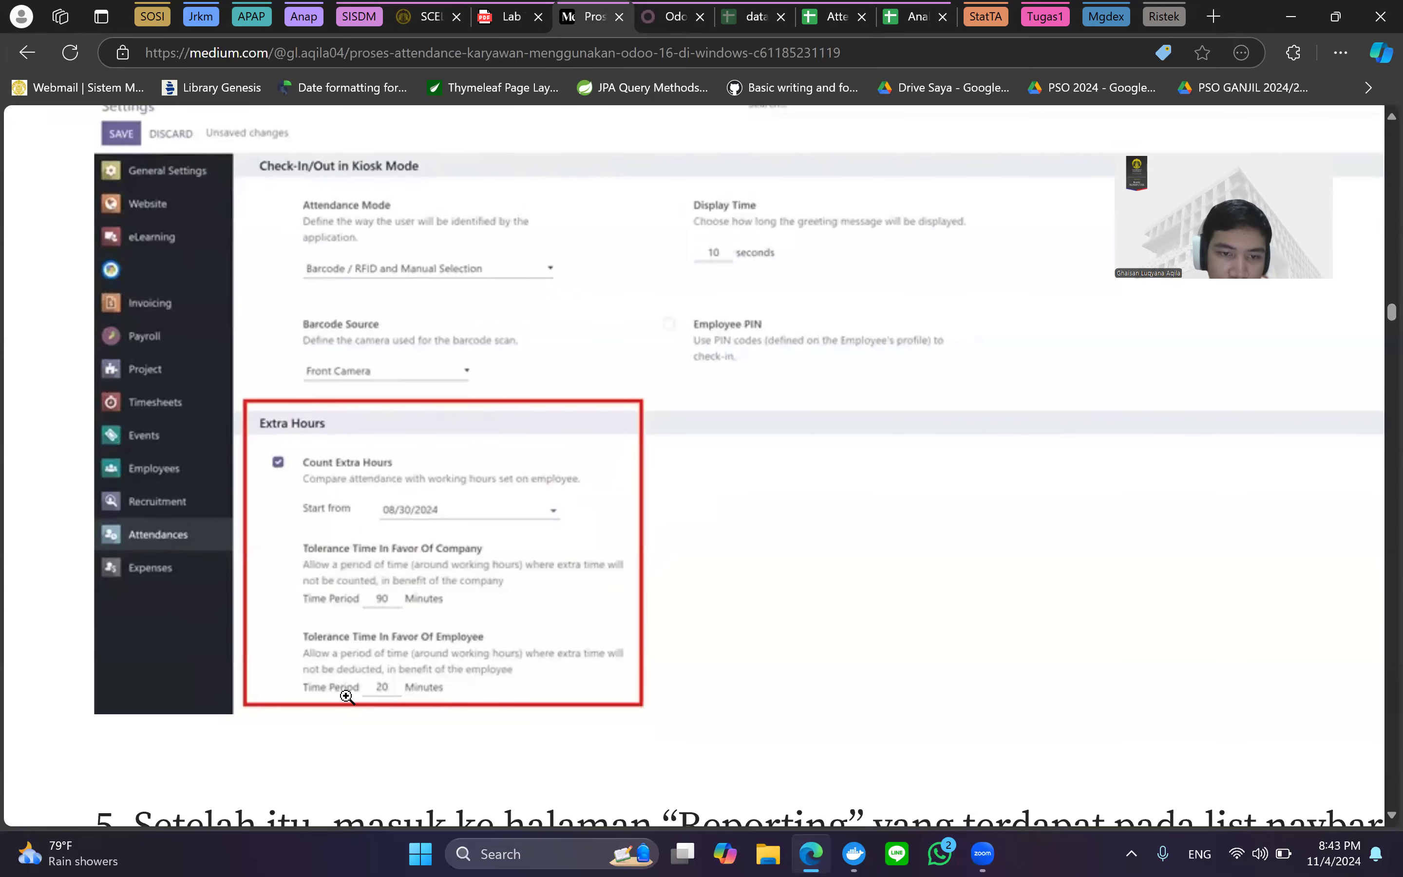
{"action": "key", "text": "ctrl+0"}
{"action": "key", "text": "ctrl+shift+Tab"}
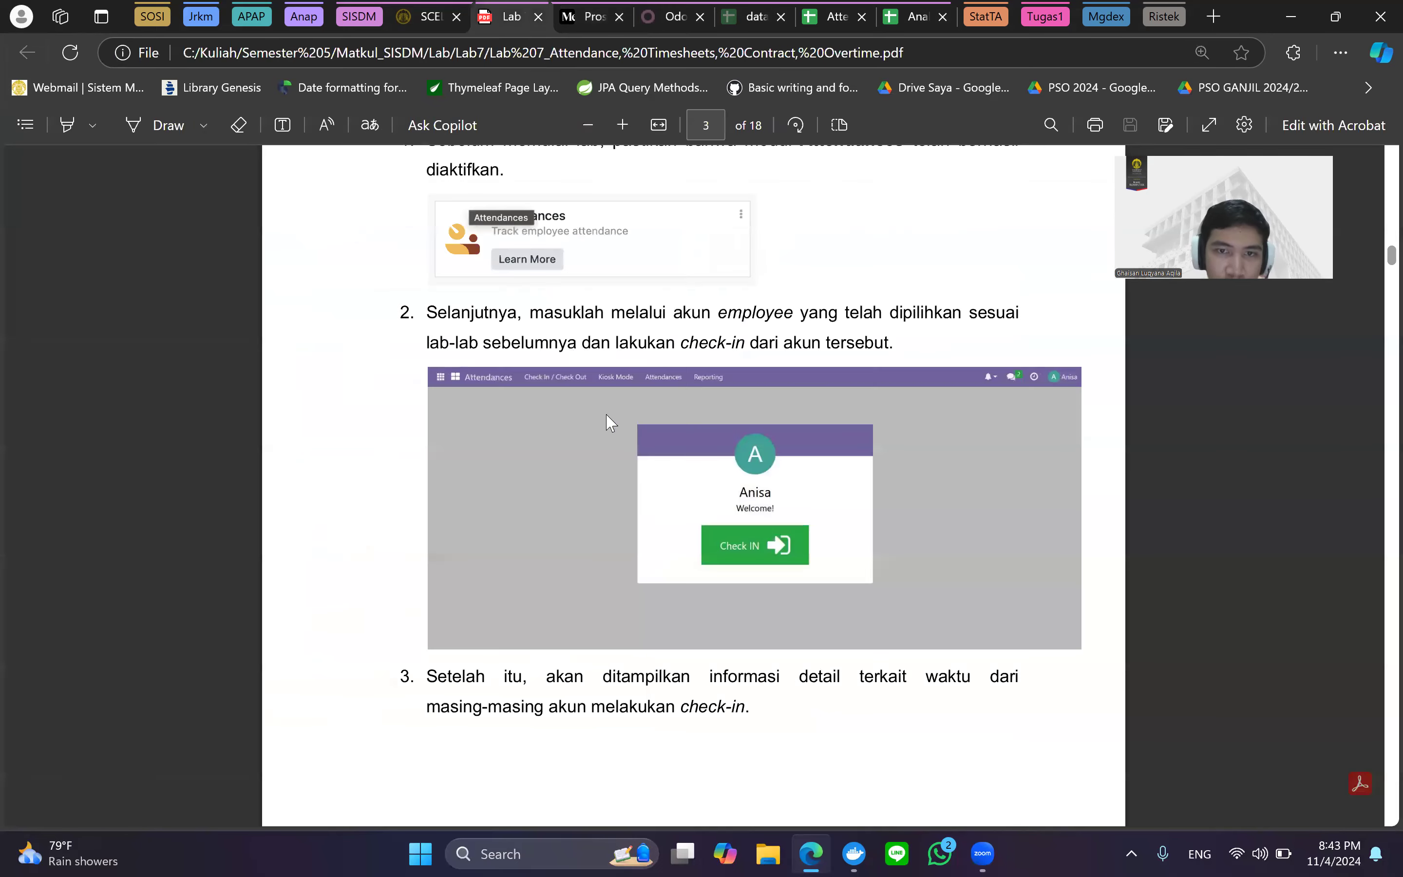
Check the PDF's page 7 Count Extra Hours tolerance settings, then return to the Odoo Attendances list.
{"action": "scroll", "coordinate": [636, 439], "scroll_direction": "down", "scroll_amount": 20}
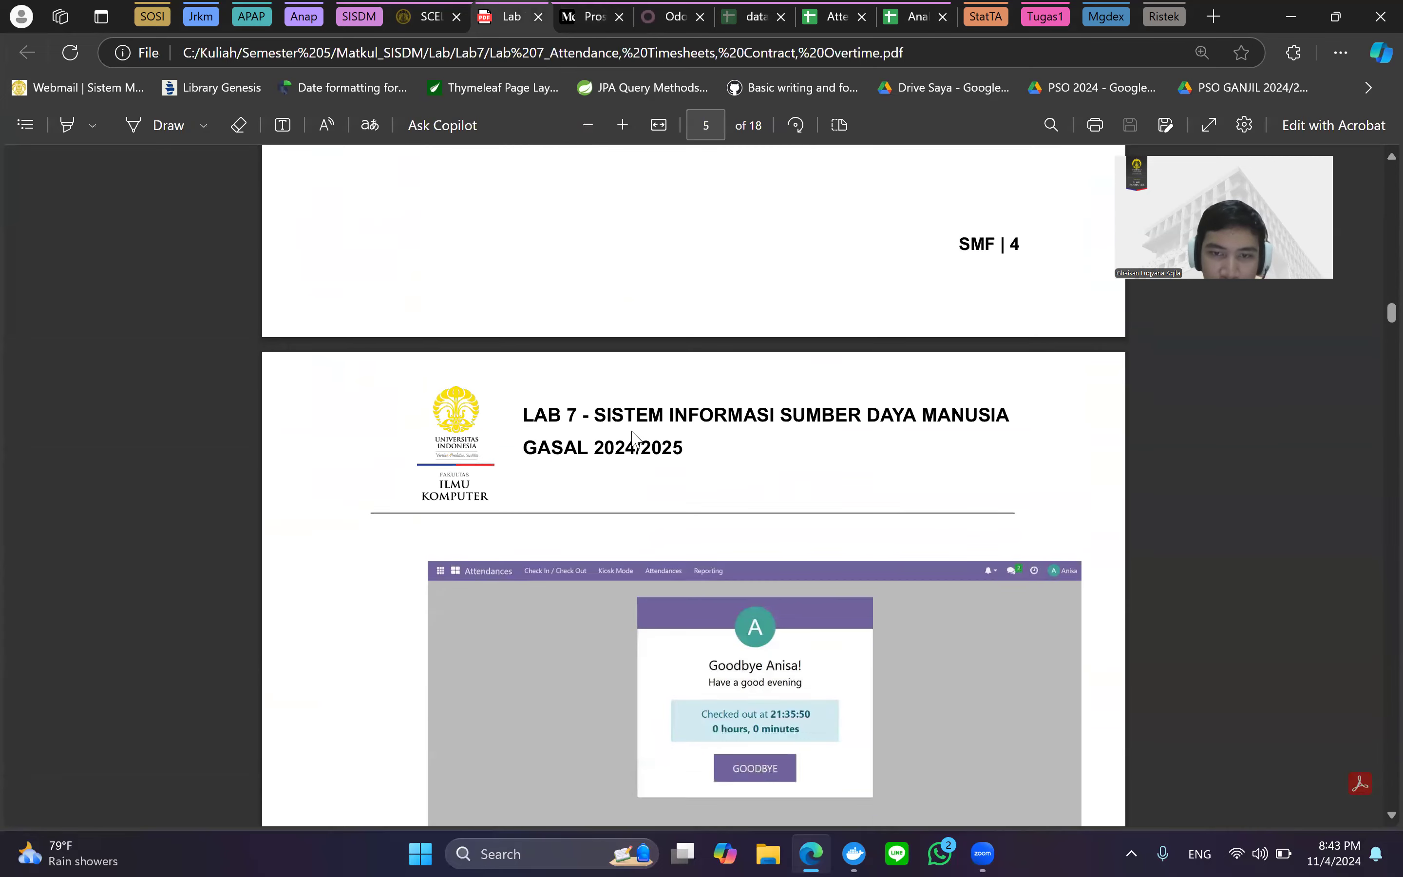
{"action": "scroll", "coordinate": [636, 439], "scroll_direction": "down", "scroll_amount": 20}
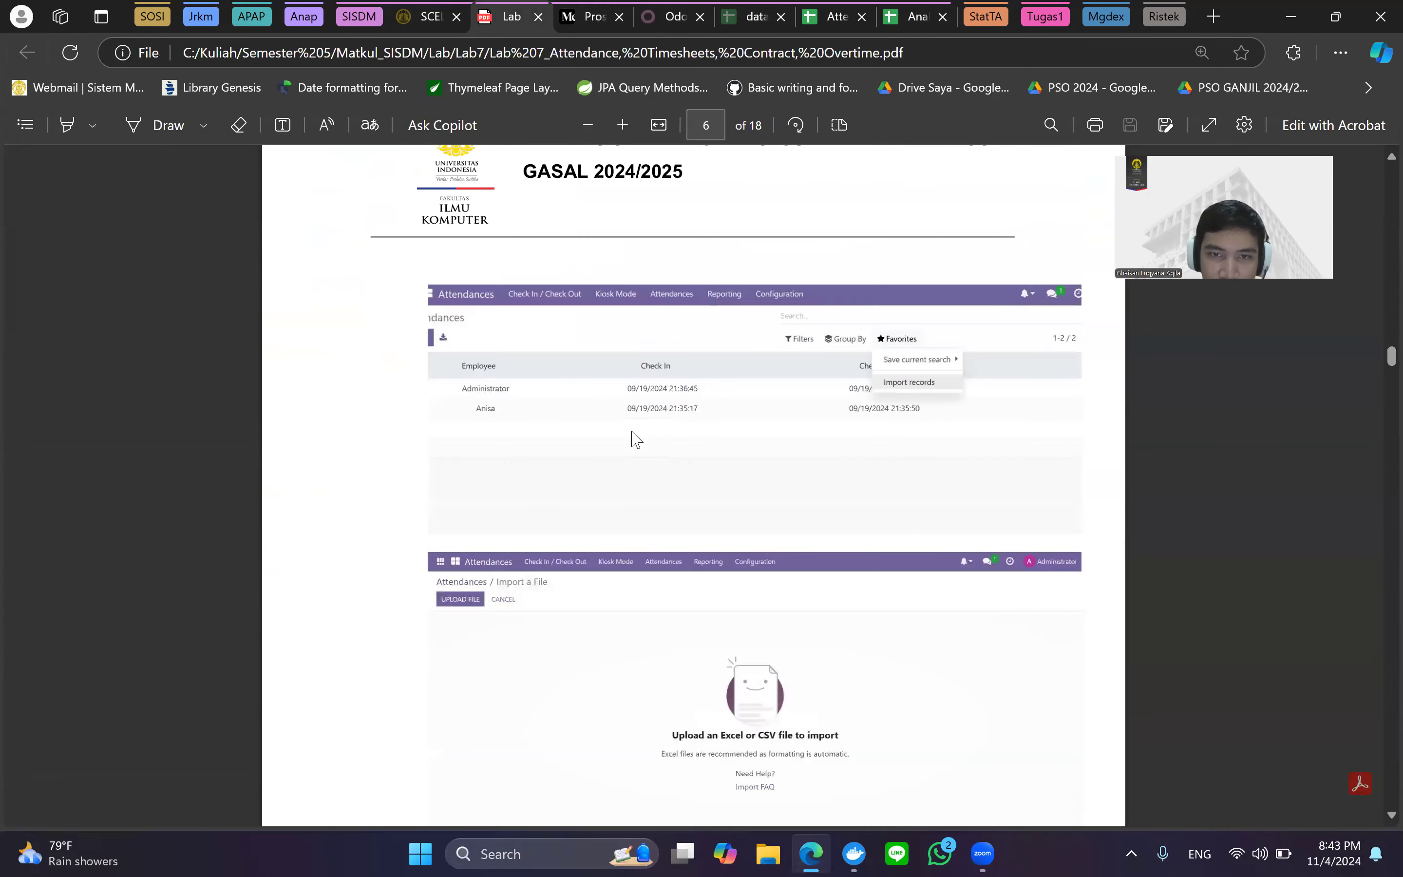
{"action": "scroll", "coordinate": [636, 439], "scroll_direction": "down", "scroll_amount": 10}
{"action": "scroll", "coordinate": [636, 439], "scroll_direction": "up", "scroll_amount": 1}
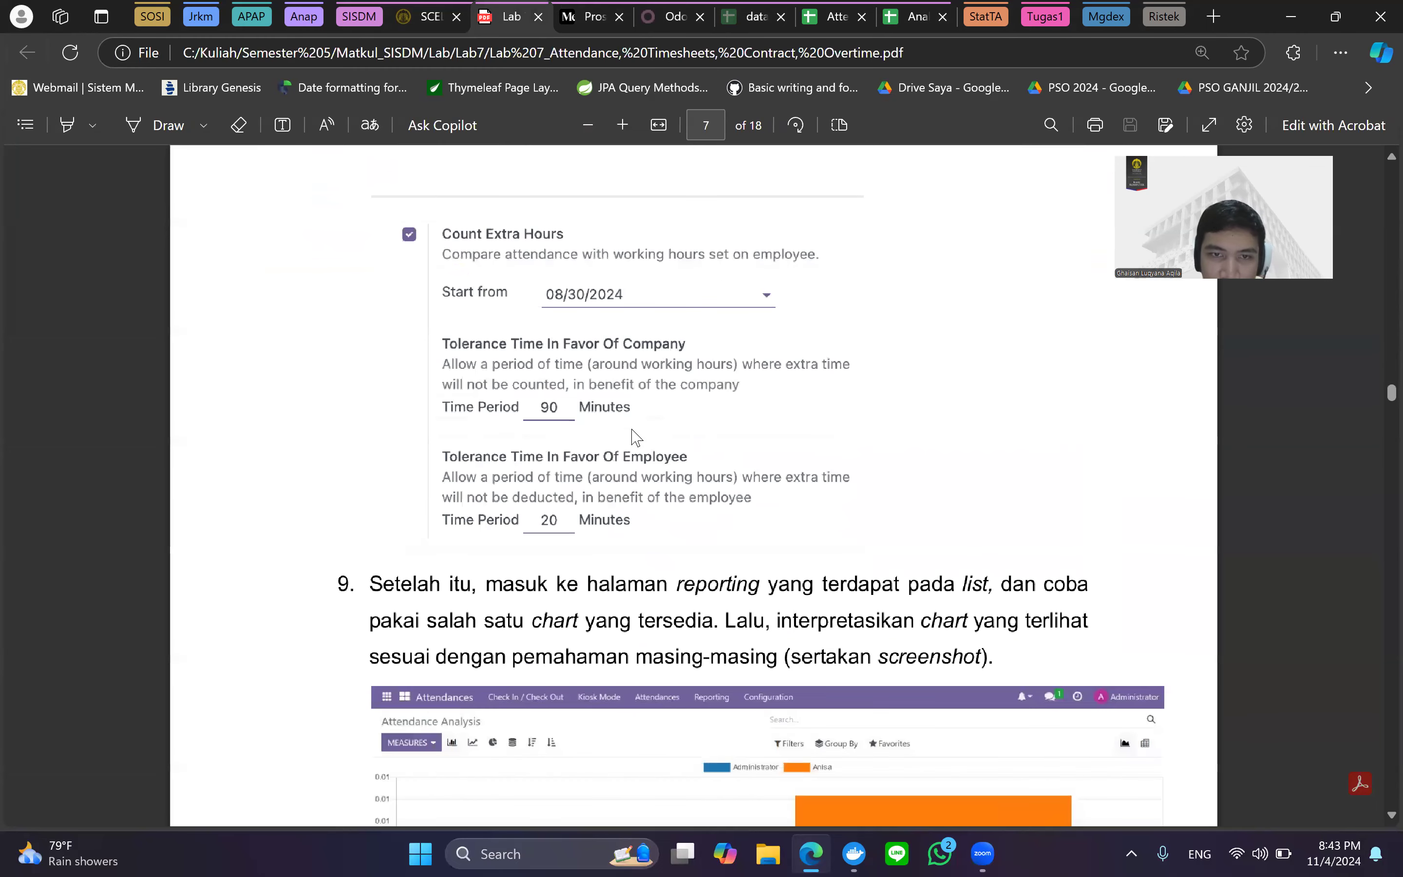
{"action": "scroll", "coordinate": [619, 516], "scroll_direction": "down", "scroll_amount": 2}
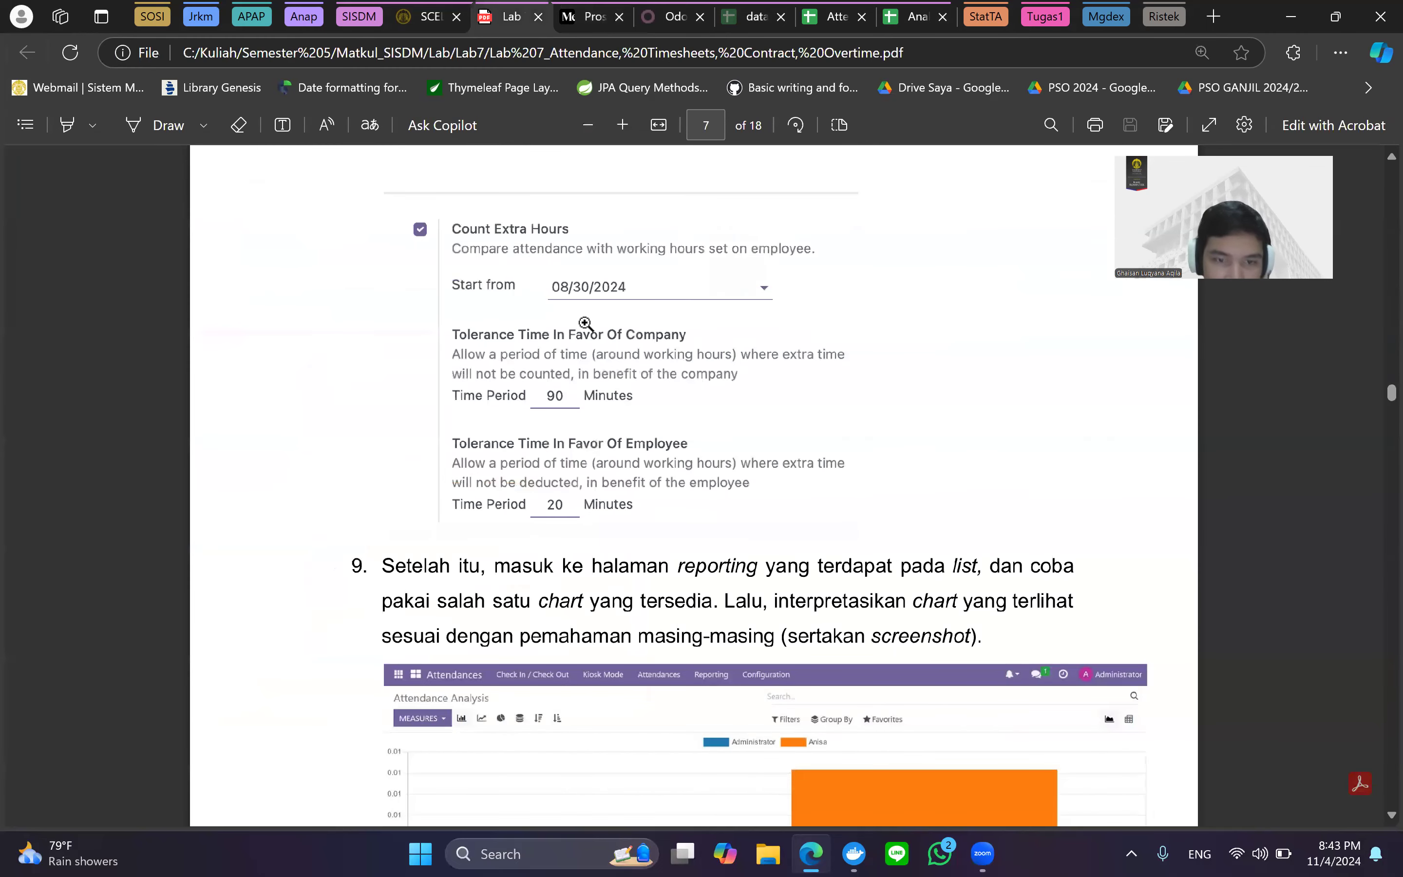
{"action": "key", "text": "ctrl+Tab"}
{"action": "key", "text": "ctrl+Tab"}
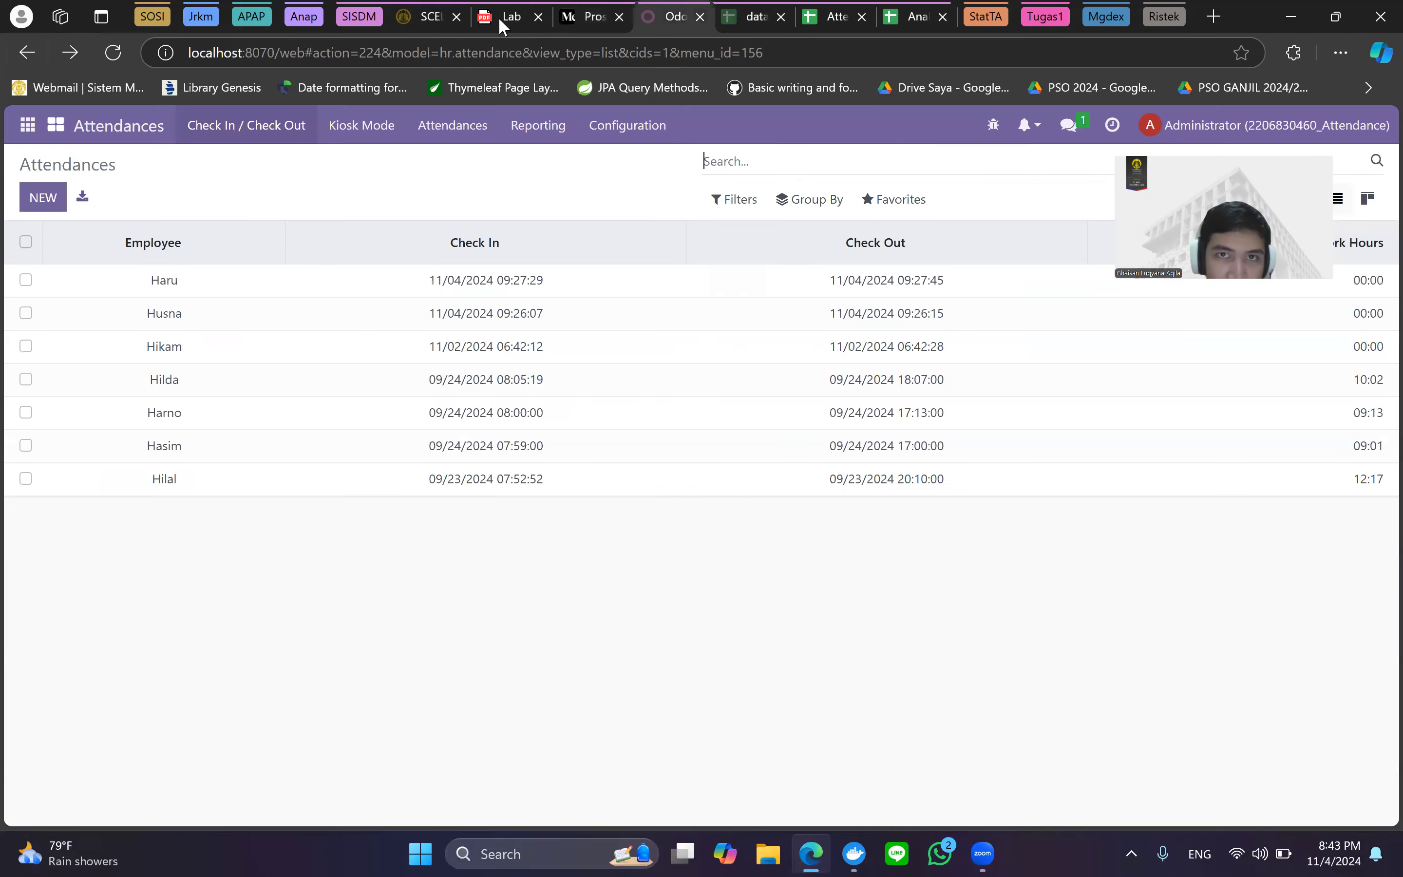
Open Odoo's Settings app and scroll through its options.
{"action": "left_click", "coordinate": [22, 134]}
{"action": "scroll", "coordinate": [31, 492], "scroll_direction": "down", "scroll_amount": 5}
{"action": "left_click", "coordinate": [58, 628]}
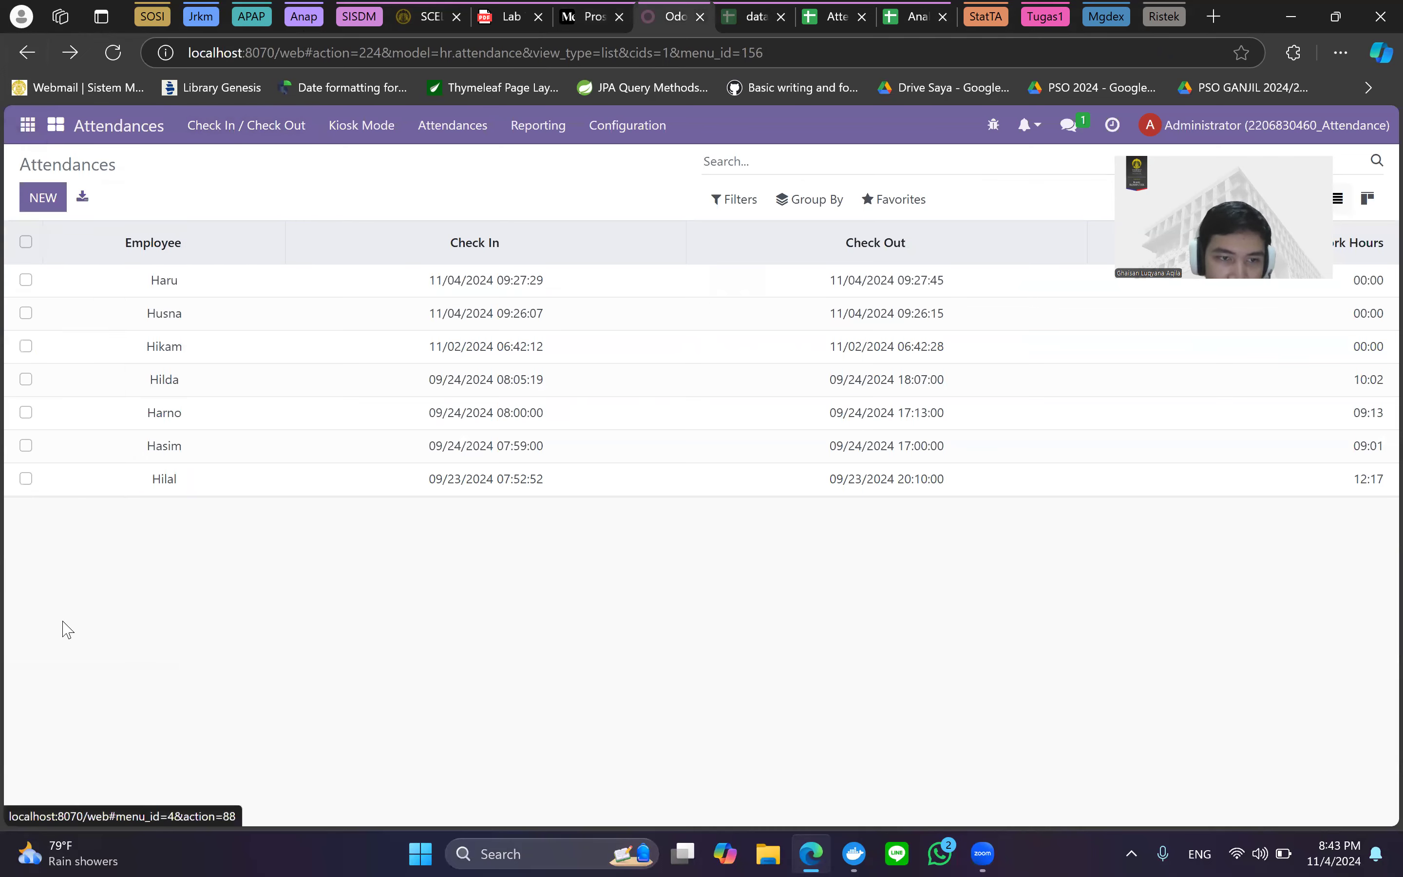
{"action": "scroll", "coordinate": [678, 400], "scroll_direction": "down", "scroll_amount": 10}
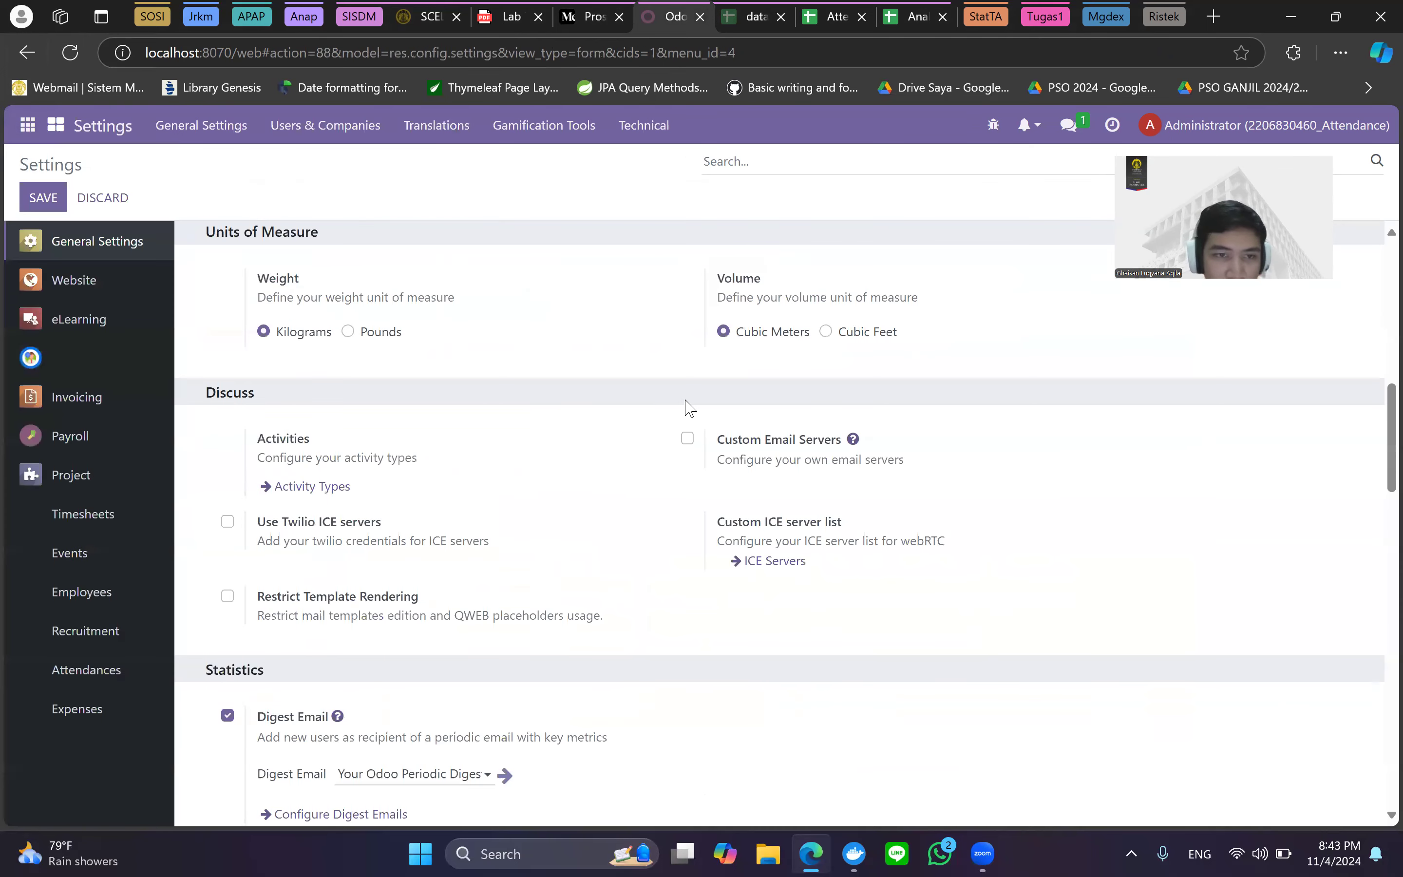
{"action": "scroll", "coordinate": [689, 409], "scroll_direction": "down", "scroll_amount": 10}
{"action": "scroll", "coordinate": [689, 409], "scroll_direction": "down", "scroll_amount": 10}
{"action": "scroll", "coordinate": [687, 409], "scroll_direction": "up", "scroll_amount": 20}
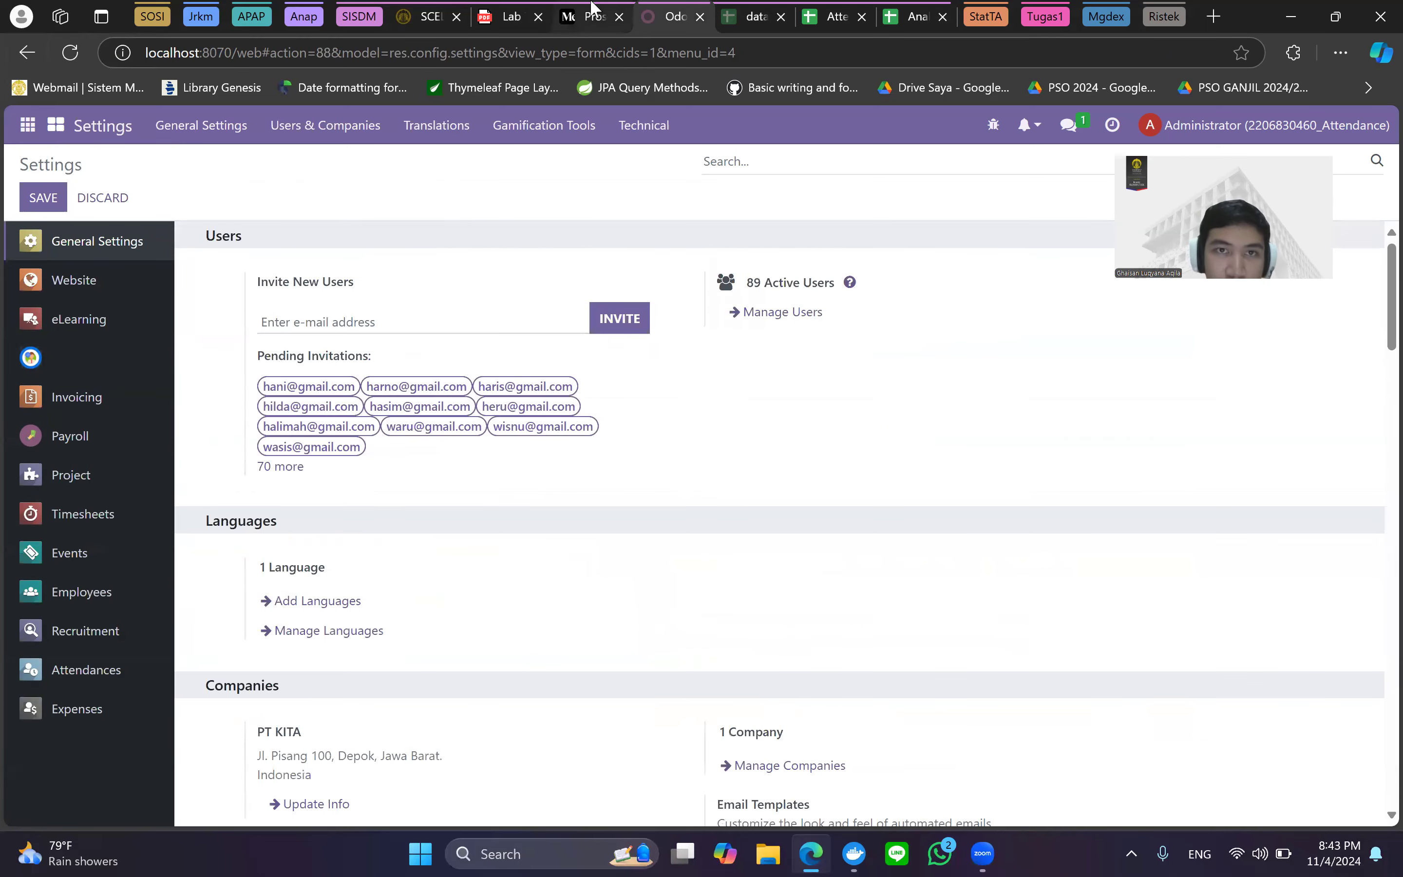
Search the Settings page for the extra hours options, checking against the article's step.
{"action": "left_click", "coordinate": [594, 16]}
{"action": "left_click", "coordinate": [667, 16]}
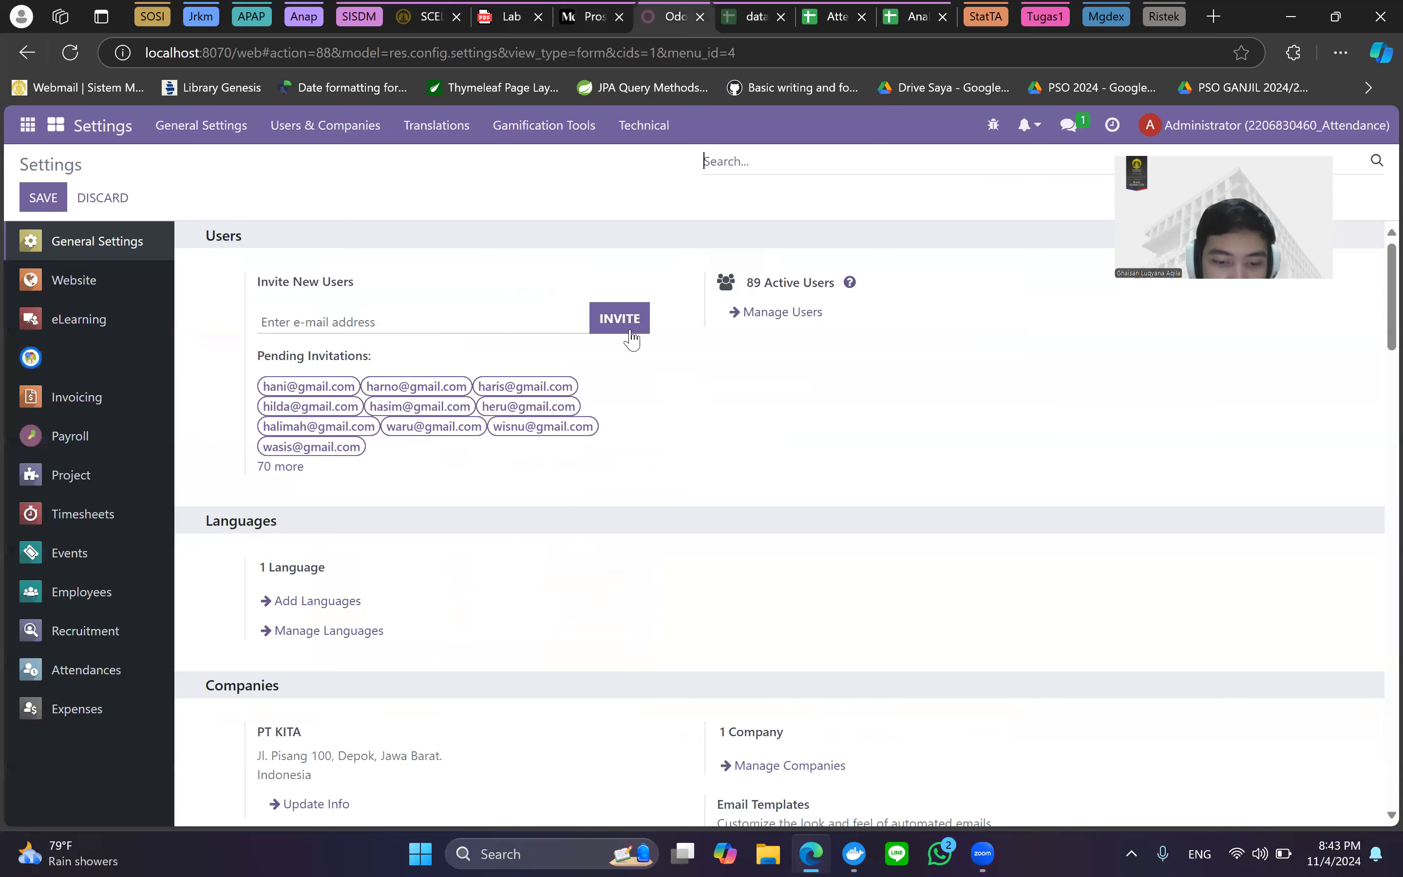
{"action": "key", "text": "ctrl+f"}
{"action": "left_click", "coordinate": [577, 7]}
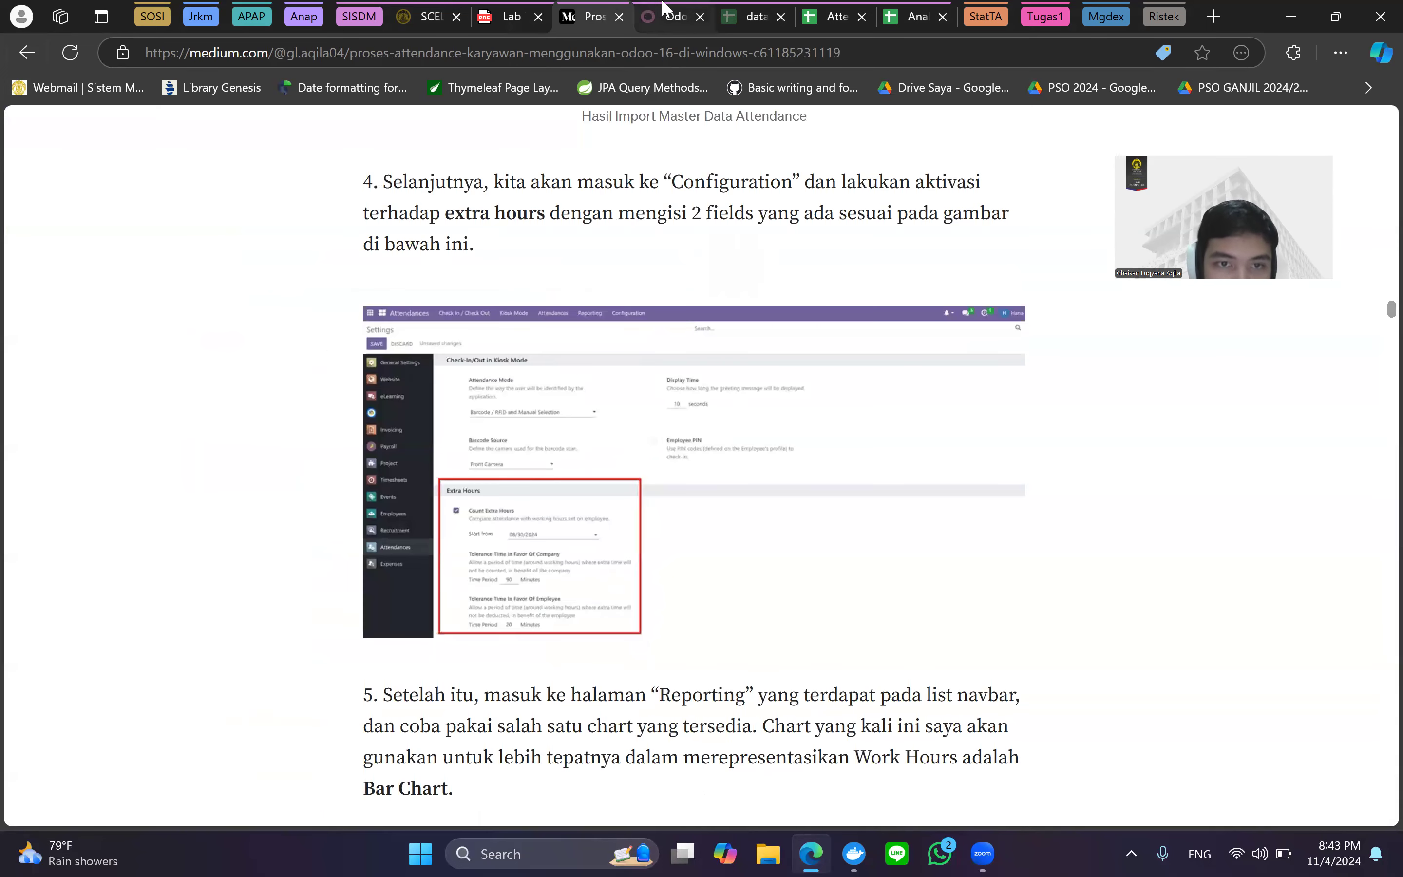
{"action": "left_click", "coordinate": [663, 7]}
{"action": "type", "text": "r"}
{"action": "key", "text": "BackSpace"}
{"action": "type", "text": "extra hours"}
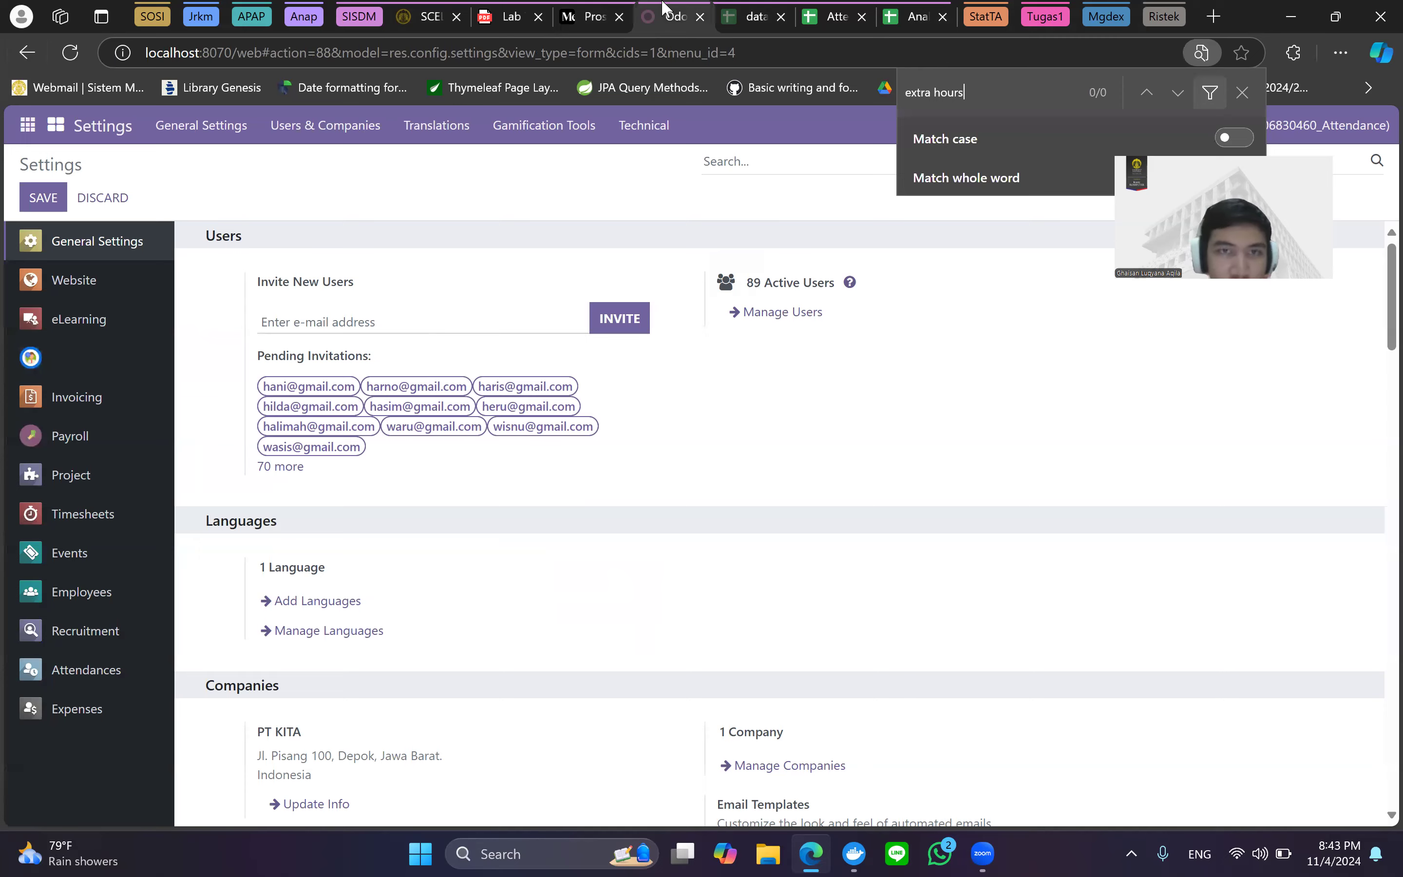
{"action": "left_click", "coordinate": [586, 13]}
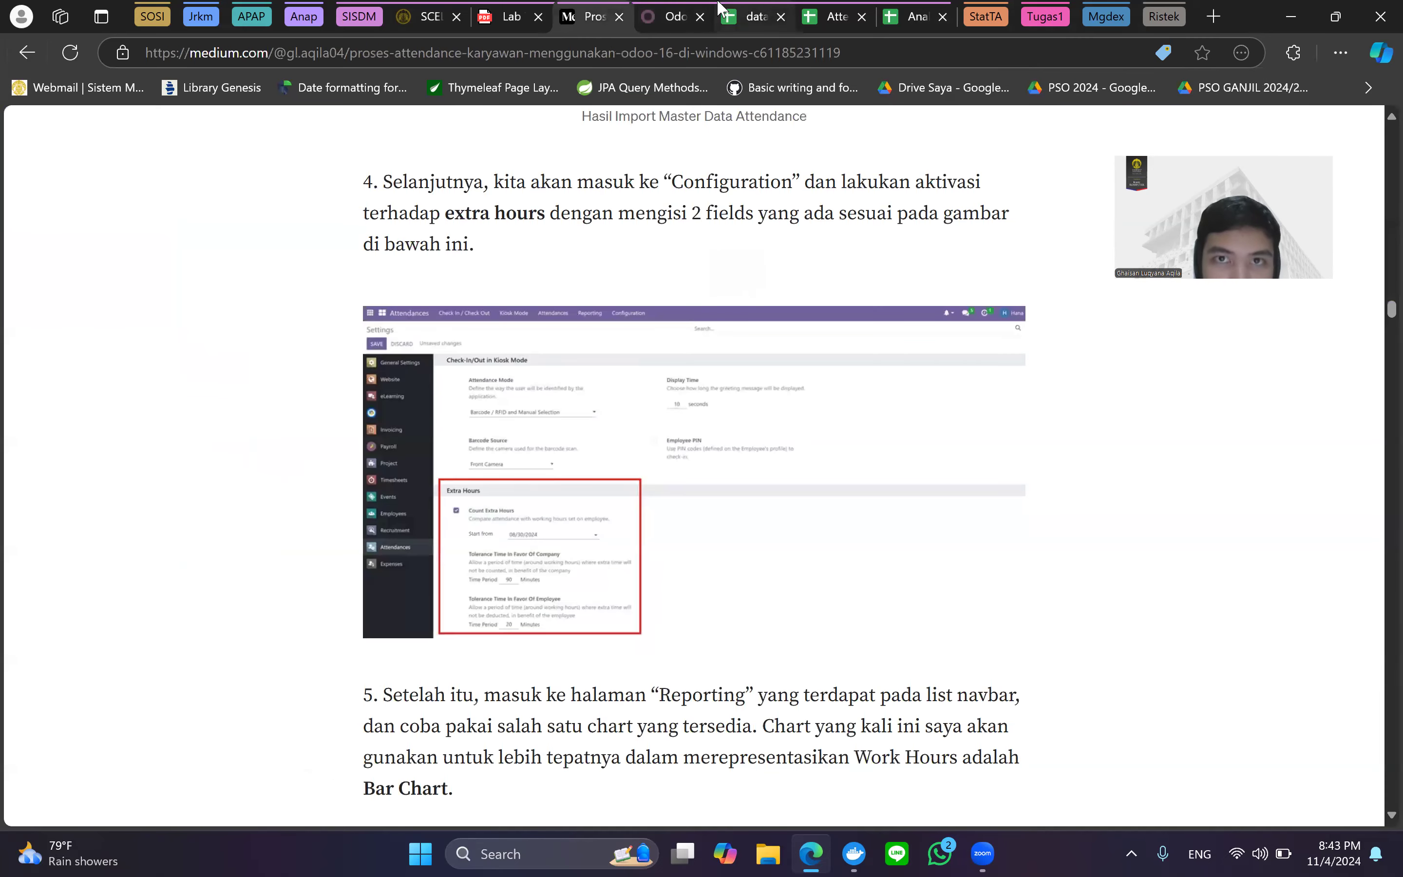
{"action": "left_click", "coordinate": [678, 18]}
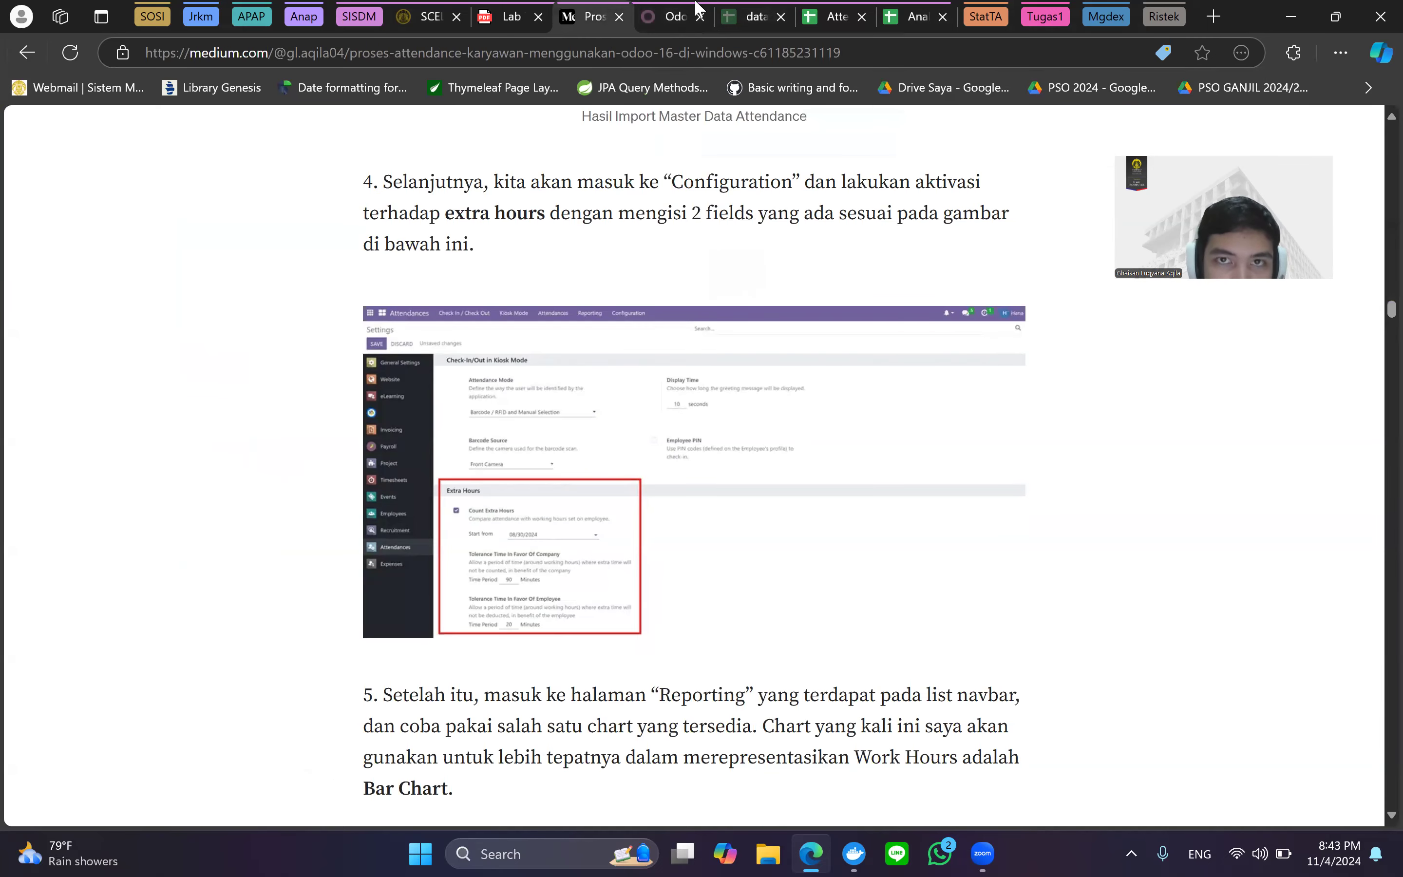
Open Attendances Configuration > Settings and compare its Extra Hours tolerances (90/20 minutes) with the article.
{"action": "left_click", "coordinate": [25, 125]}
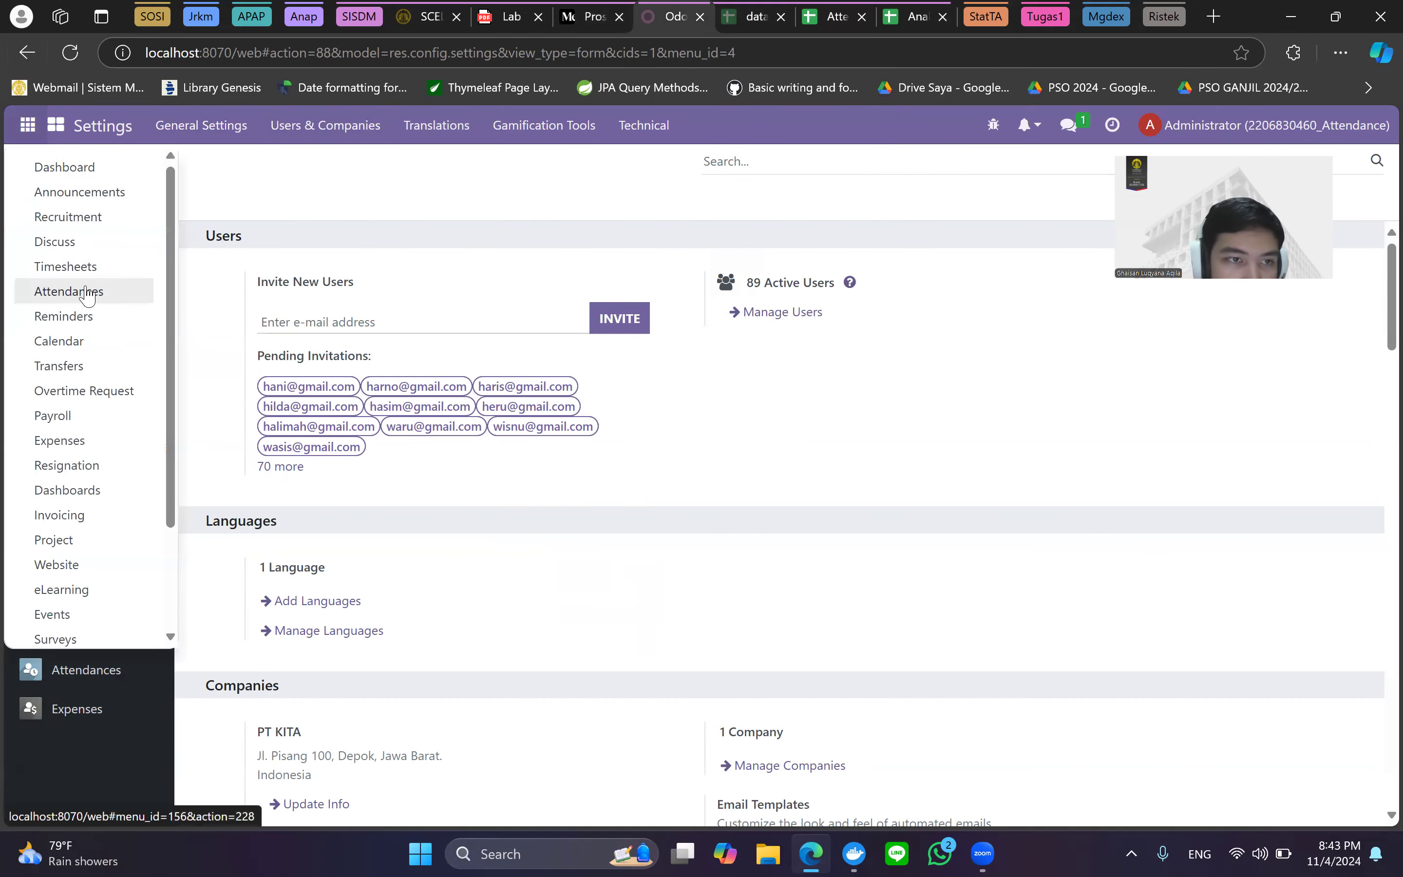
{"action": "left_click", "coordinate": [67, 285]}
{"action": "left_click", "coordinate": [609, 128]}
{"action": "left_click", "coordinate": [548, 128]}
{"action": "left_click", "coordinate": [597, 125]}
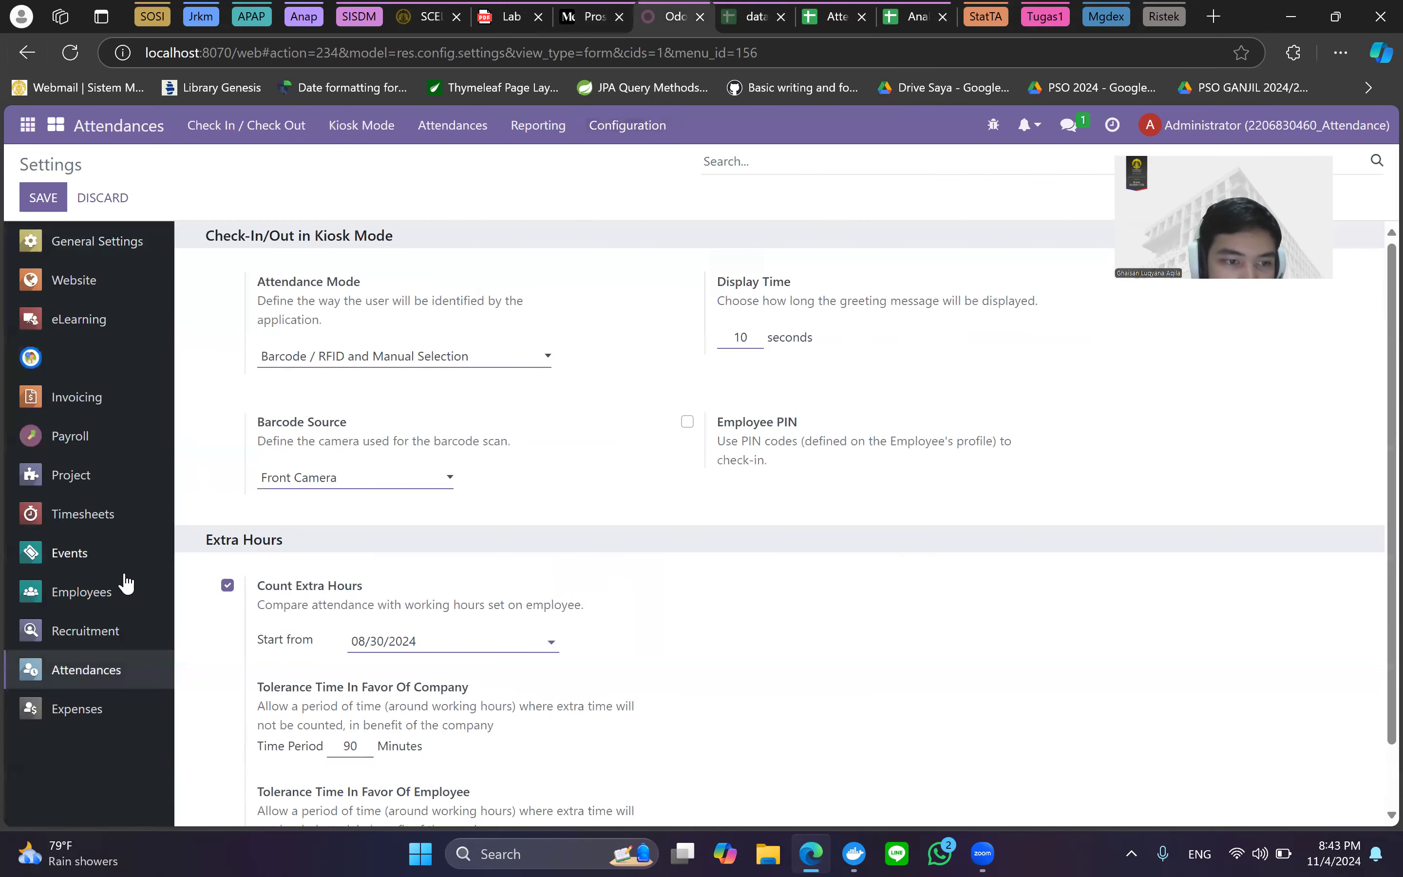
{"action": "scroll", "coordinate": [519, 579], "scroll_direction": "down", "scroll_amount": 1}
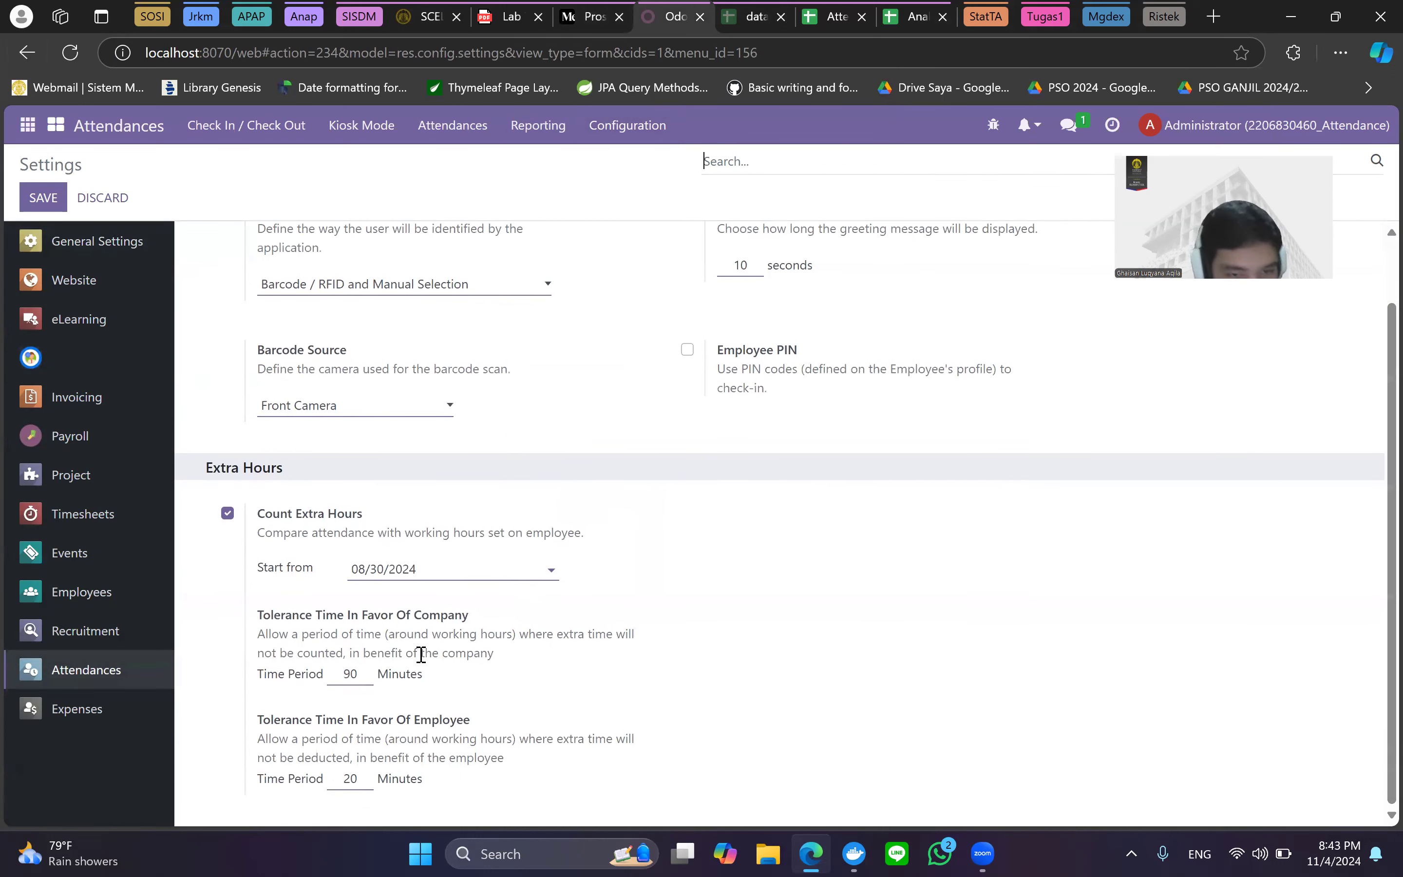
{"action": "left_click", "coordinate": [575, 11]}
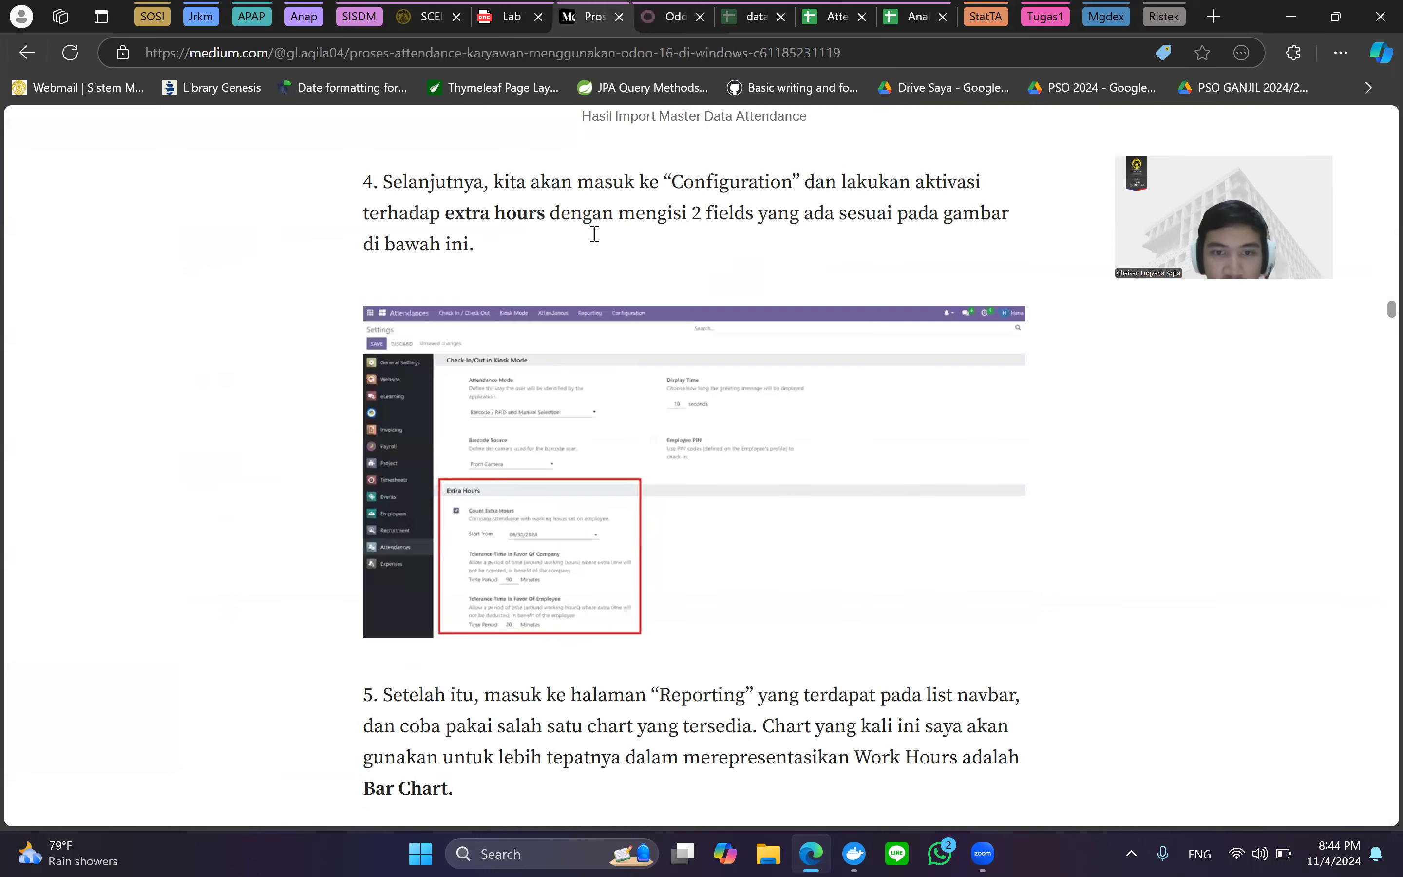
Go back to Odoo and open the Attendance Analysis report.
{"action": "scroll", "coordinate": [719, 665], "scroll_direction": "down", "scroll_amount": 8}
{"action": "scroll", "coordinate": [690, 638], "scroll_direction": "up", "scroll_amount": 1}
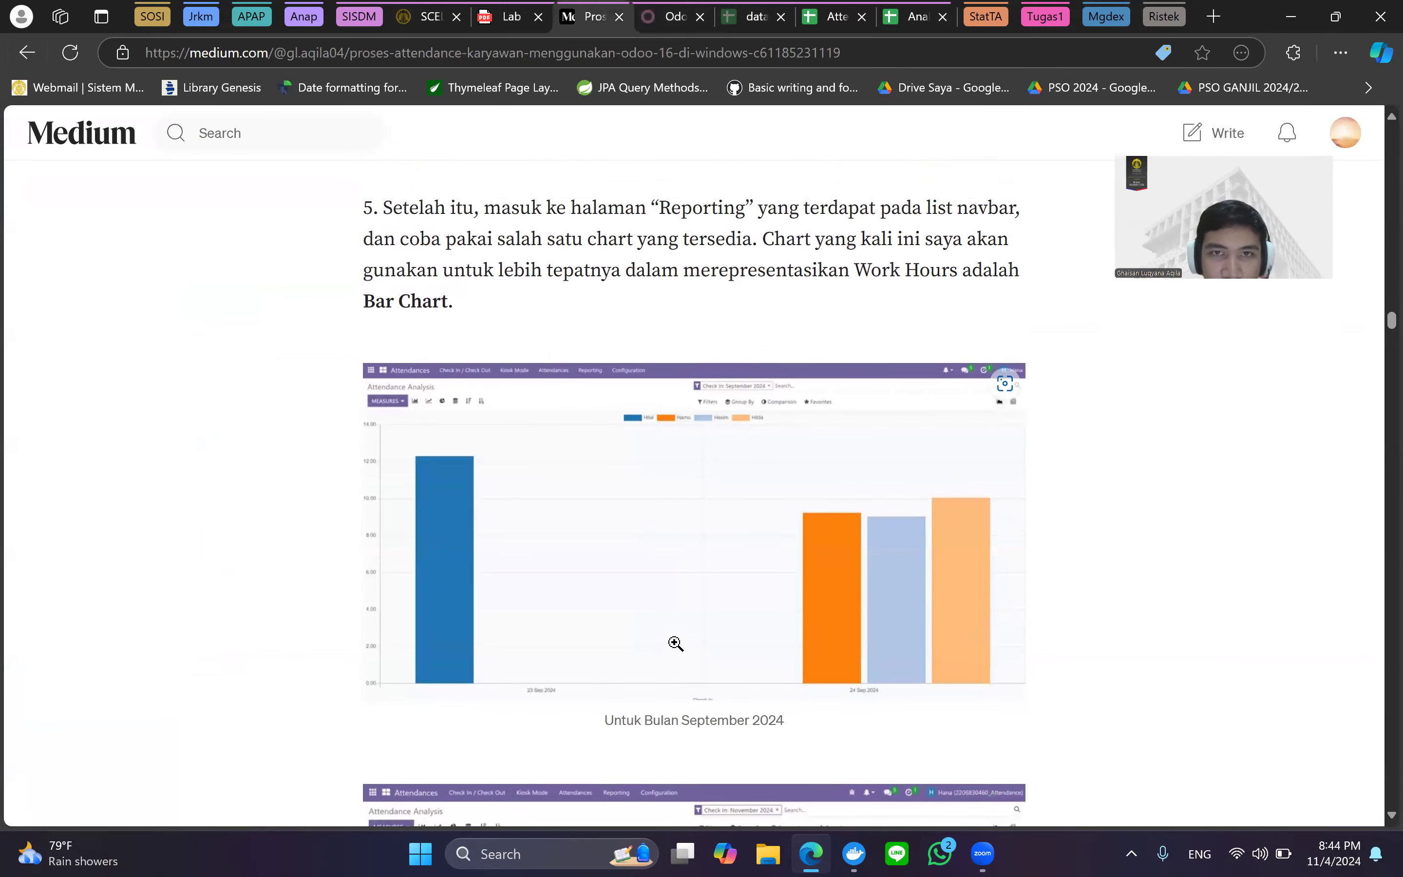
{"action": "left_click", "coordinate": [677, 11]}
{"action": "left_click", "coordinate": [542, 128]}
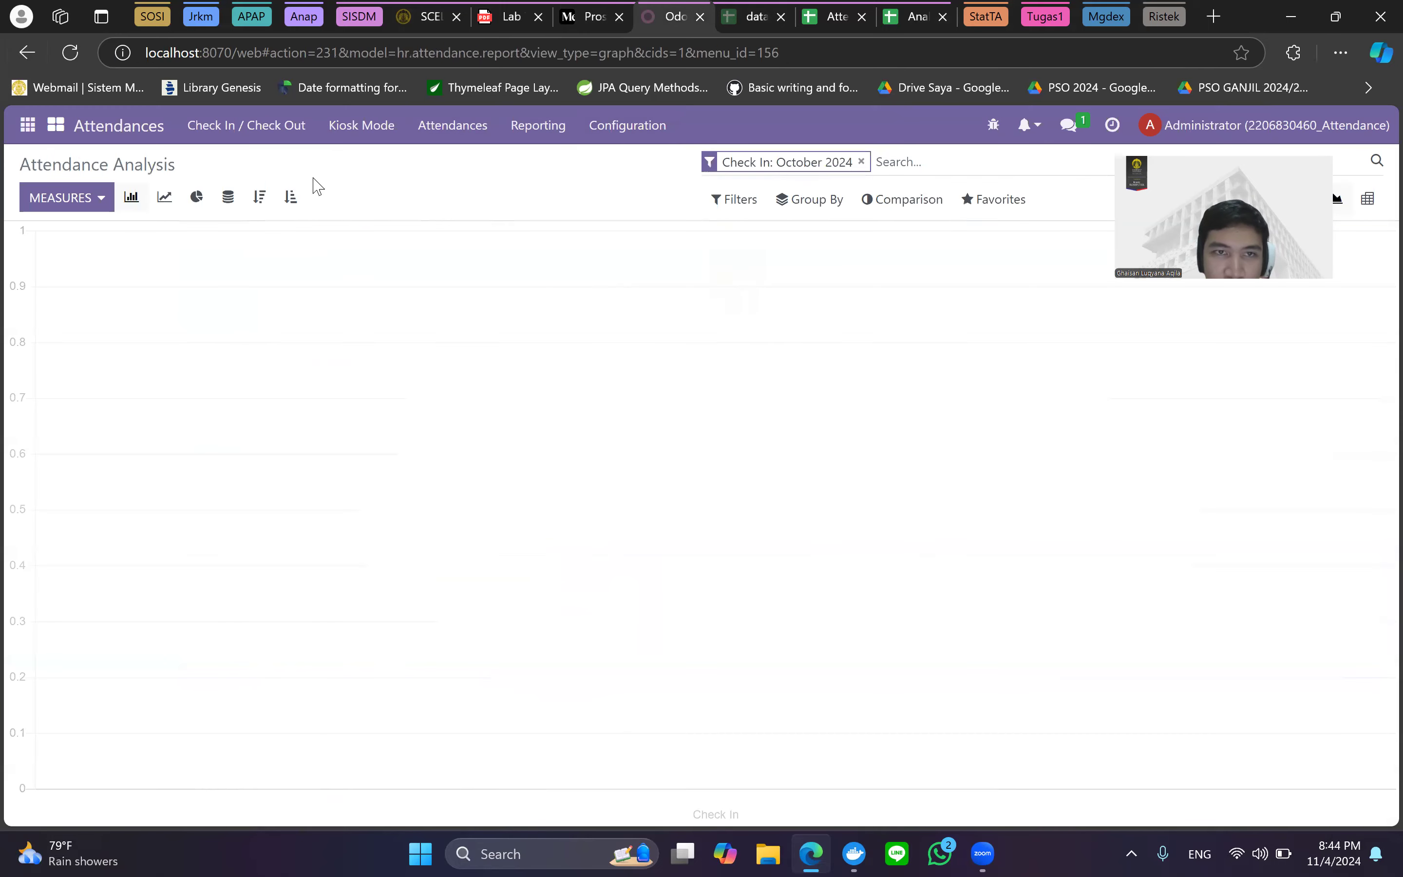
Replace the October 2024 check-in filter with September 2024, then bring up the attendance spreadsheet.
{"action": "left_click", "coordinate": [861, 161]}
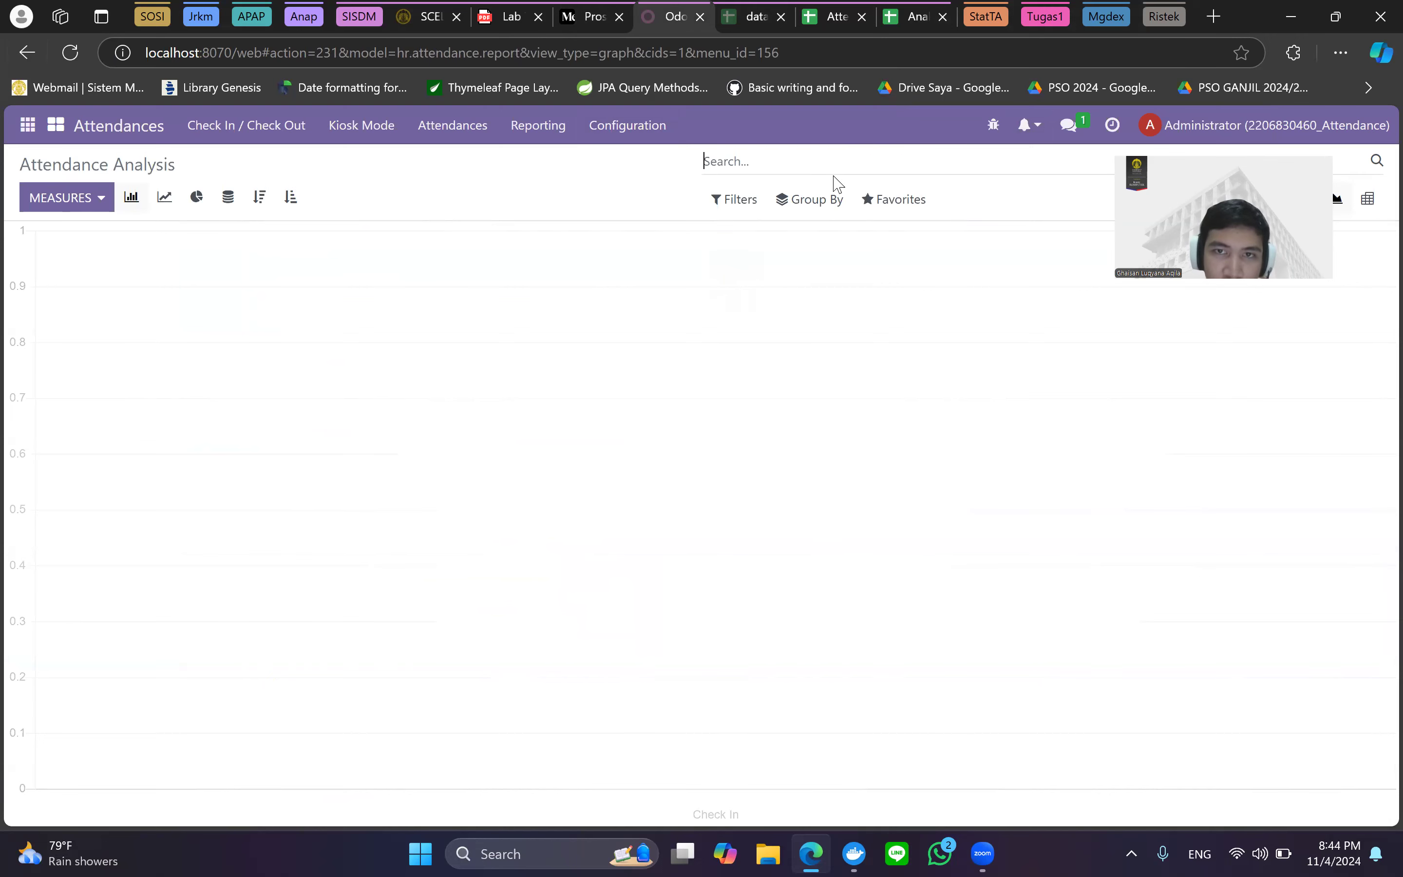
{"action": "left_click", "coordinate": [735, 199]}
{"action": "left_click", "coordinate": [745, 233]}
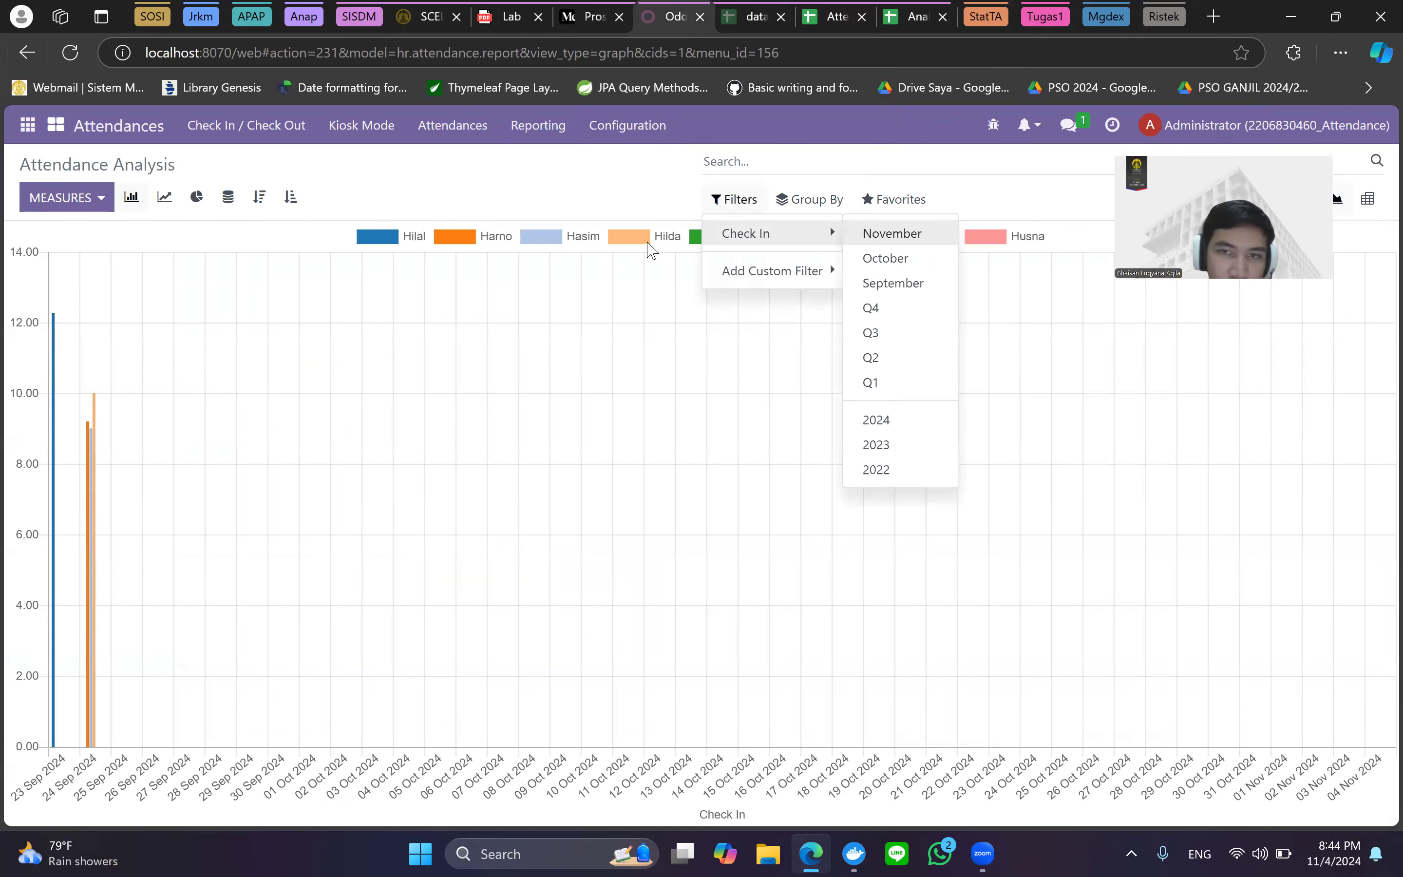
{"action": "mouse_move", "coordinate": [734, 199]}
{"action": "left_click", "coordinate": [754, 234]}
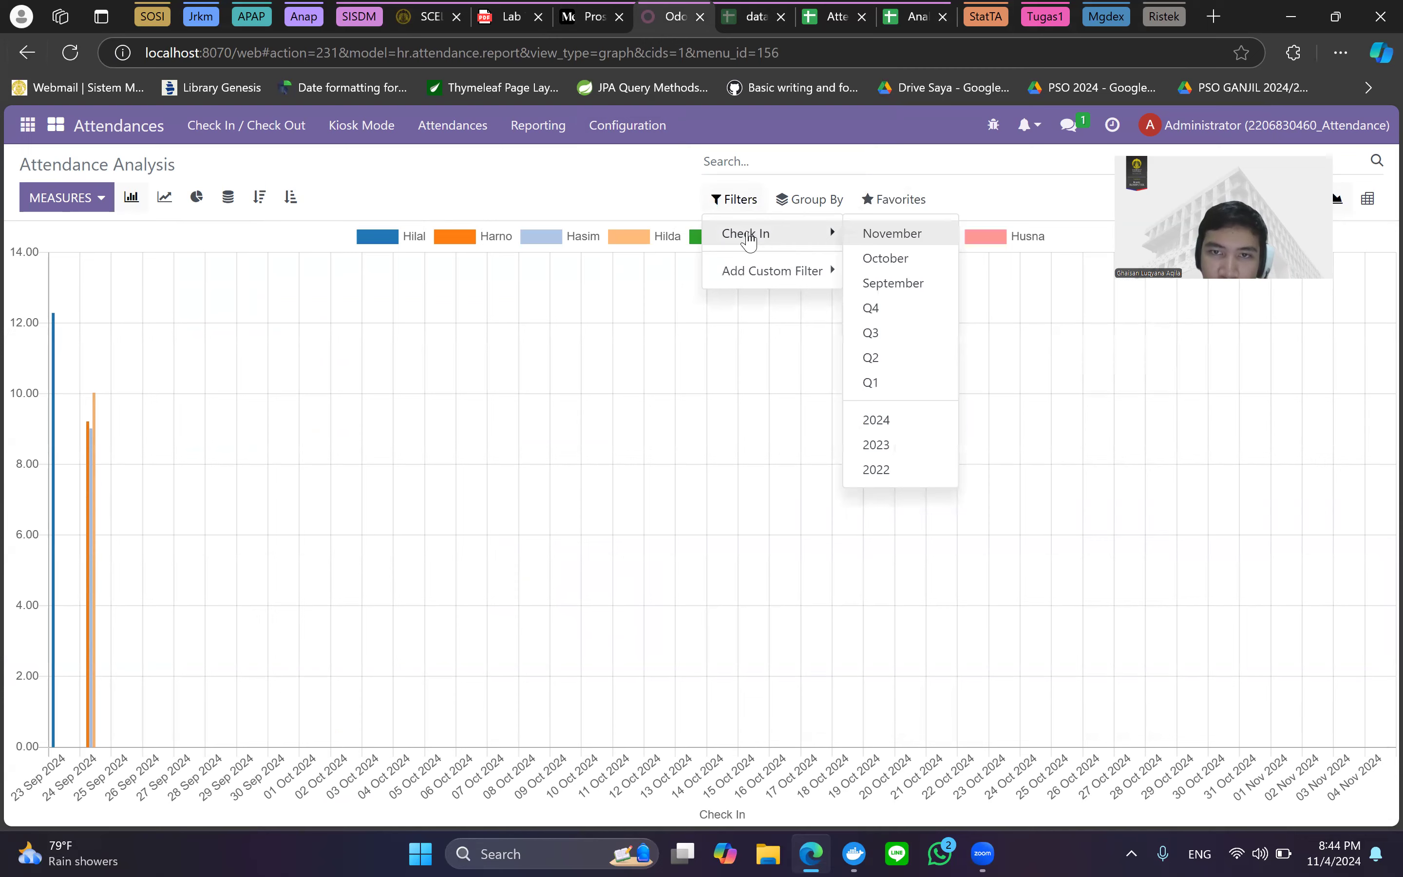
{"action": "left_click", "coordinate": [905, 283]}
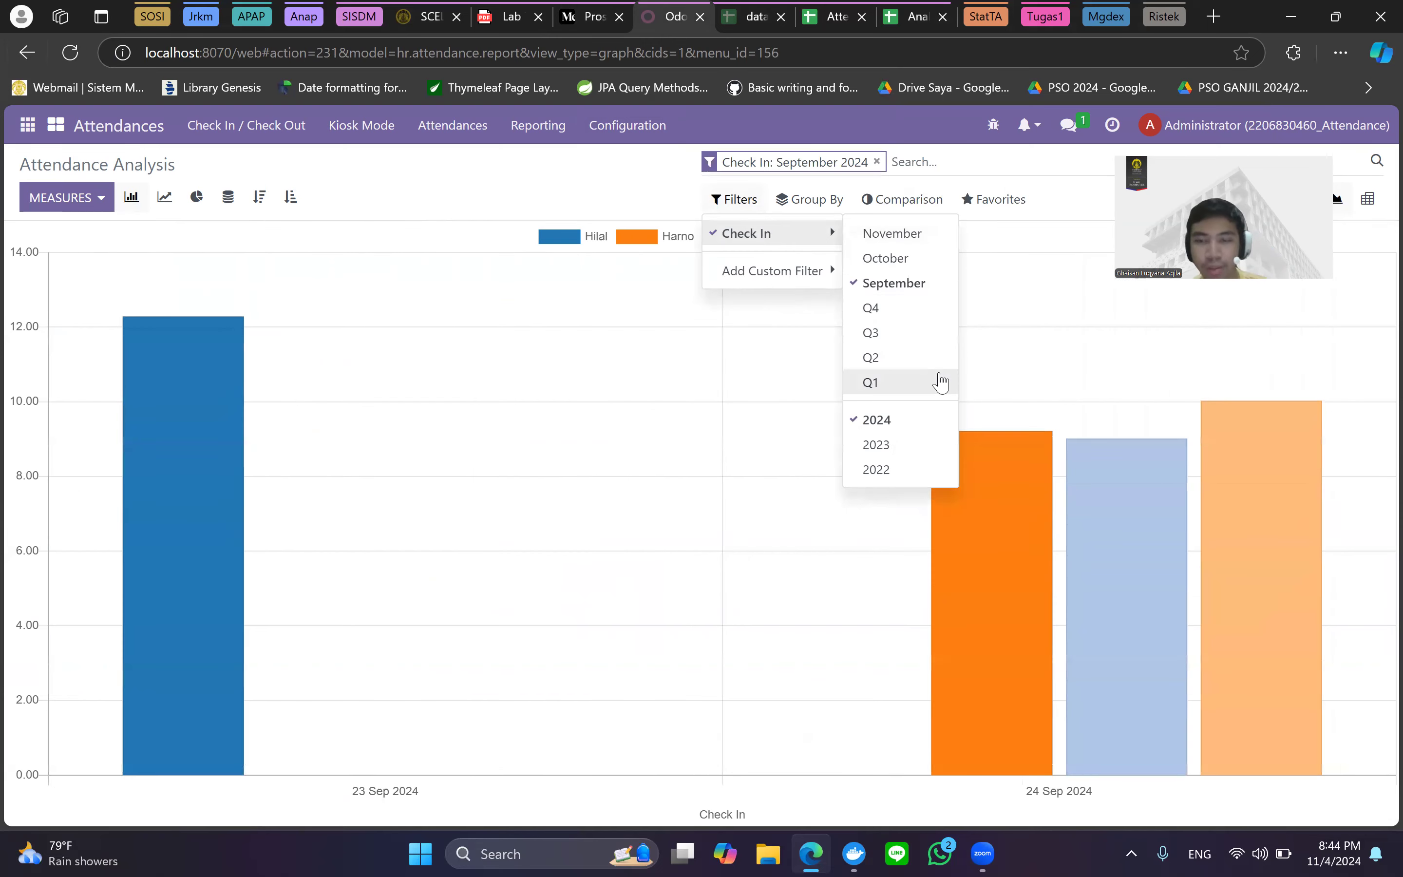
{"action": "left_click", "coordinate": [434, 456]}
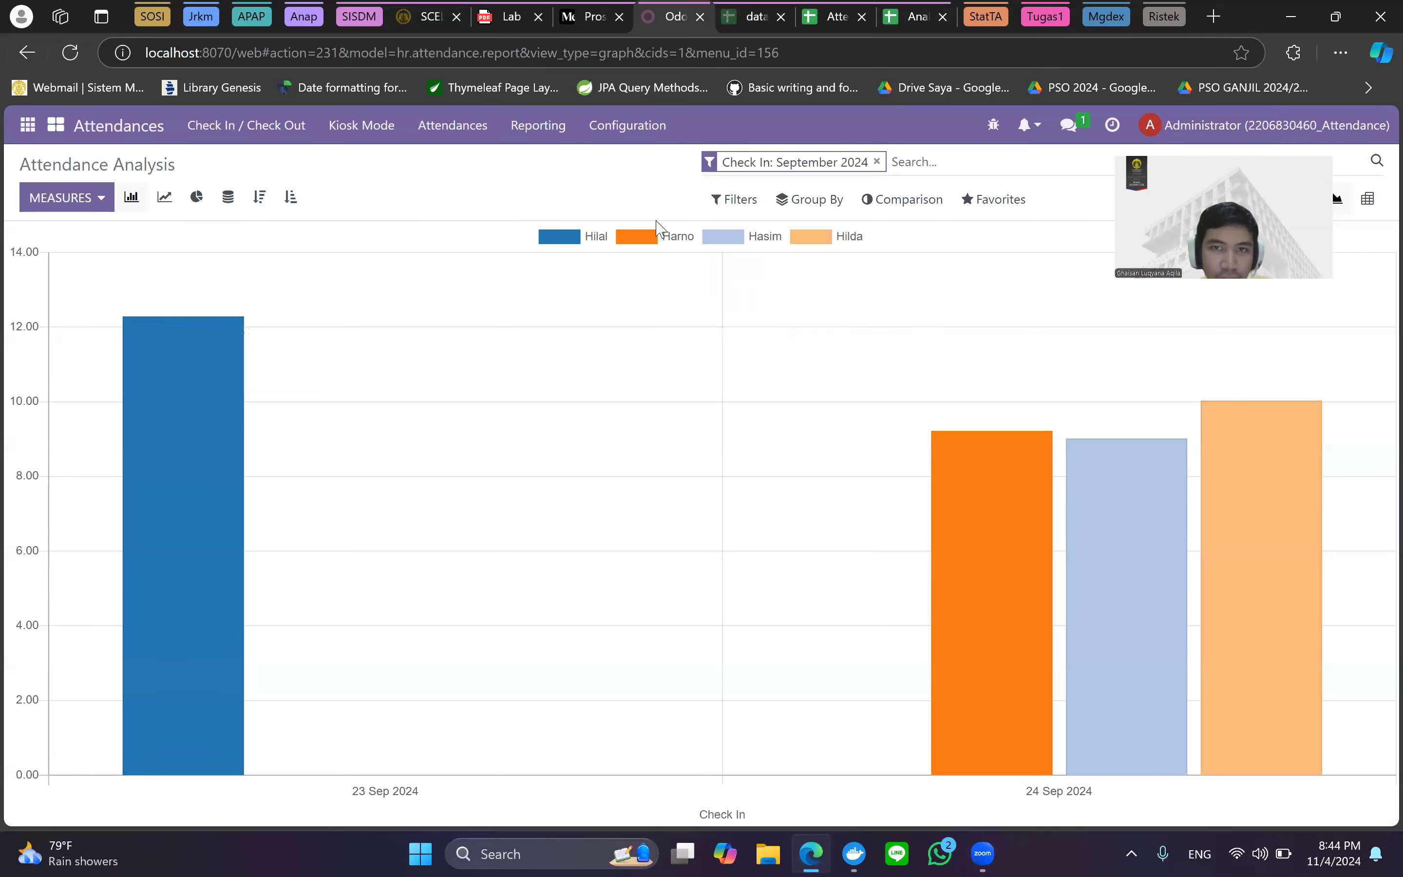
{"action": "left_click", "coordinate": [800, 8]}
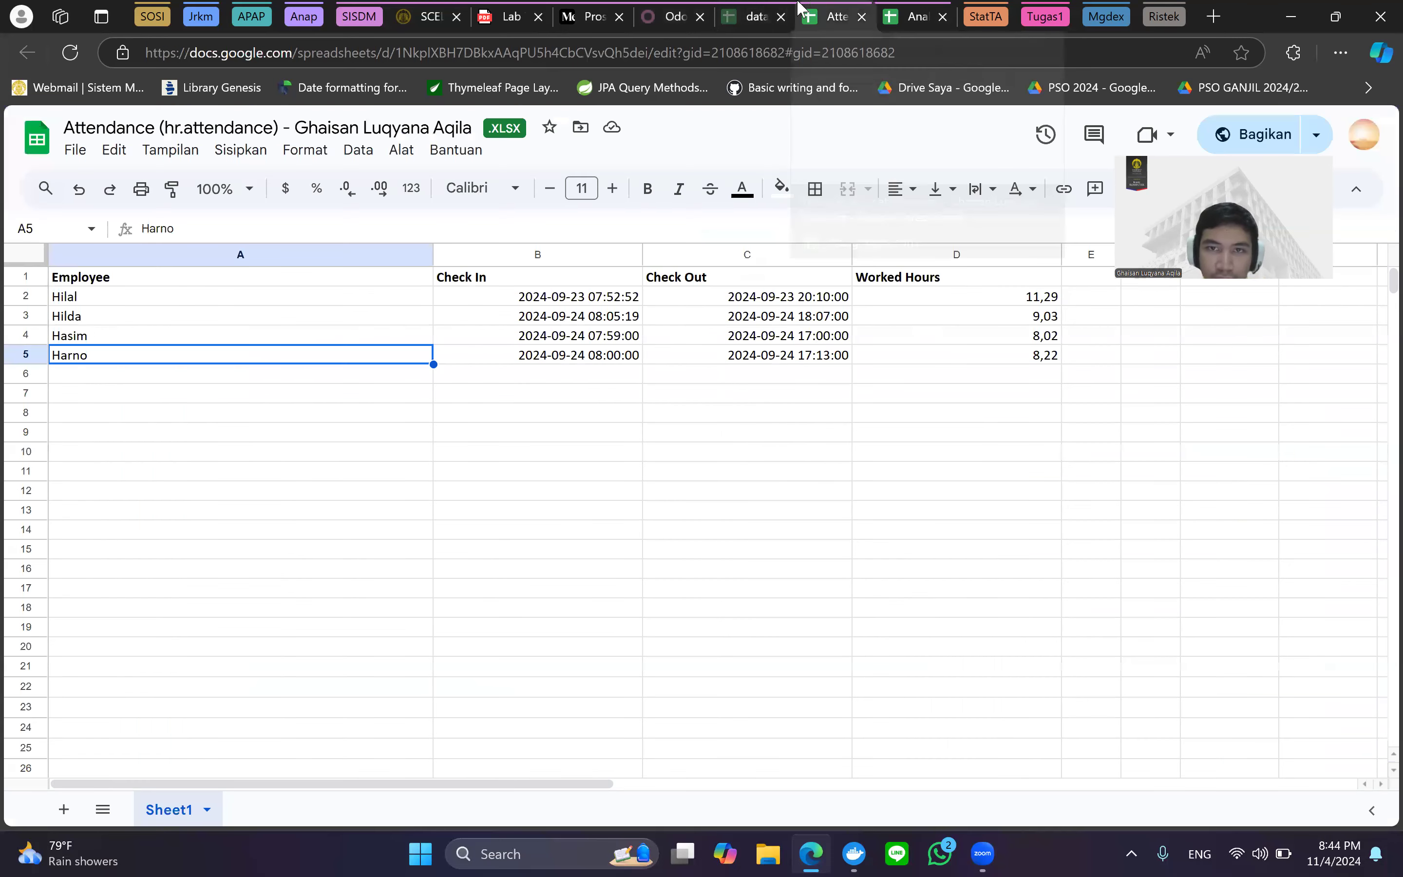
Check the Worked Hours of the four exported records, then go back to Odoo's September chart.
{"action": "left_click_drag", "start_coordinate": [800, 8], "coordinate": [835, 16]}
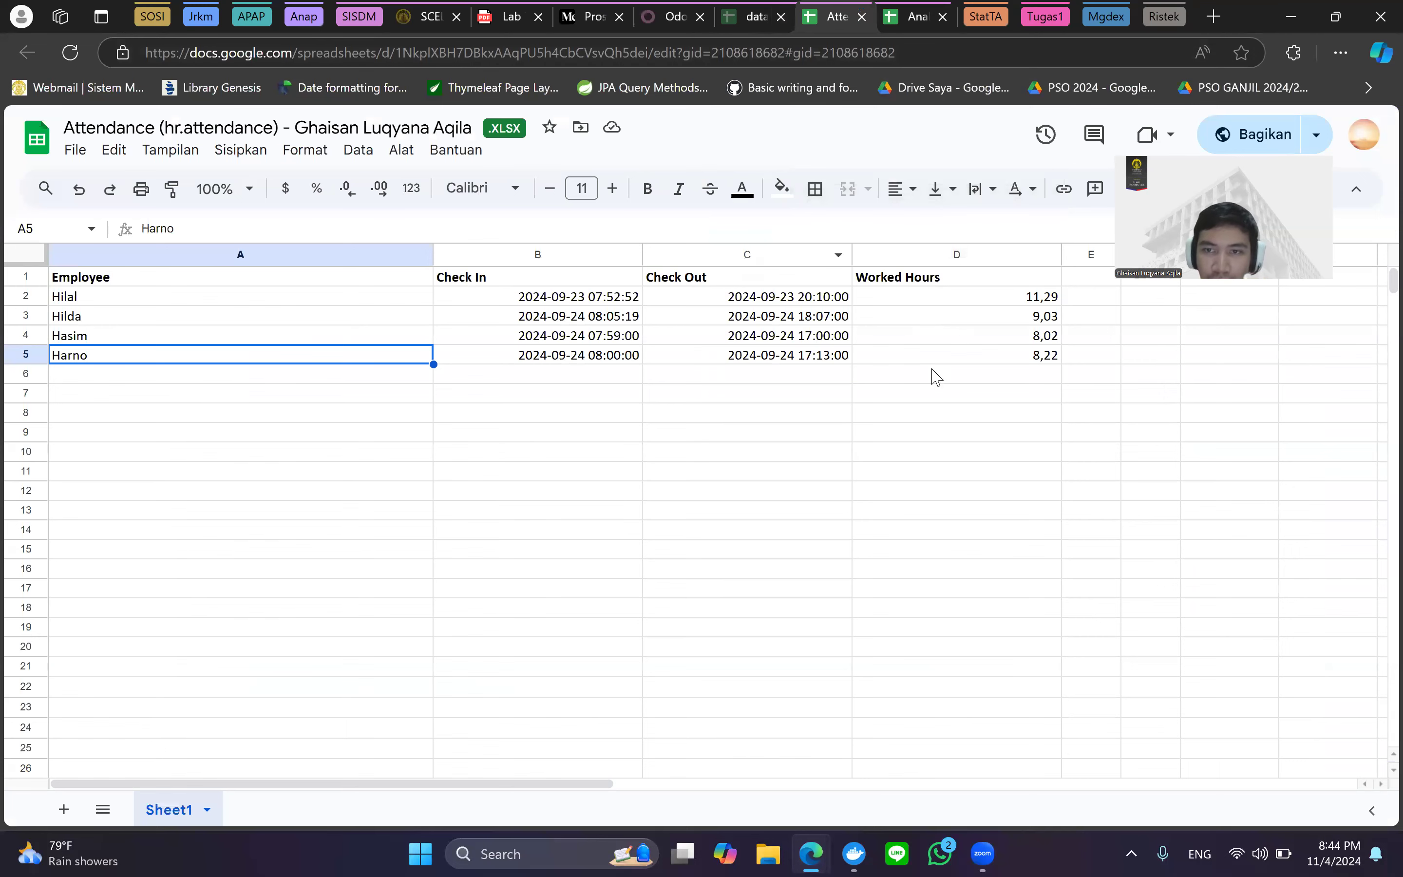
{"action": "left_click", "coordinate": [677, 9]}
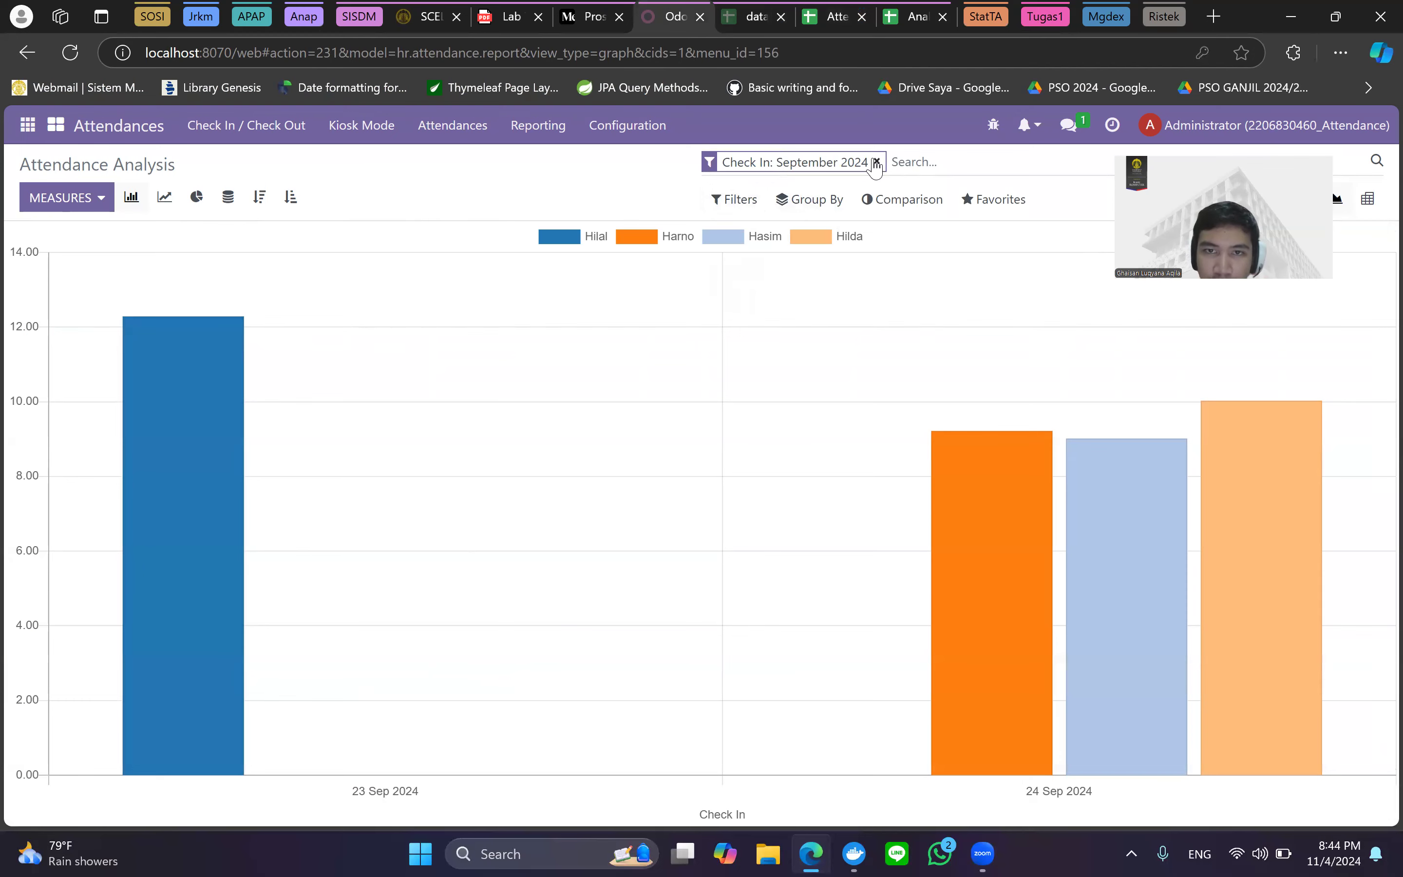
Replace the September 2024 check-in filter with November 2024.
{"action": "left_click", "coordinate": [877, 161]}
{"action": "left_click", "coordinate": [734, 201]}
{"action": "left_click", "coordinate": [788, 238]}
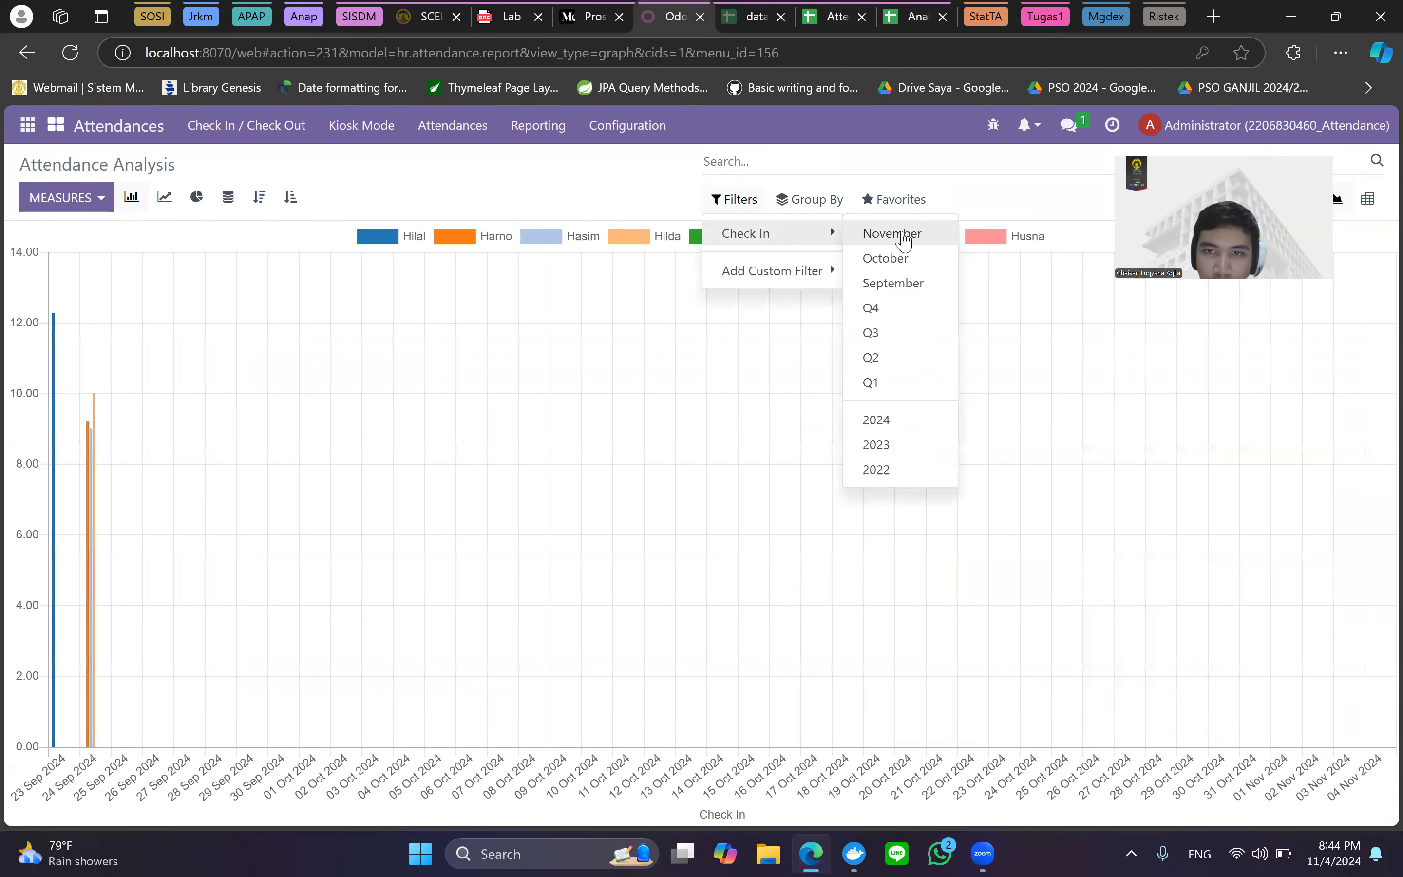
{"action": "left_click", "coordinate": [898, 235]}
{"action": "left_click", "coordinate": [430, 185]}
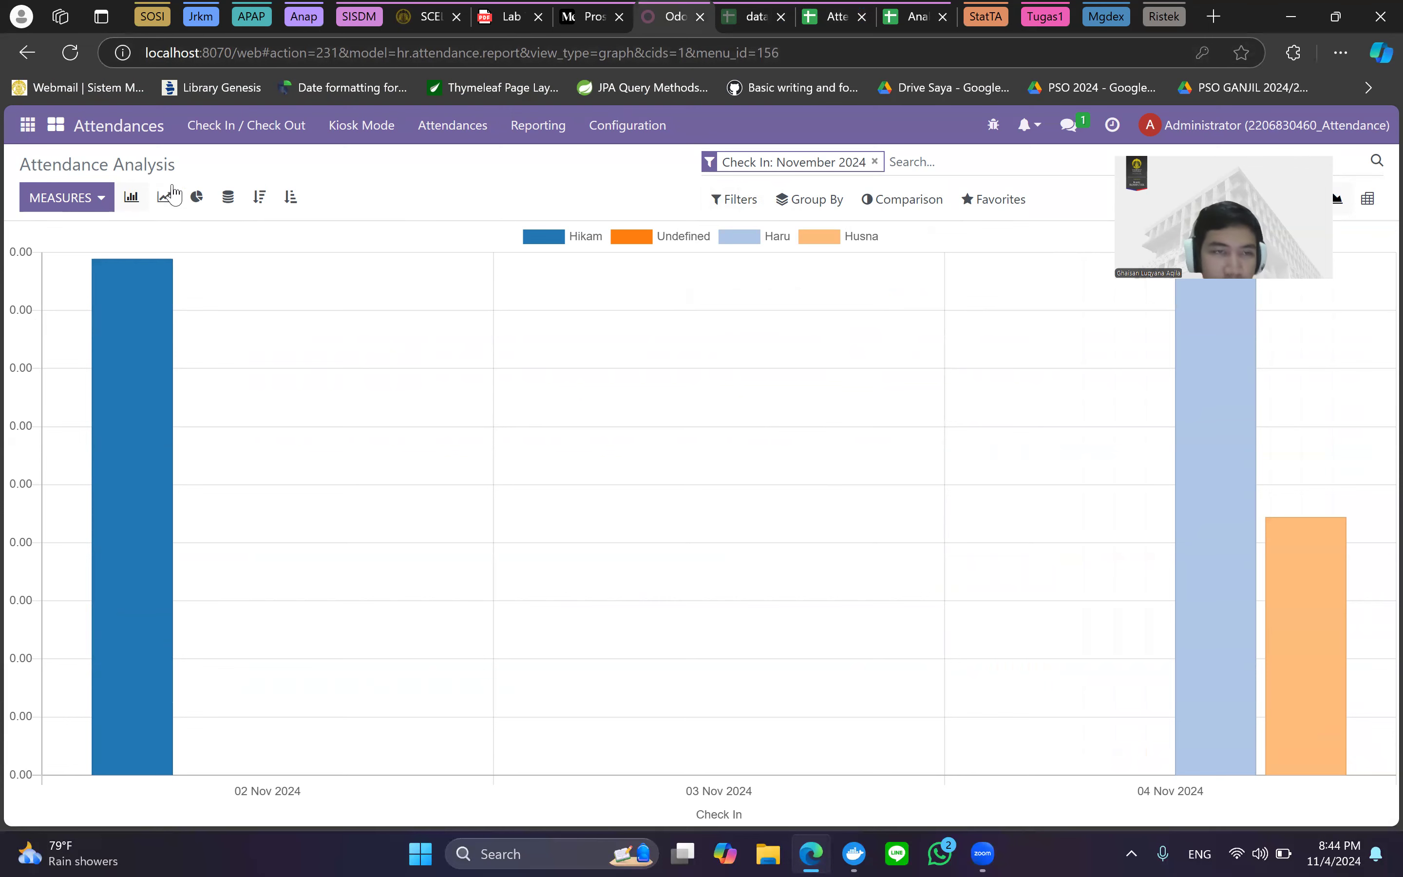
Try line and pie views, keep the bar chart, and compare it with the article's November chart.
{"action": "left_click", "coordinate": [164, 198]}
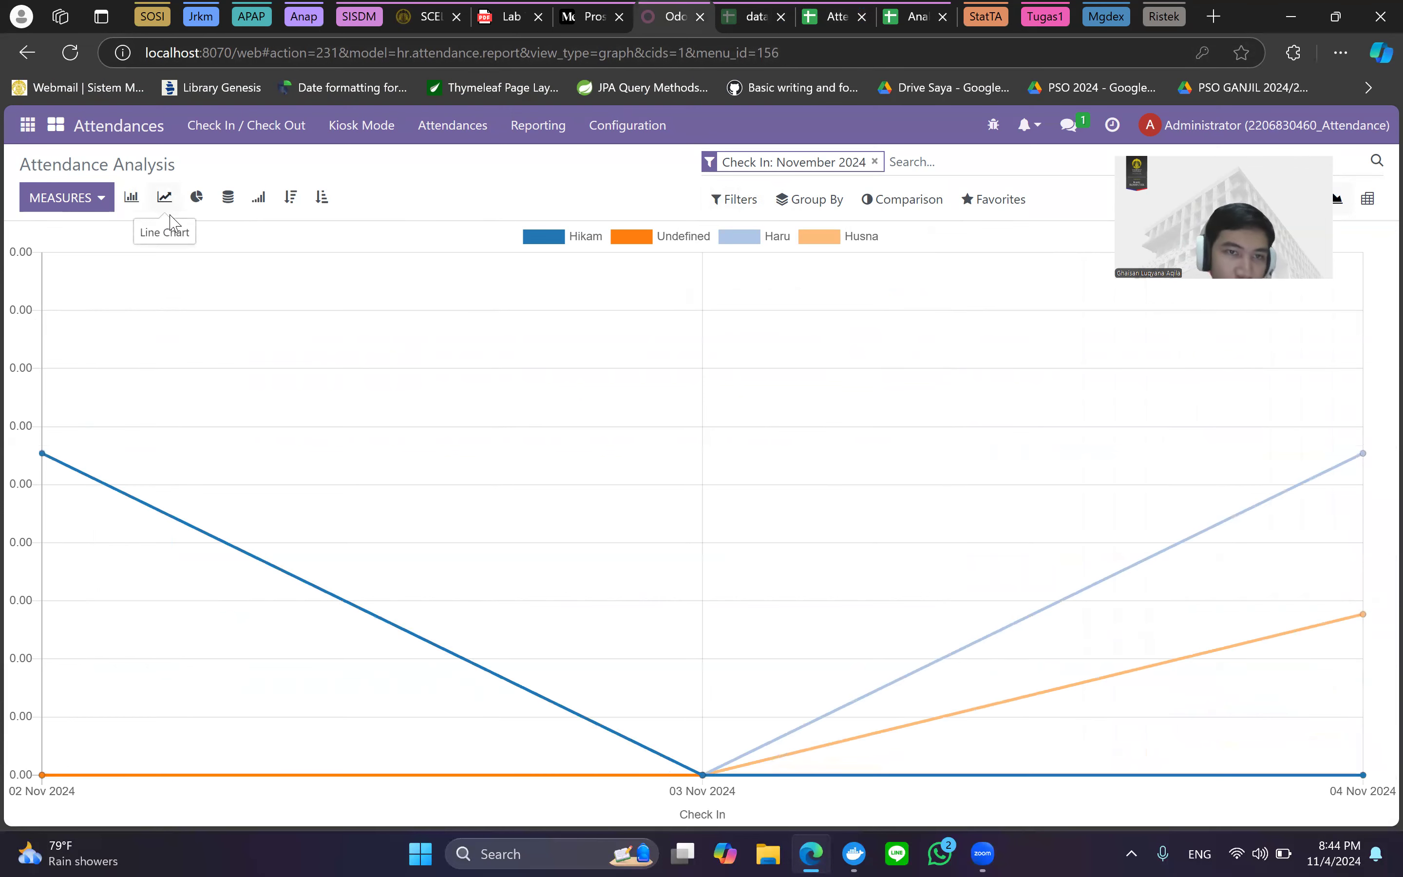
{"action": "left_click", "coordinate": [197, 198]}
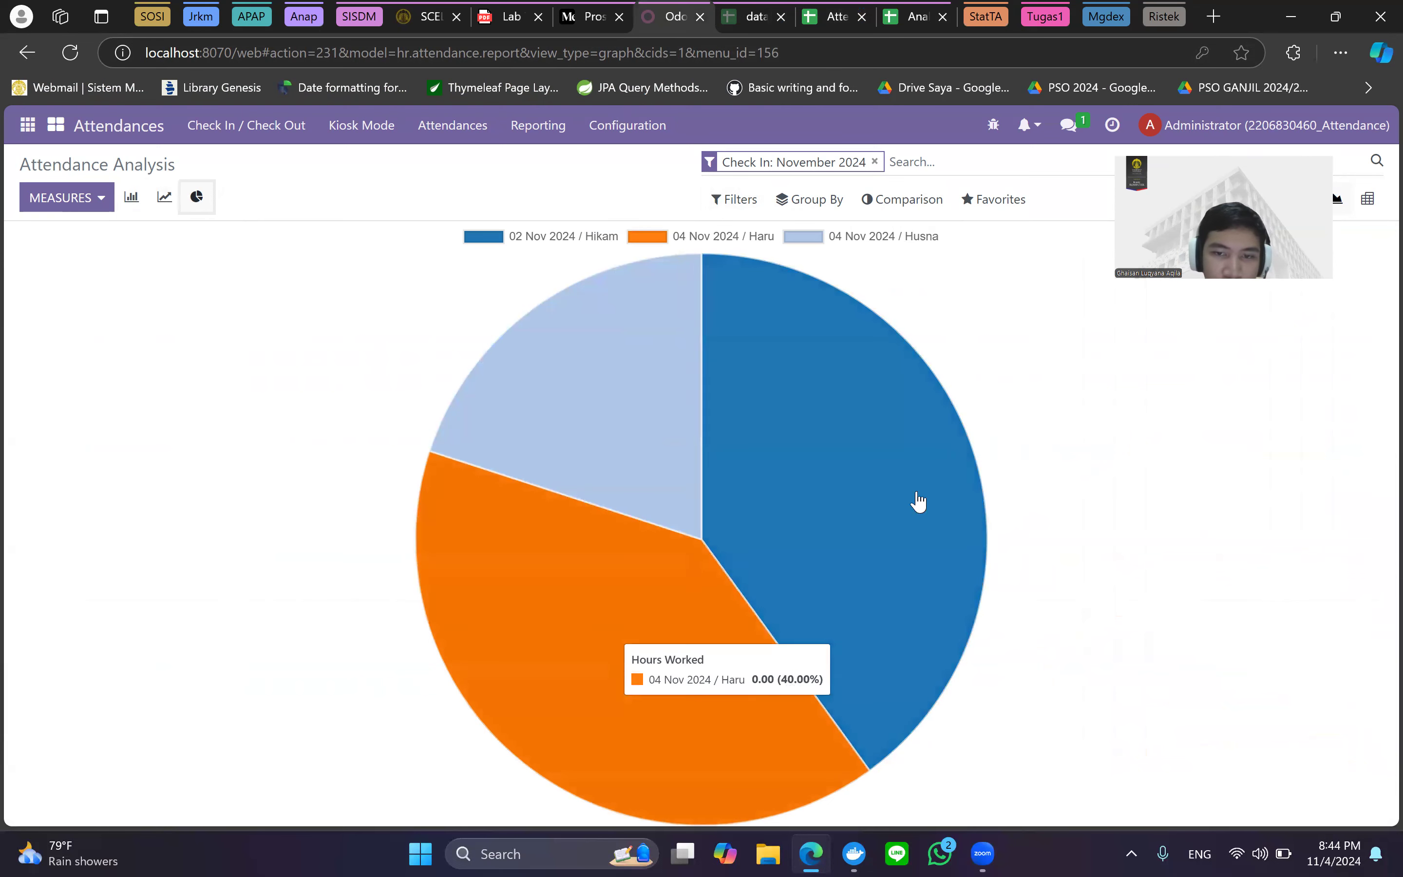
{"action": "left_click", "coordinate": [131, 199]}
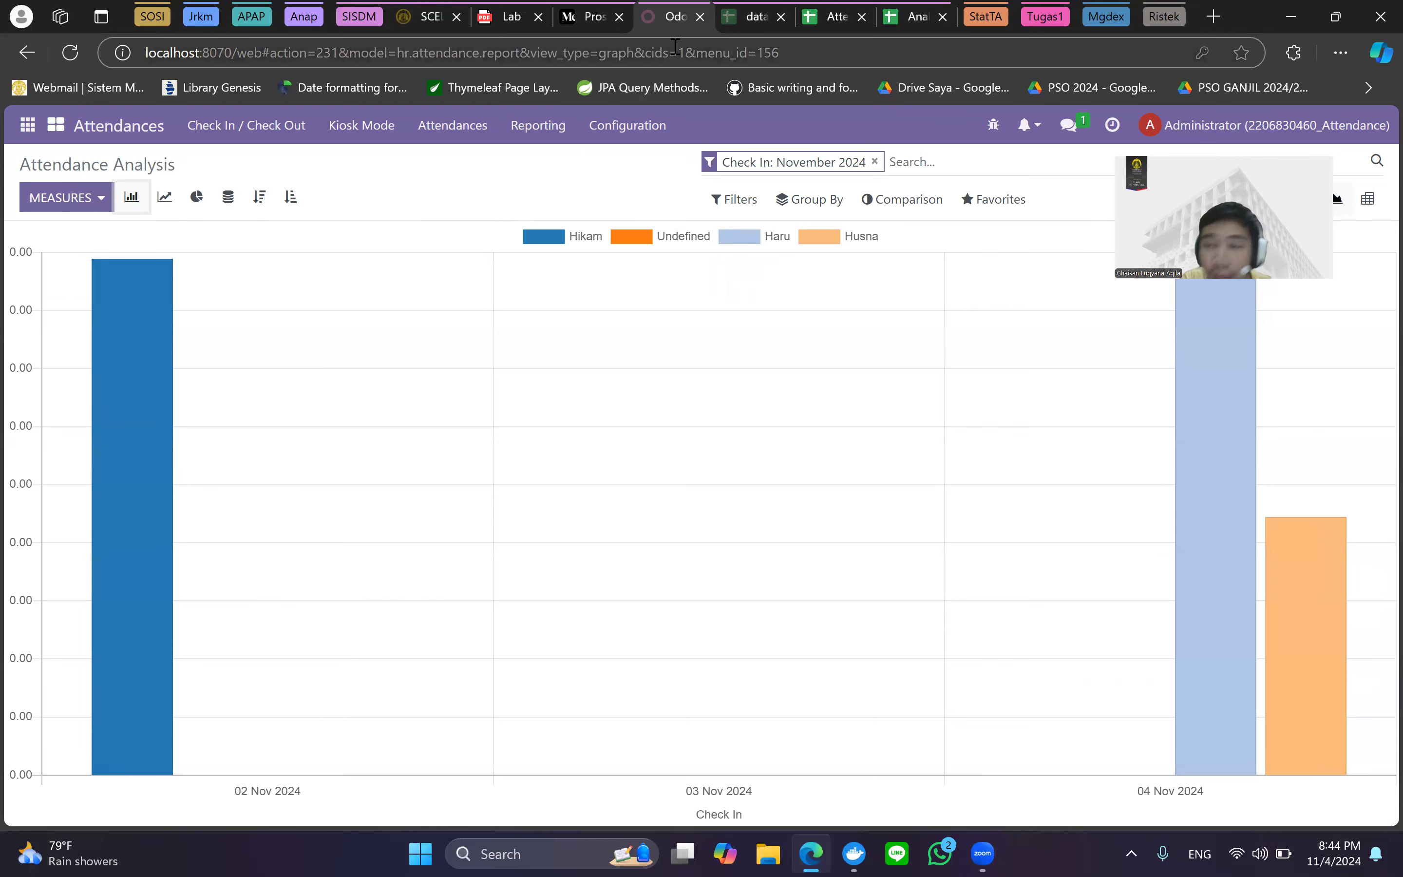
{"action": "left_click", "coordinate": [616, 4]}
{"action": "scroll", "coordinate": [686, 414], "scroll_direction": "down", "scroll_amount": 7}
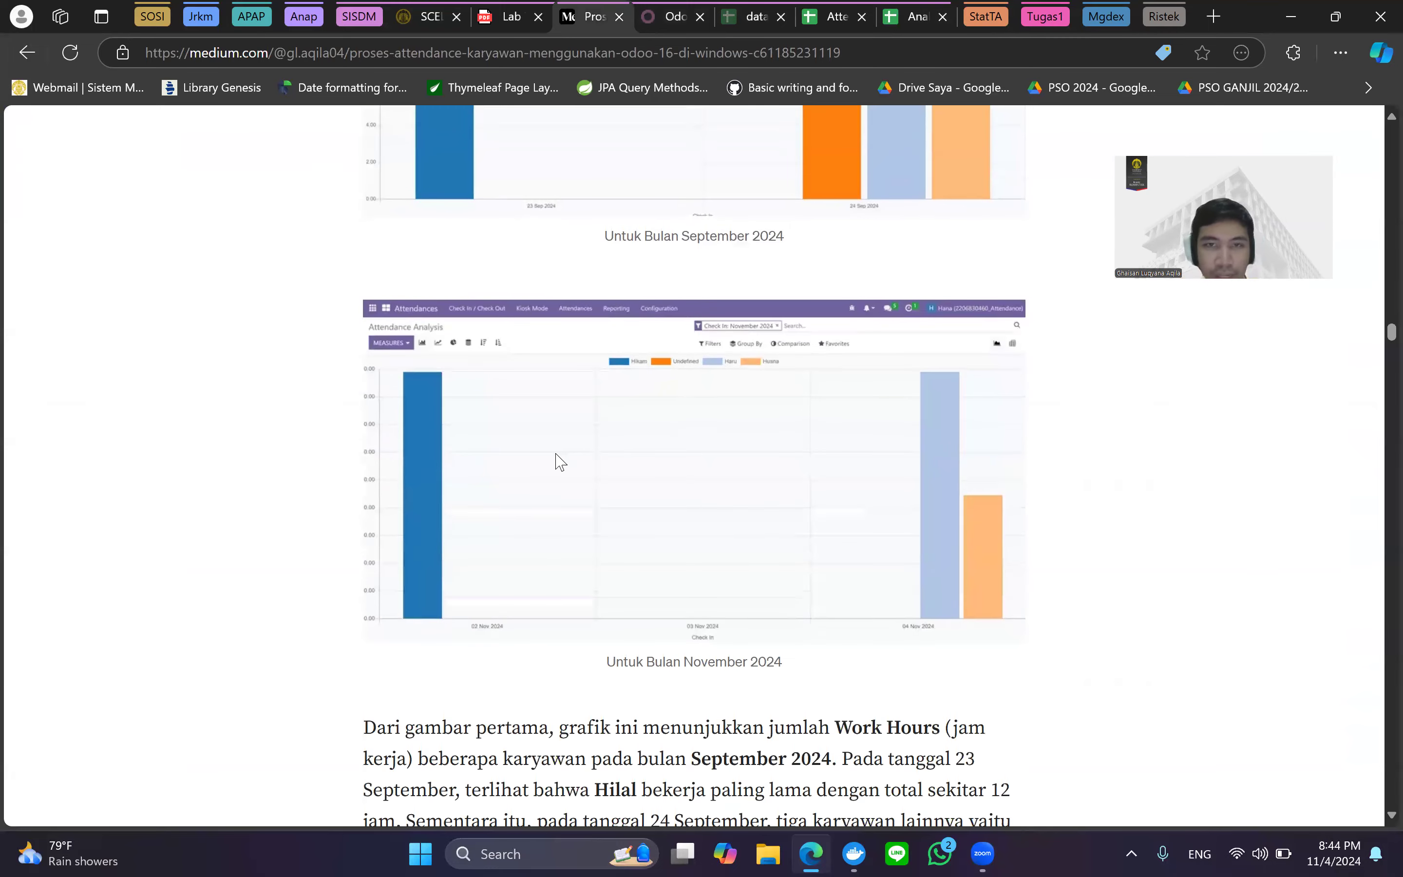
{"action": "scroll", "coordinate": [559, 461], "scroll_direction": "down", "scroll_amount": 6}
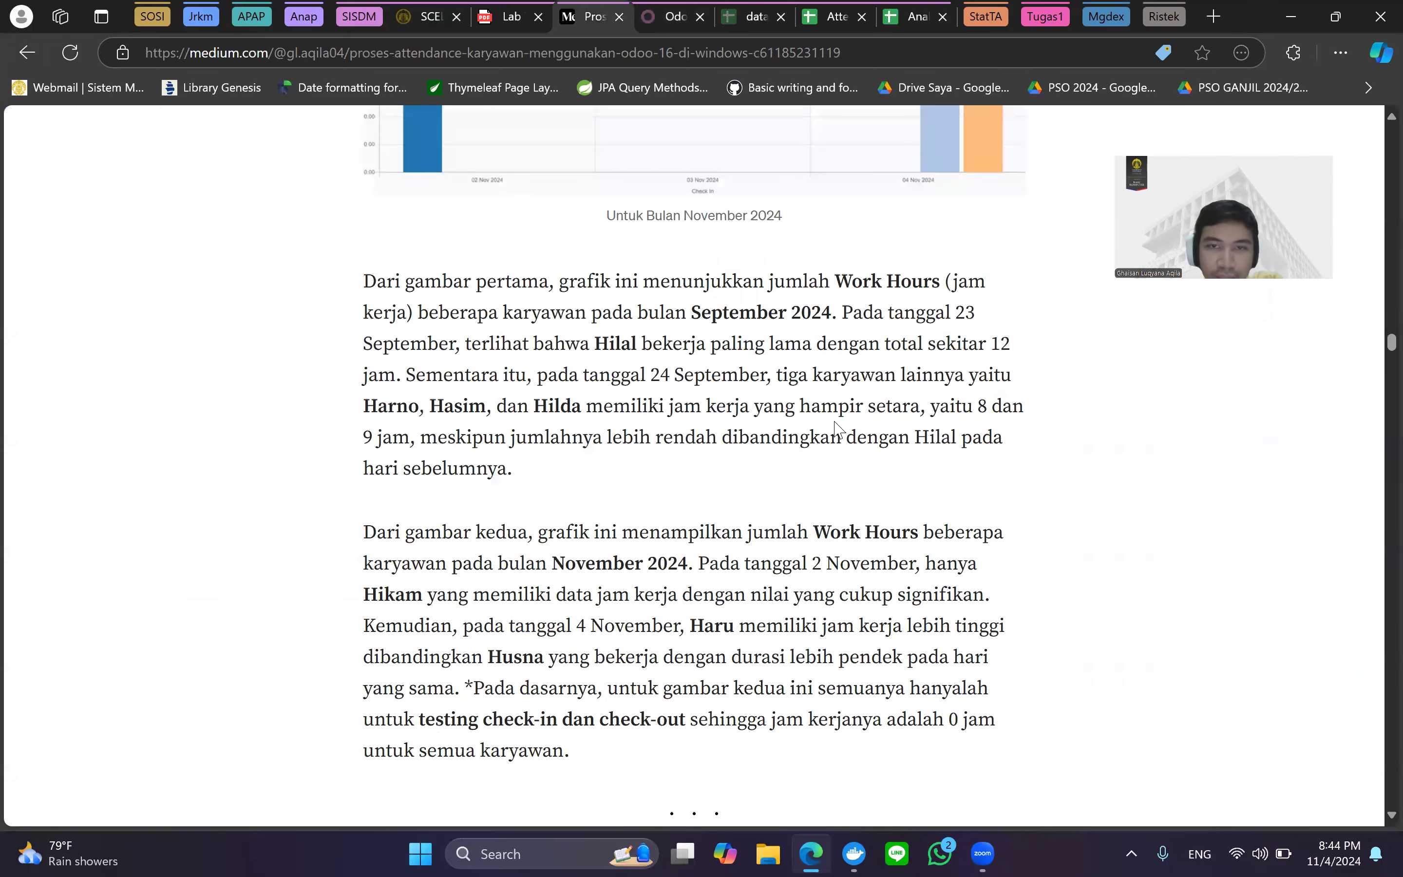
{"action": "scroll", "coordinate": [812, 444], "scroll_direction": "up", "scroll_amount": 3}
{"action": "left_click", "coordinate": [673, 16]}
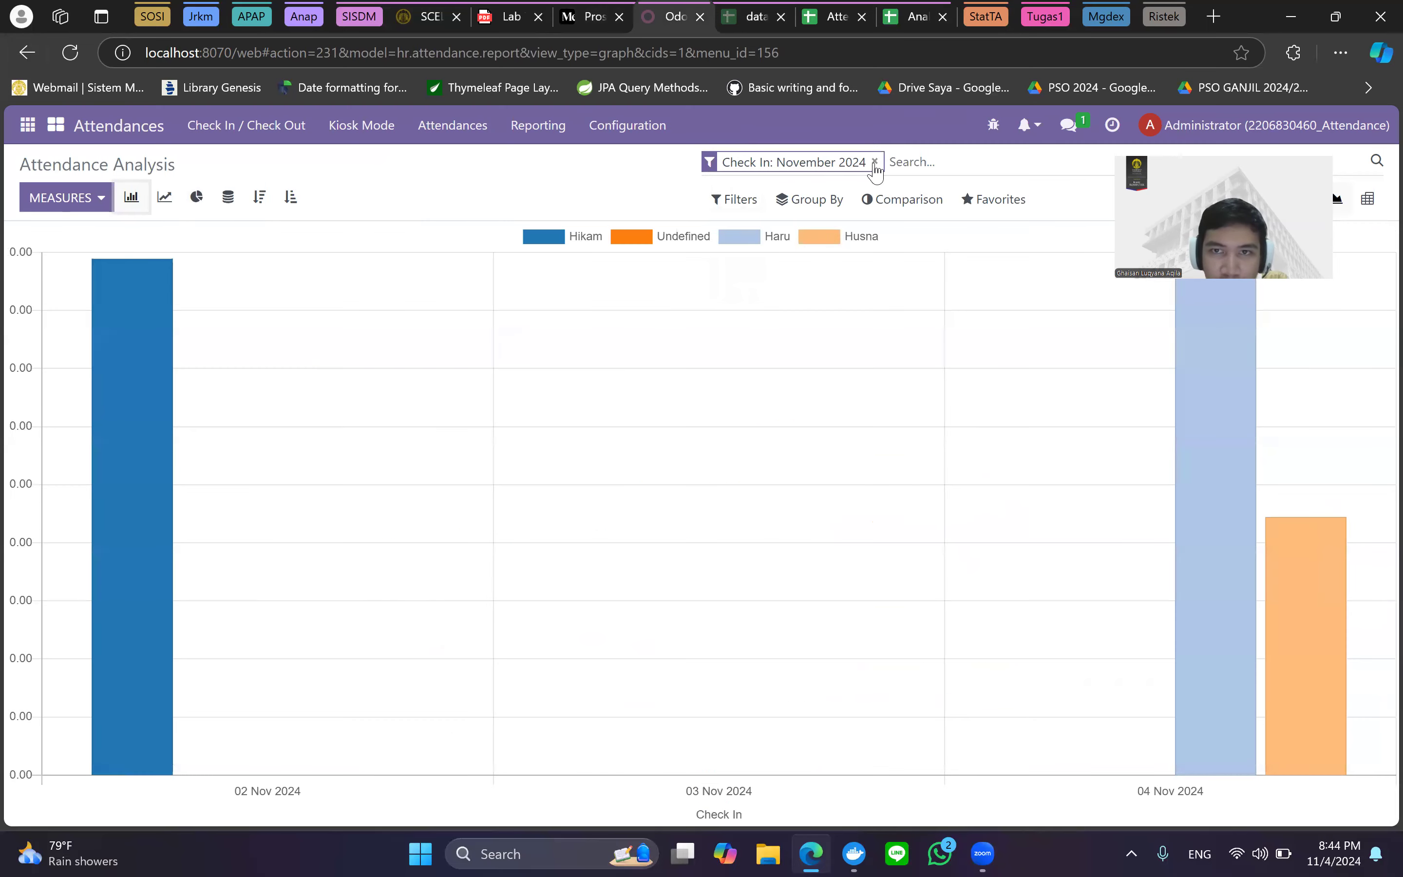
Reset the check-in filter to September 2024 only and inspect the 23 Sep bar at 12.29 hours.
{"action": "left_click", "coordinate": [740, 199]}
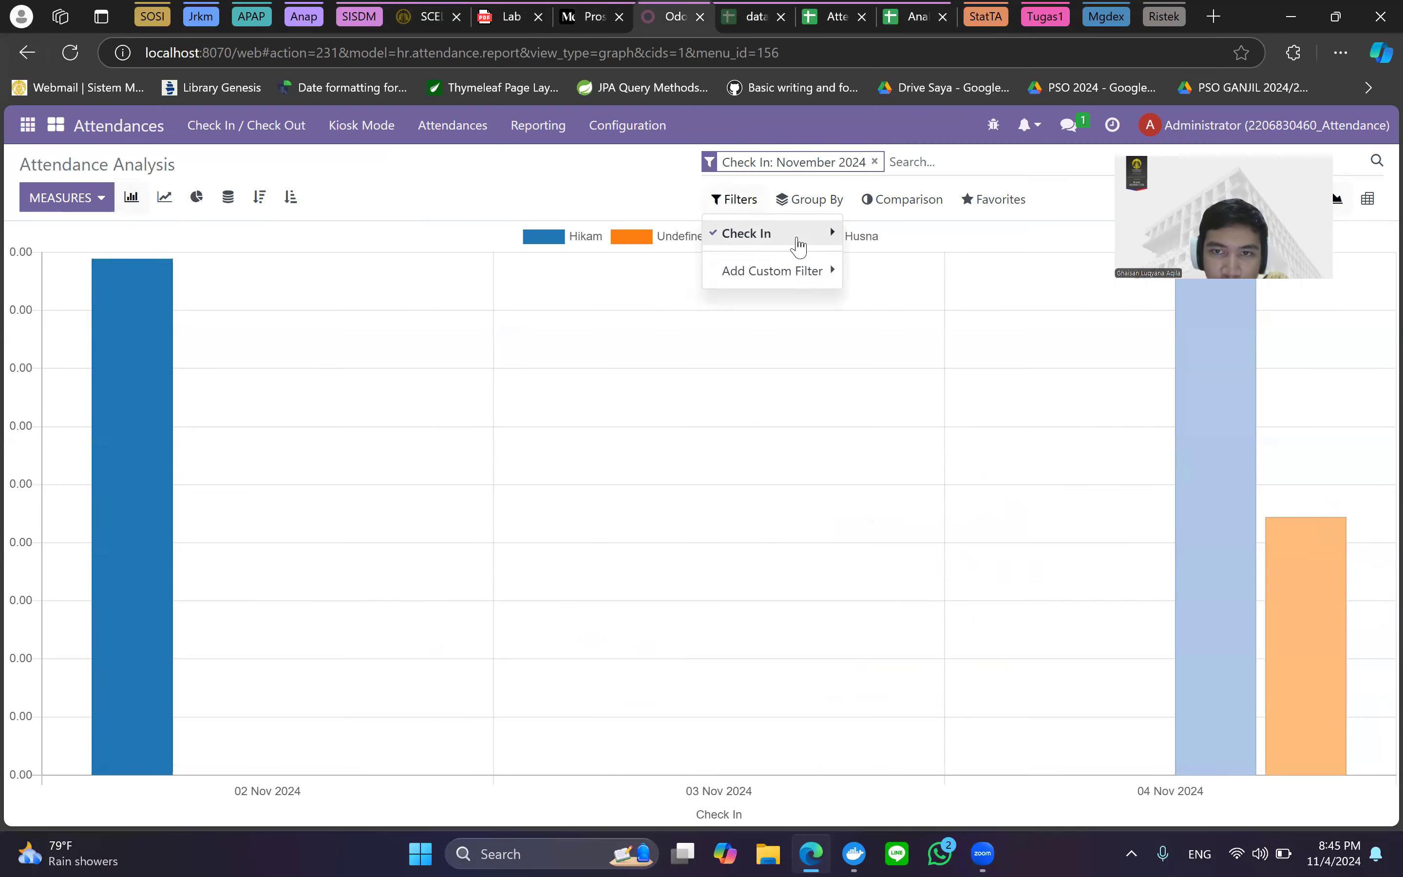
{"action": "left_click", "coordinate": [795, 235]}
{"action": "left_click", "coordinate": [893, 282]}
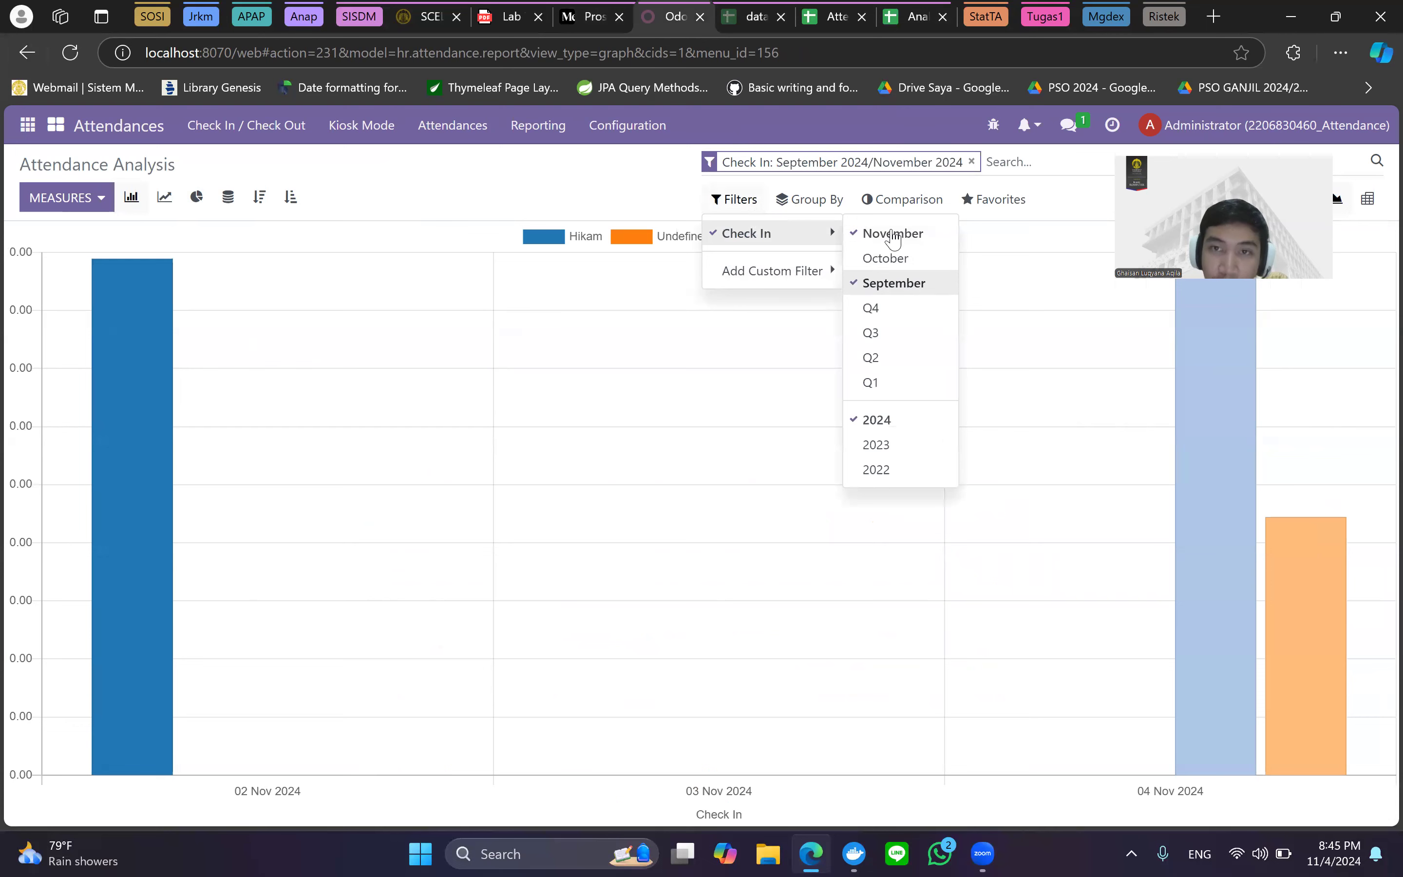
{"action": "left_click", "coordinate": [972, 163]}
{"action": "left_click", "coordinate": [733, 199]}
{"action": "left_click", "coordinate": [803, 271]}
{"action": "left_click", "coordinate": [803, 235]}
{"action": "left_click", "coordinate": [877, 279]}
{"action": "left_click", "coordinate": [592, 188]}
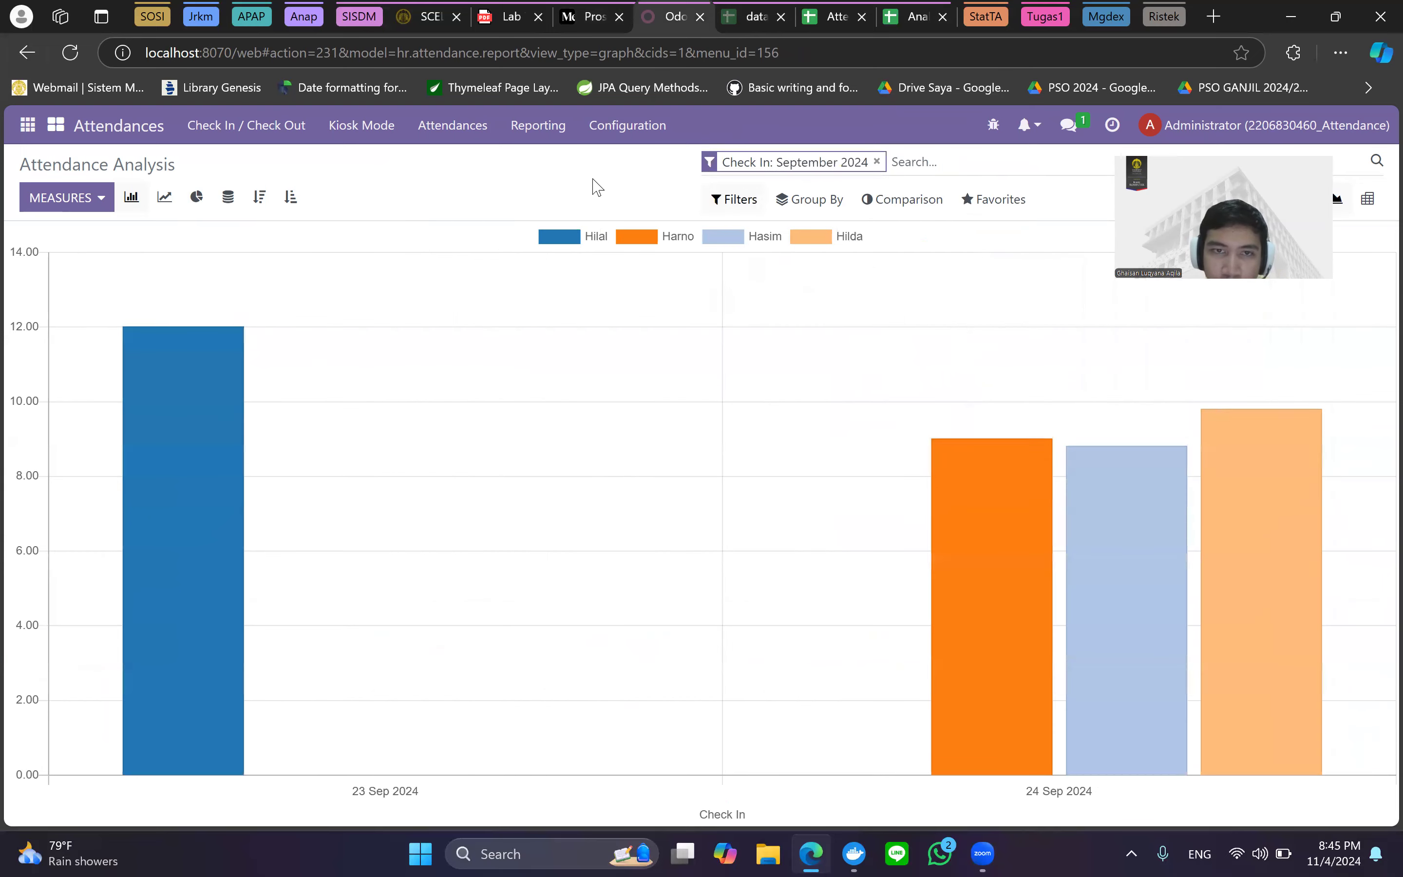
{"action": "mouse_move", "coordinate": [167, 594]}
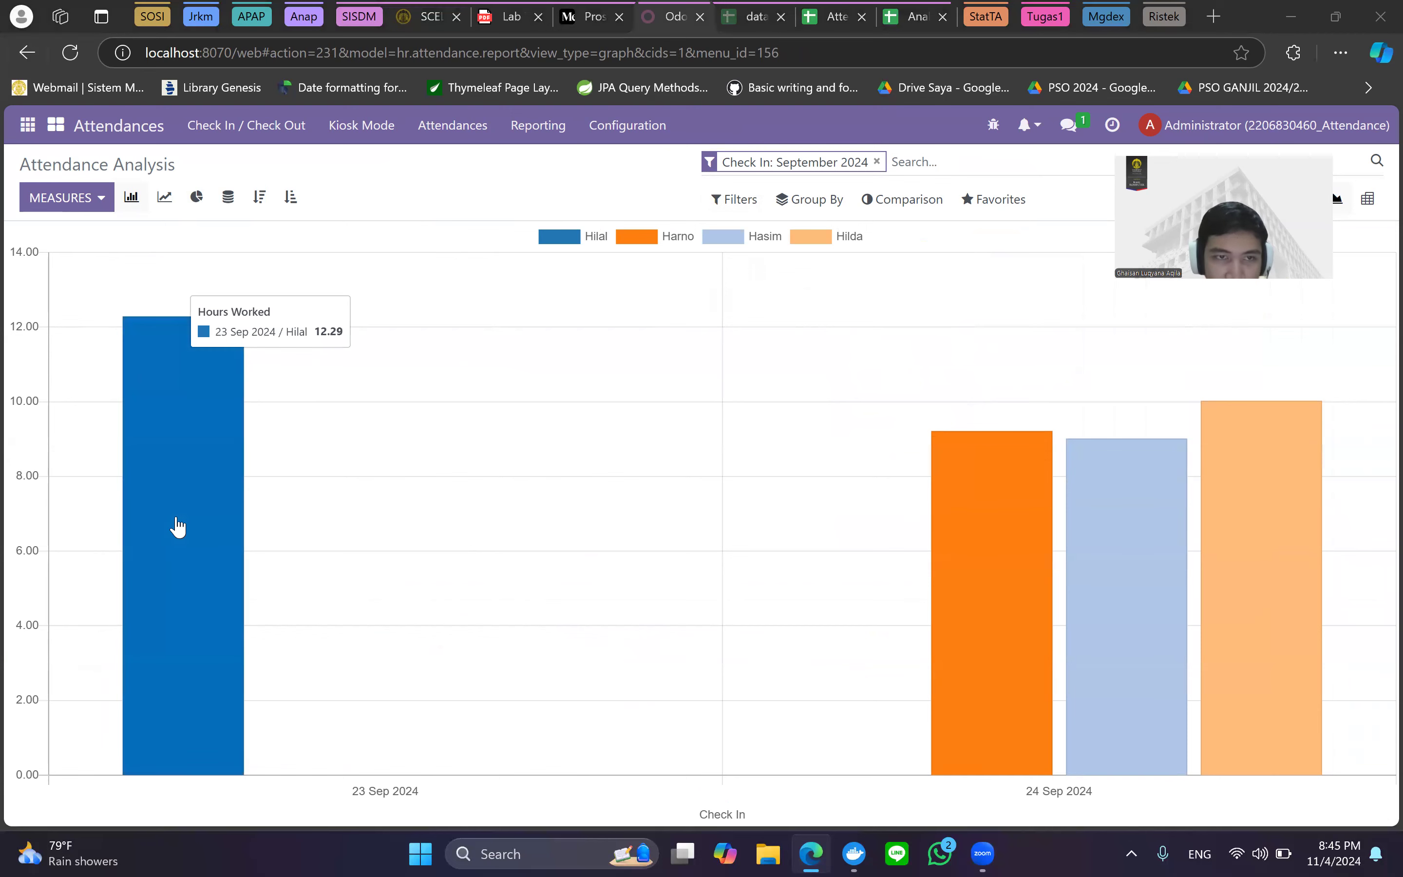
Scroll the Medium article to step 2 of 'Mengelola Timesheet untuk Karyawan', resetting zoom with Ctrl+minus.
{"action": "left_click", "coordinate": [587, 13]}
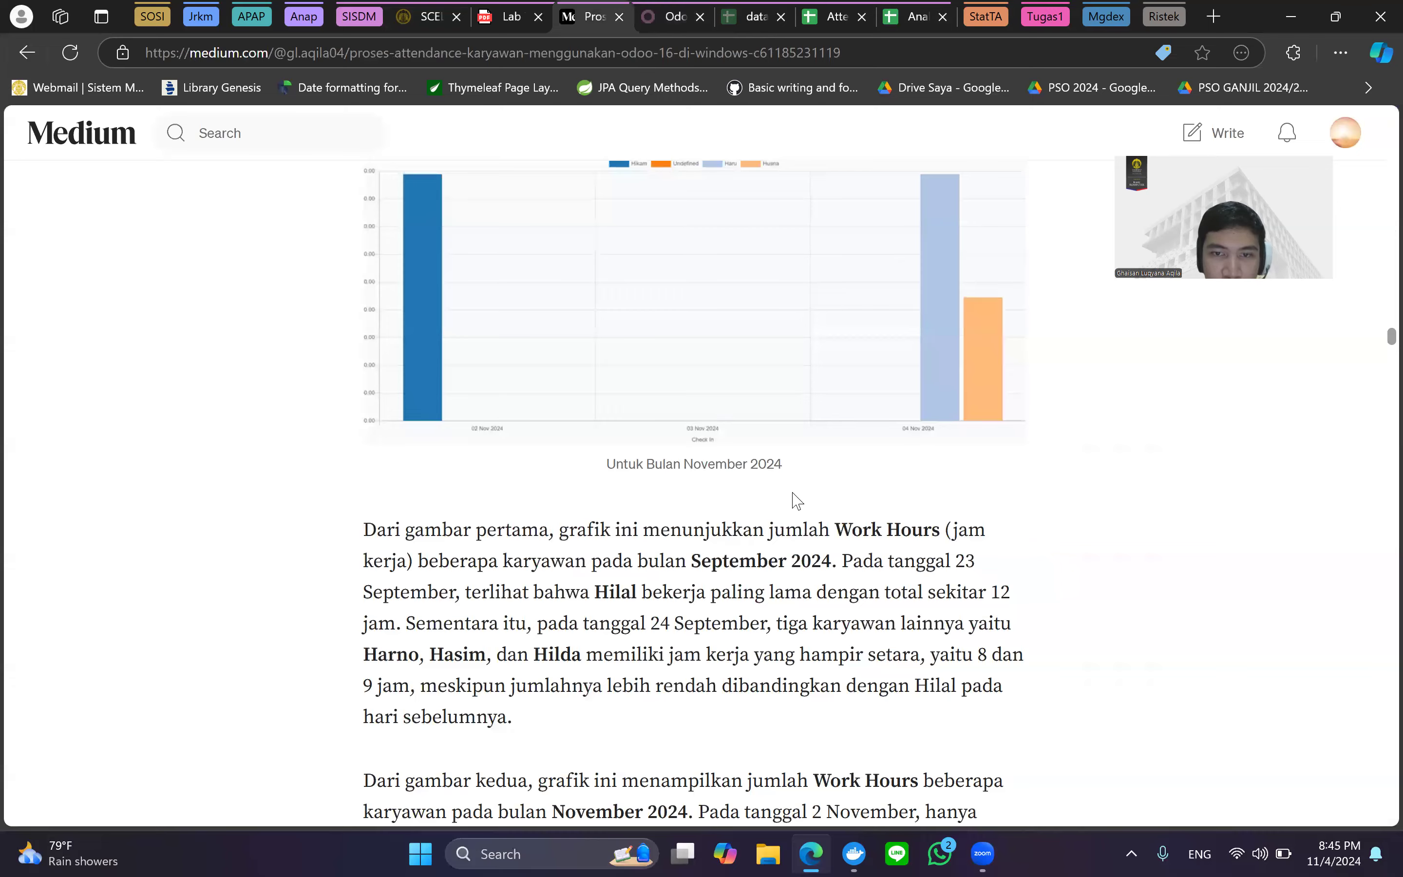
{"action": "scroll", "coordinate": [795, 496], "scroll_direction": "down", "scroll_amount": 3}
{"action": "scroll", "coordinate": [586, 406], "scroll_direction": "down", "scroll_amount": 1}
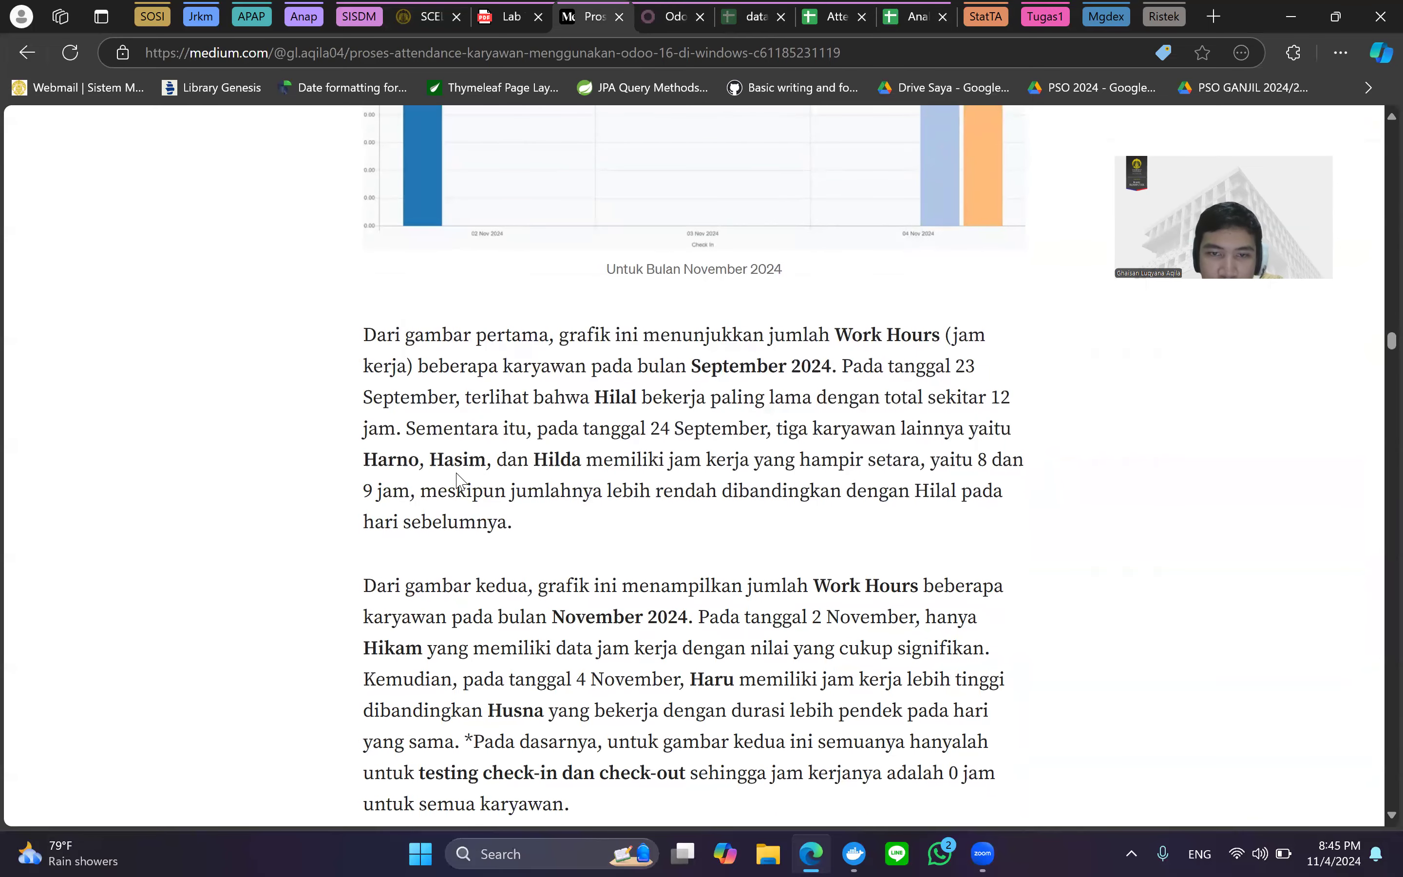
{"action": "scroll", "coordinate": [1007, 508], "scroll_direction": "up", "scroll_amount": 6}
{"action": "scroll", "coordinate": [1009, 509], "scroll_direction": "down", "scroll_amount": 5}
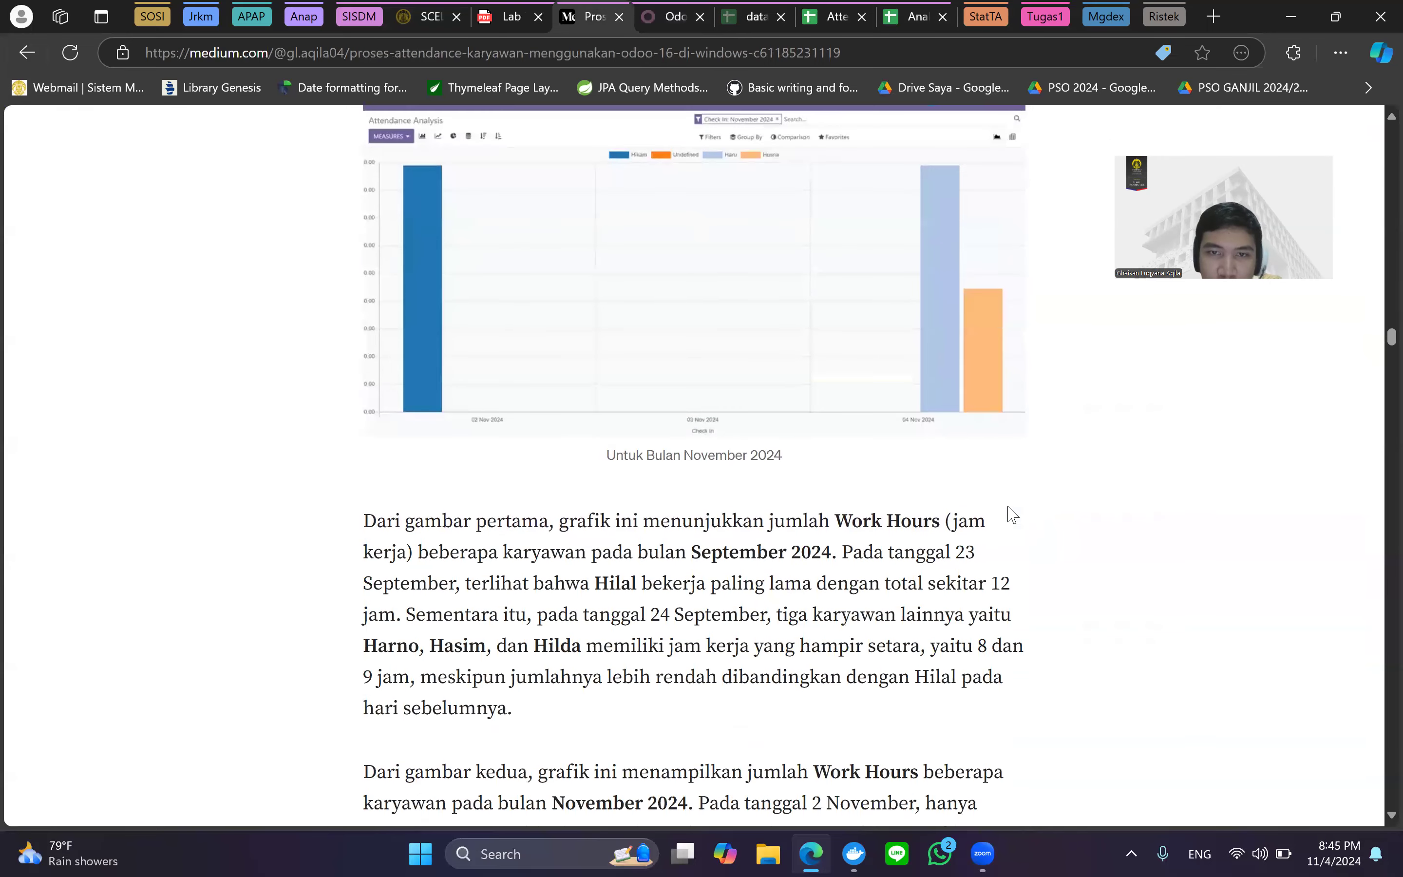
{"action": "scroll", "coordinate": [985, 507], "scroll_direction": "down", "scroll_amount": 5}
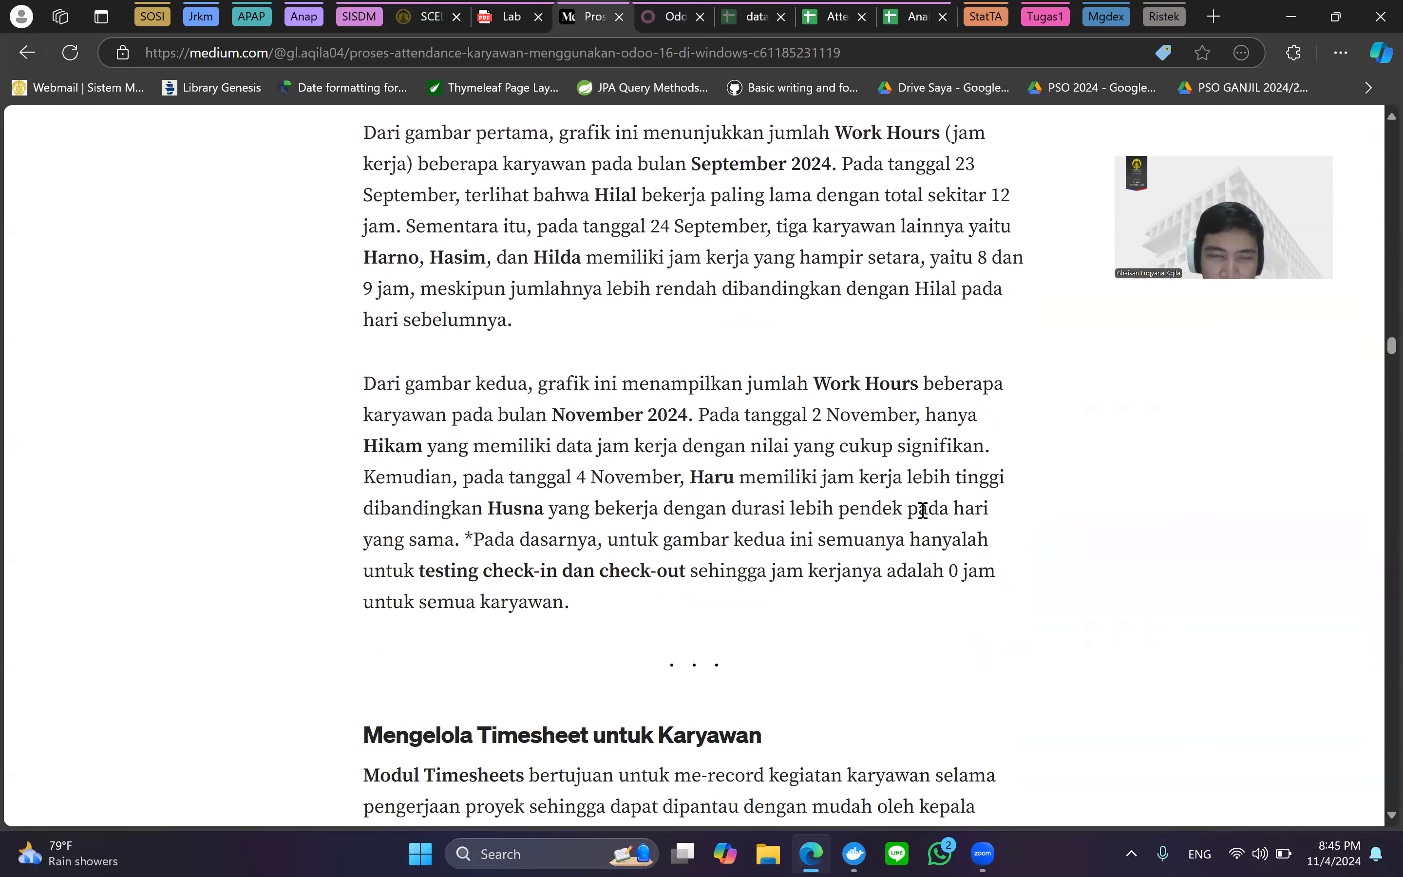
{"action": "scroll", "coordinate": [683, 298], "scroll_direction": "down", "scroll_amount": 2}
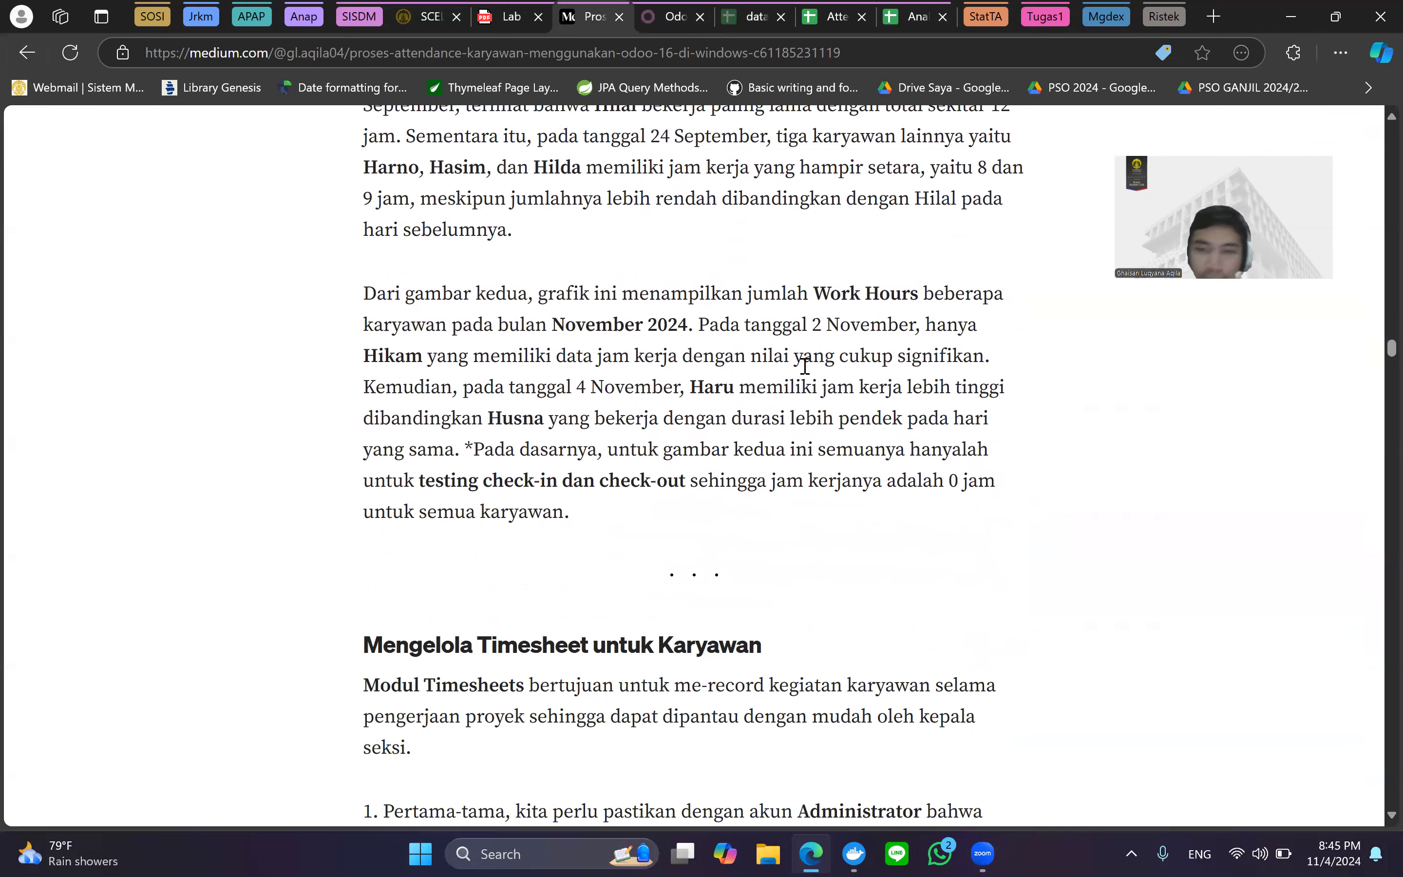
{"action": "scroll", "coordinate": [1105, 664], "scroll_direction": "down", "scroll_amount": 5}
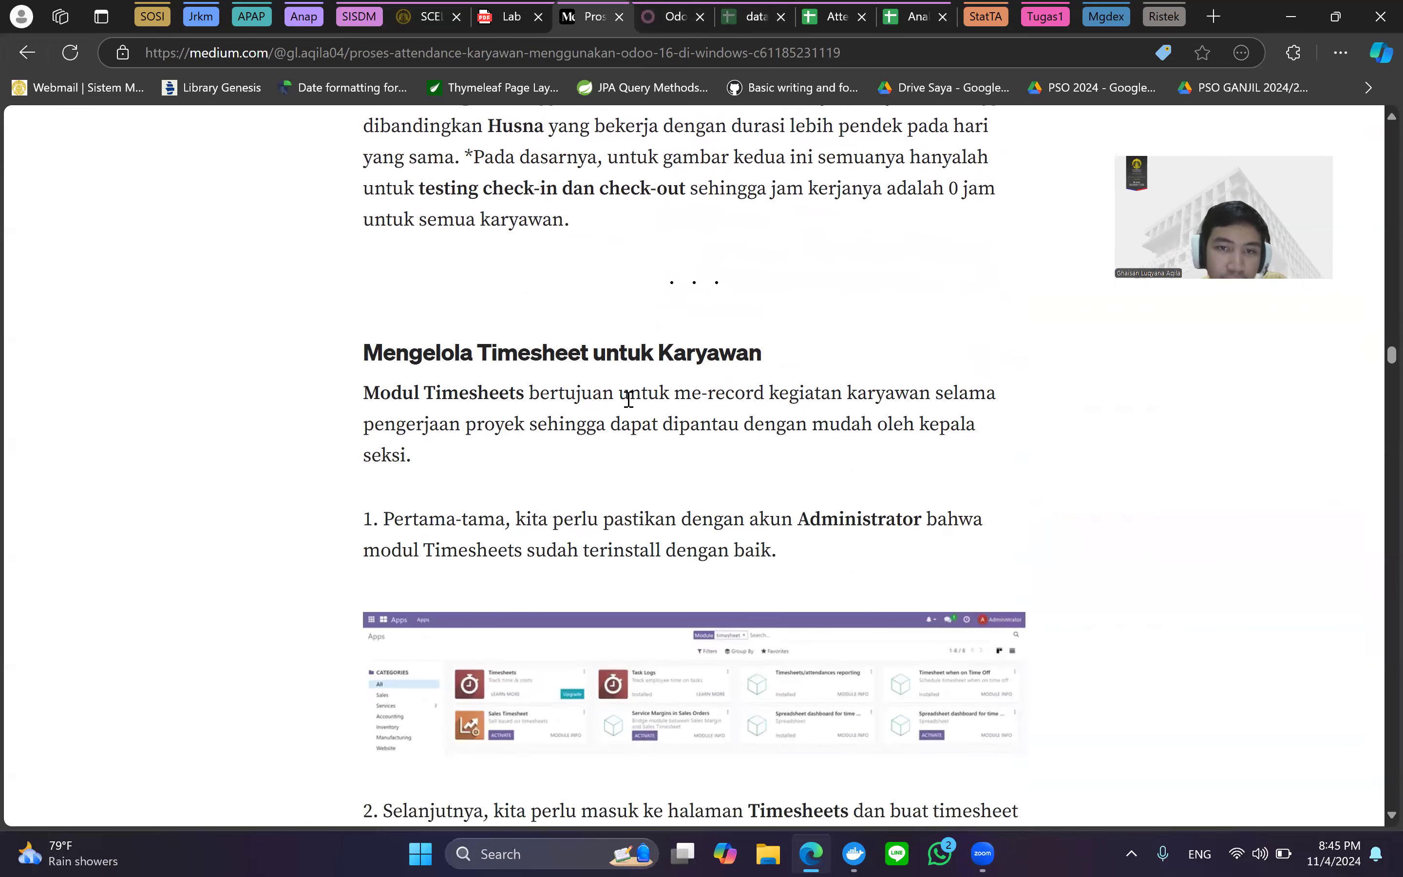
{"action": "scroll", "coordinate": [628, 400], "scroll_direction": "down", "scroll_amount": 5}
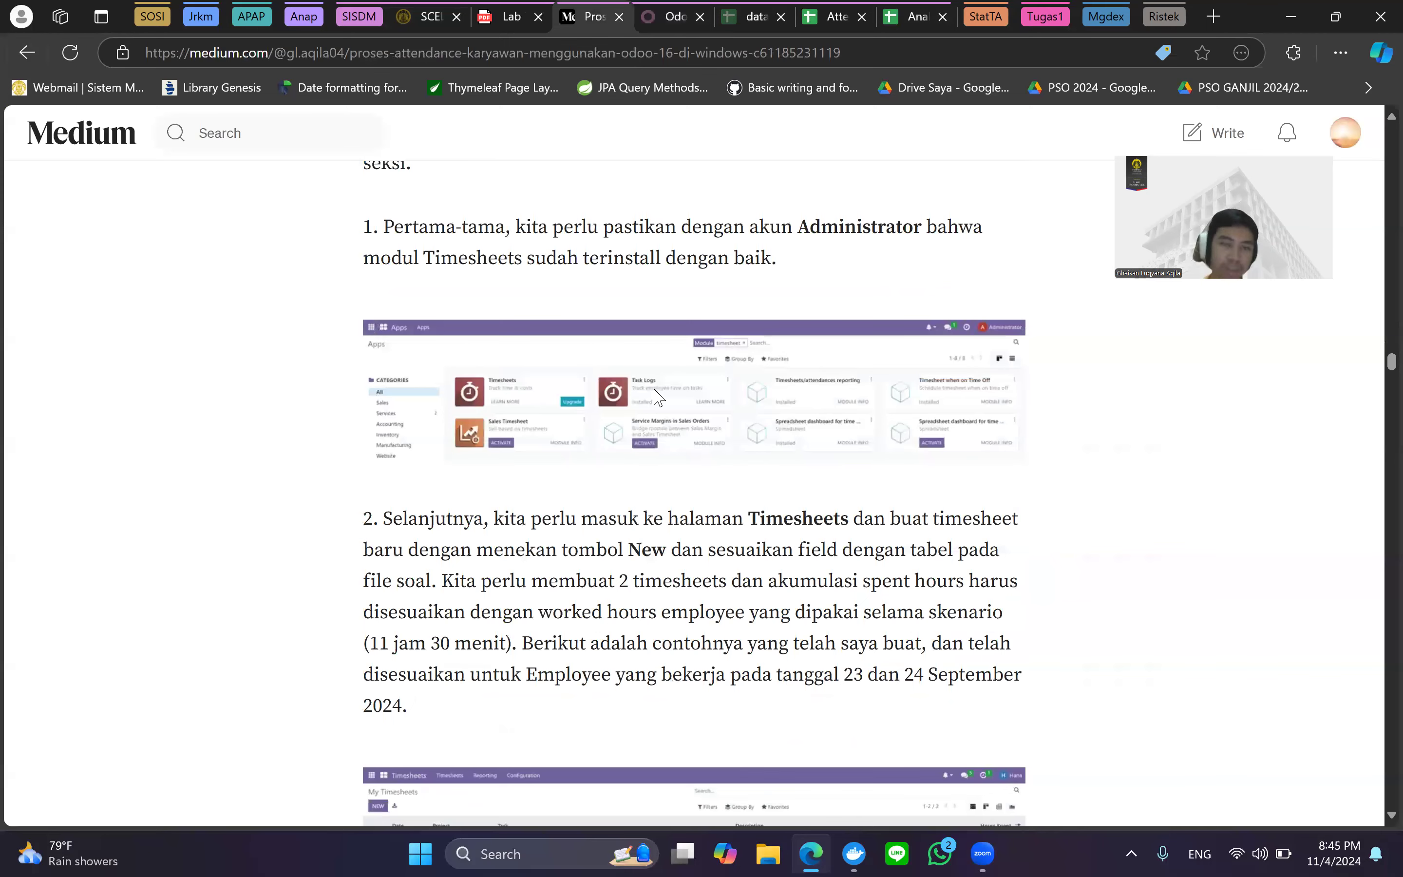
{"action": "scroll", "coordinate": [657, 397], "scroll_direction": "up", "scroll_amount": 3}
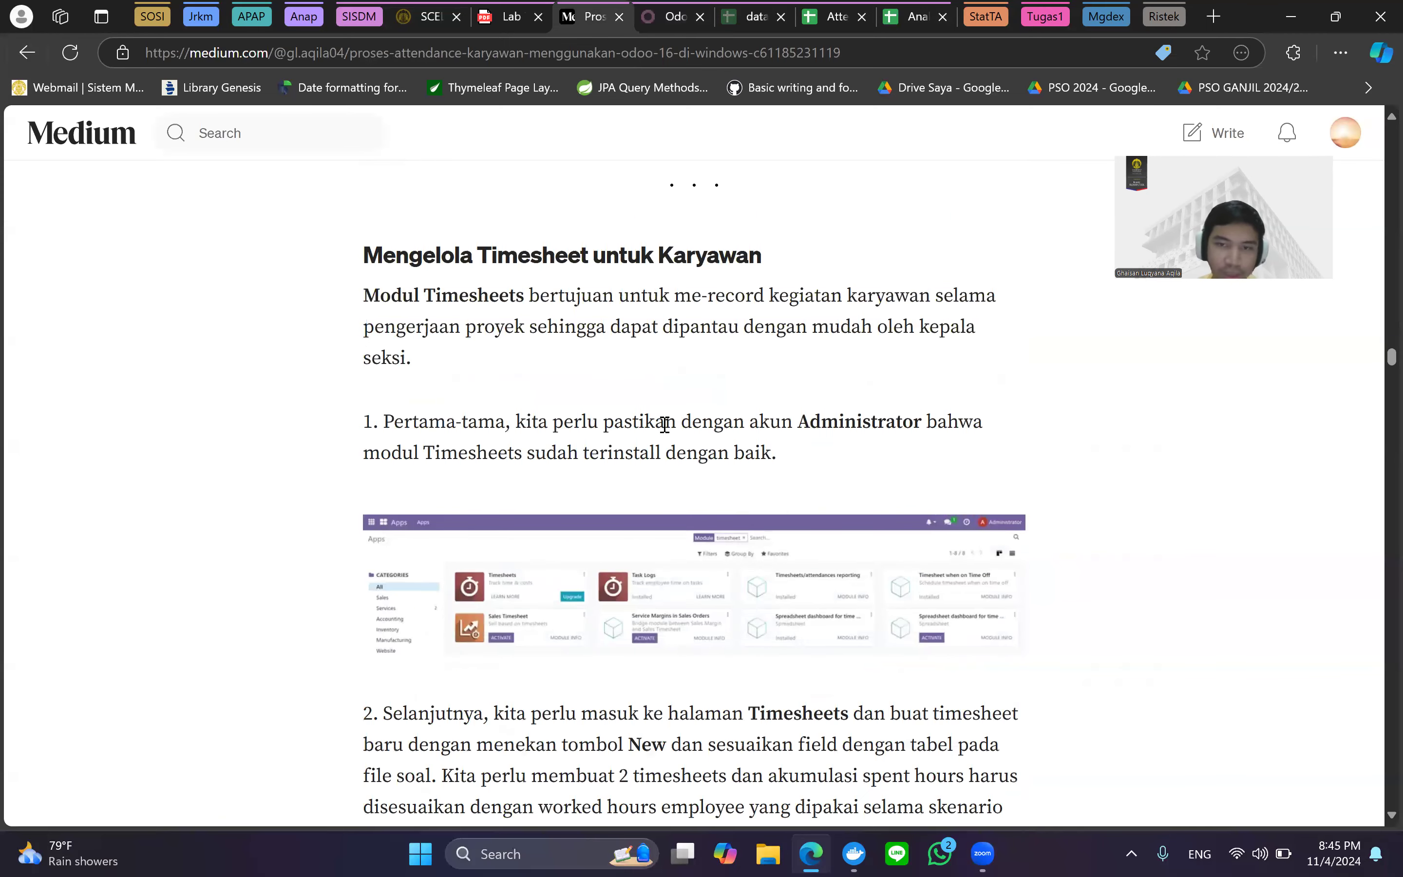
{"action": "scroll", "coordinate": [665, 424], "scroll_direction": "down", "scroll_amount": 2}
{"action": "scroll", "coordinate": [665, 424], "scroll_direction": "up", "scroll_amount": 2, "text": "ctrl"}
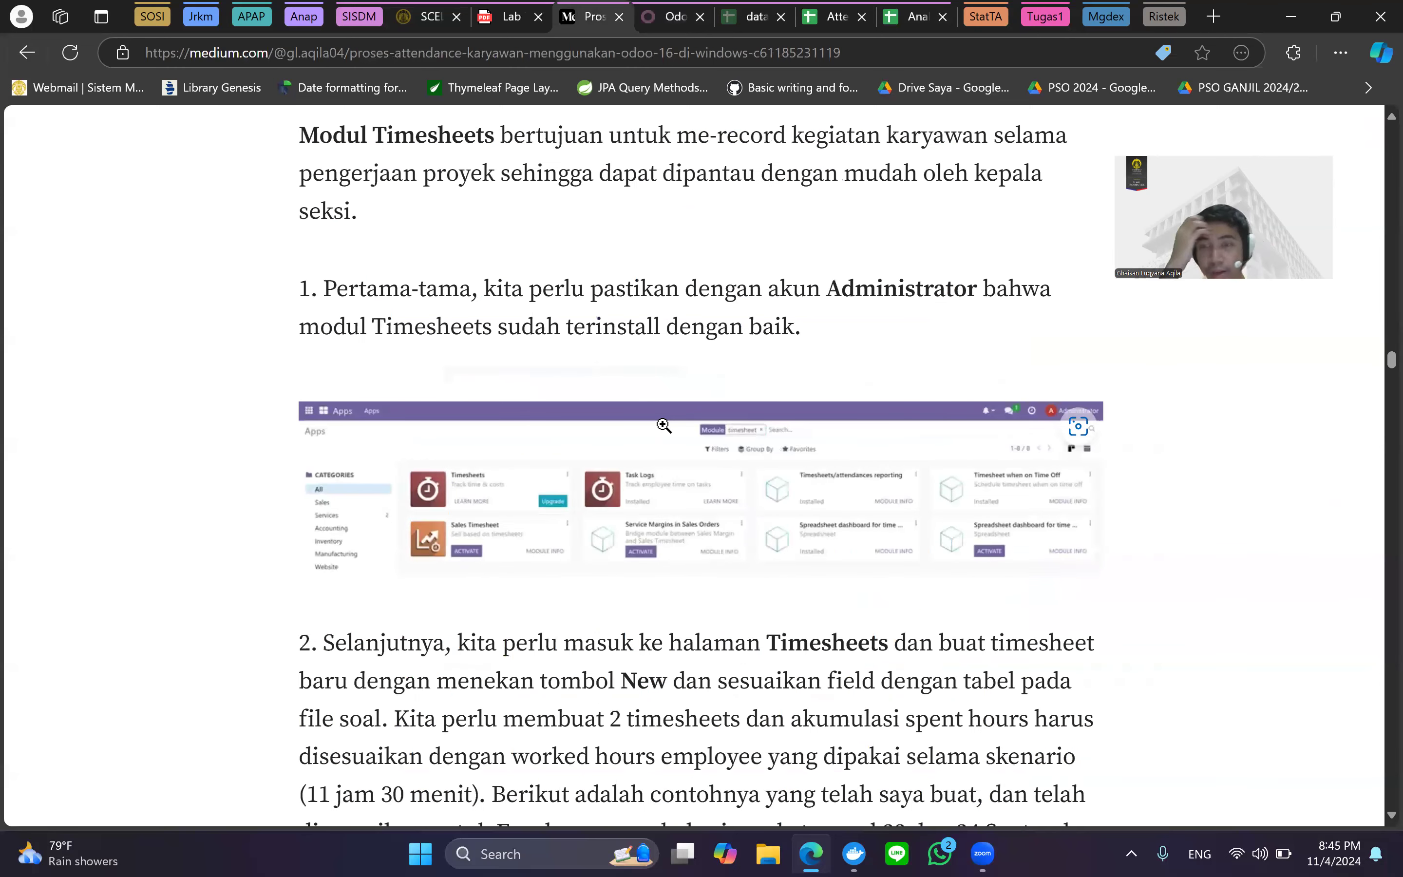
{"action": "scroll", "coordinate": [661, 422], "scroll_direction": "down", "scroll_amount": 1}
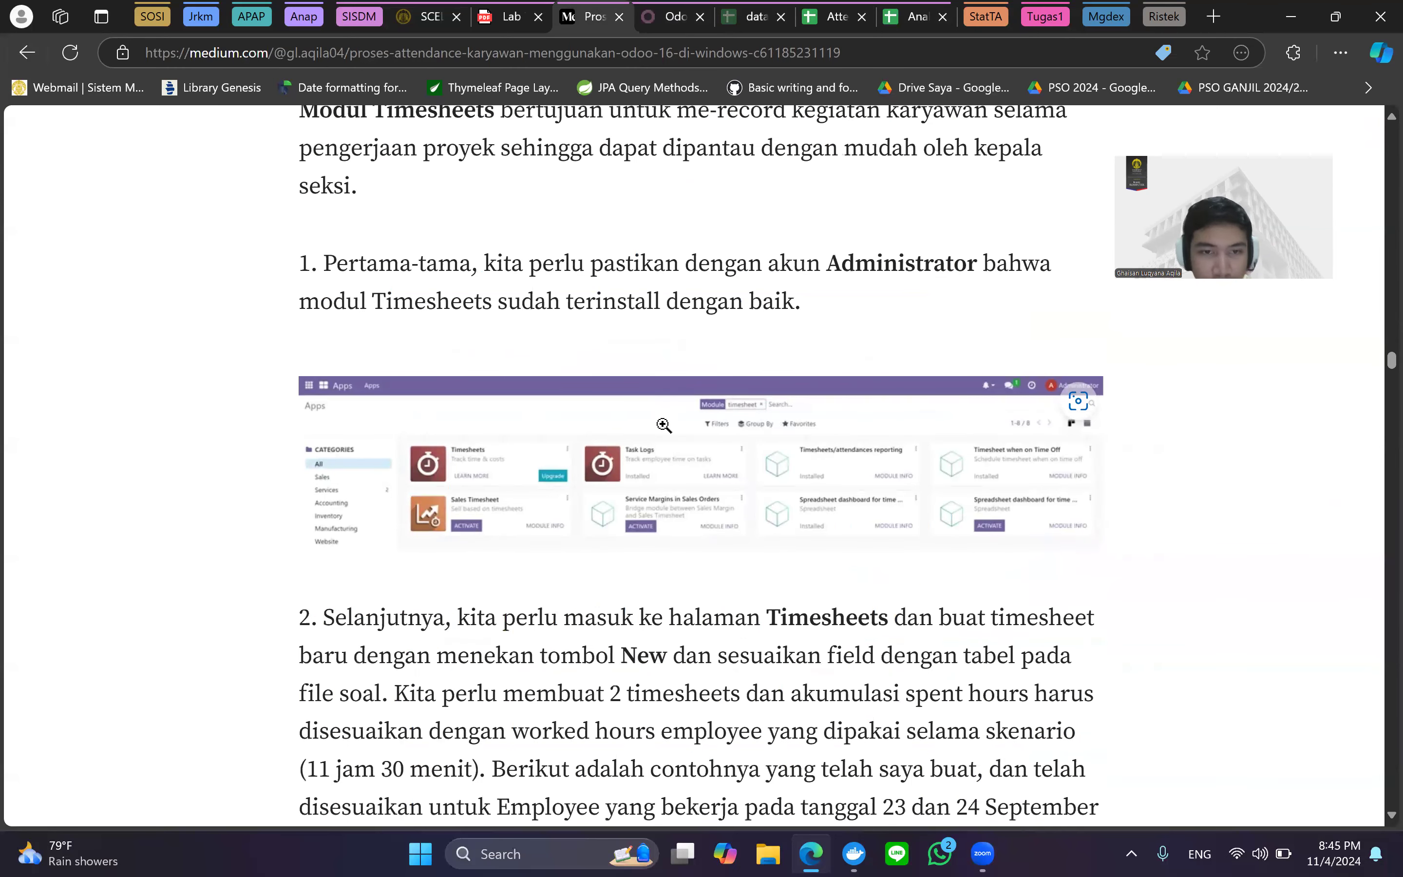
{"action": "scroll", "coordinate": [570, 526], "scroll_direction": "up", "scroll_amount": 1, "text": "ctrl"}
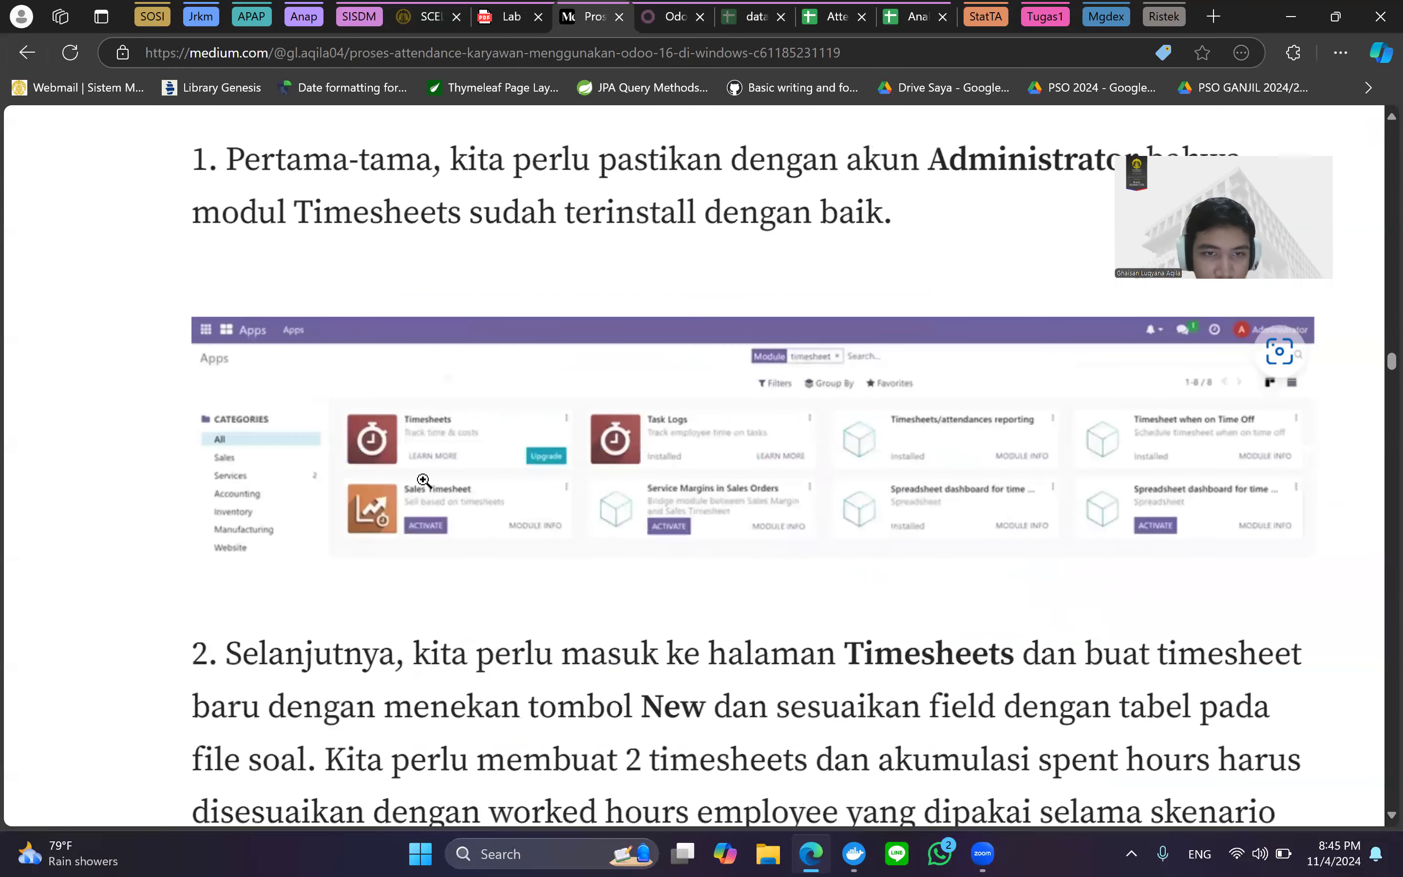
{"action": "scroll", "coordinate": [422, 479], "scroll_direction": "up", "scroll_amount": 1, "text": "ctrl"}
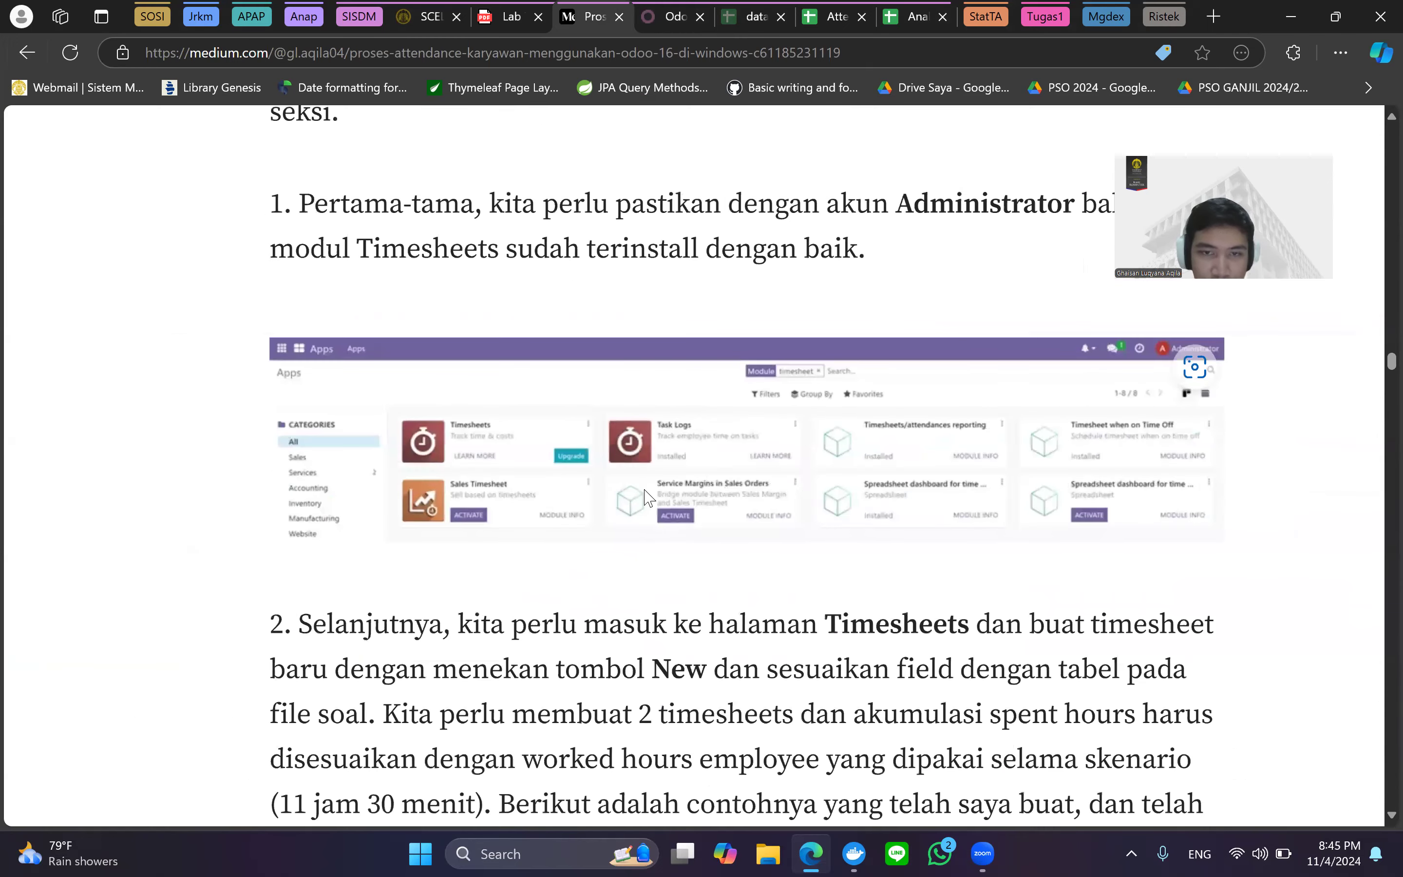
{"action": "key", "text": "ctrl+minus"}
{"action": "key", "text": "ctrl+minus"}
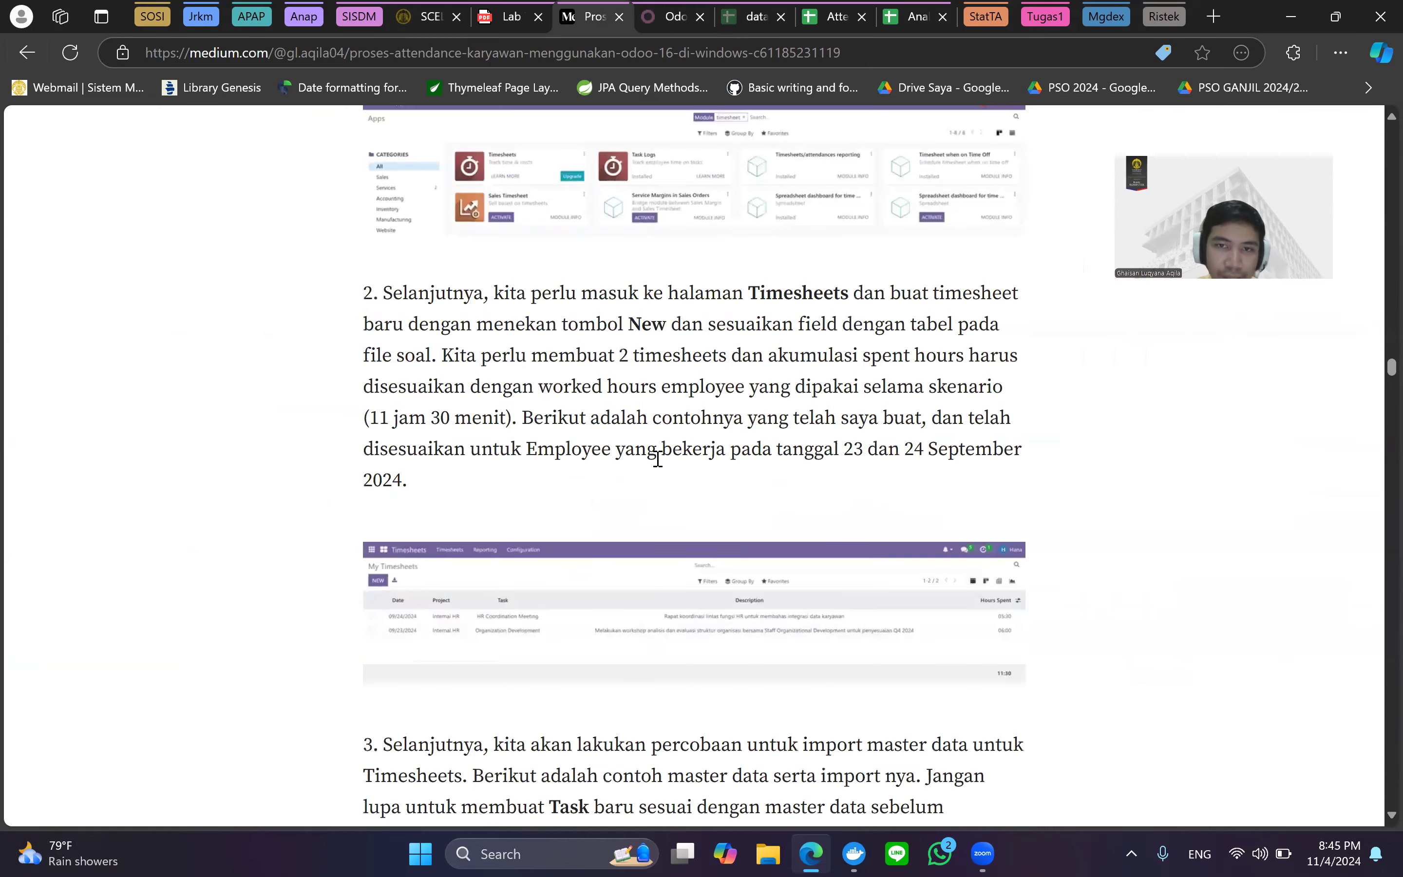
{"action": "scroll", "coordinate": [816, 386], "scroll_direction": "down", "scroll_amount": 2}
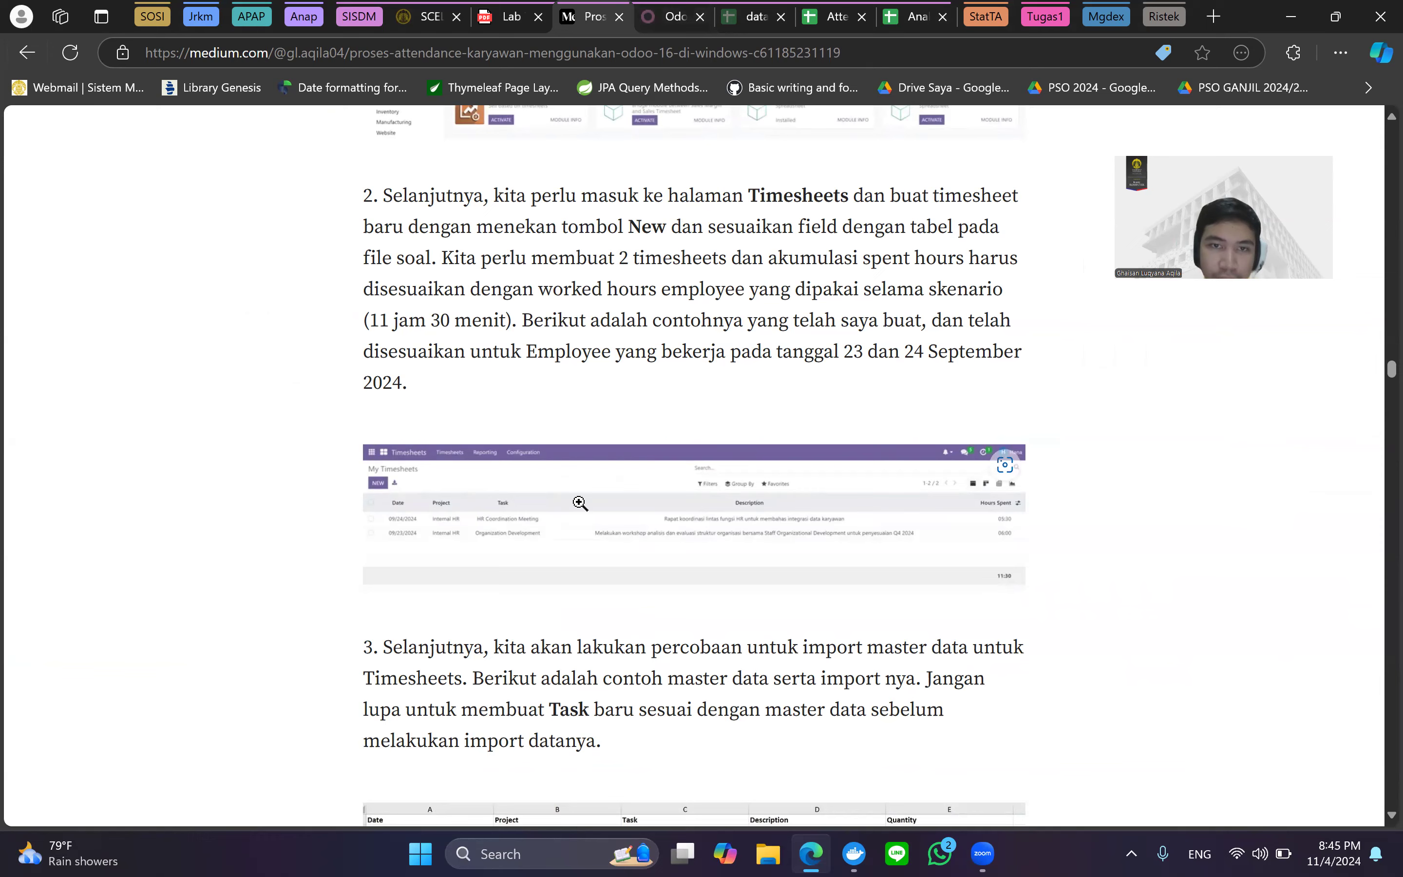
Open Odoo's Timesheets app from the apps menu, glancing back at the article.
{"action": "left_click", "coordinate": [678, 8]}
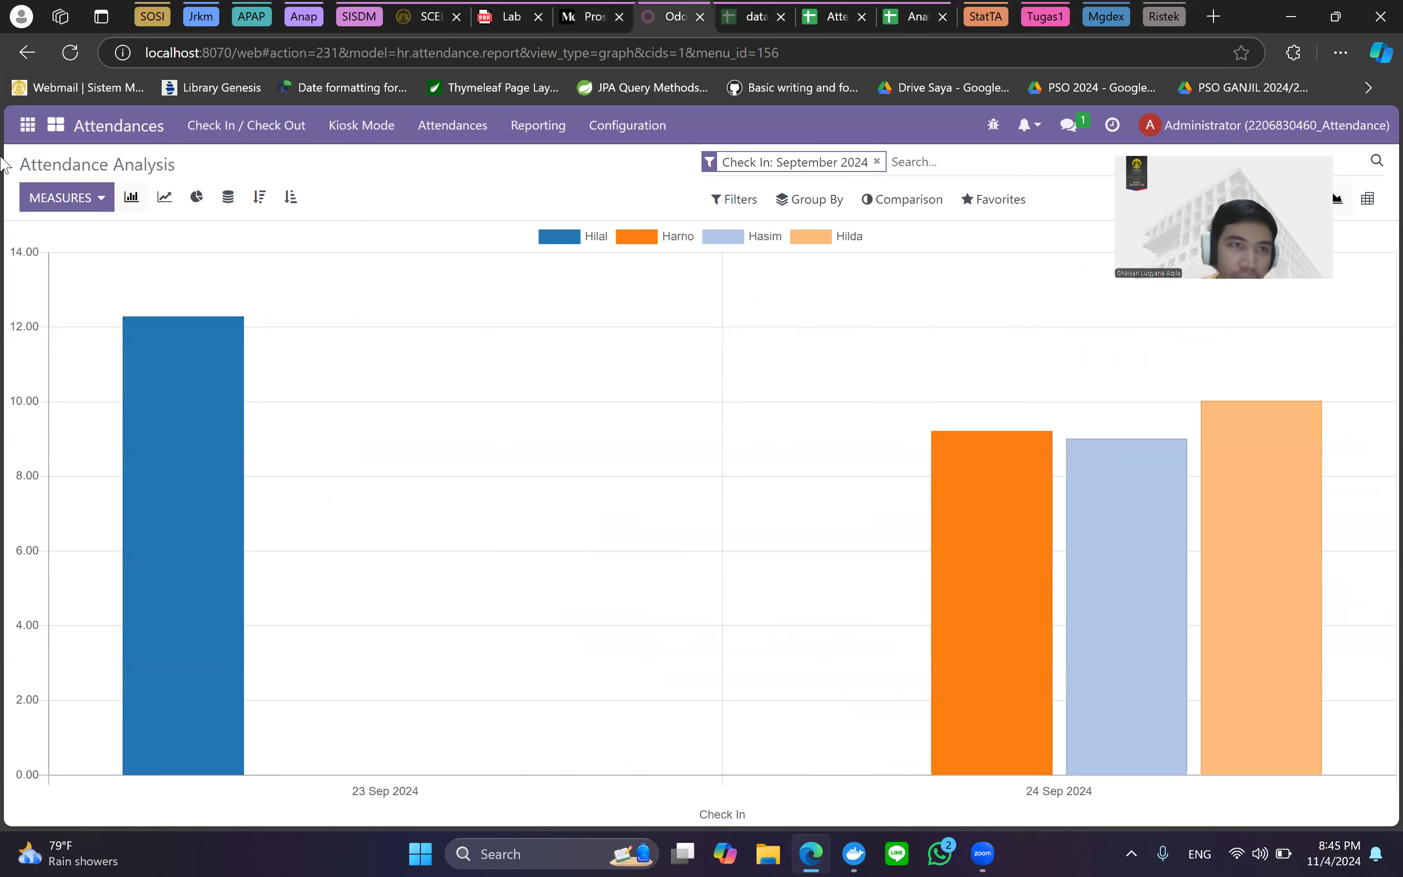
{"action": "left_click", "coordinate": [27, 125]}
{"action": "scroll", "coordinate": [68, 267], "scroll_direction": "down", "scroll_amount": 2}
{"action": "scroll", "coordinate": [68, 267], "scroll_direction": "up", "scroll_amount": 2}
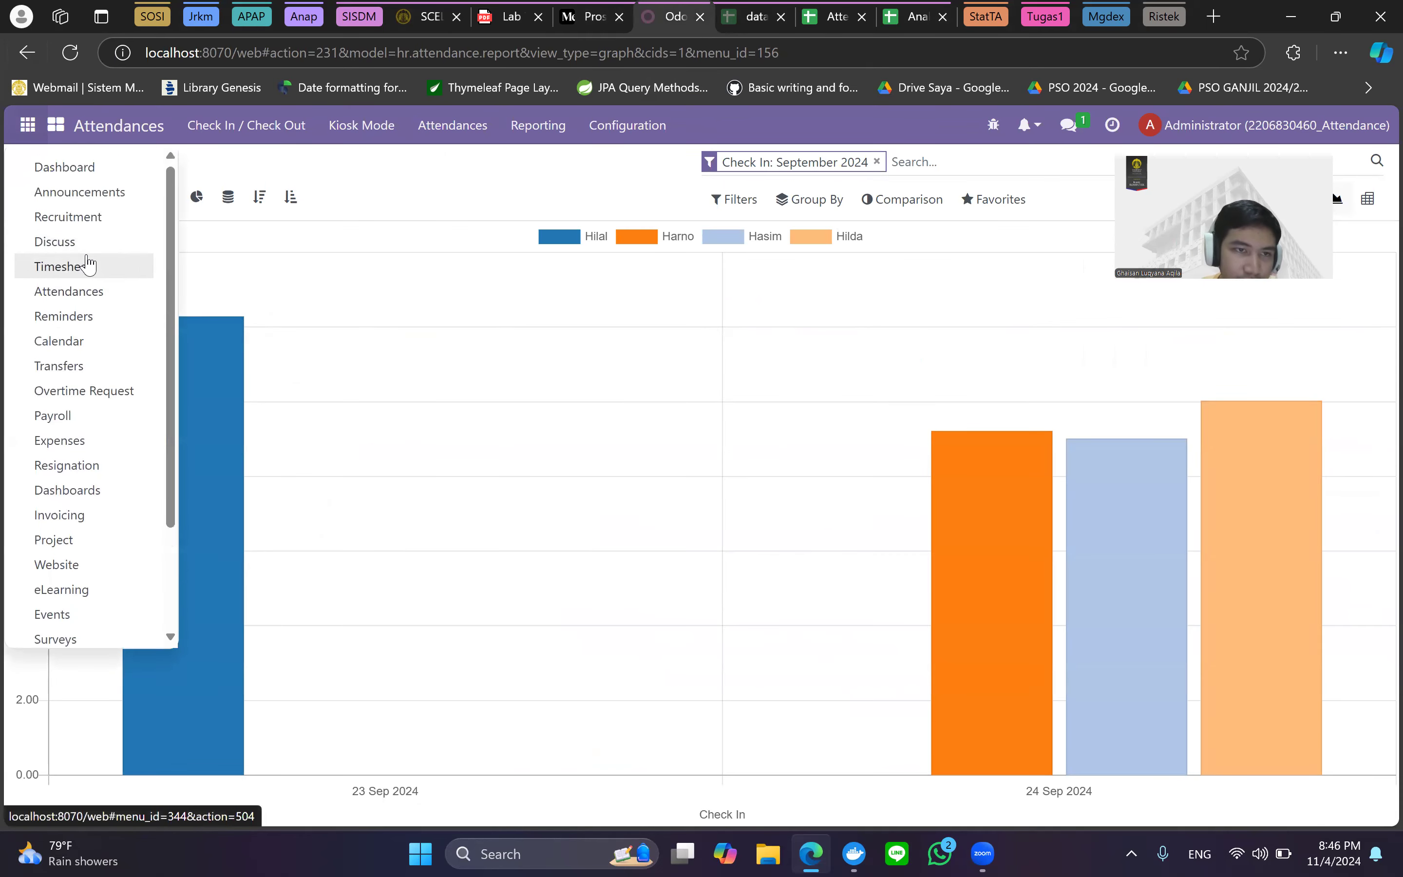
{"action": "left_click", "coordinate": [88, 264]}
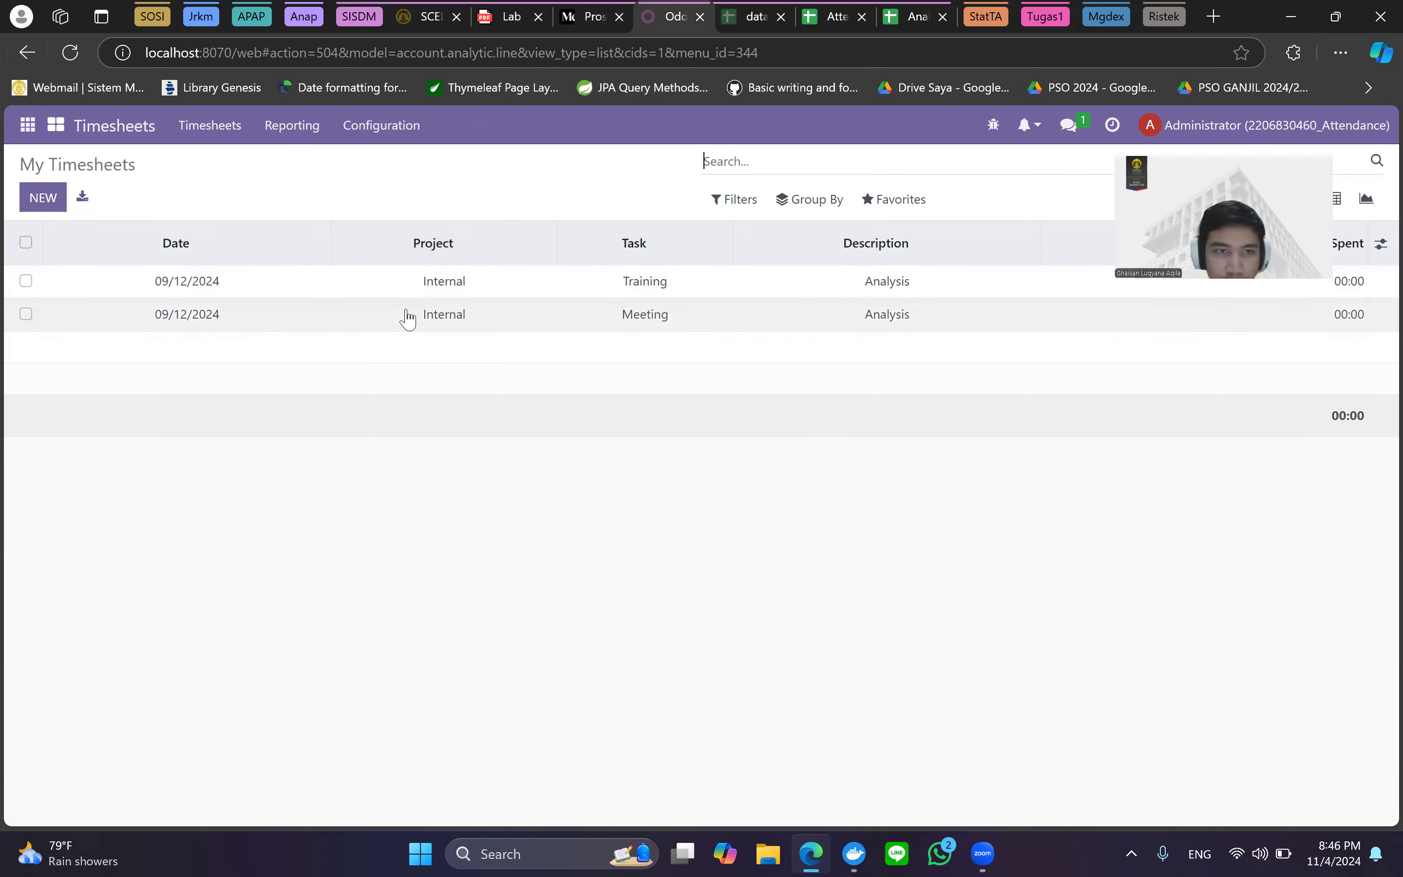
{"action": "left_click", "coordinate": [603, 7]}
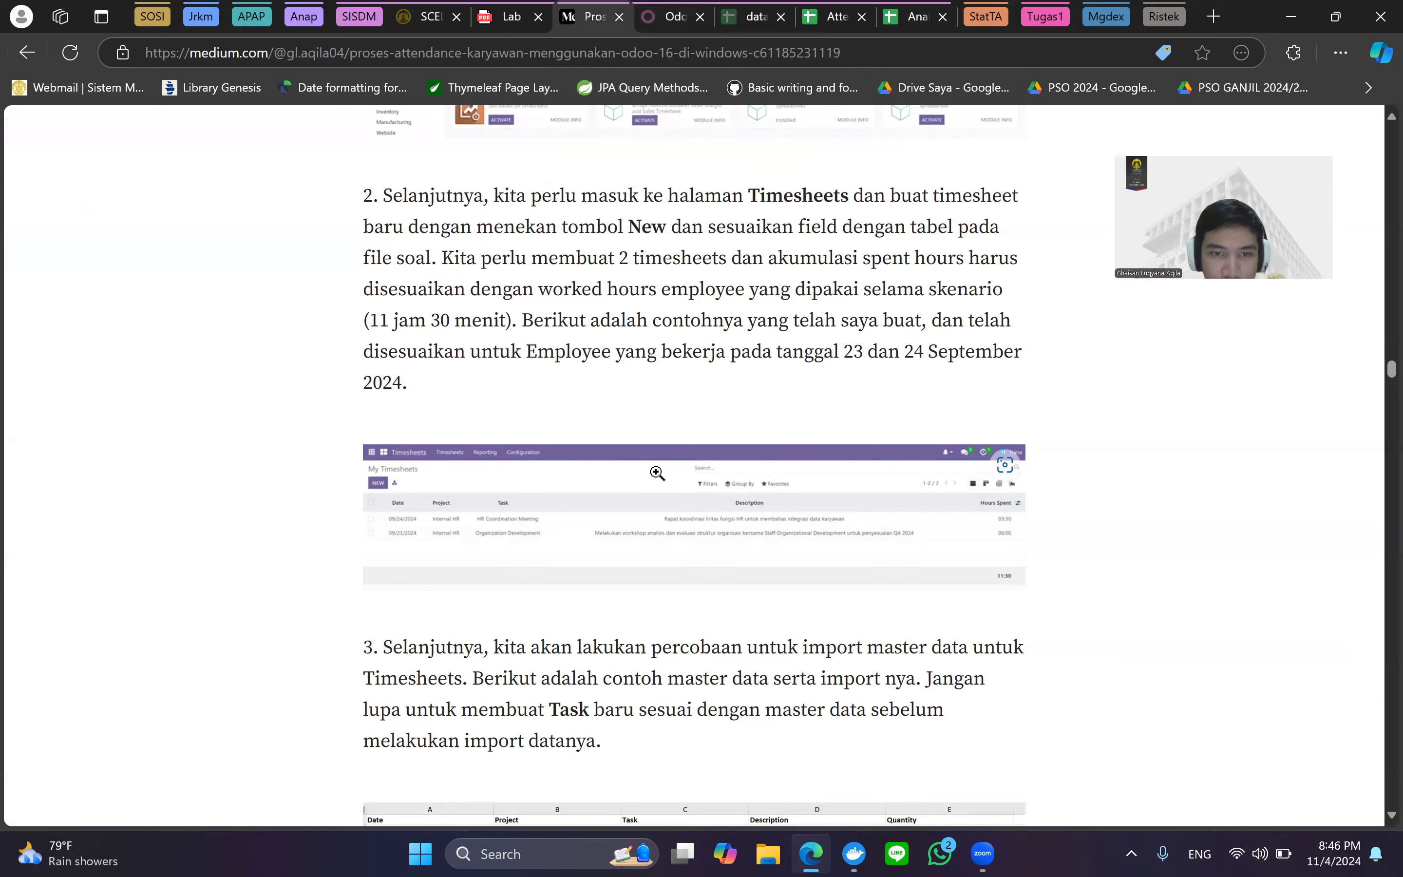
{"action": "scroll", "coordinate": [667, 436], "scroll_direction": "down", "scroll_amount": 1}
Show the My Timesheets list with its two 00:00 entries, then return to the article.
{"action": "left_click", "coordinate": [674, 16]}
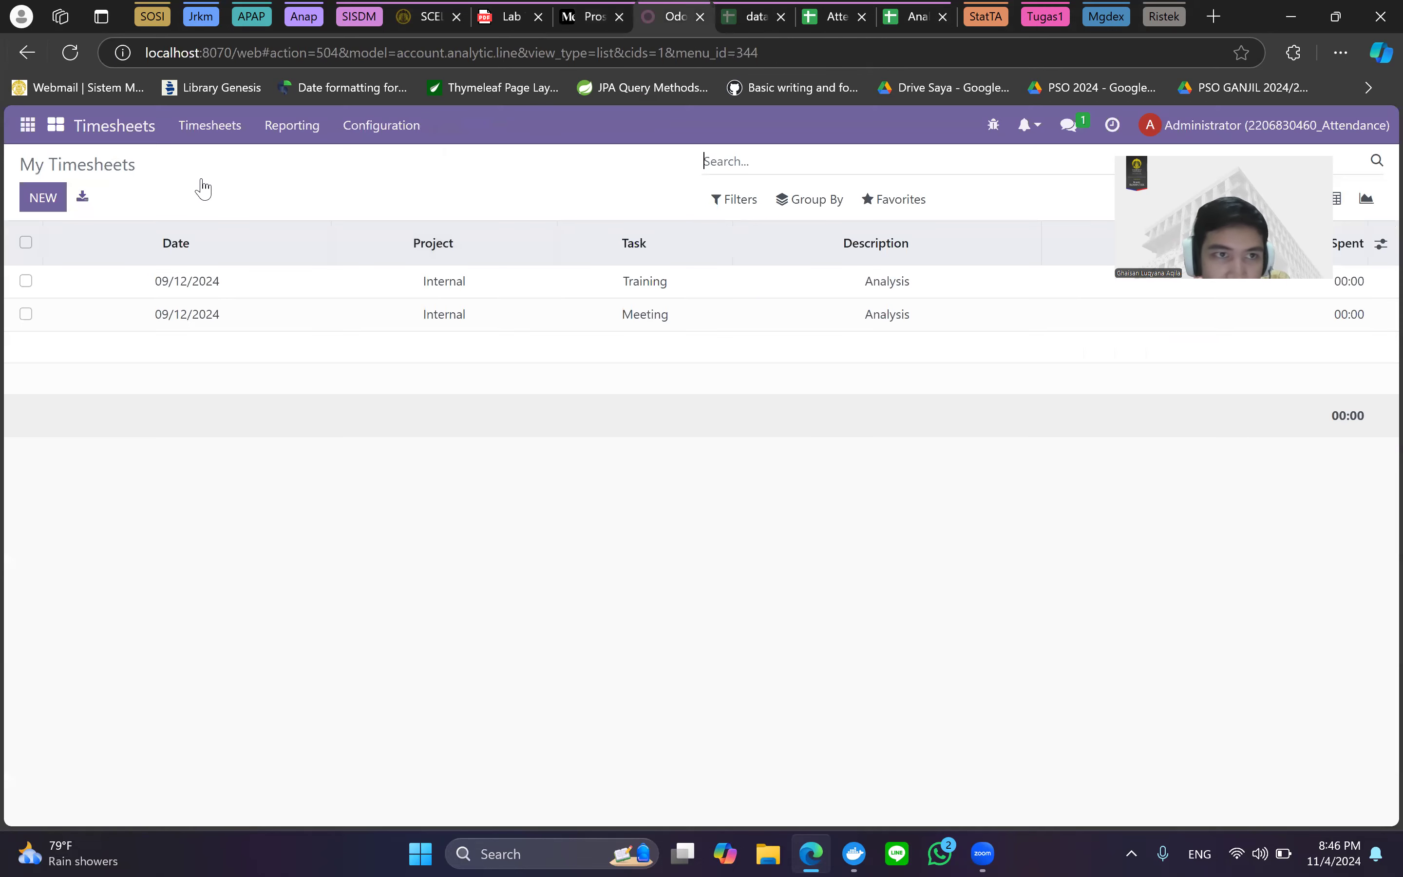
{"action": "left_click", "coordinate": [200, 132]}
{"action": "left_click", "coordinate": [213, 172]}
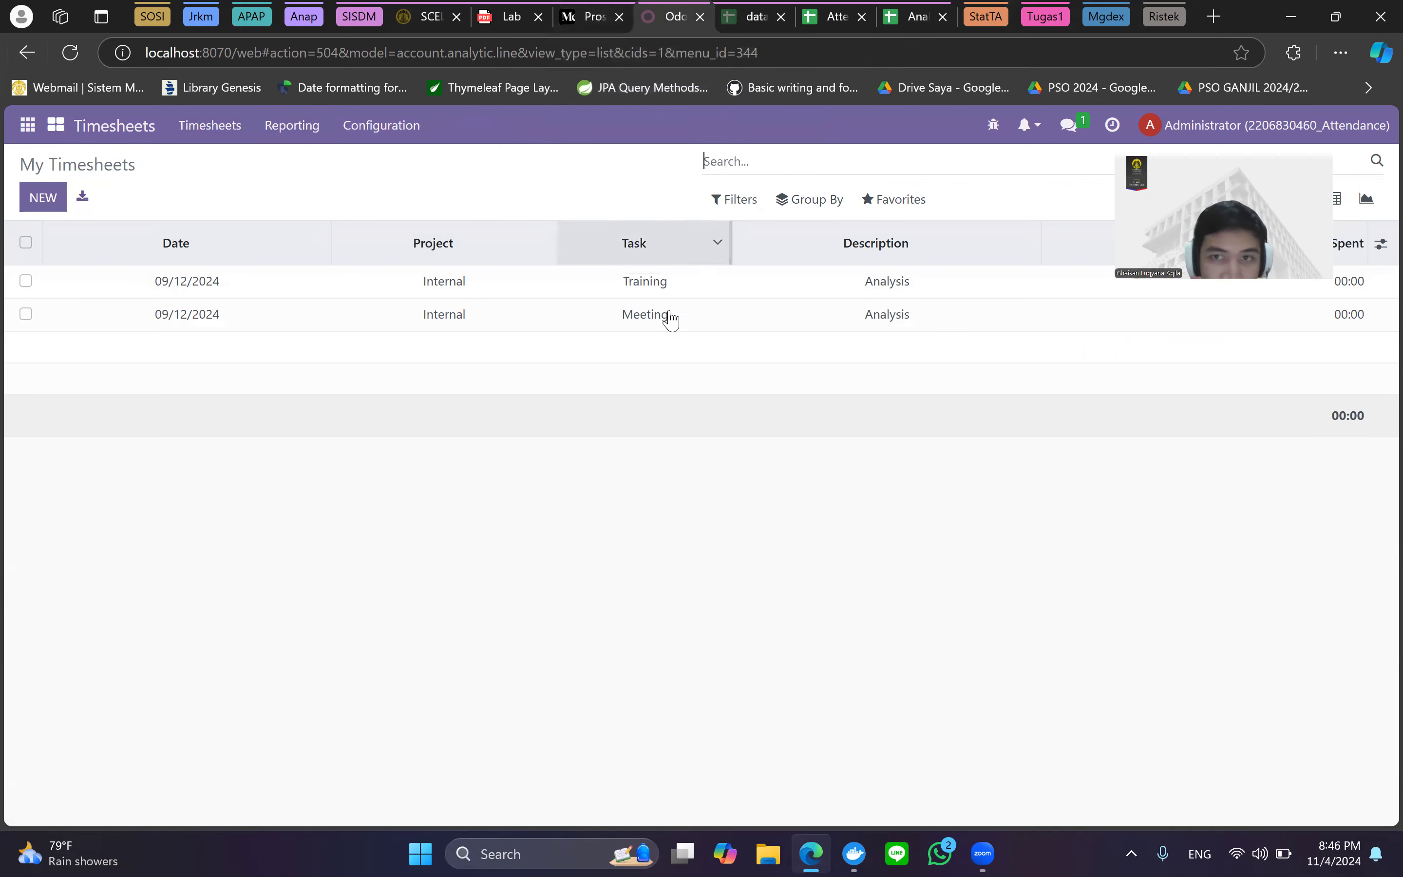
{"action": "left_click", "coordinate": [618, 5]}
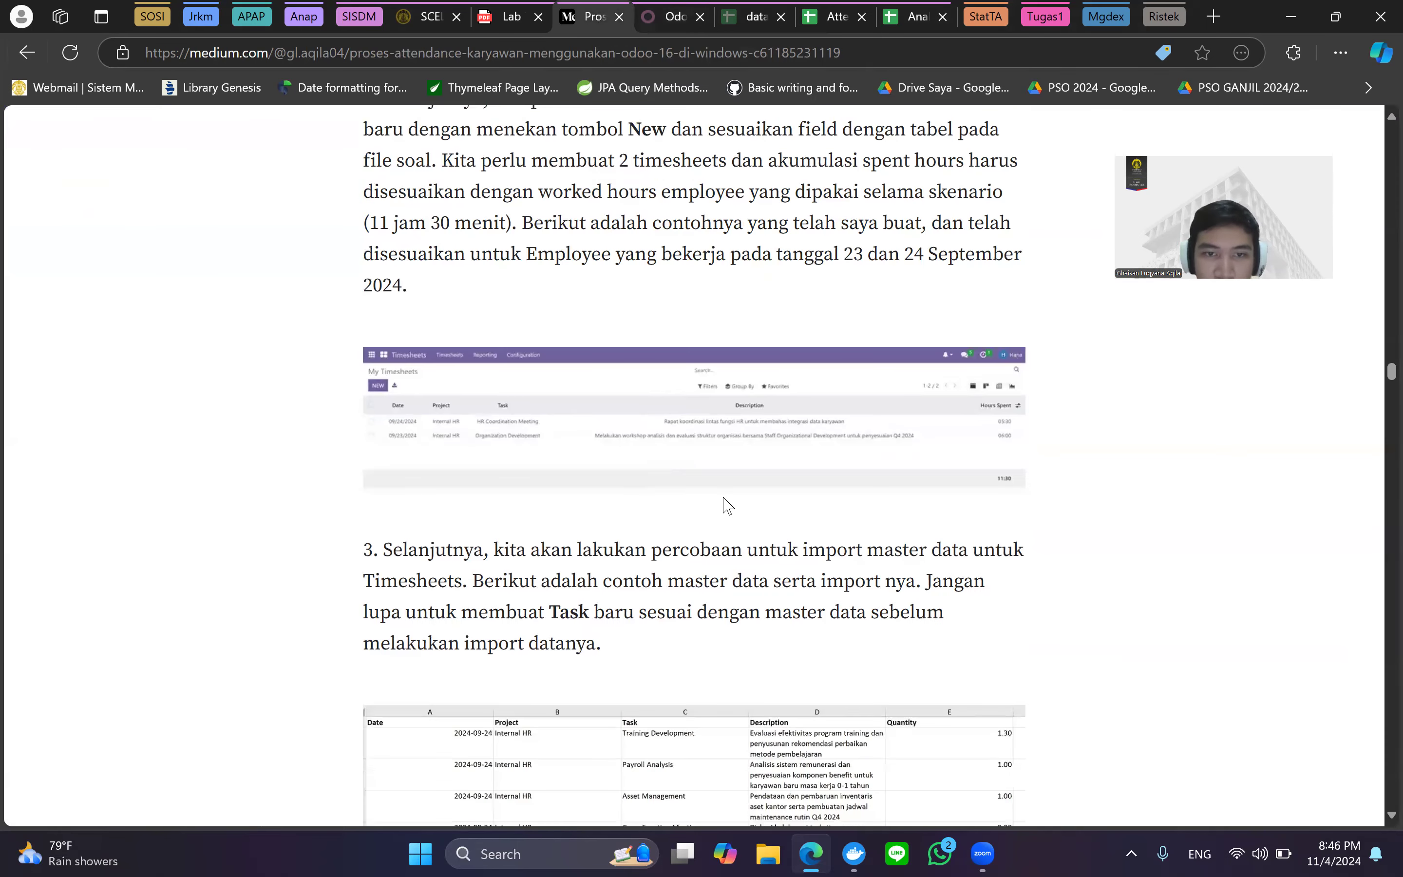
Scroll to step 3's table of four 2024-09-24 Internal HR tasks, resetting zoom with Ctrl+minus.
{"action": "scroll", "coordinate": [727, 506], "scroll_direction": "up", "scroll_amount": 2}
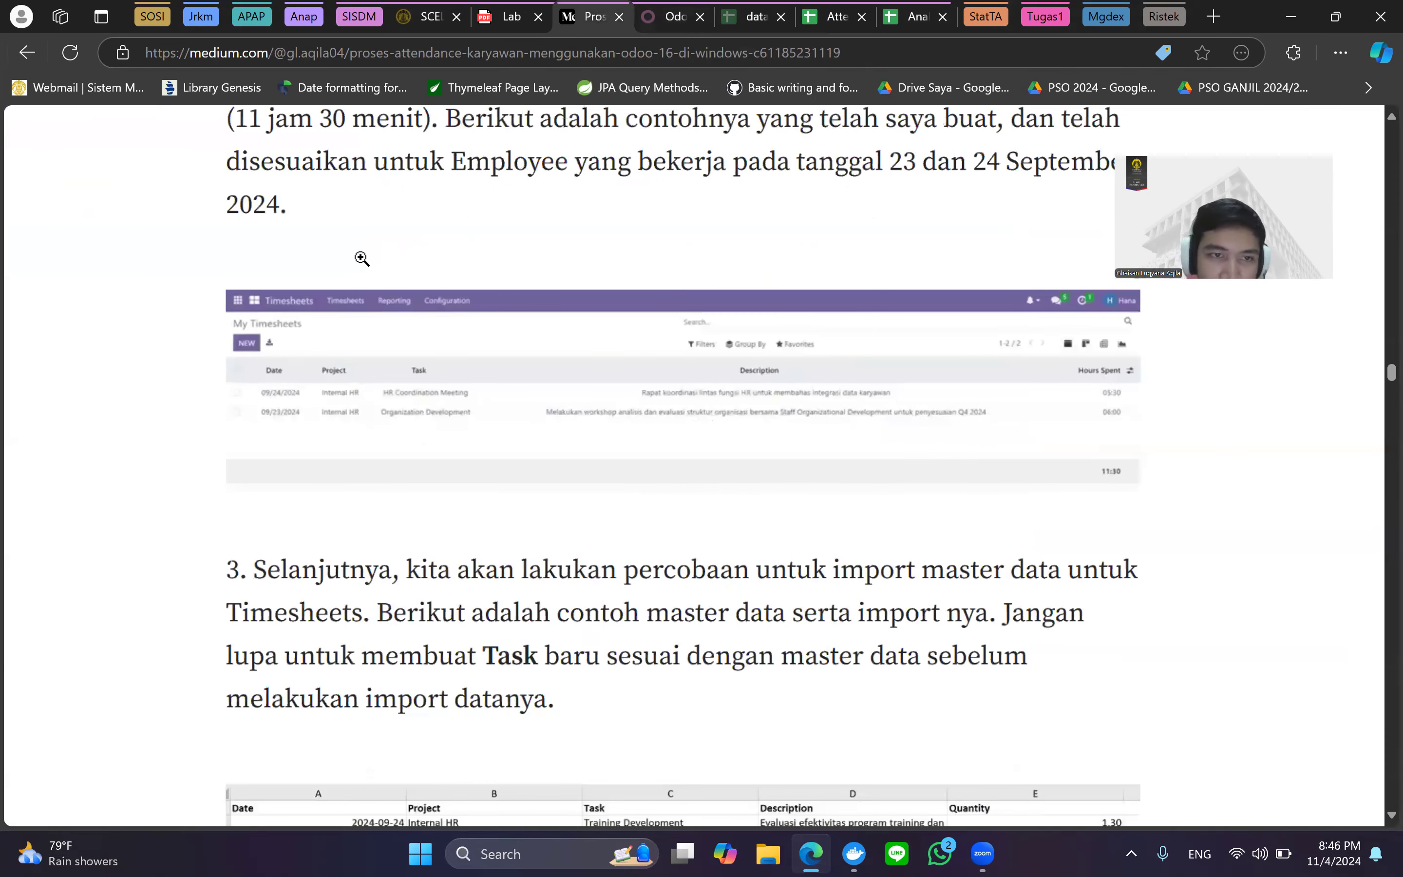
{"action": "scroll", "coordinate": [287, 350], "scroll_direction": "up", "scroll_amount": 1}
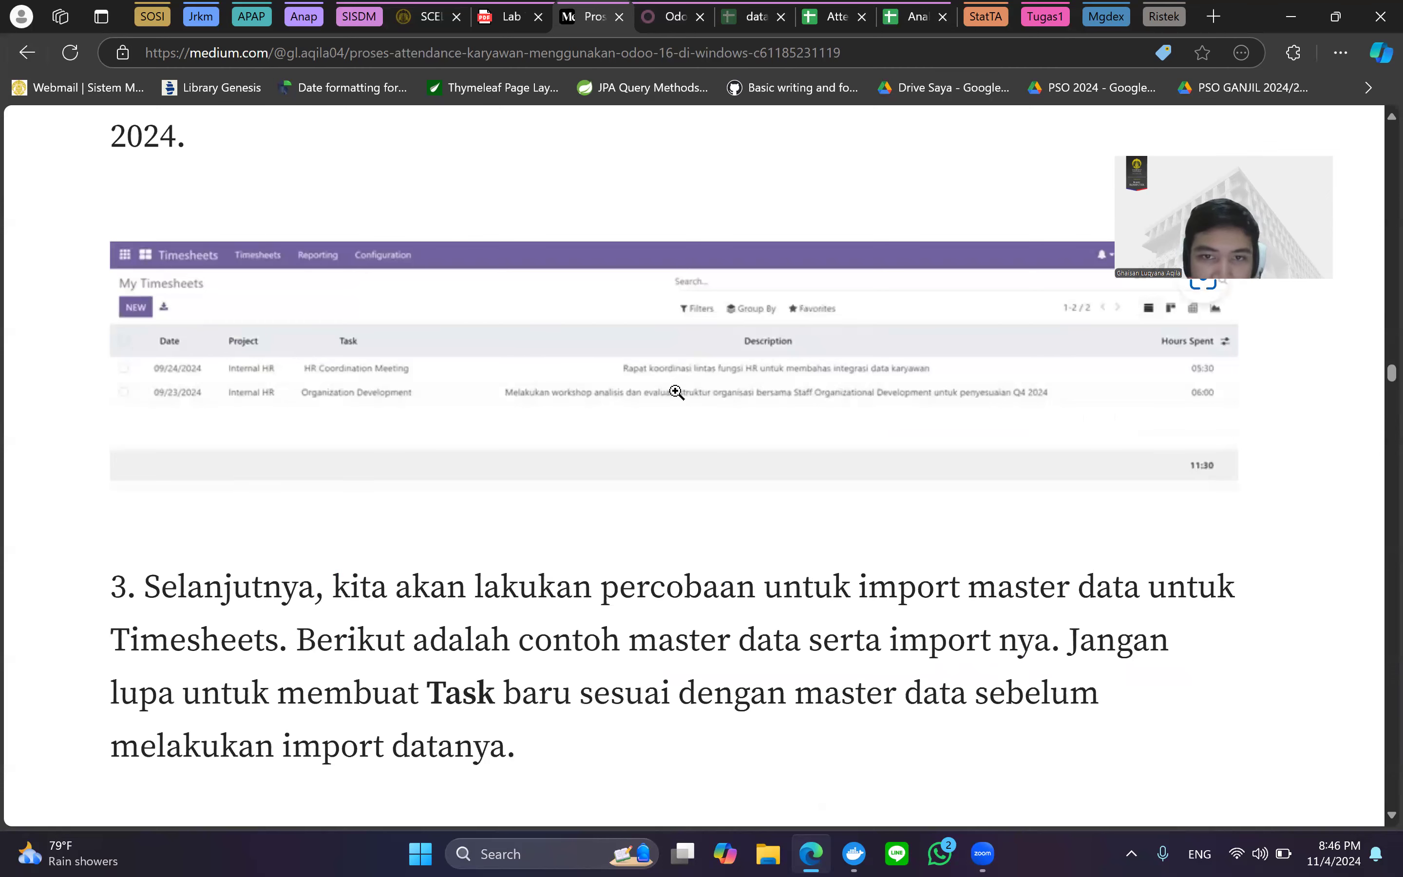
{"action": "scroll", "coordinate": [677, 392], "scroll_direction": "down", "scroll_amount": 1}
{"action": "scroll", "coordinate": [677, 393], "scroll_direction": "down", "scroll_amount": 1}
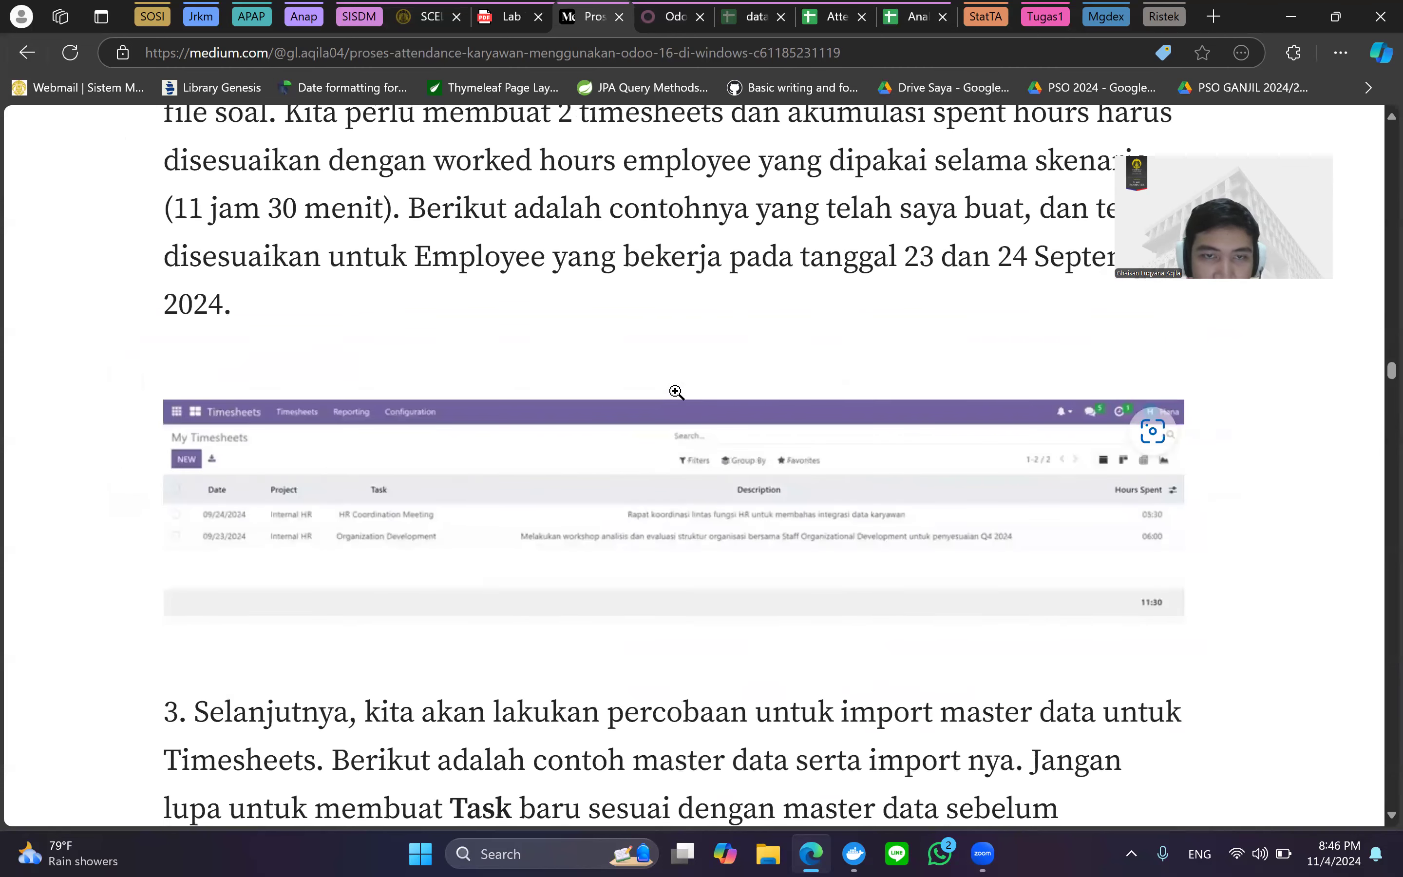
{"action": "scroll", "coordinate": [323, 479], "scroll_direction": "down", "scroll_amount": 1}
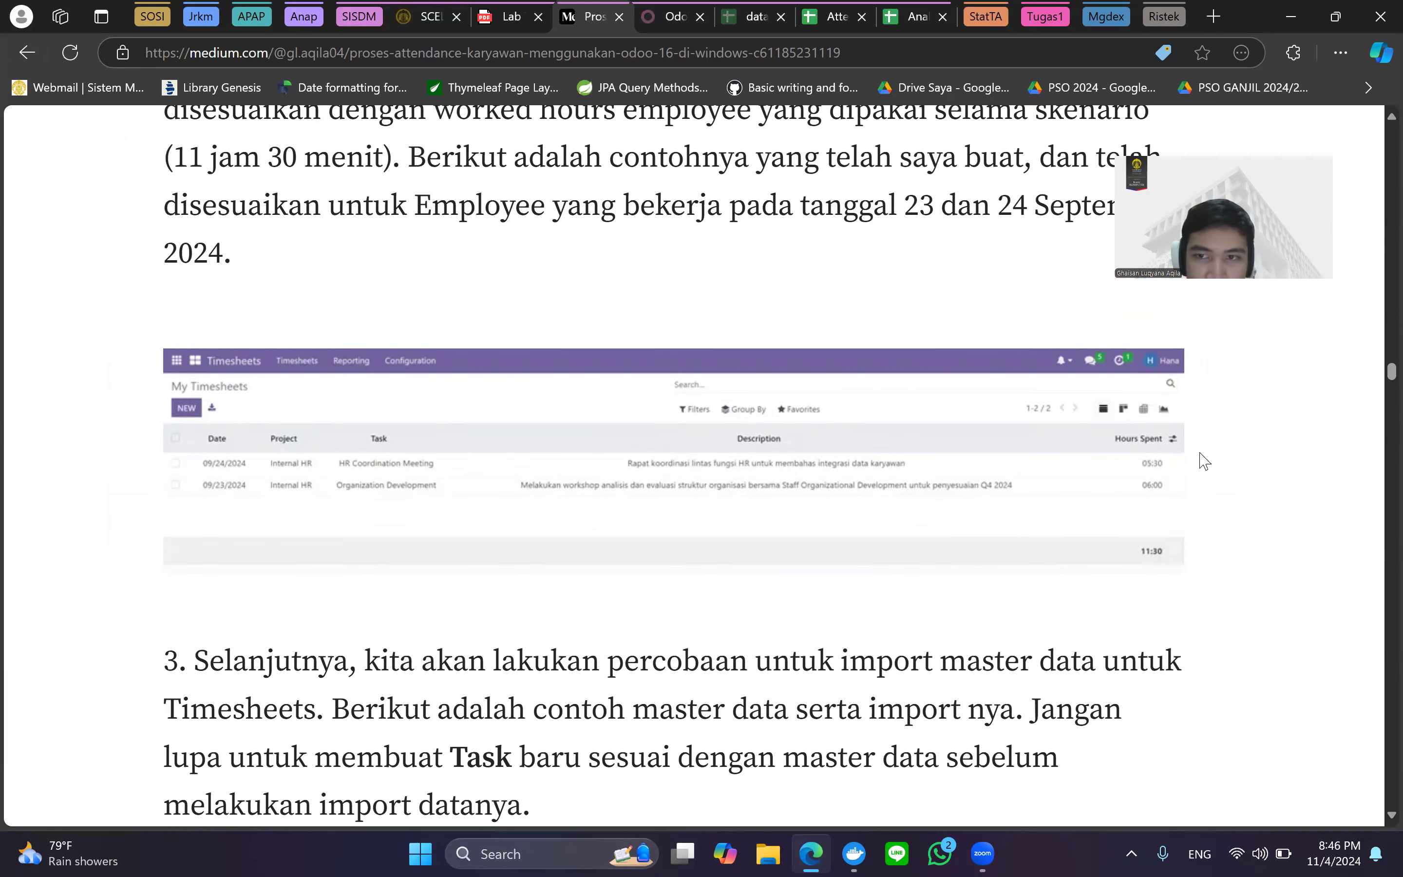
{"action": "scroll", "coordinate": [1205, 461], "scroll_direction": "down", "scroll_amount": 2}
{"action": "scroll", "coordinate": [1205, 461], "scroll_direction": "up", "scroll_amount": 1}
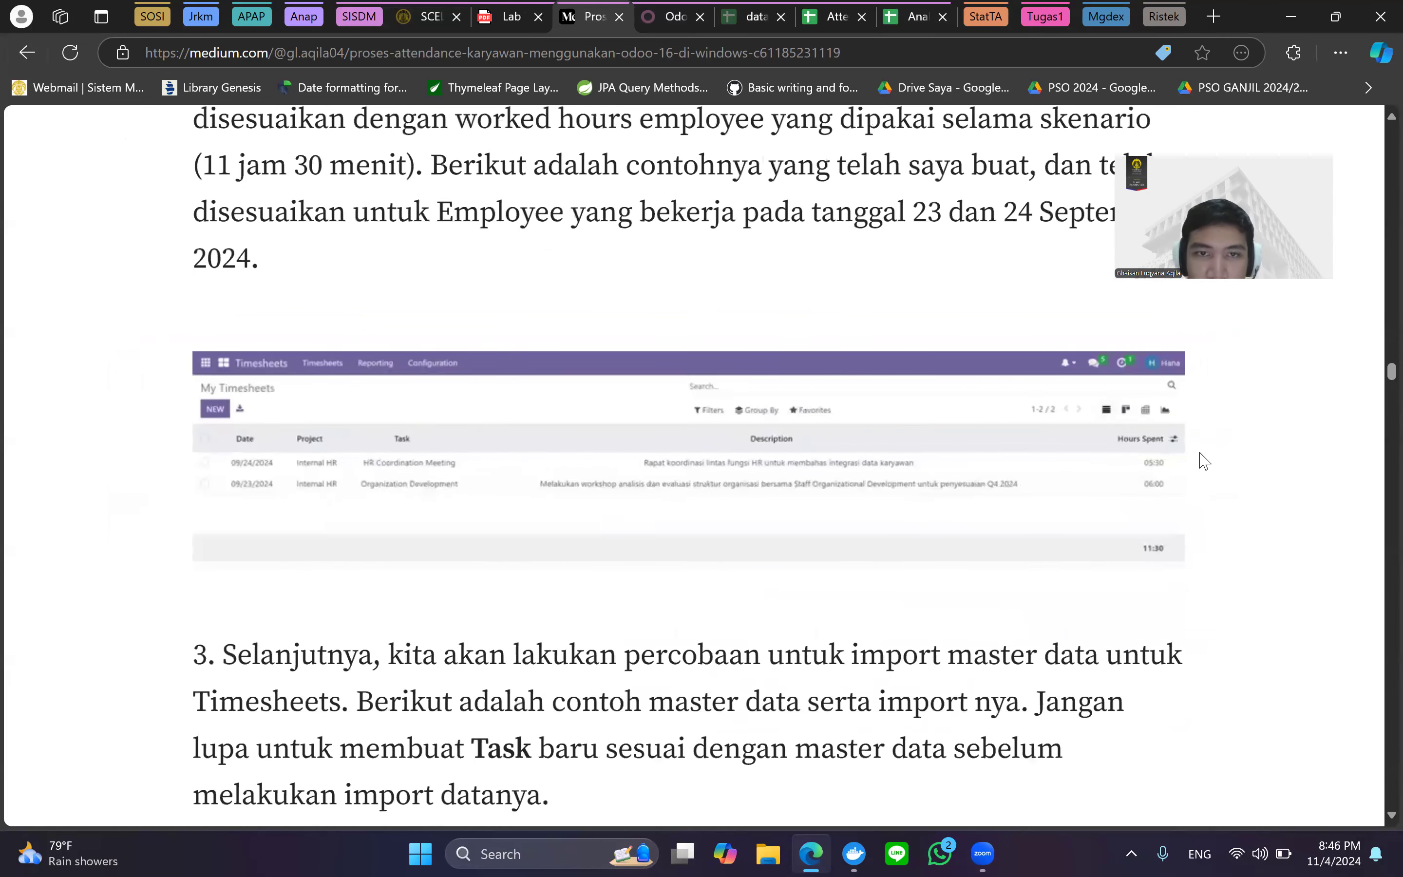
{"action": "scroll", "coordinate": [1204, 461], "scroll_direction": "down", "scroll_amount": 1}
{"action": "scroll", "coordinate": [1204, 461], "scroll_direction": "up", "scroll_amount": 2}
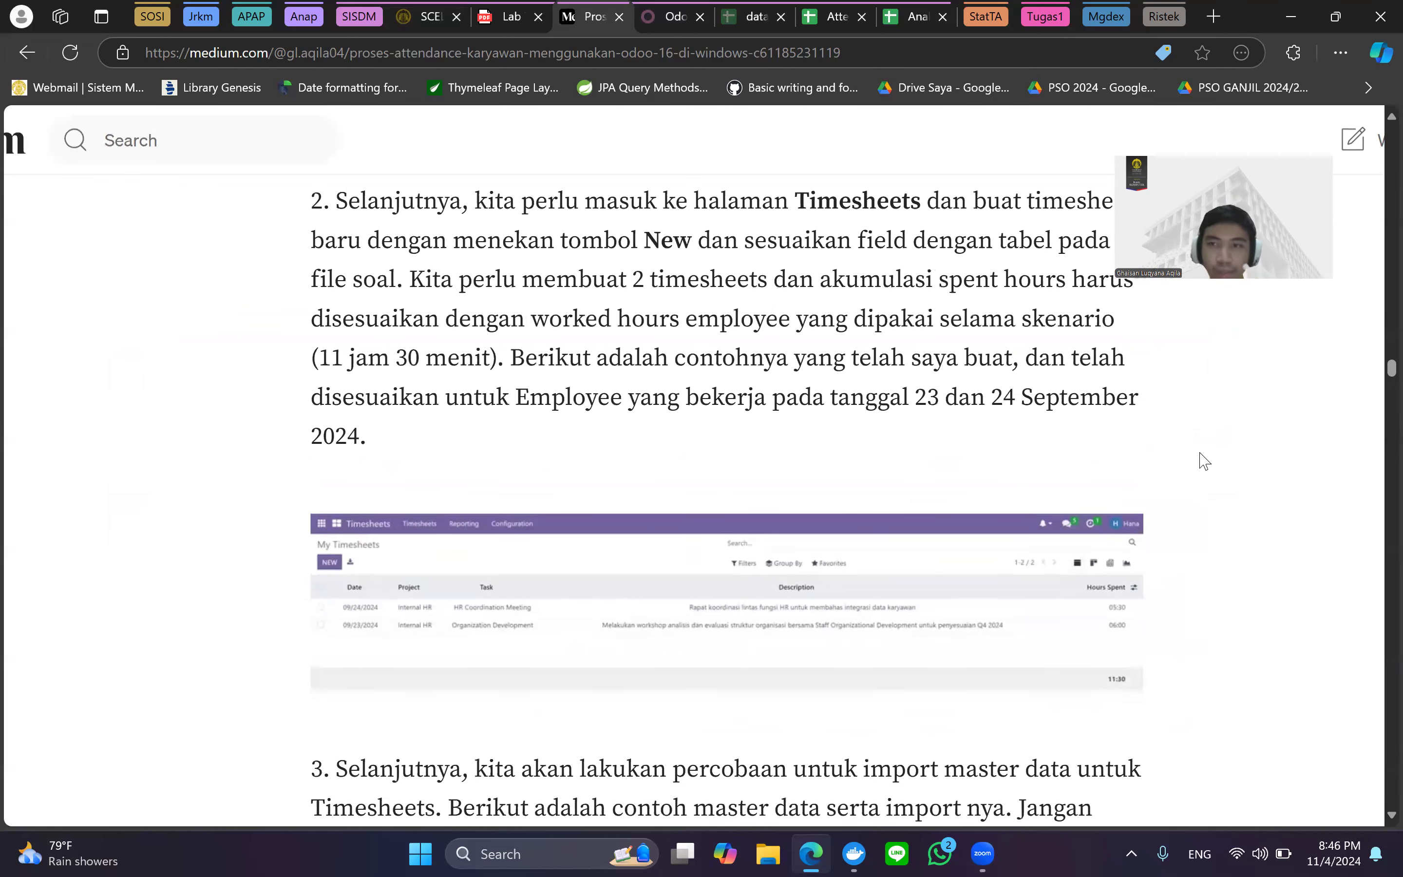
{"action": "scroll", "coordinate": [1204, 461], "scroll_direction": "down", "scroll_amount": 2}
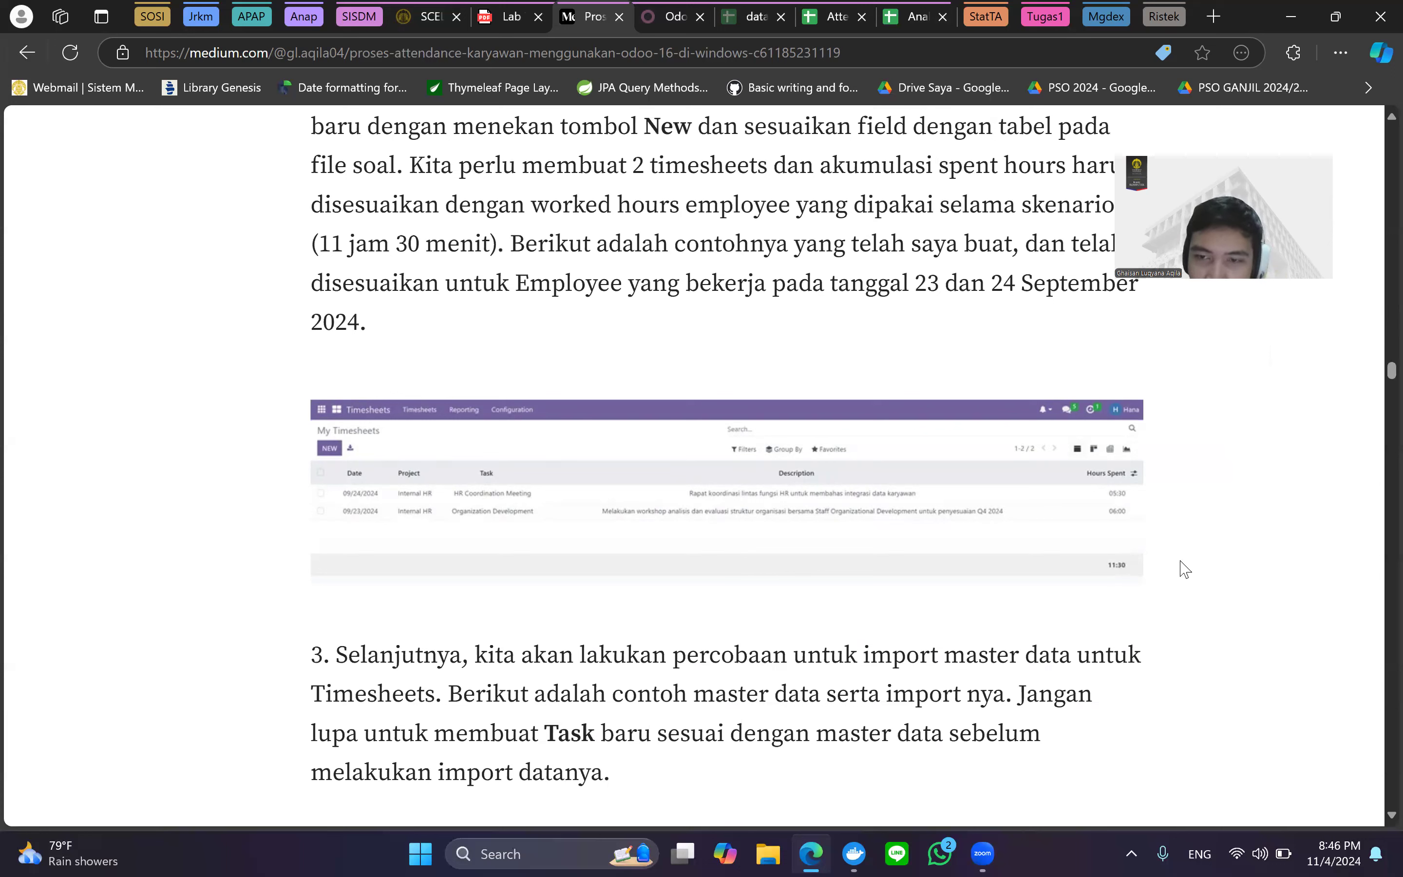
{"action": "scroll", "coordinate": [1185, 569], "scroll_direction": "up", "scroll_amount": 2}
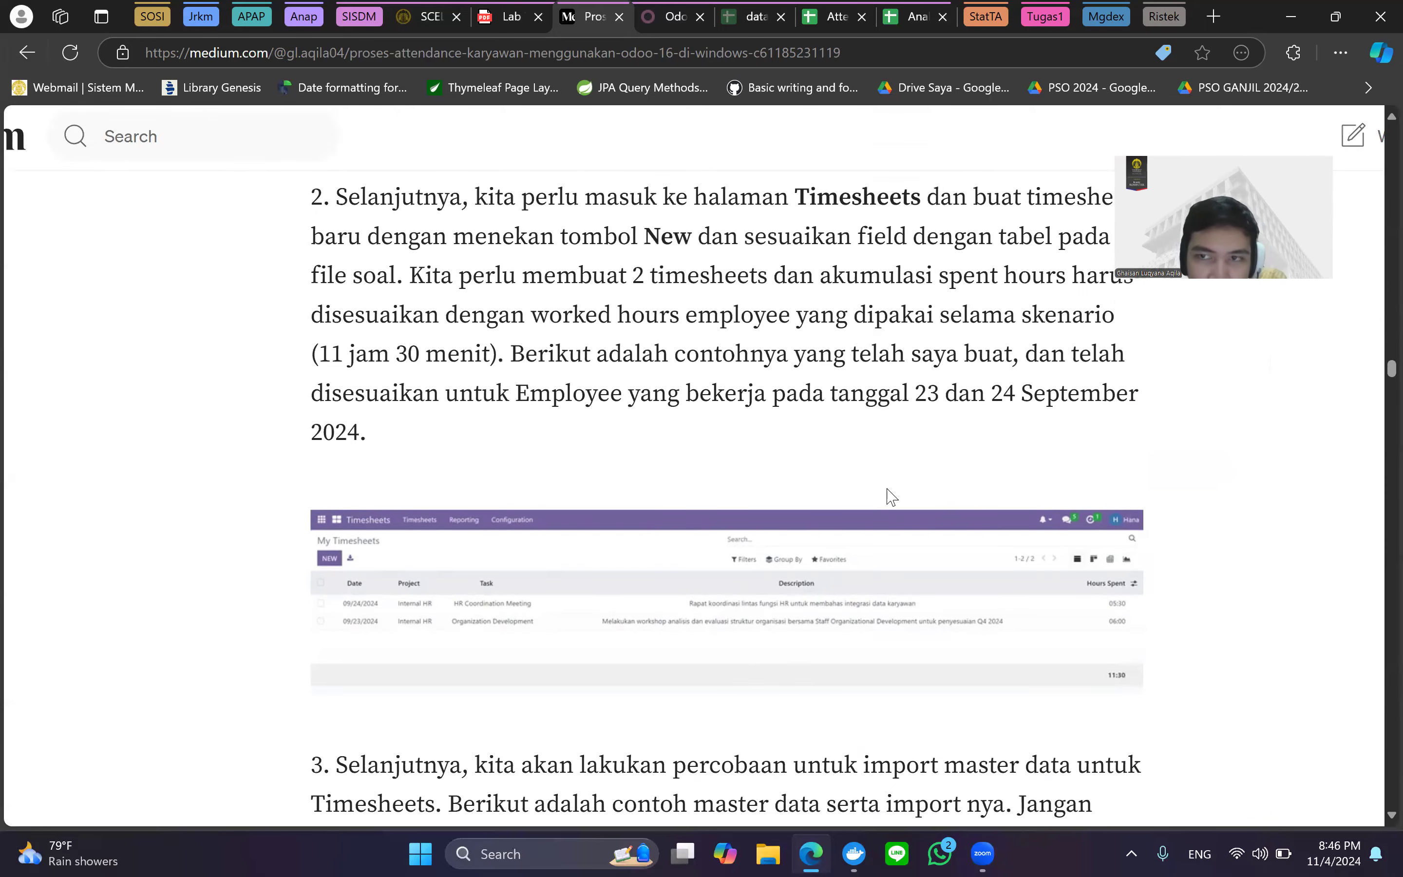
{"action": "key", "text": "ctrl+minus"}
{"action": "scroll", "coordinate": [888, 490], "scroll_direction": "down", "scroll_amount": 5}
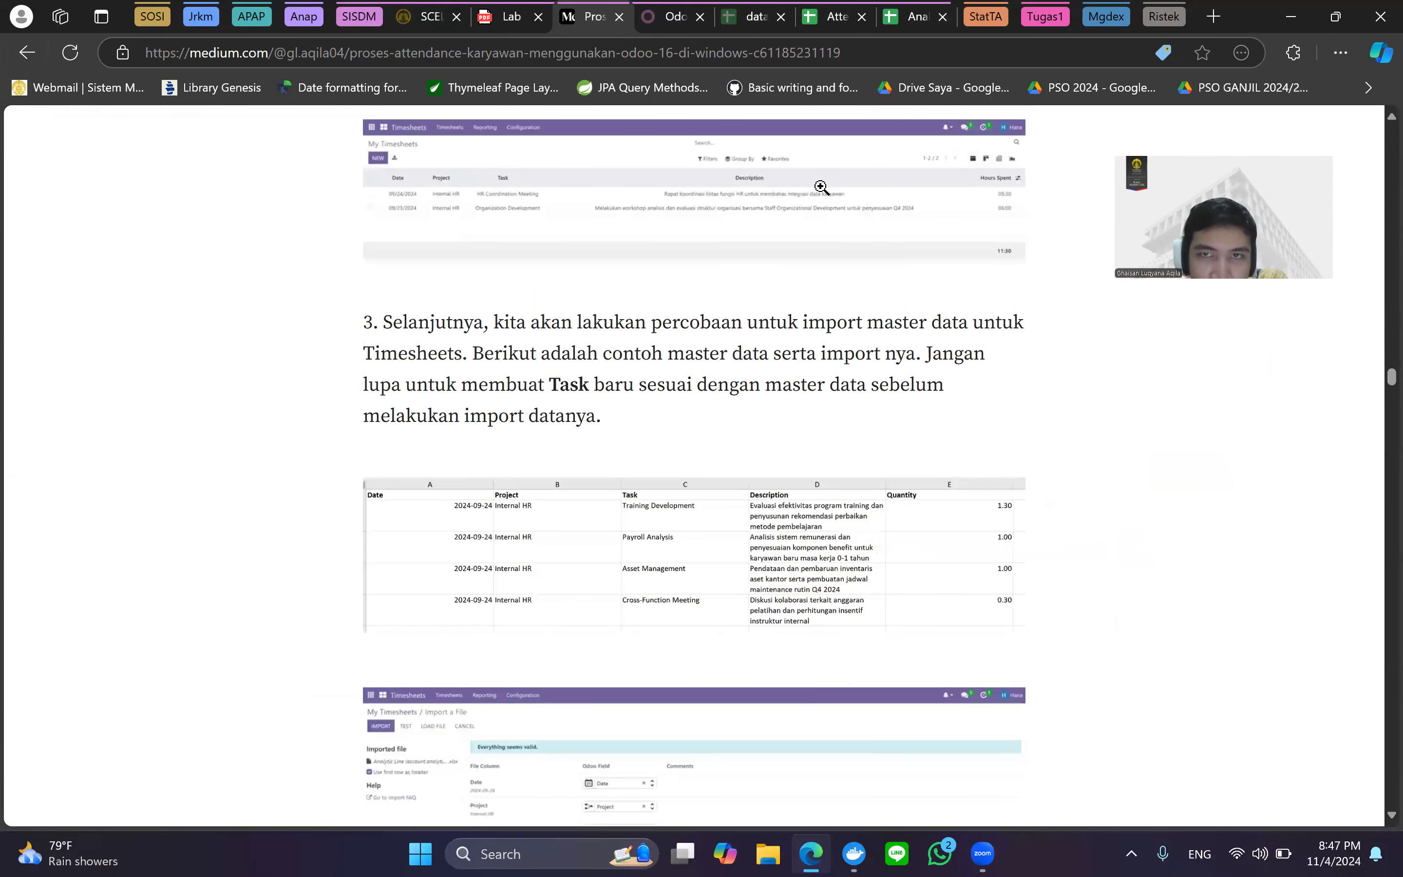
Look over the Analytic Line timesheet spreadsheet, then scroll the article to the import screenshots.
{"action": "left_click", "coordinate": [905, 8]}
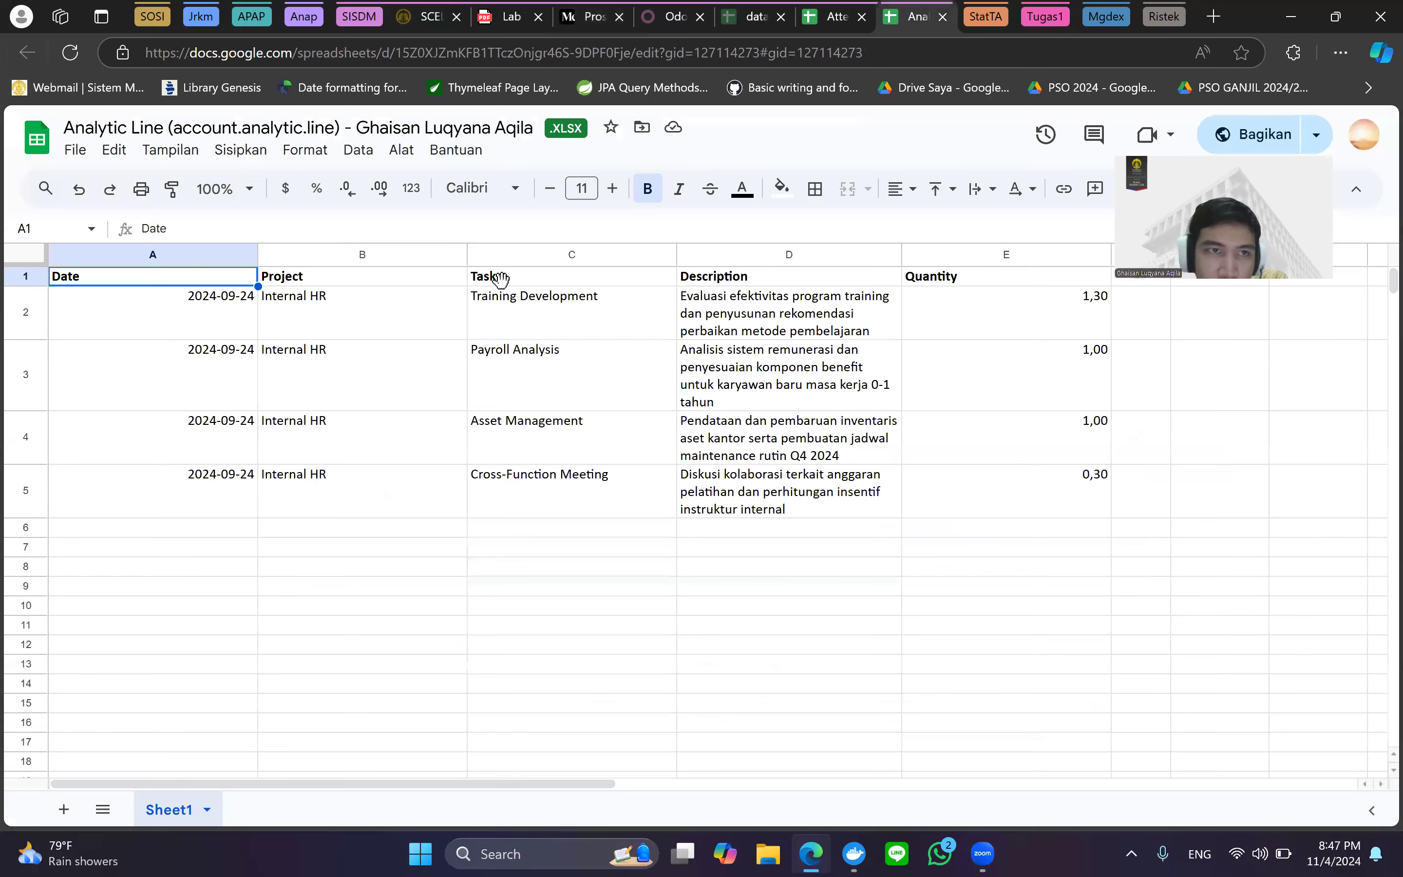
{"action": "left_click", "coordinate": [600, 15]}
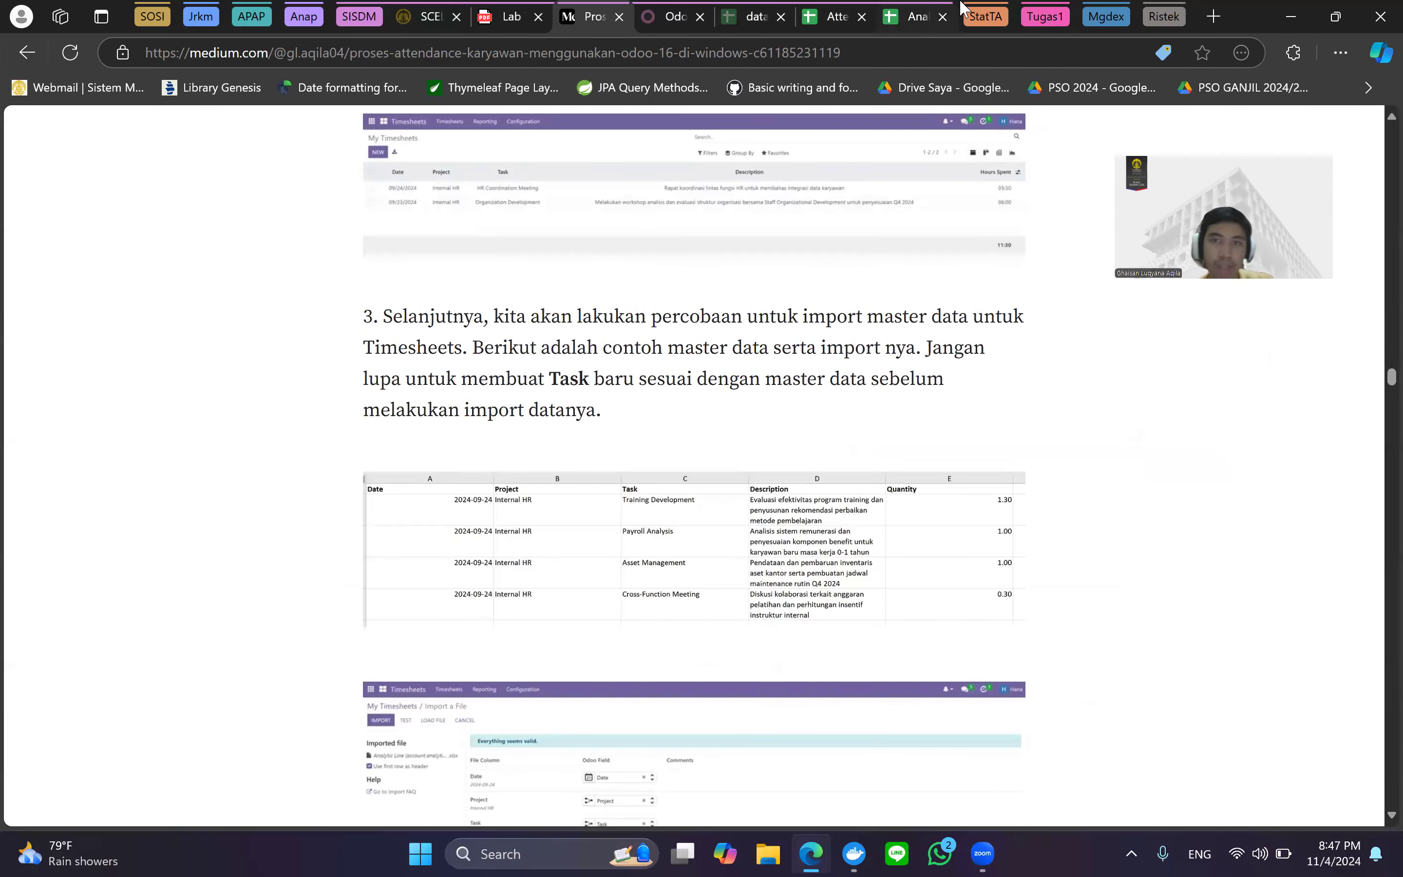
{"action": "left_click", "coordinate": [935, 10]}
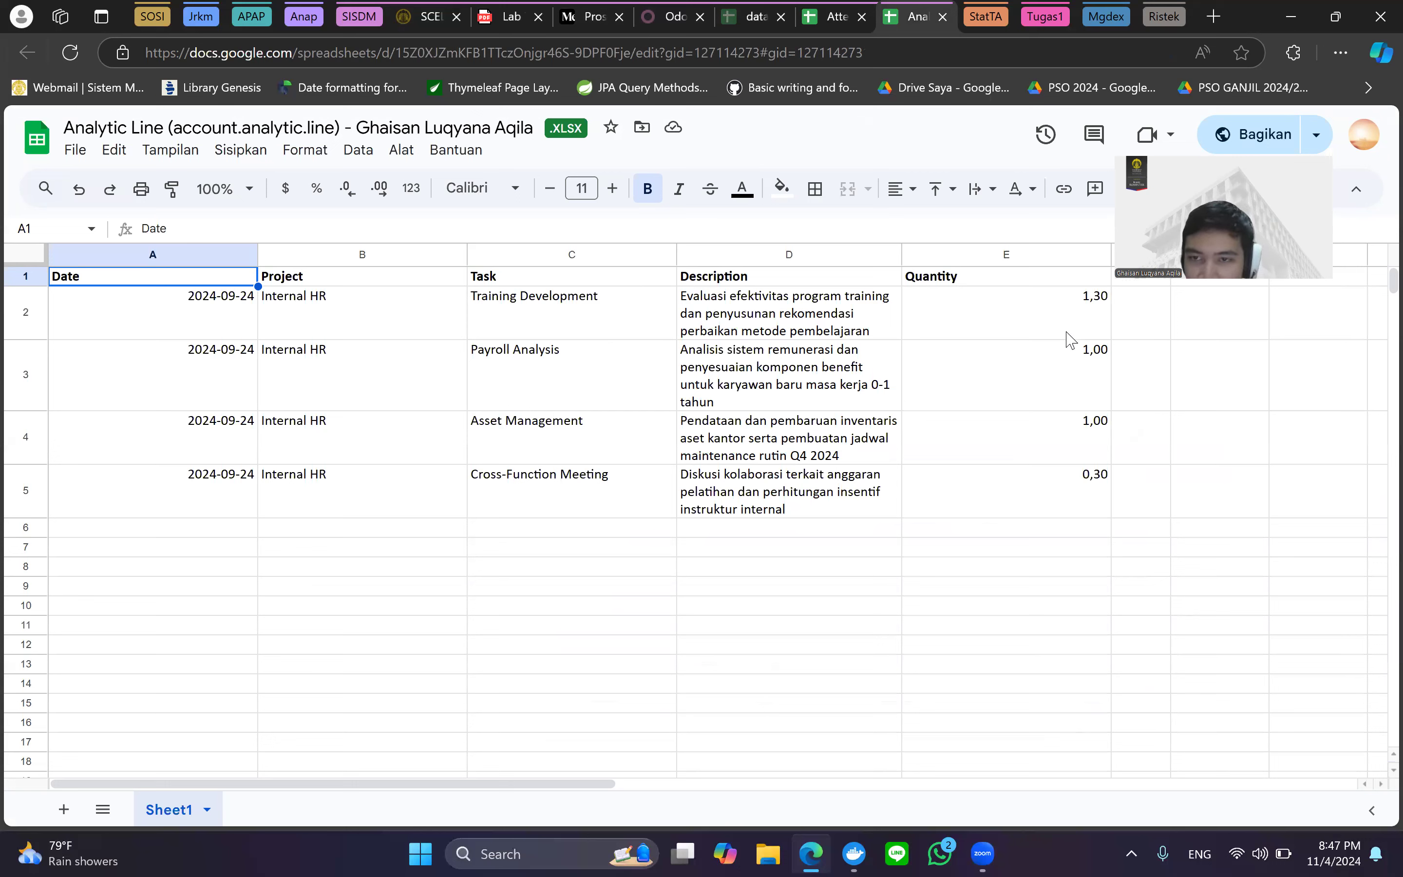
{"action": "key", "text": "ctrl+shift+Tab"}
{"action": "key", "text": "ctrl+shift+Tab"}
{"action": "key", "text": "ctrl+shift+Tab"}
{"action": "key", "text": "ctrl+shift+Tab"}
{"action": "scroll", "coordinate": [799, 539], "scroll_direction": "down", "scroll_amount": 5}
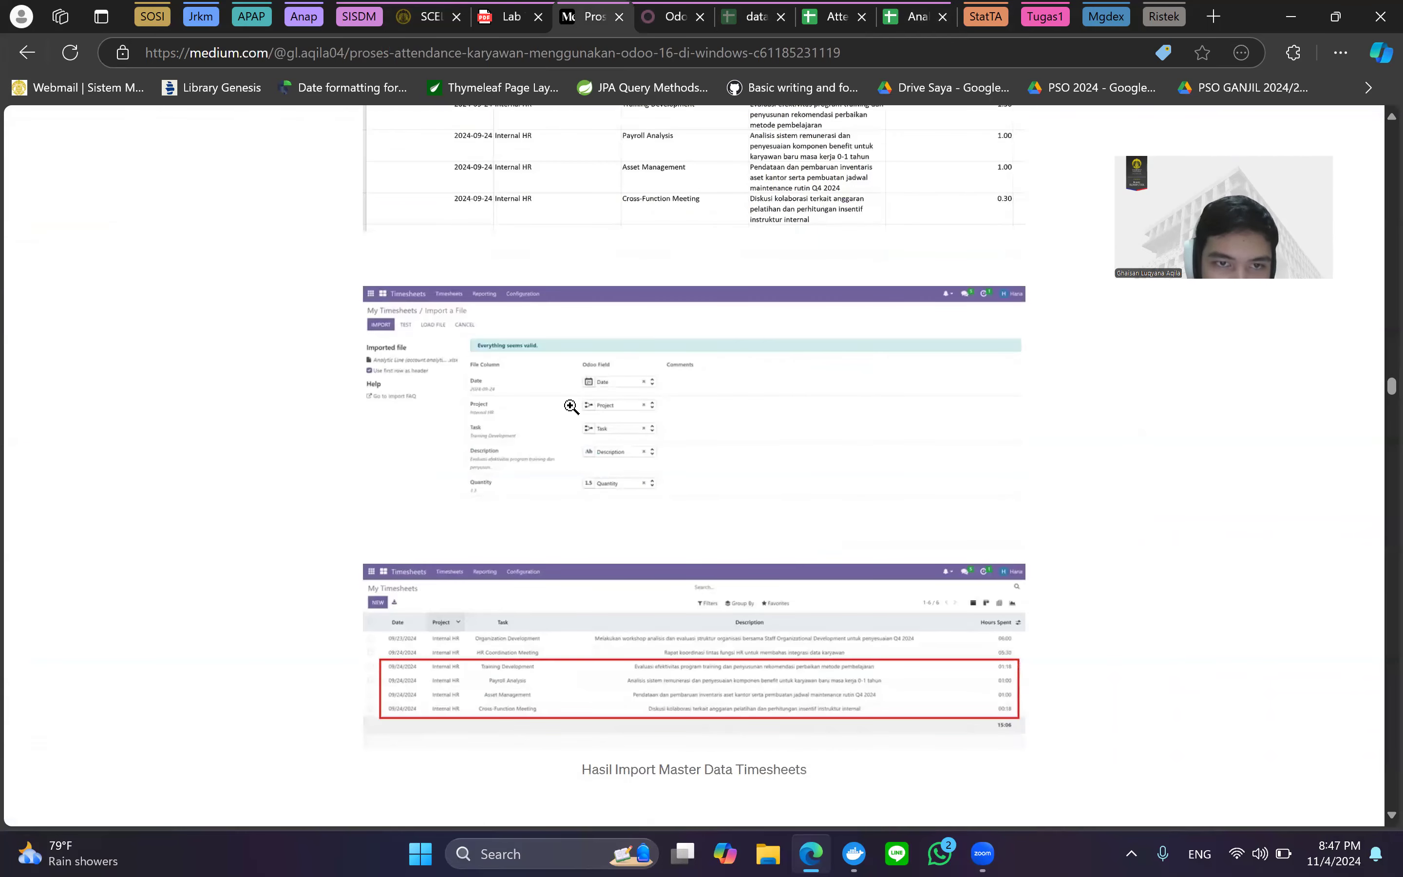
Scroll past the timesheet import result figure to the 'Aktivasi Modul Ekstra HRMS Overtime' heading.
{"action": "scroll", "coordinate": [570, 405], "scroll_direction": "up", "scroll_amount": 5, "text": "ctrl"}
{"action": "scroll", "coordinate": [570, 406], "scroll_direction": "right", "scroll_amount": 3}
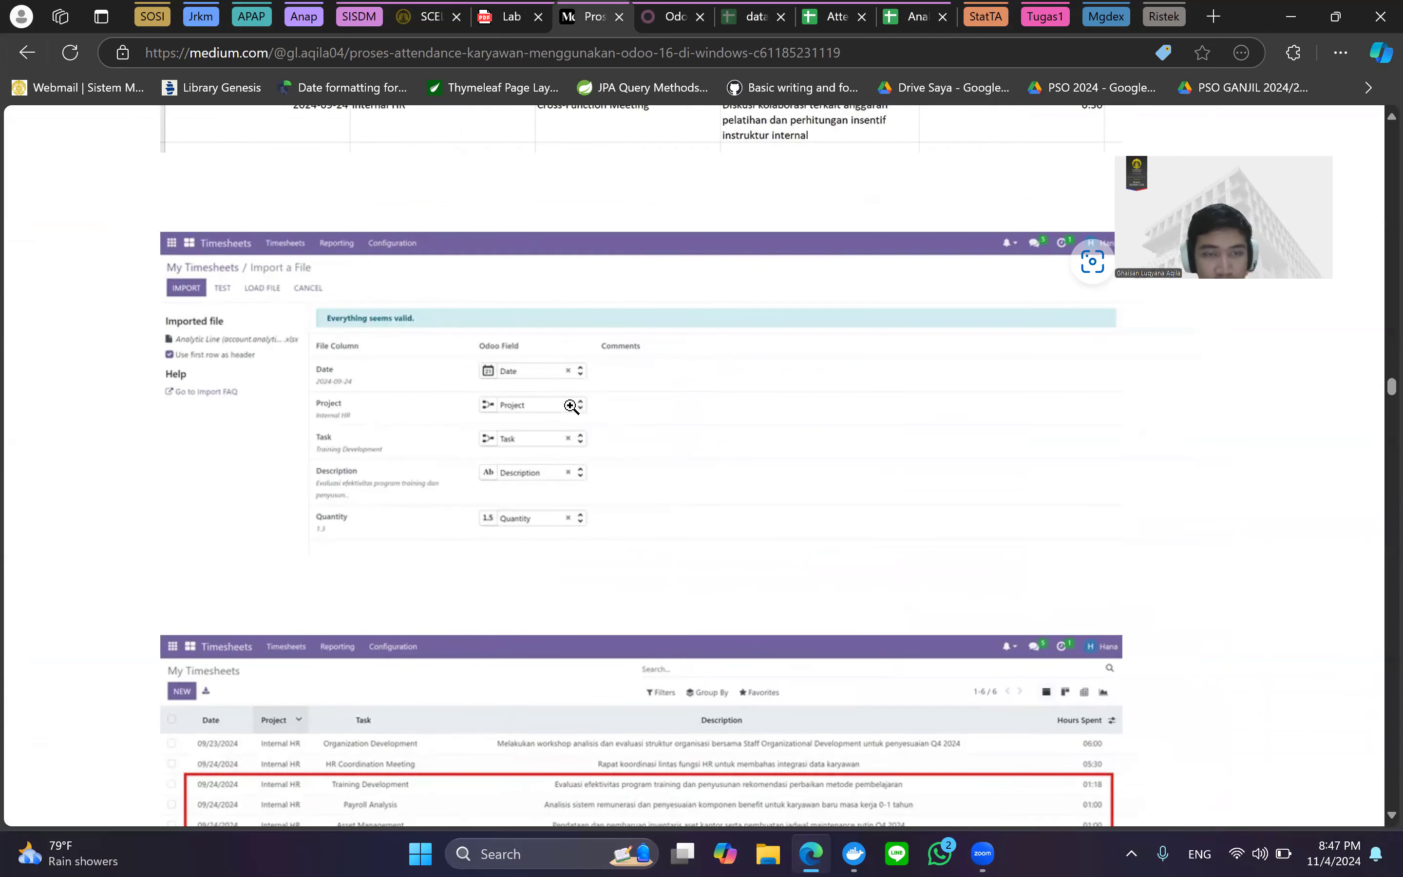
{"action": "scroll", "coordinate": [571, 405], "scroll_direction": "down", "scroll_amount": 5}
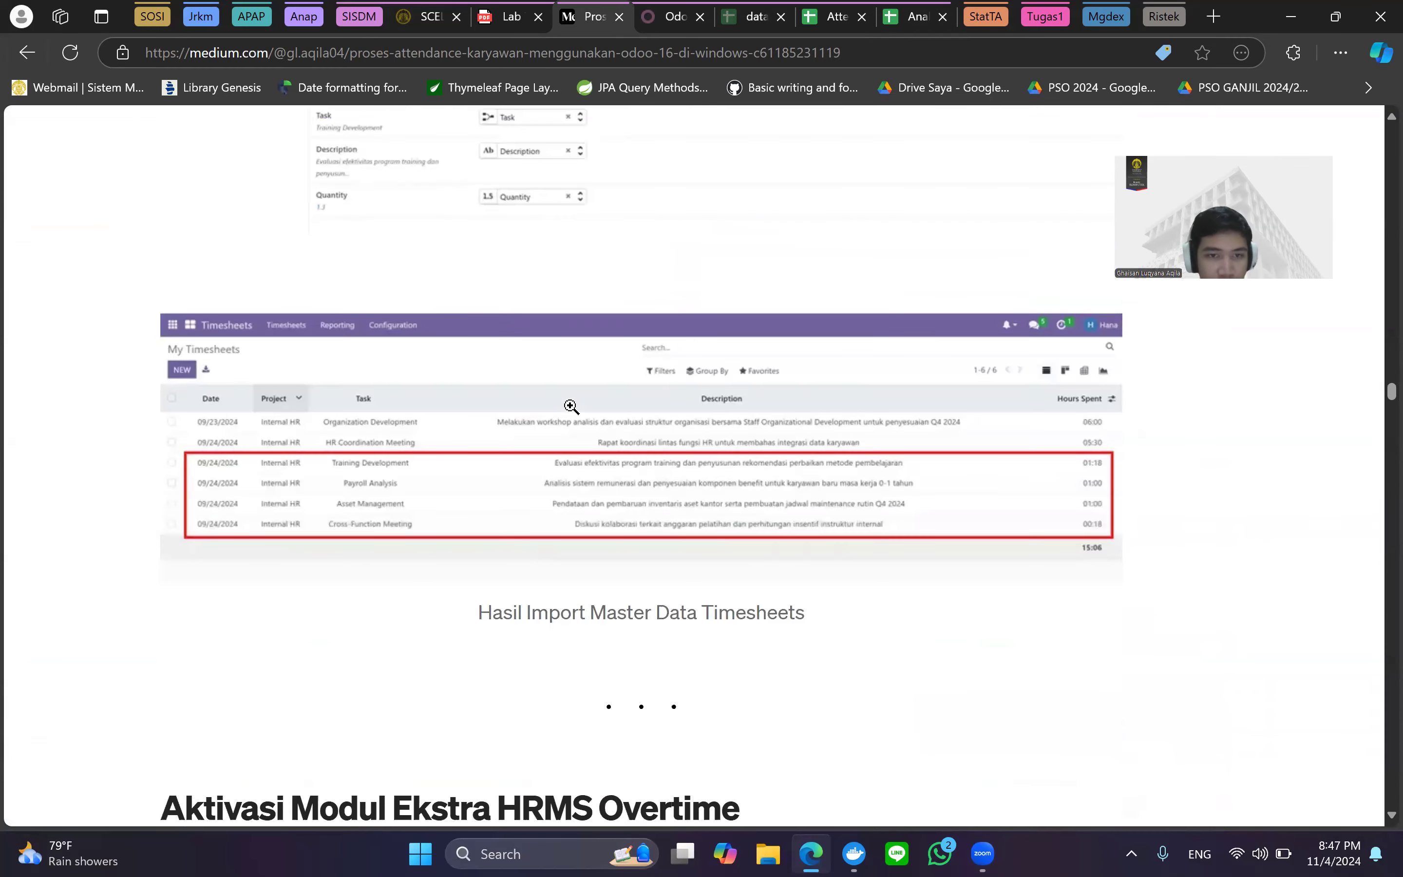
{"action": "scroll", "coordinate": [571, 406], "scroll_direction": "down", "scroll_amount": 1}
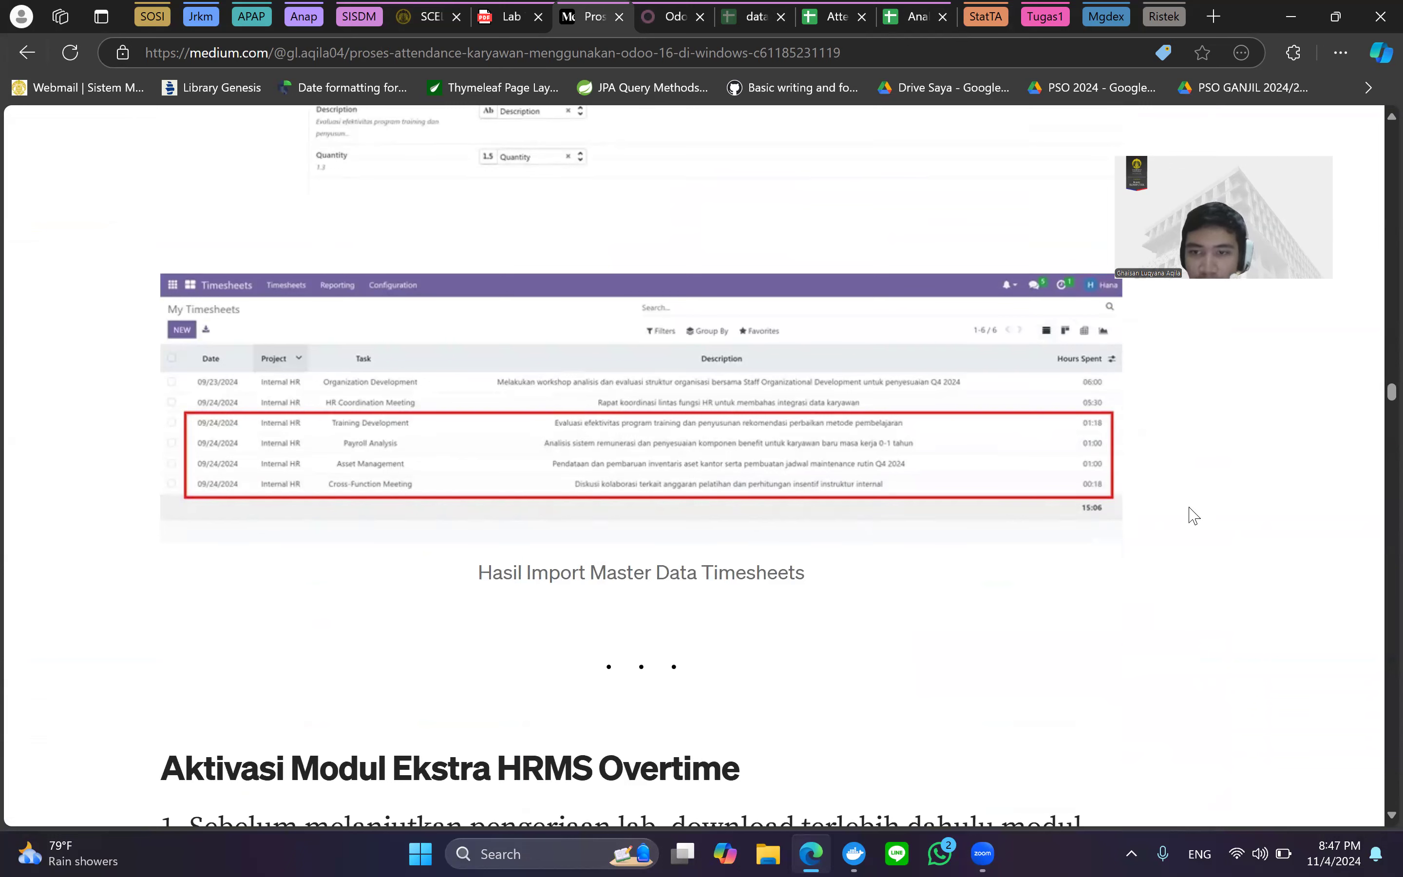
Scroll through the first HRMS Overtime activation steps in the article.
{"action": "scroll", "coordinate": [1194, 506], "scroll_direction": "down", "scroll_amount": 5}
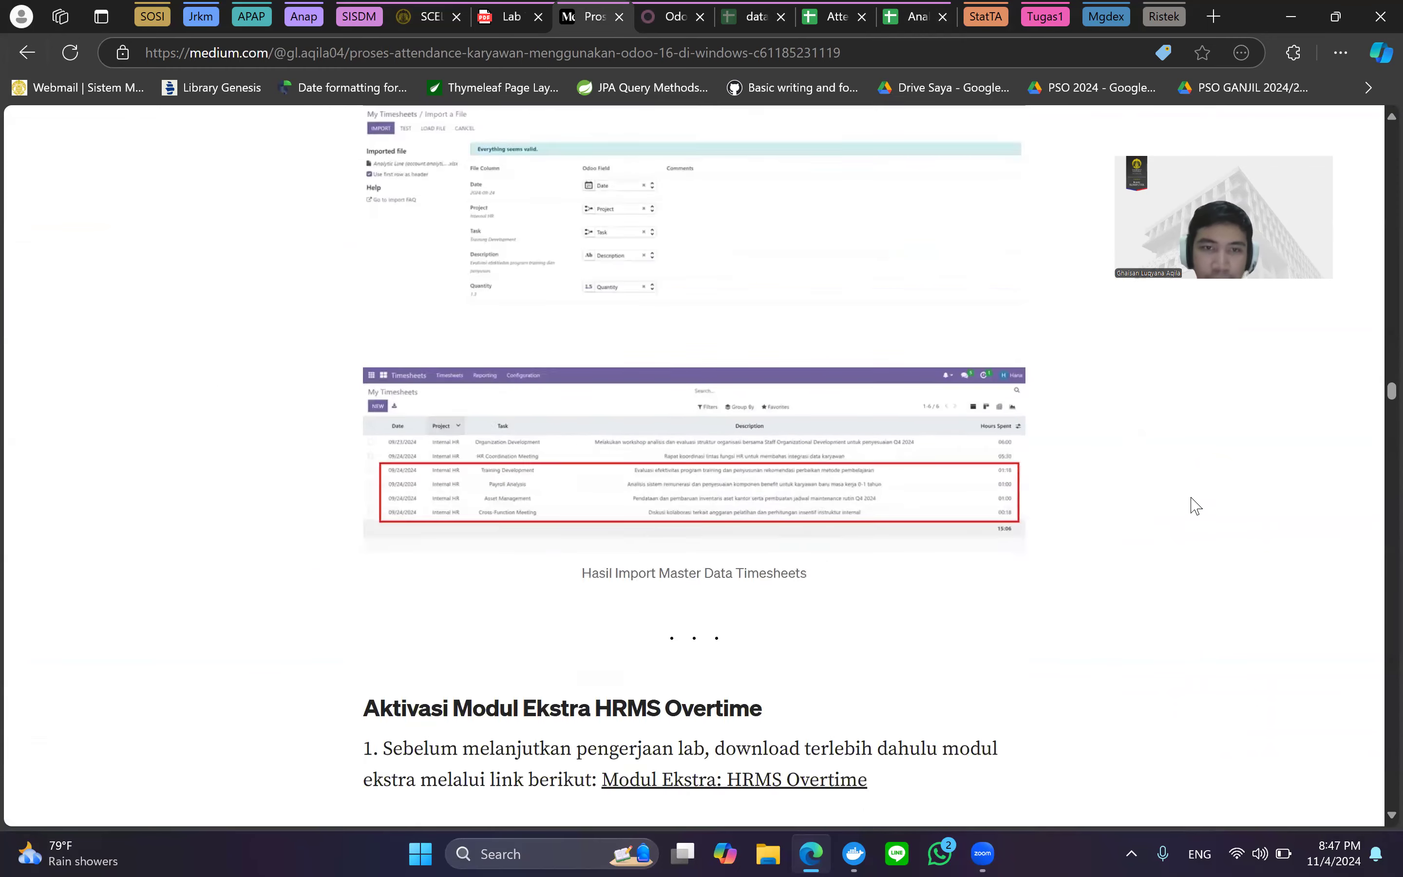
{"action": "scroll", "coordinate": [1192, 502], "scroll_direction": "down", "scroll_amount": 1}
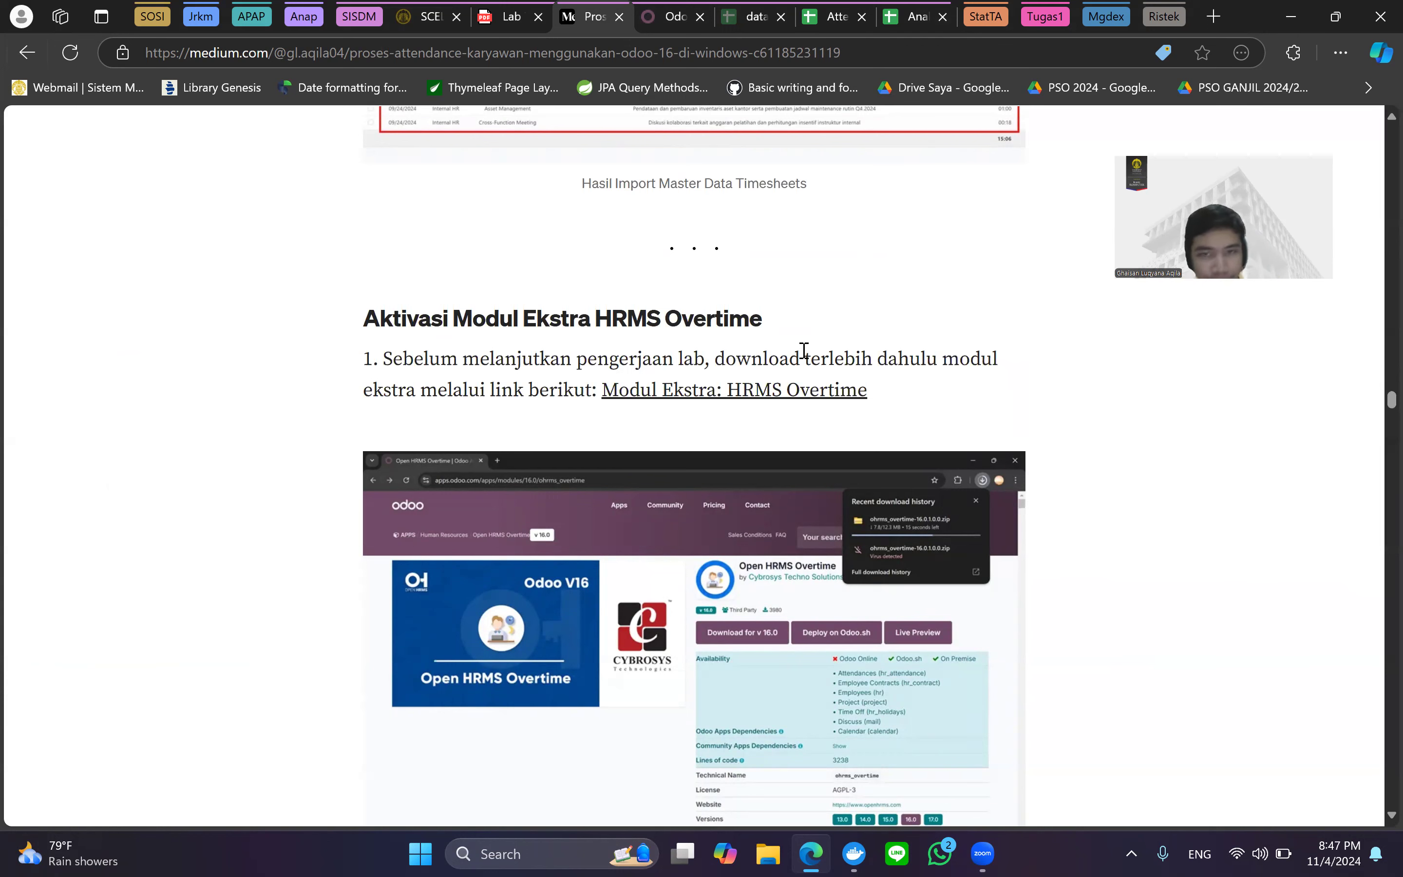
{"action": "scroll", "coordinate": [940, 348], "scroll_direction": "down", "scroll_amount": 2}
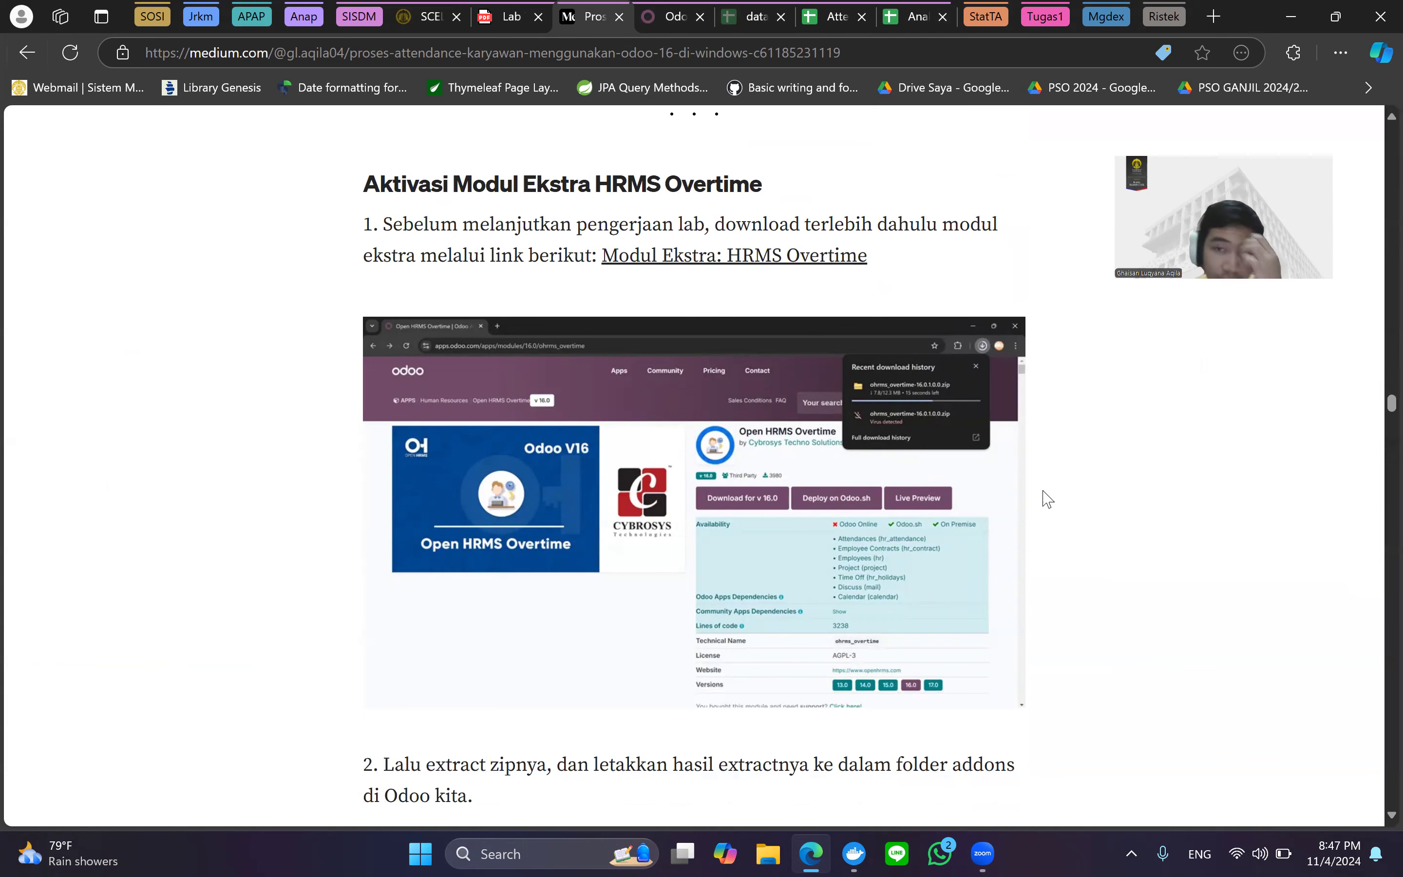
{"action": "scroll", "coordinate": [1047, 499], "scroll_direction": "down", "scroll_amount": 6}
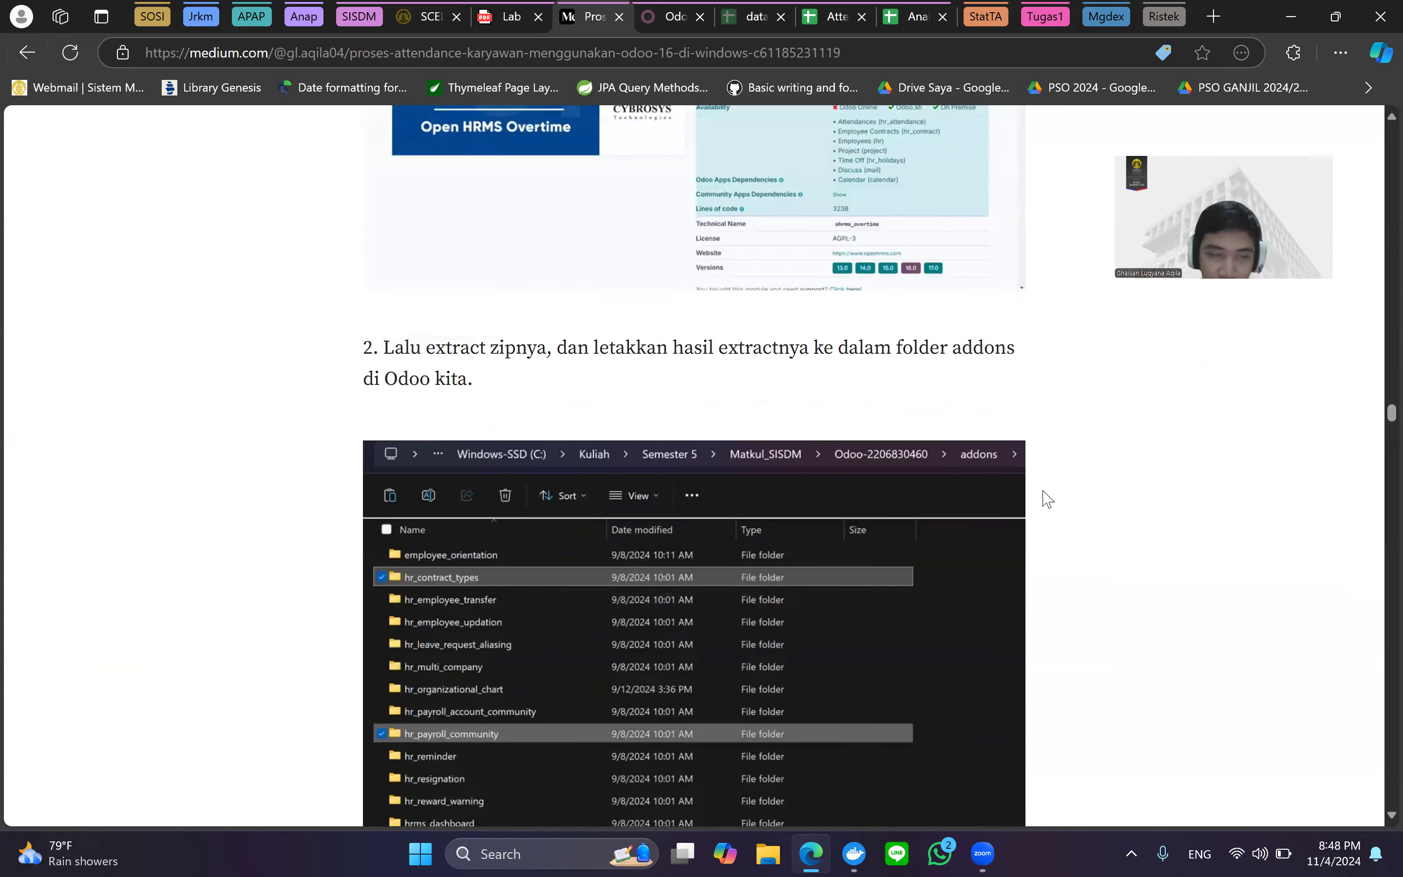
{"action": "scroll", "coordinate": [1044, 496], "scroll_direction": "down", "scroll_amount": 1}
{"action": "scroll", "coordinate": [798, 292], "scroll_direction": "down", "scroll_amount": 1}
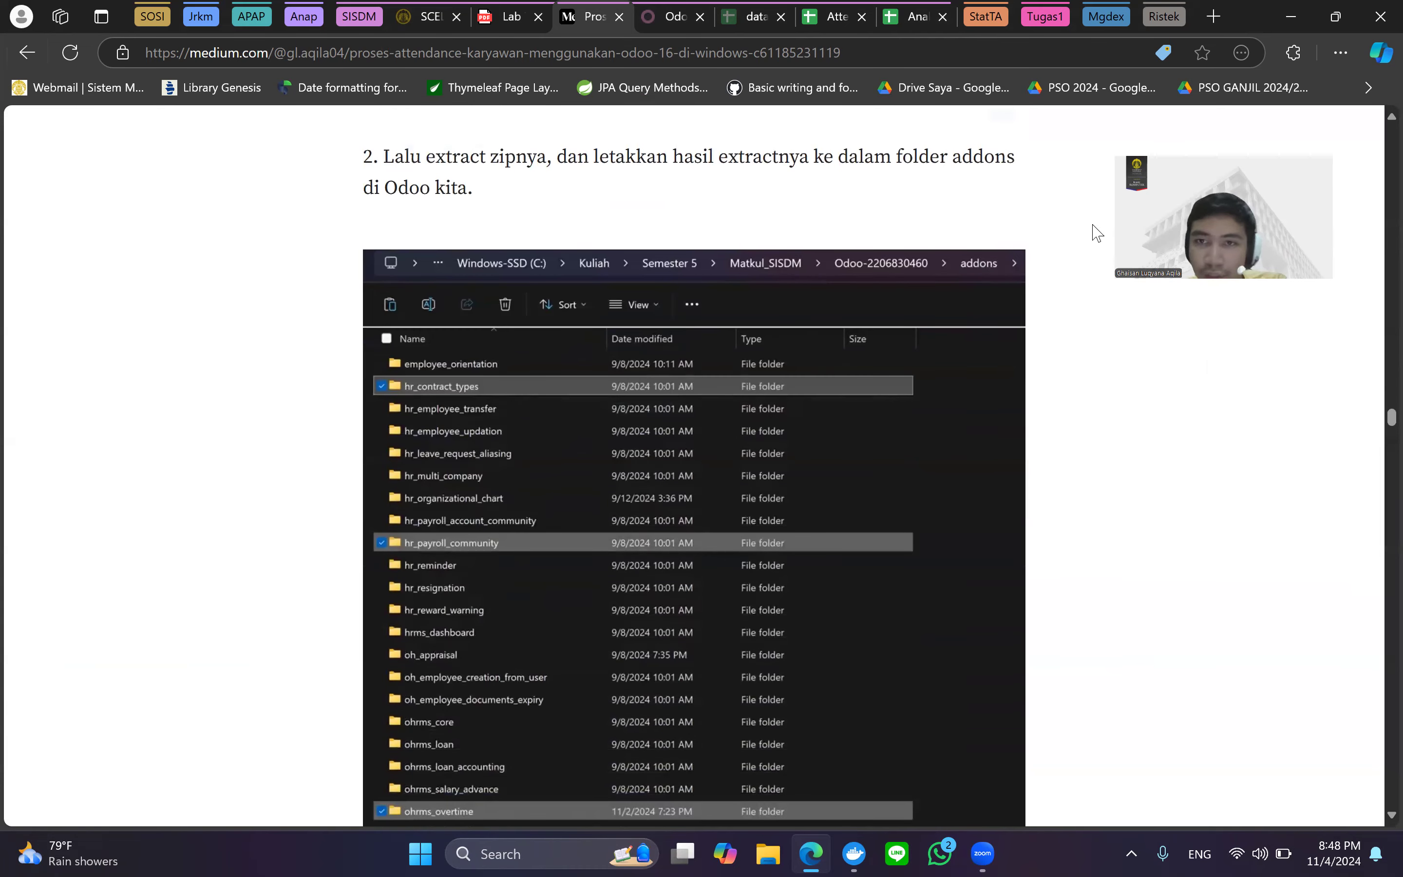
{"action": "scroll", "coordinate": [696, 302], "scroll_direction": "down", "scroll_amount": 3}
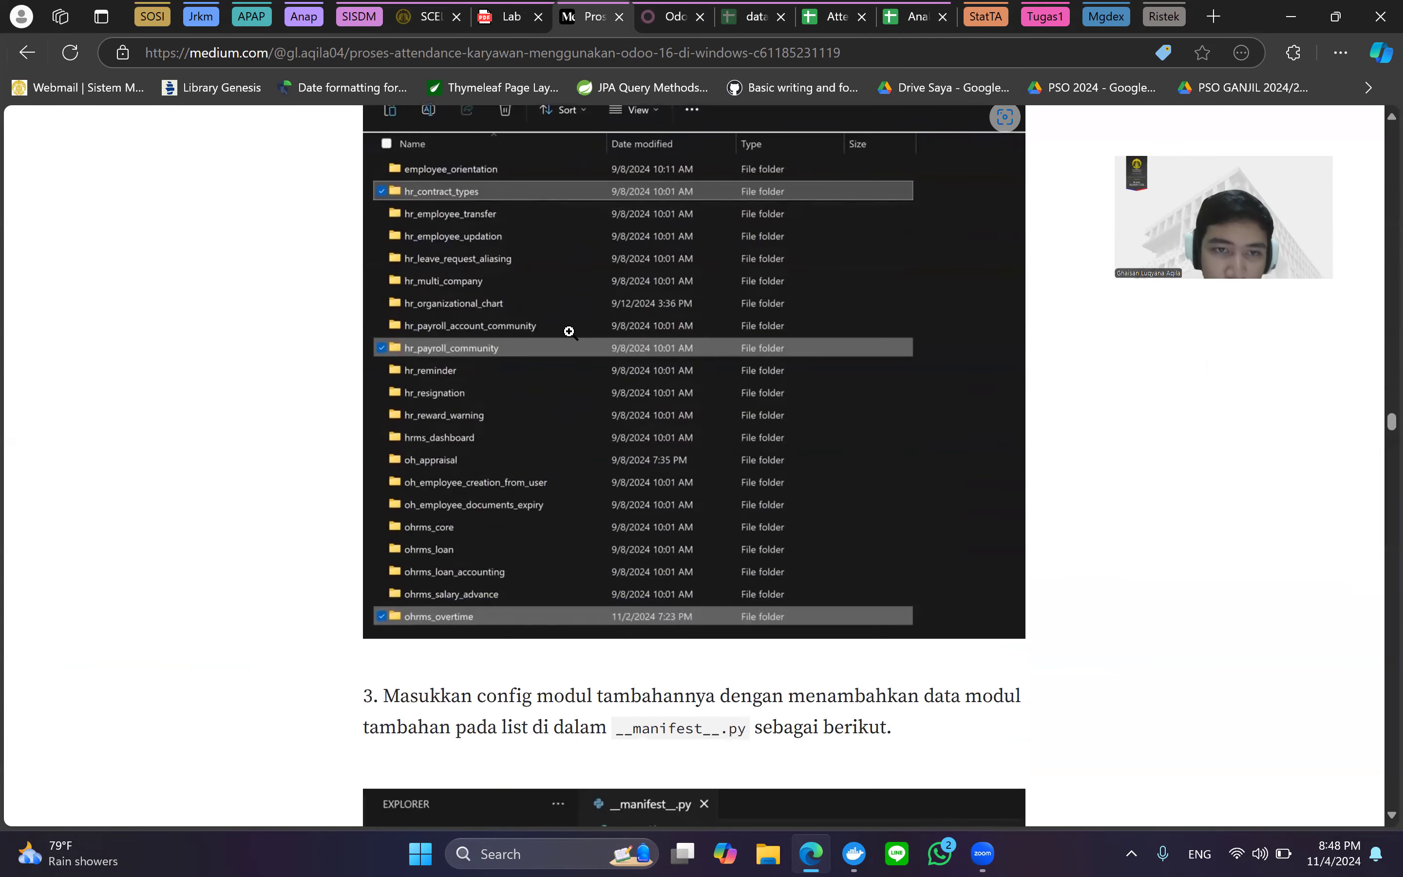
{"action": "scroll", "coordinate": [571, 332], "scroll_direction": "up", "scroll_amount": 1}
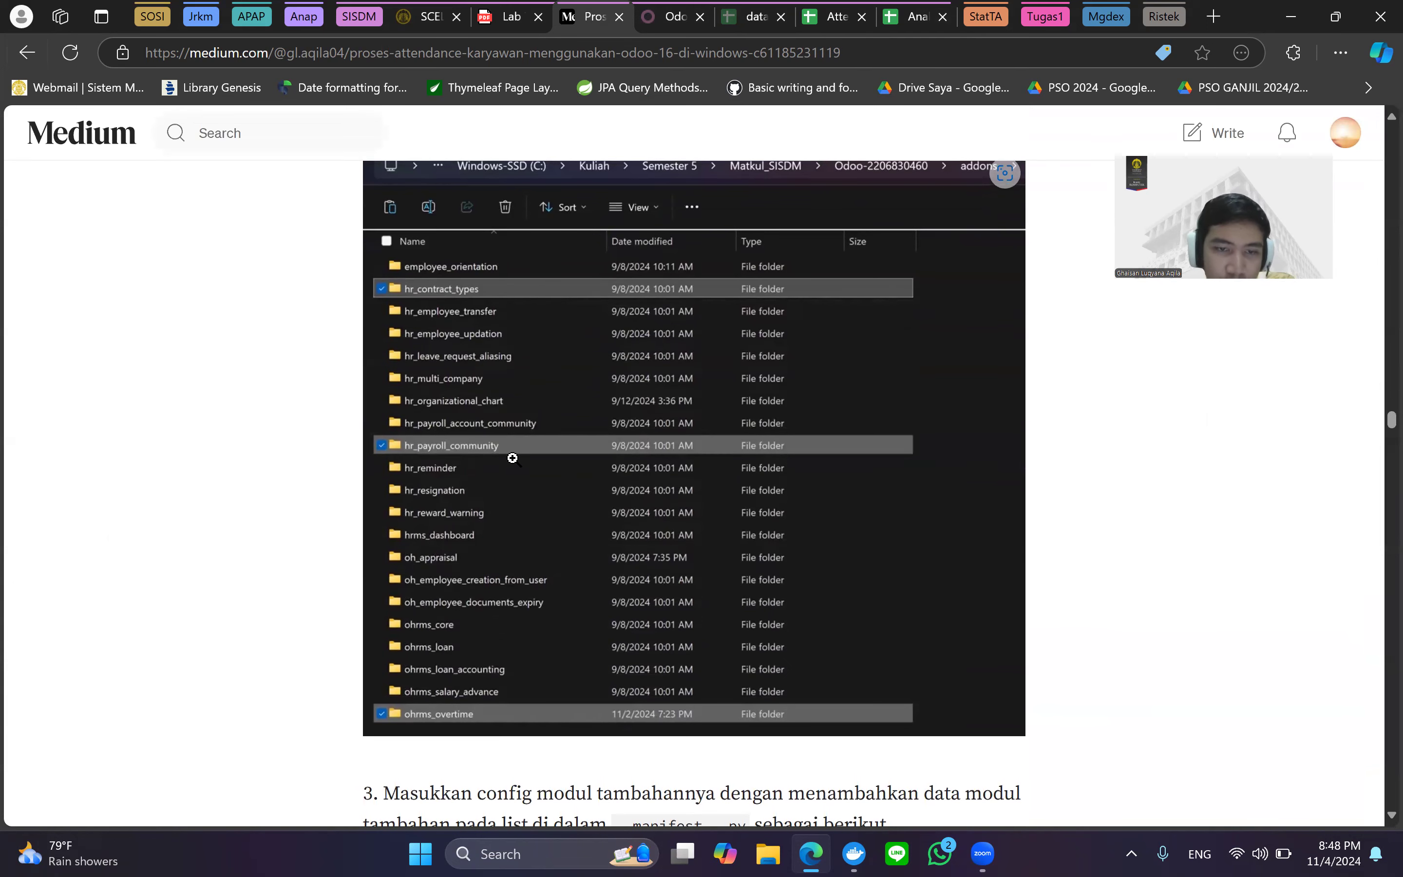
{"action": "scroll", "coordinate": [600, 636], "scroll_direction": "down", "scroll_amount": 4}
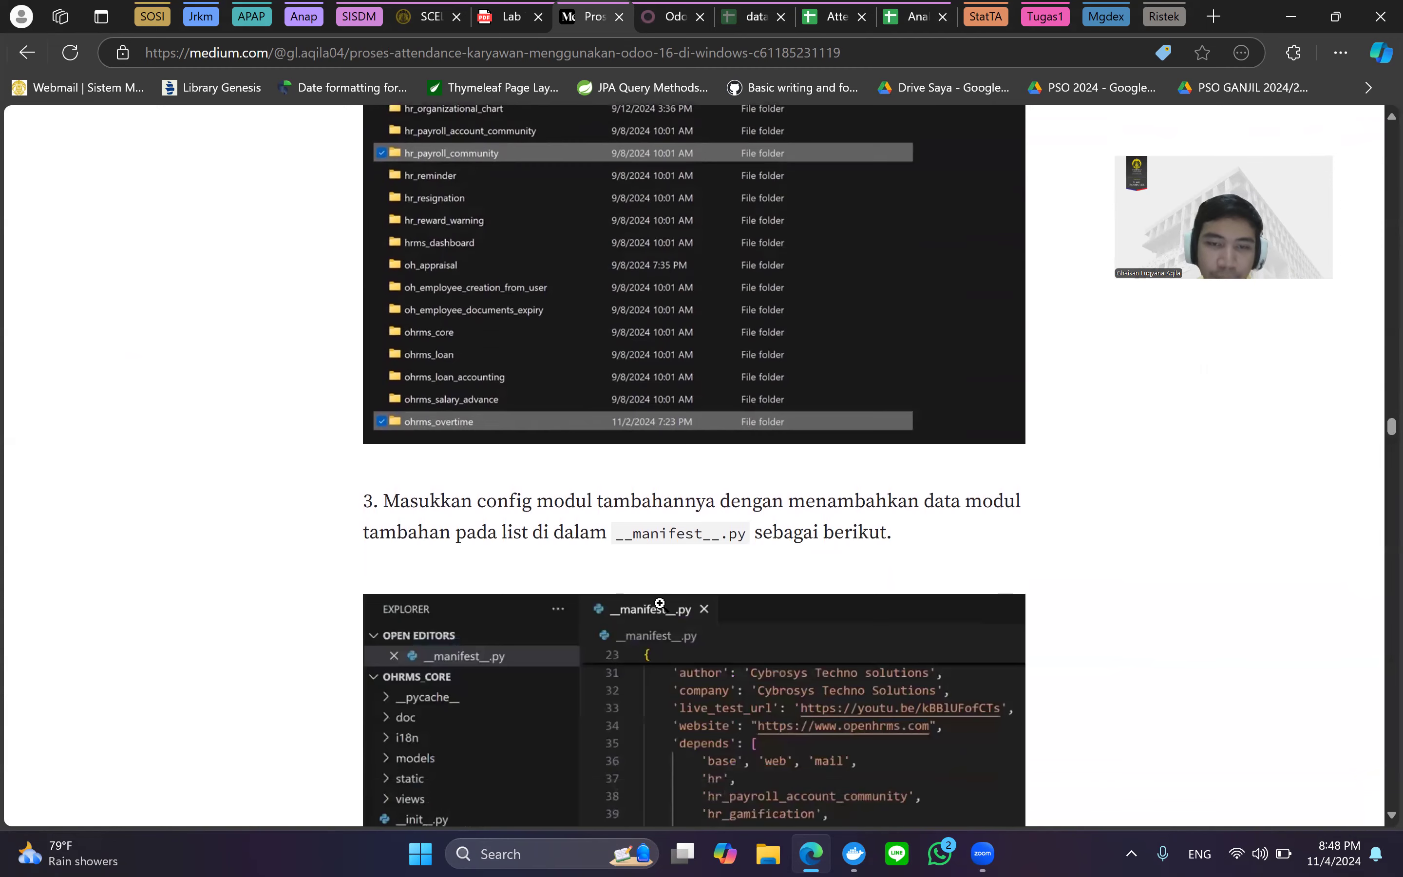
{"action": "scroll", "coordinate": [789, 653], "scroll_direction": "down", "scroll_amount": 2}
{"action": "scroll", "coordinate": [788, 587], "scroll_direction": "up", "scroll_amount": 3}
{"action": "scroll", "coordinate": [787, 577], "scroll_direction": "down", "scroll_amount": 4}
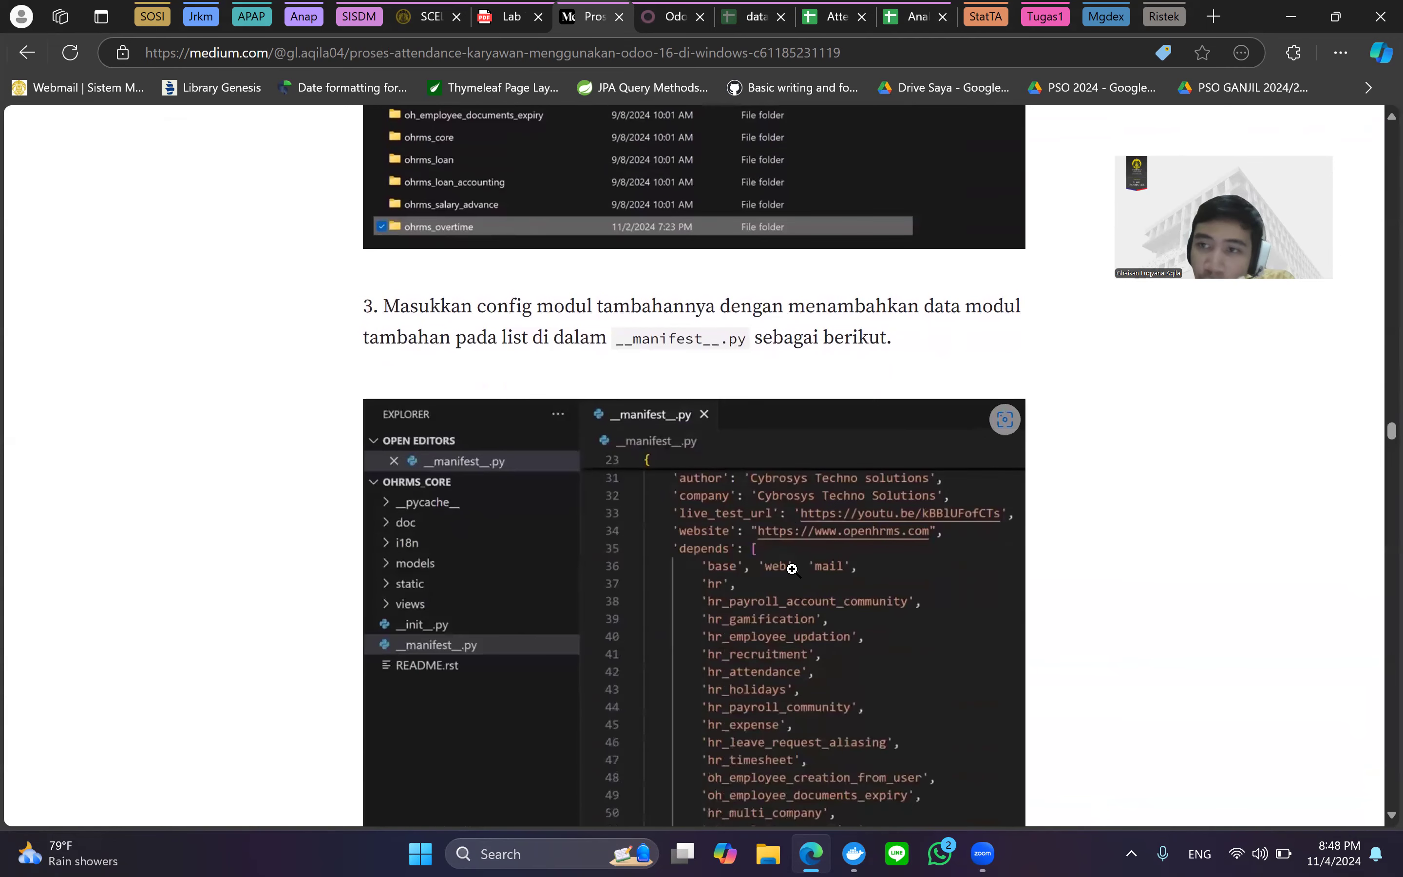
{"action": "scroll", "coordinate": [792, 569], "scroll_direction": "down", "scroll_amount": 1}
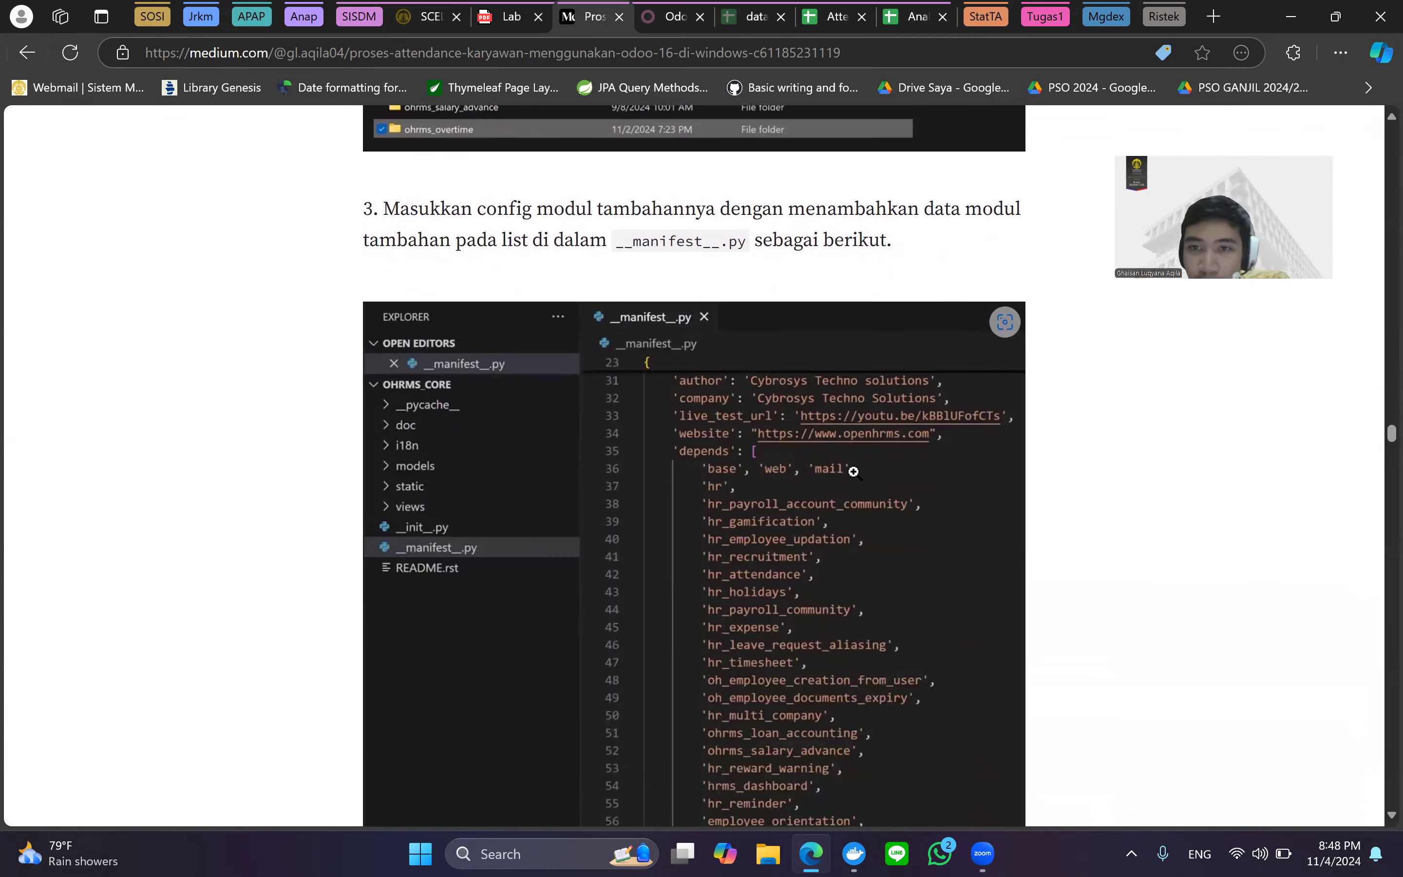
{"action": "scroll", "coordinate": [853, 471], "scroll_direction": "down", "scroll_amount": 2}
{"action": "scroll", "coordinate": [752, 566], "scroll_direction": "down", "scroll_amount": 1}
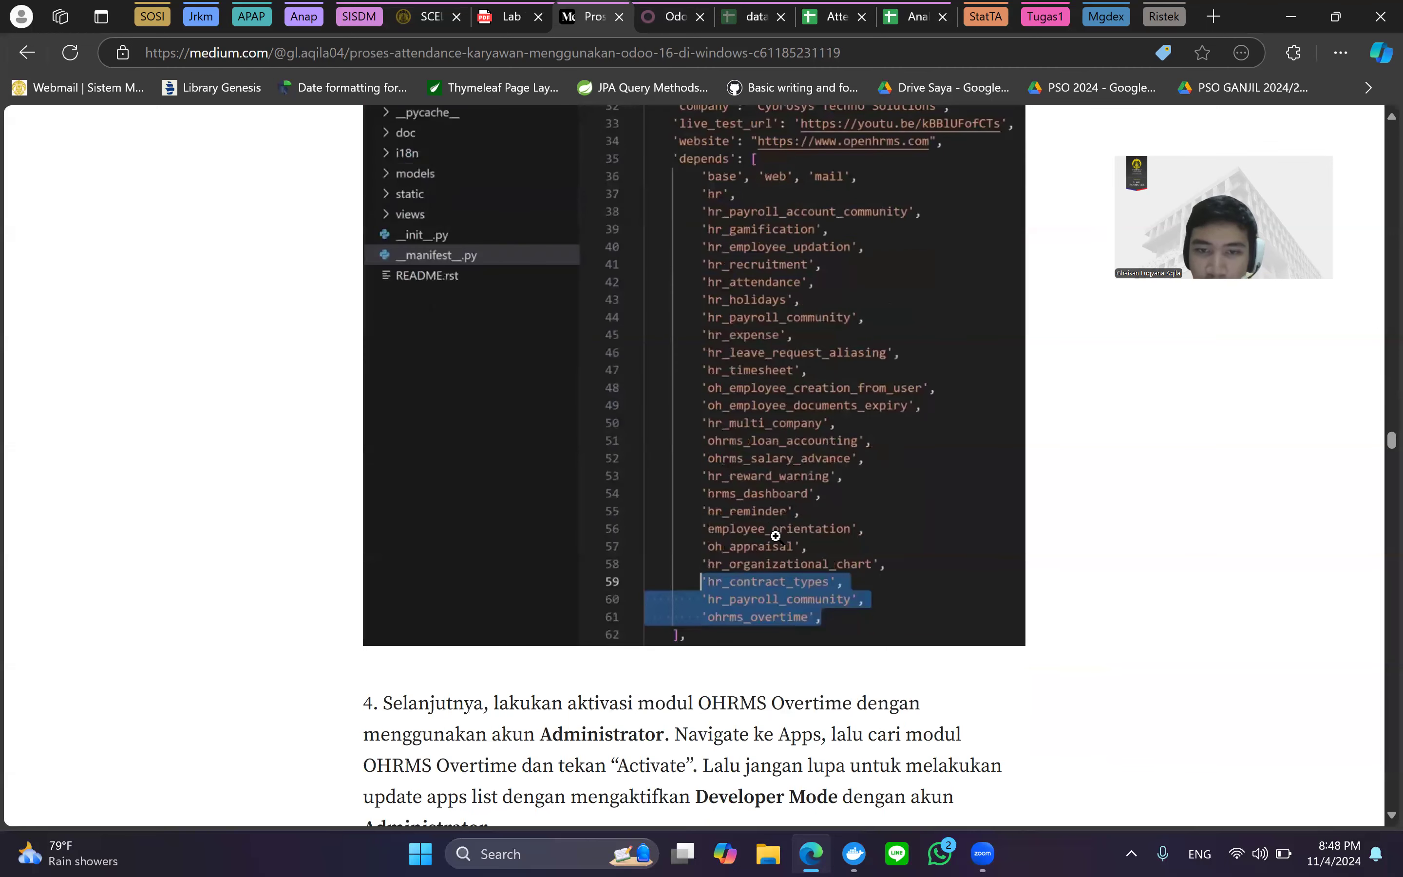
{"action": "scroll", "coordinate": [765, 539], "scroll_direction": "down", "scroll_amount": 1}
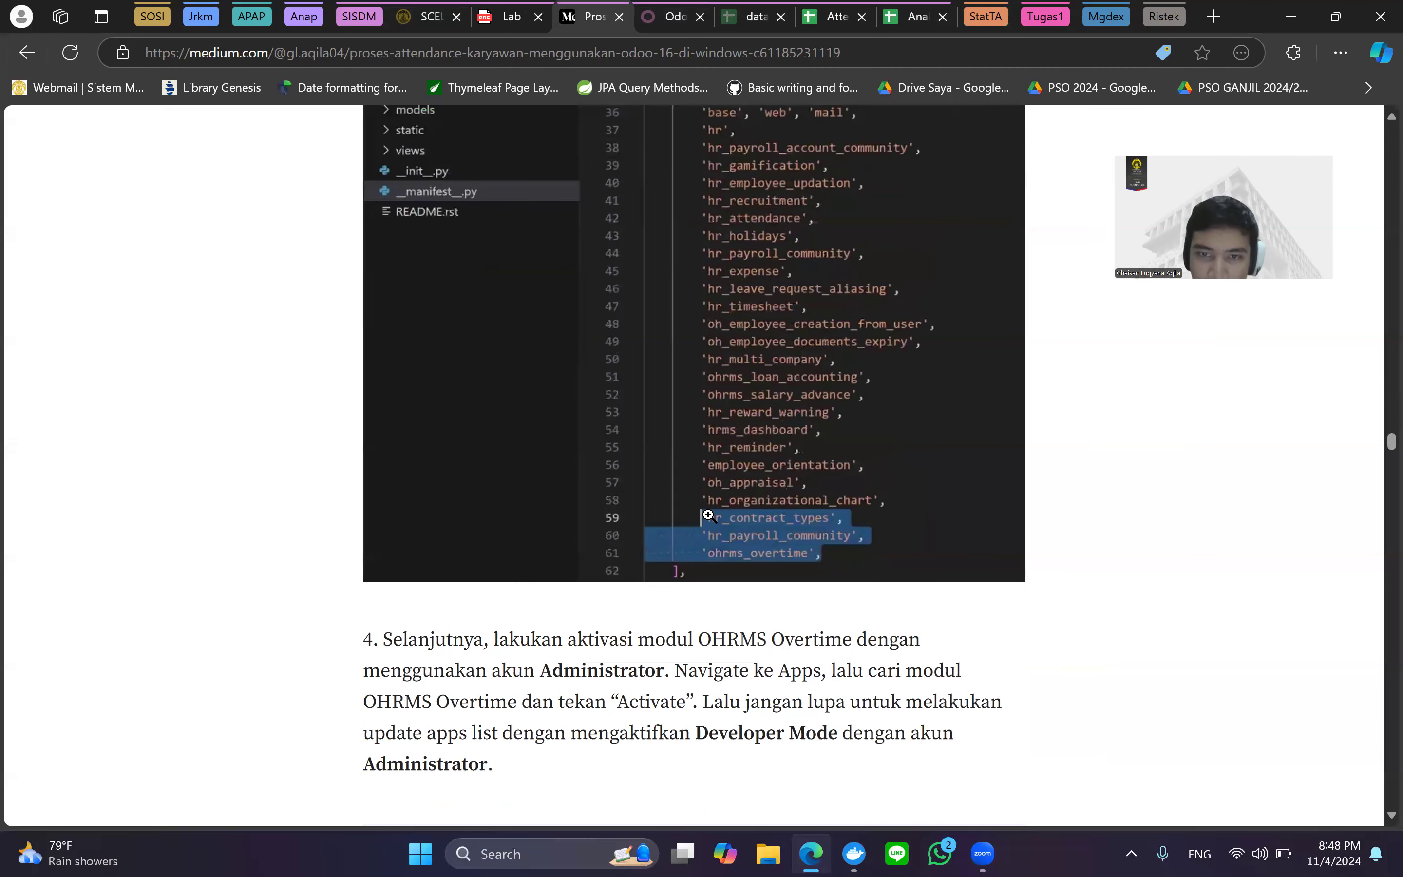
{"action": "scroll", "coordinate": [754, 502], "scroll_direction": "down", "scroll_amount": 1}
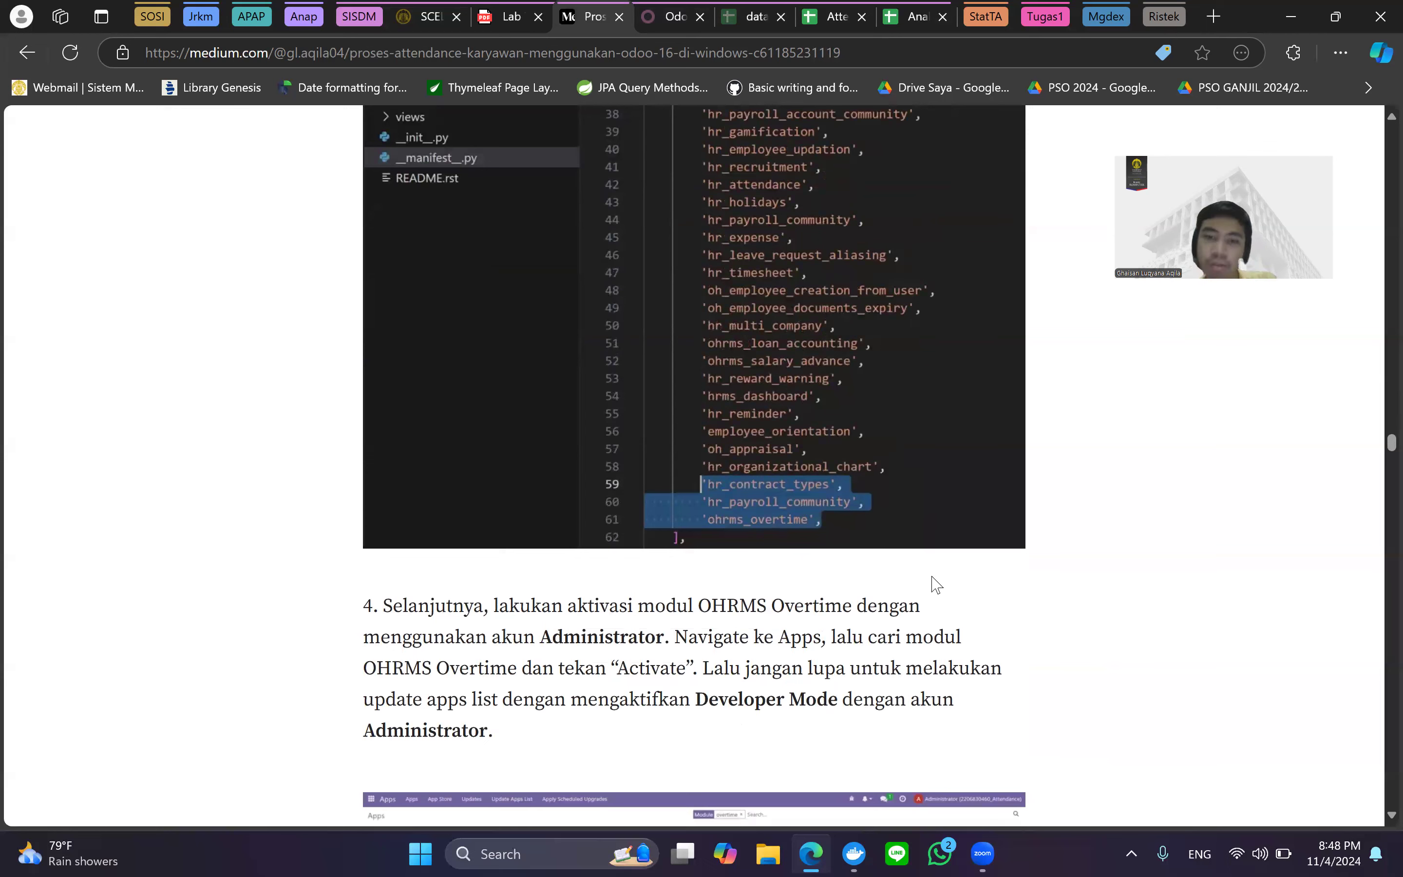
{"action": "scroll", "coordinate": [983, 508], "scroll_direction": "down", "scroll_amount": 1}
{"action": "scroll", "coordinate": [979, 521], "scroll_direction": "down", "scroll_amount": 3}
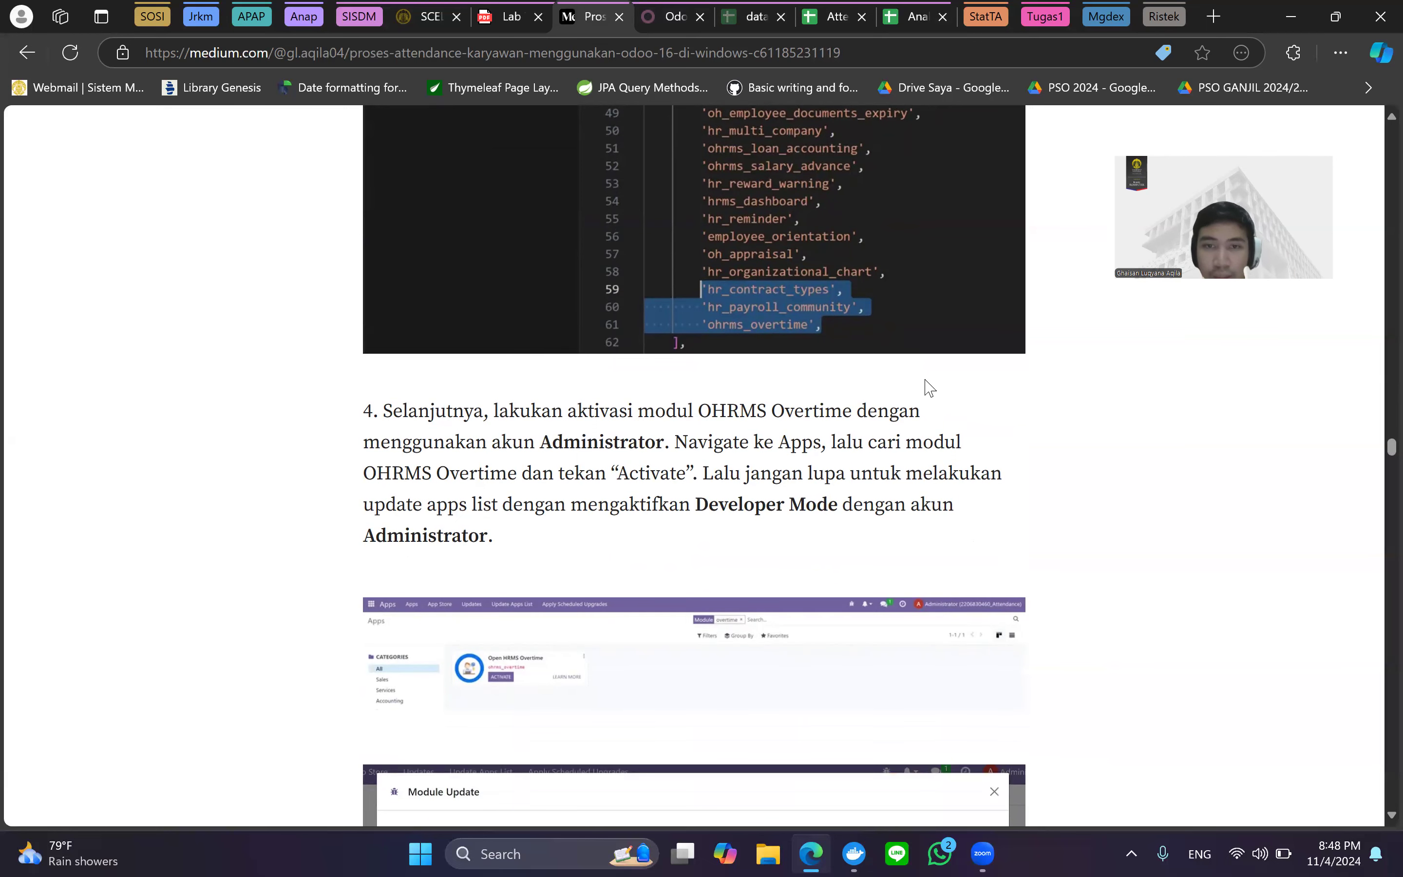
{"action": "scroll", "coordinate": [927, 394], "scroll_direction": "down", "scroll_amount": 4}
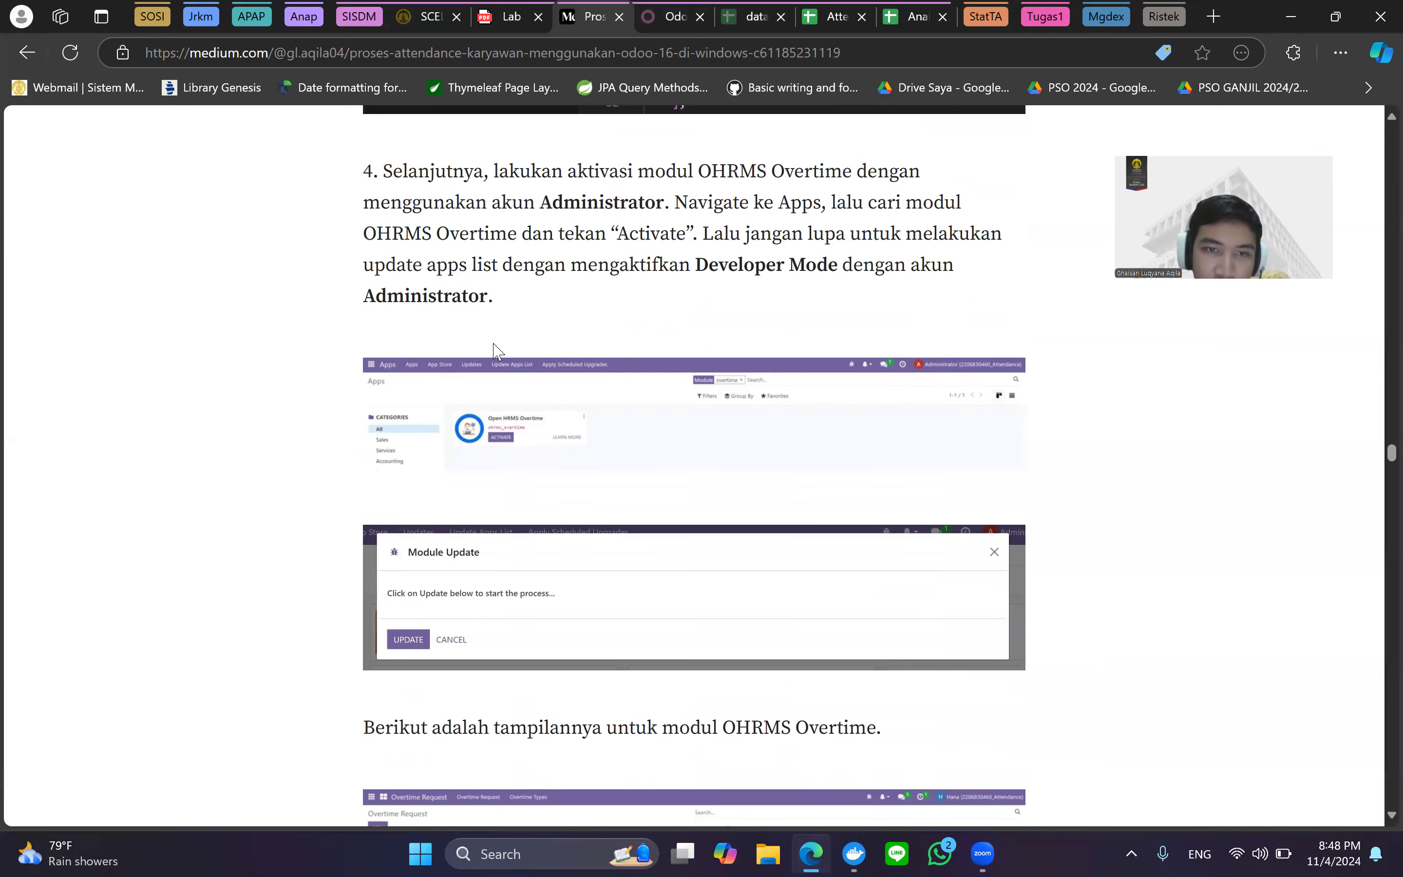
{"action": "scroll", "coordinate": [432, 507], "scroll_direction": "up", "scroll_amount": 5}
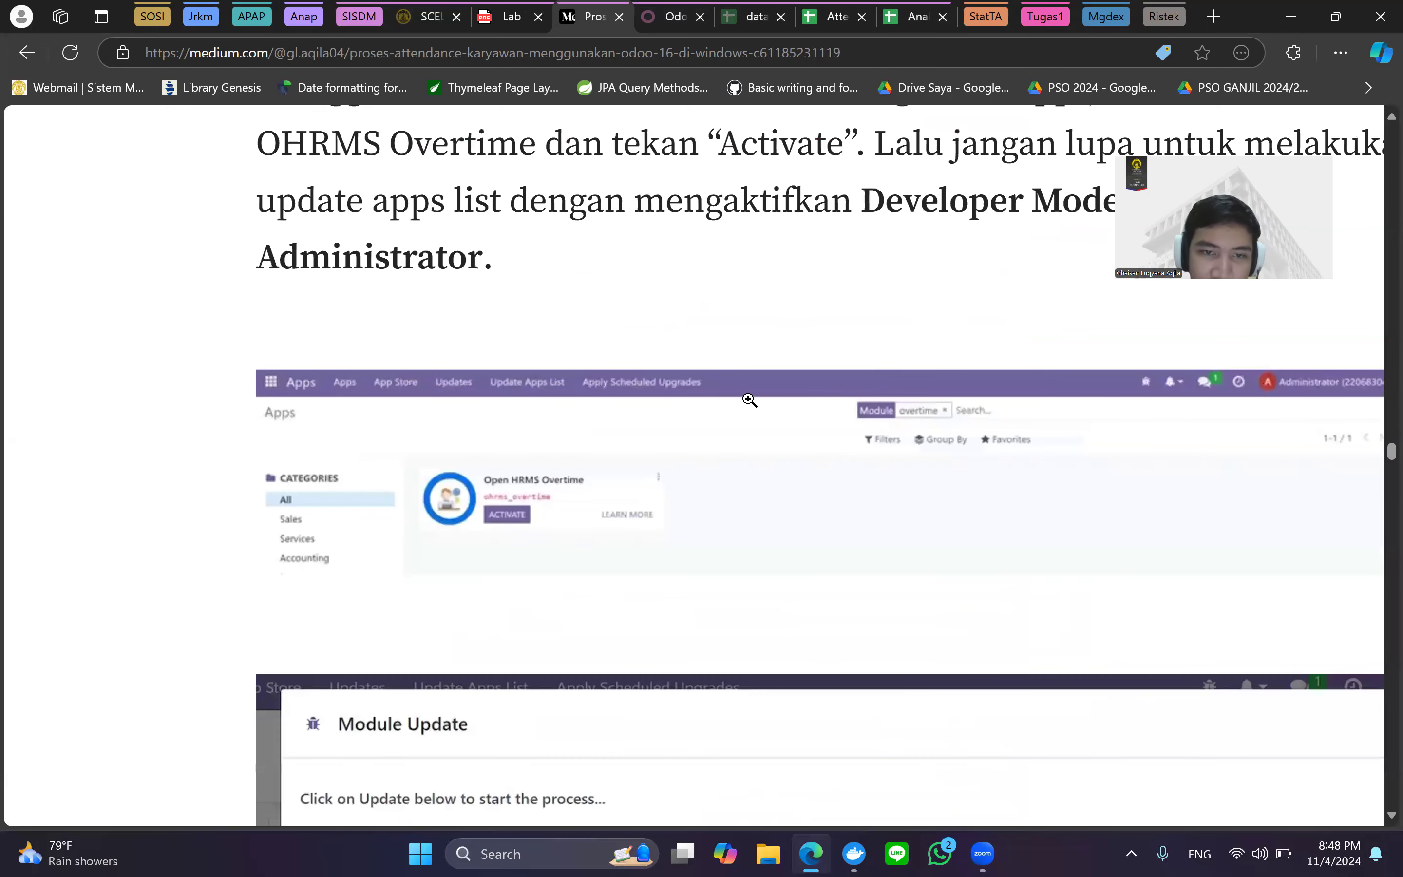
{"action": "scroll", "coordinate": [750, 400], "scroll_direction": "down", "scroll_amount": 3}
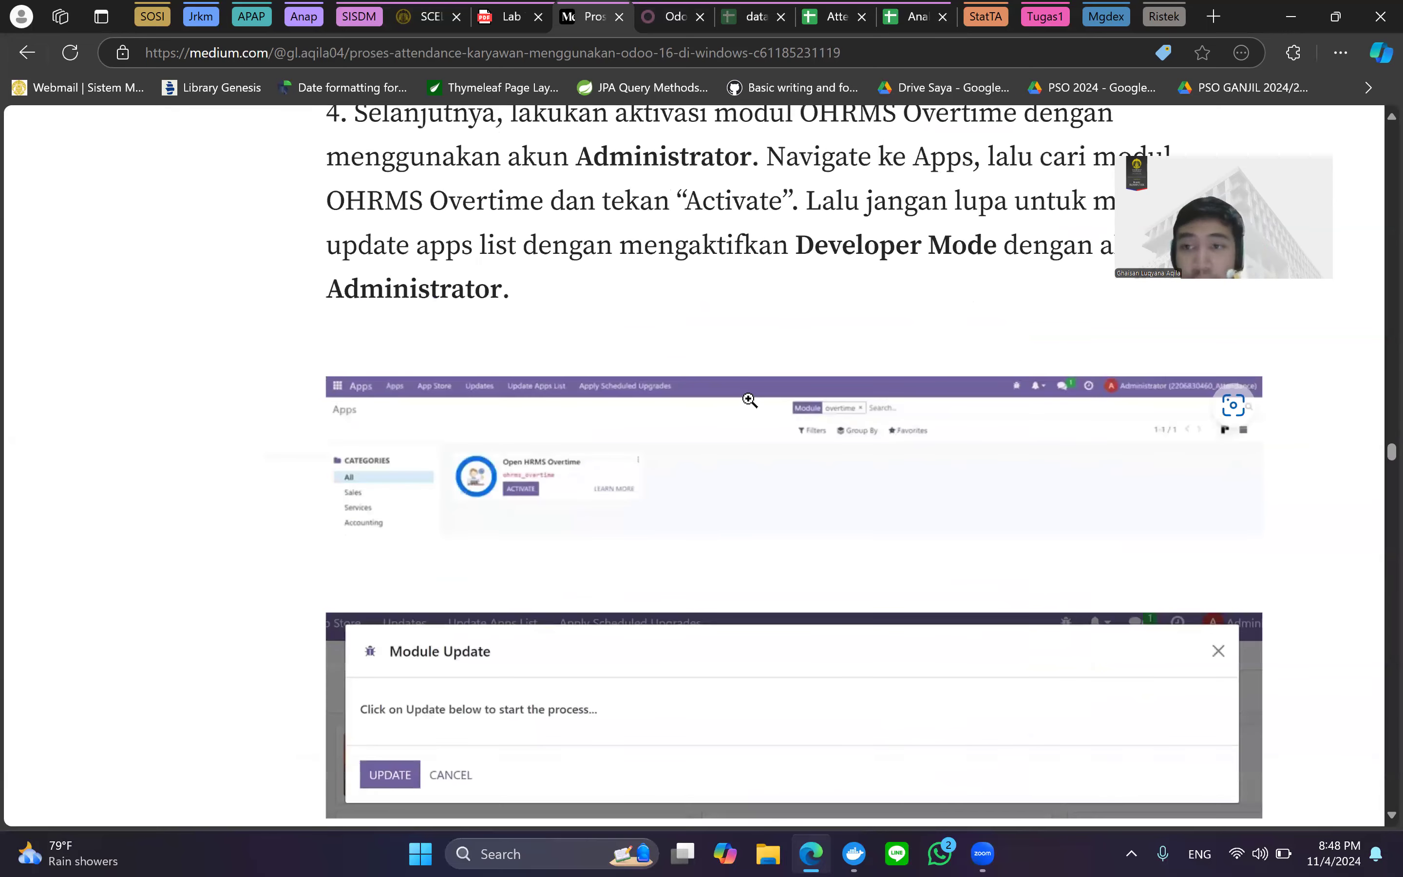
{"action": "scroll", "coordinate": [749, 400], "scroll_direction": "down", "scroll_amount": 2}
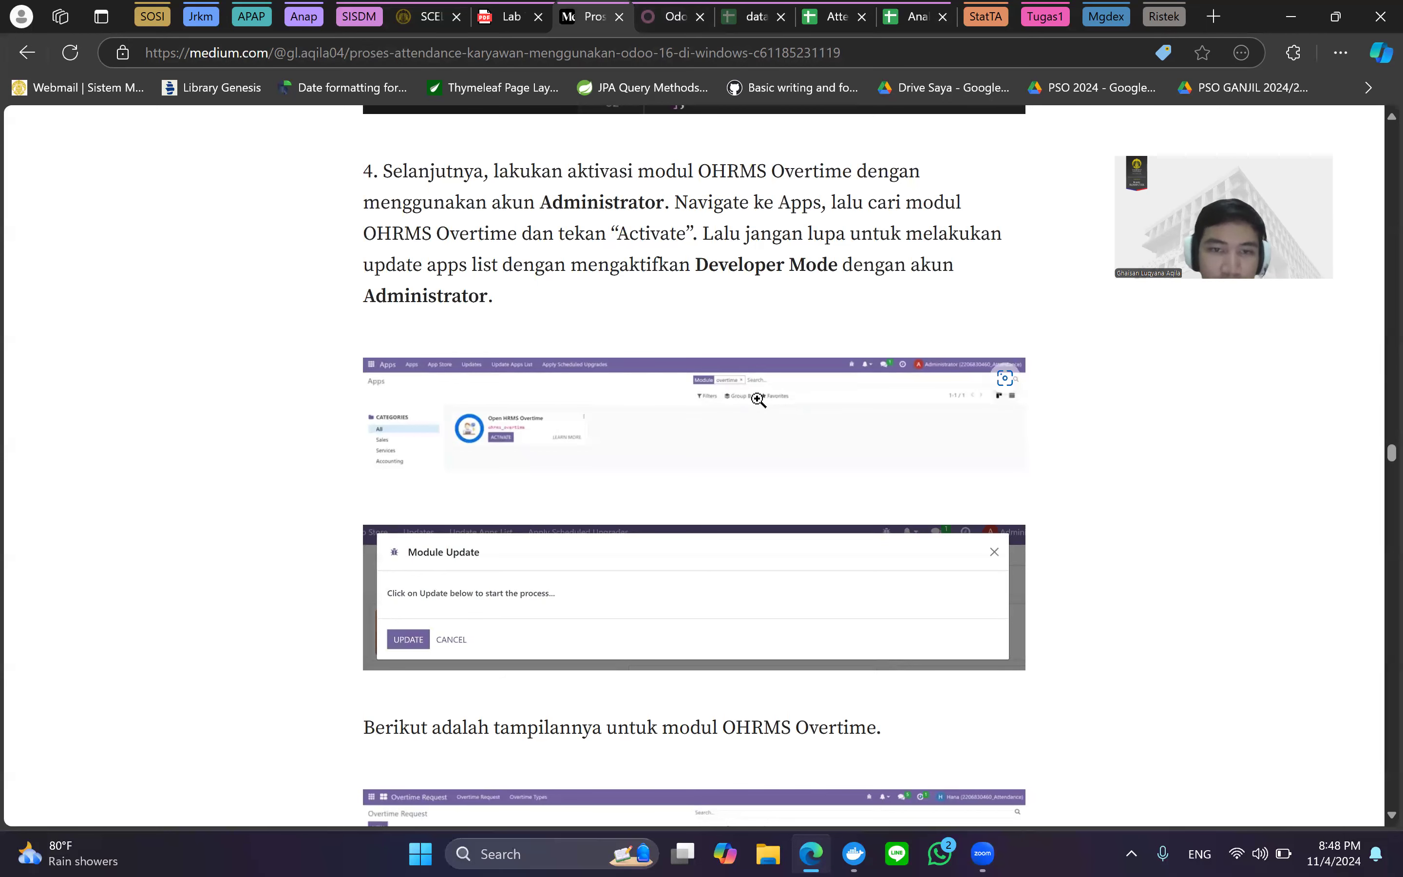
Enlarge the Apps screenshot and continue to step 4's OHRMS Overtime Request screenshot.
{"action": "left_click", "coordinate": [757, 399]}
{"action": "scroll", "coordinate": [758, 398], "scroll_direction": "down", "scroll_amount": 2}
{"action": "scroll", "coordinate": [532, 388], "scroll_direction": "down", "scroll_amount": 3}
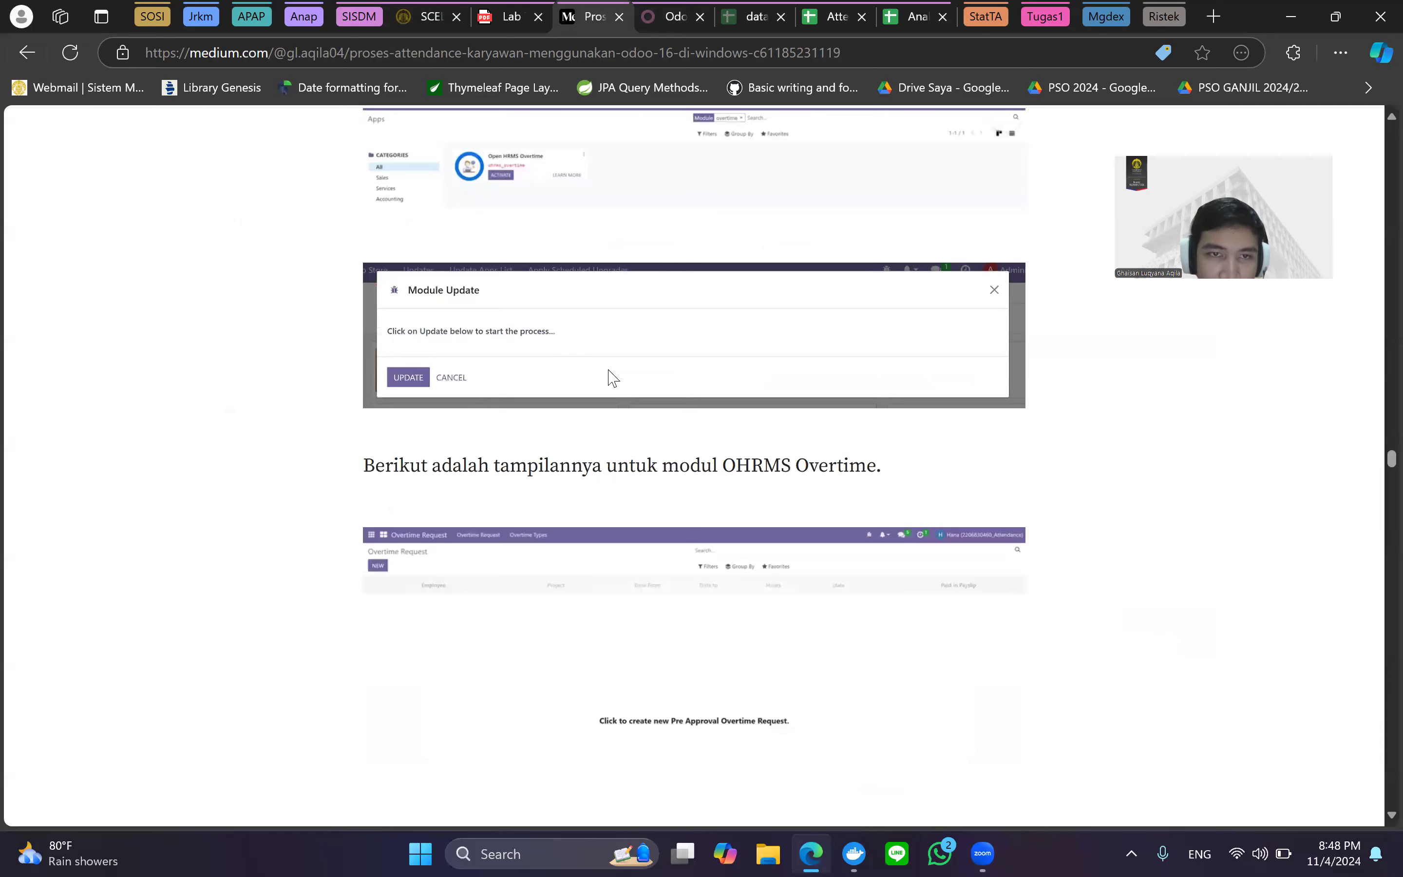
{"action": "scroll", "coordinate": [608, 379], "scroll_direction": "up", "scroll_amount": 6}
{"action": "scroll", "coordinate": [607, 379], "scroll_direction": "down", "scroll_amount": 5}
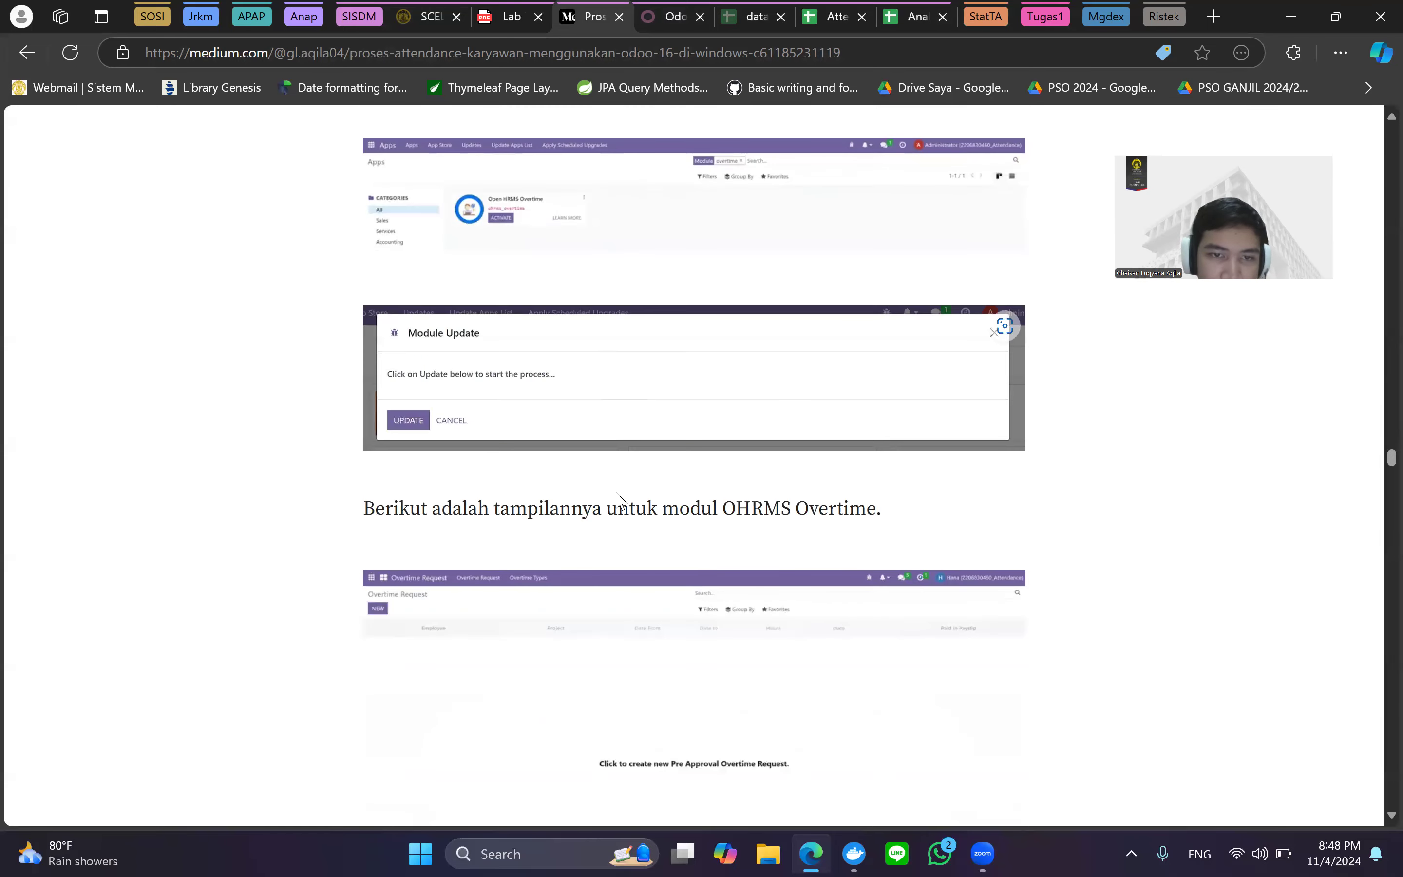
{"action": "scroll", "coordinate": [616, 496], "scroll_direction": "down", "scroll_amount": 3}
{"action": "scroll", "coordinate": [617, 493], "scroll_direction": "up", "scroll_amount": 2}
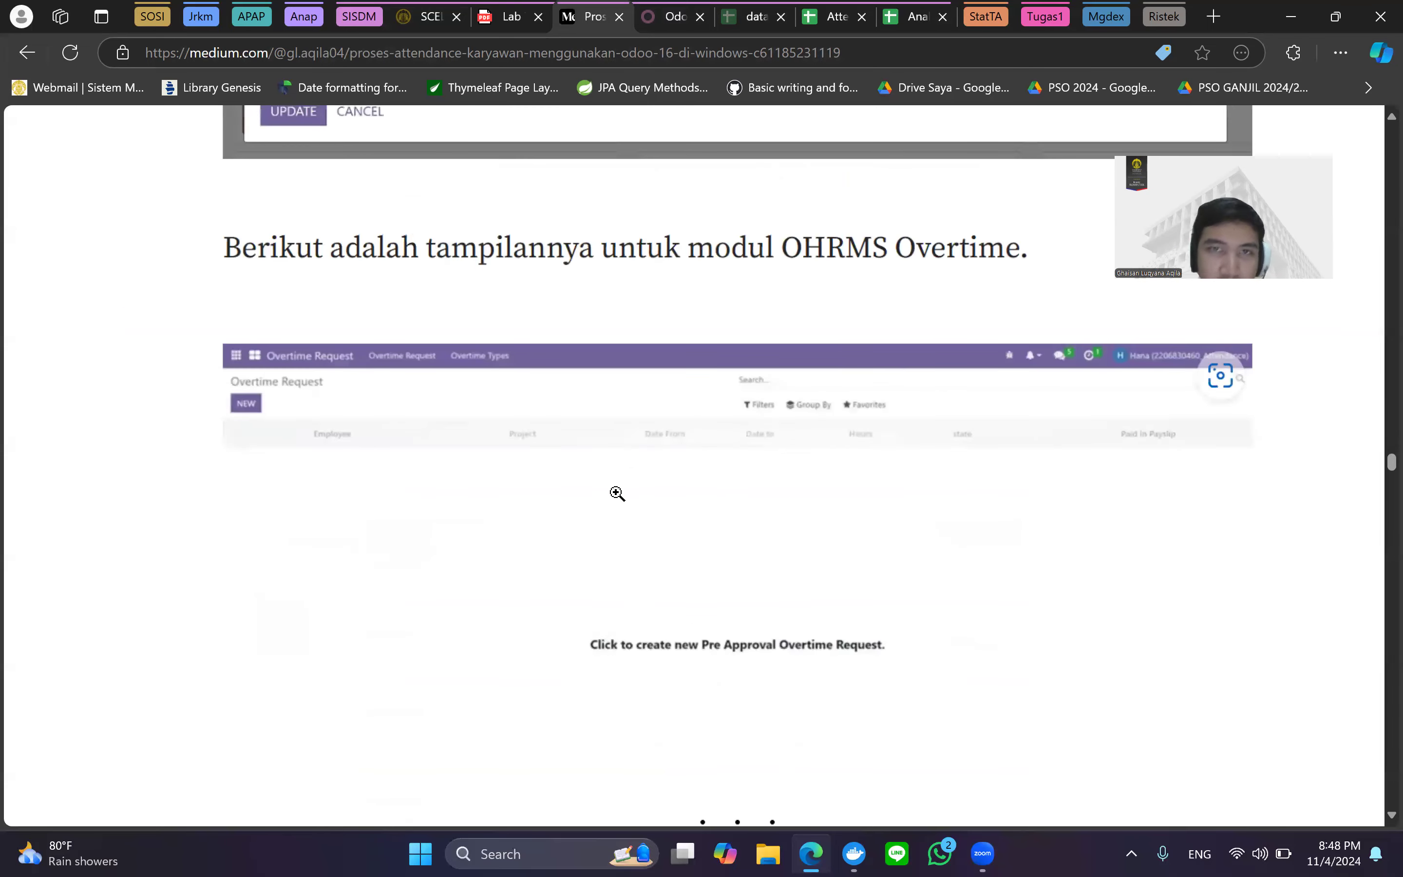
{"action": "scroll", "coordinate": [617, 493], "scroll_direction": "down", "scroll_amount": 2}
View Odoo's Overtime Request list with its approved and refused requests, then resume the Medium article.
{"action": "left_click", "coordinate": [656, 15]}
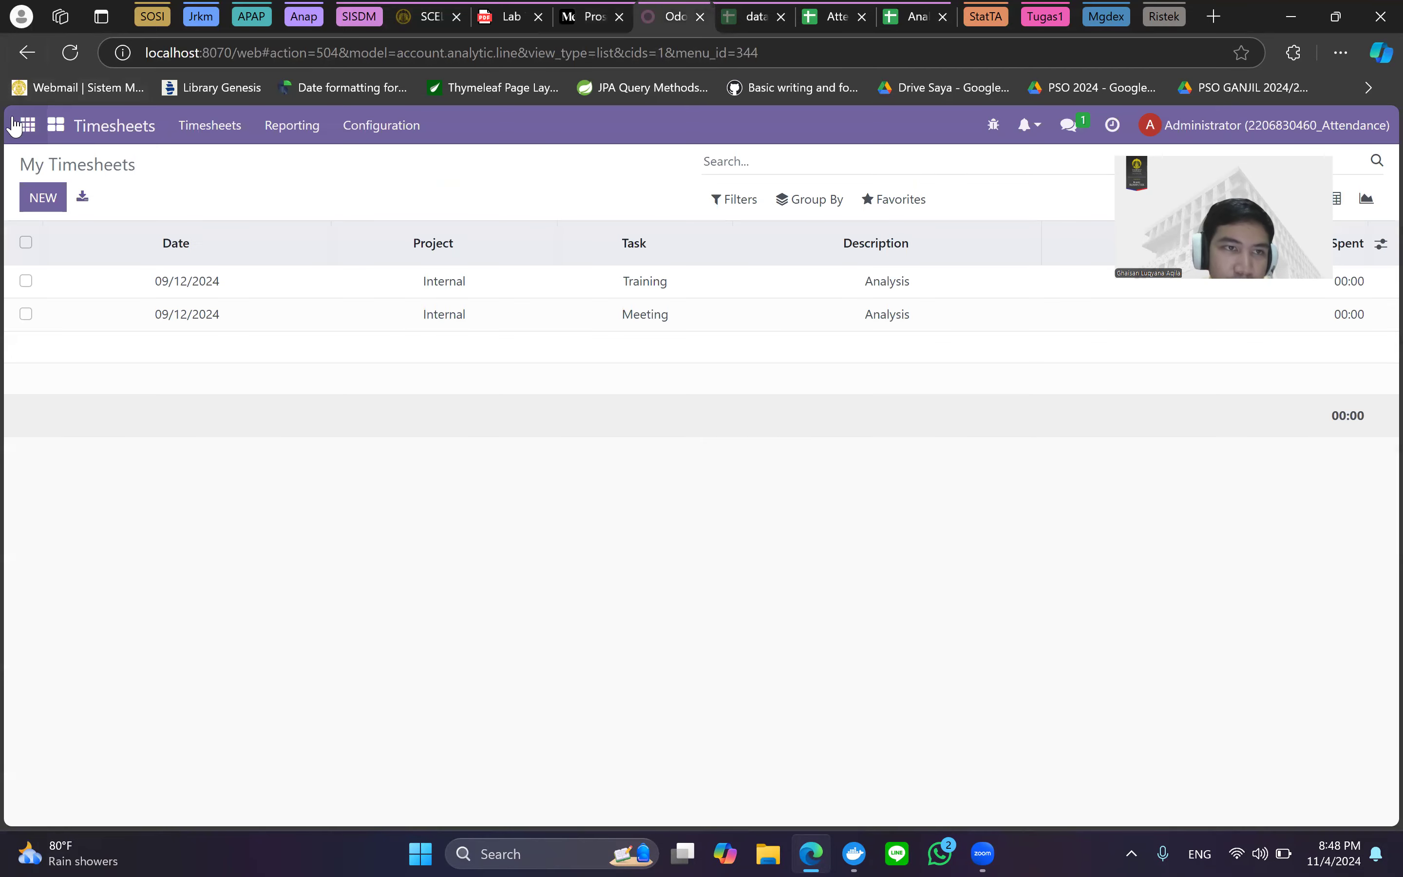
{"action": "left_click", "coordinate": [24, 125]}
{"action": "left_click", "coordinate": [82, 391]}
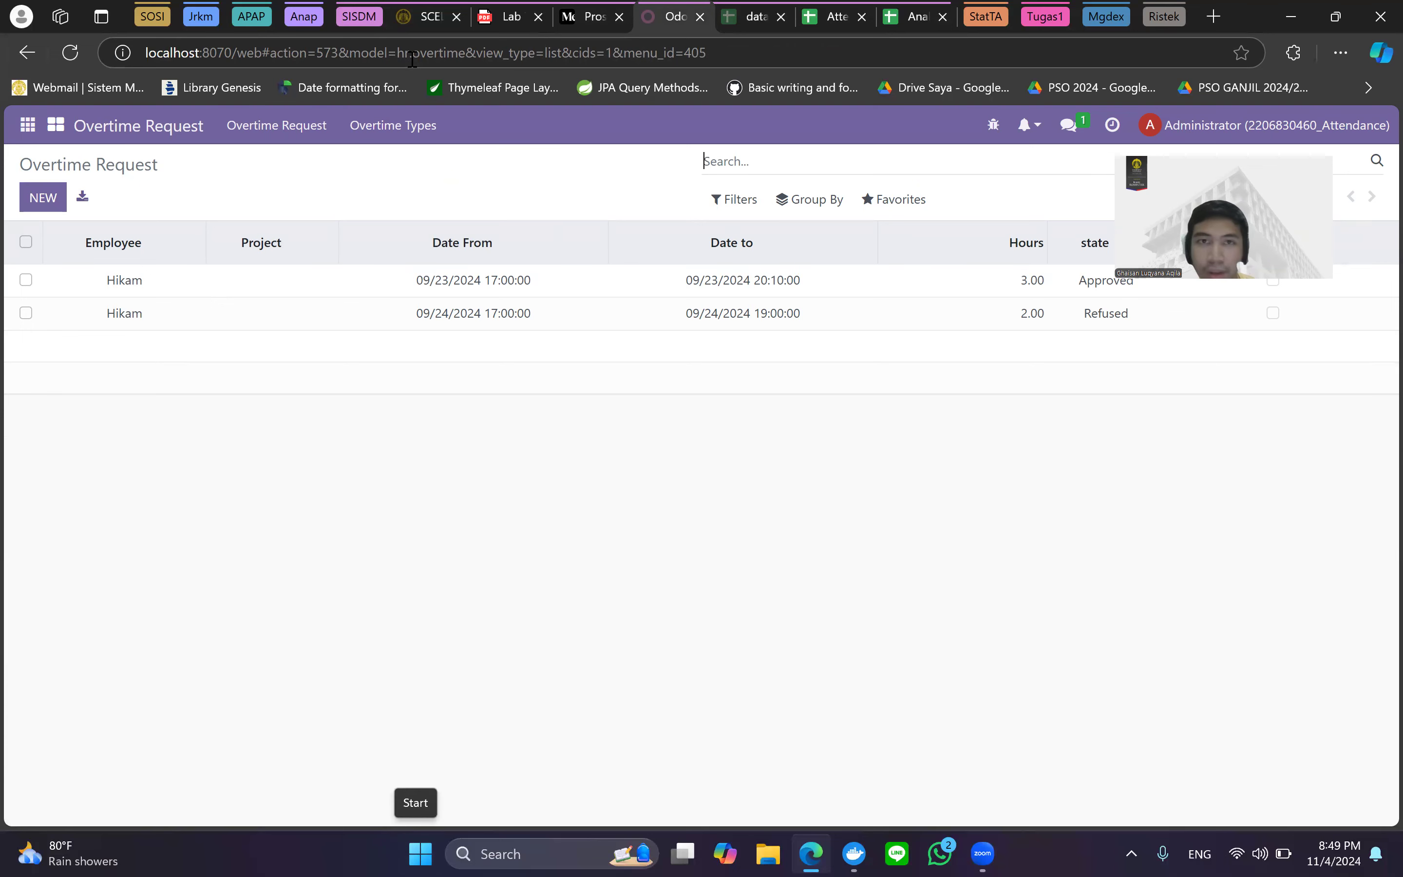
{"action": "left_click", "coordinate": [589, 13]}
{"action": "scroll", "coordinate": [824, 349], "scroll_direction": "down", "scroll_amount": 3}
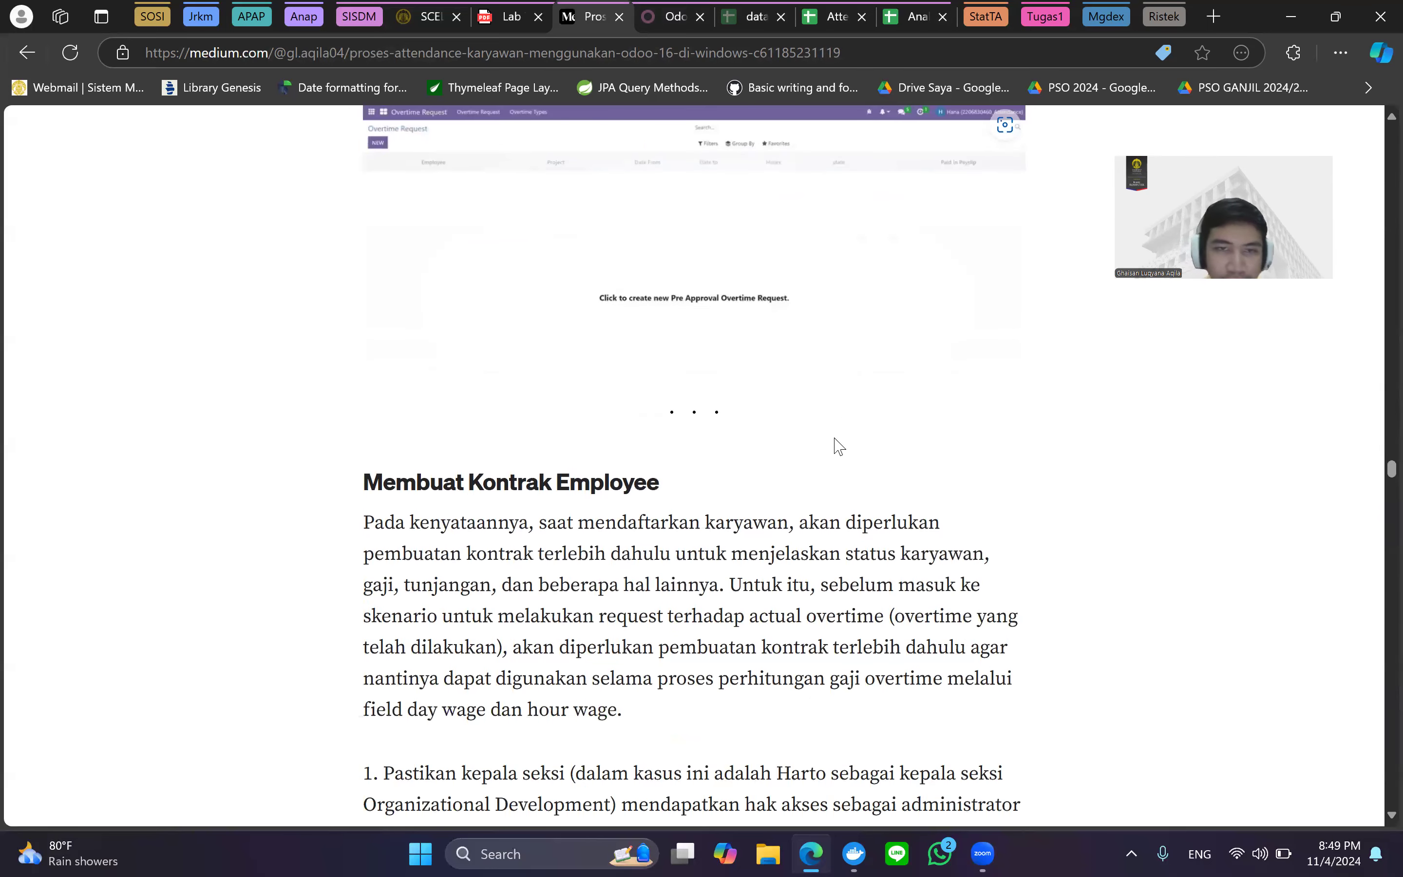
Read the article's steps on giving the section head Contract access.
{"action": "scroll", "coordinate": [745, 289], "scroll_direction": "down", "scroll_amount": 3}
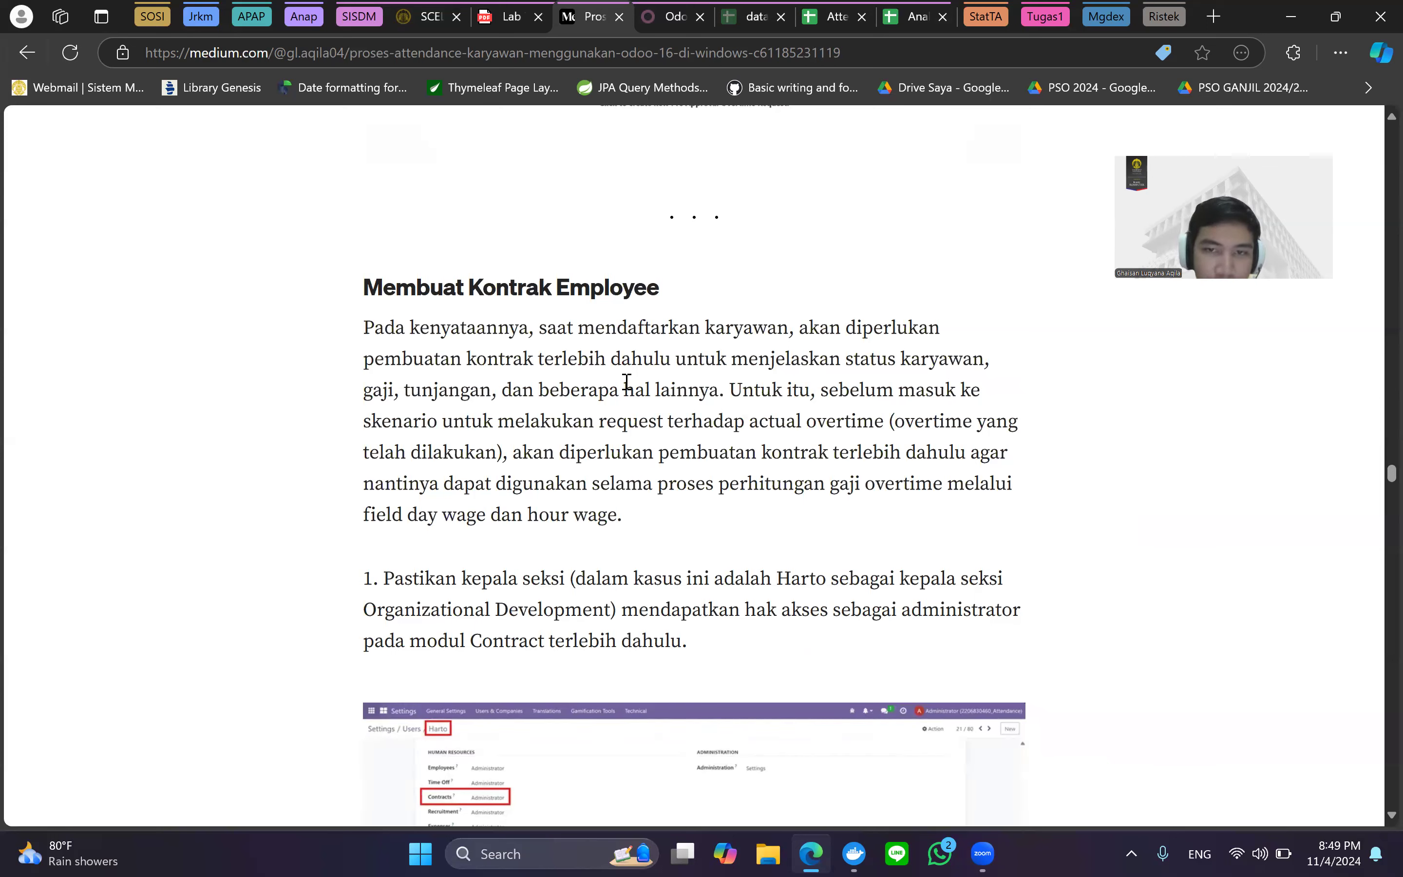
{"action": "scroll", "coordinate": [842, 454], "scroll_direction": "down", "scroll_amount": 1}
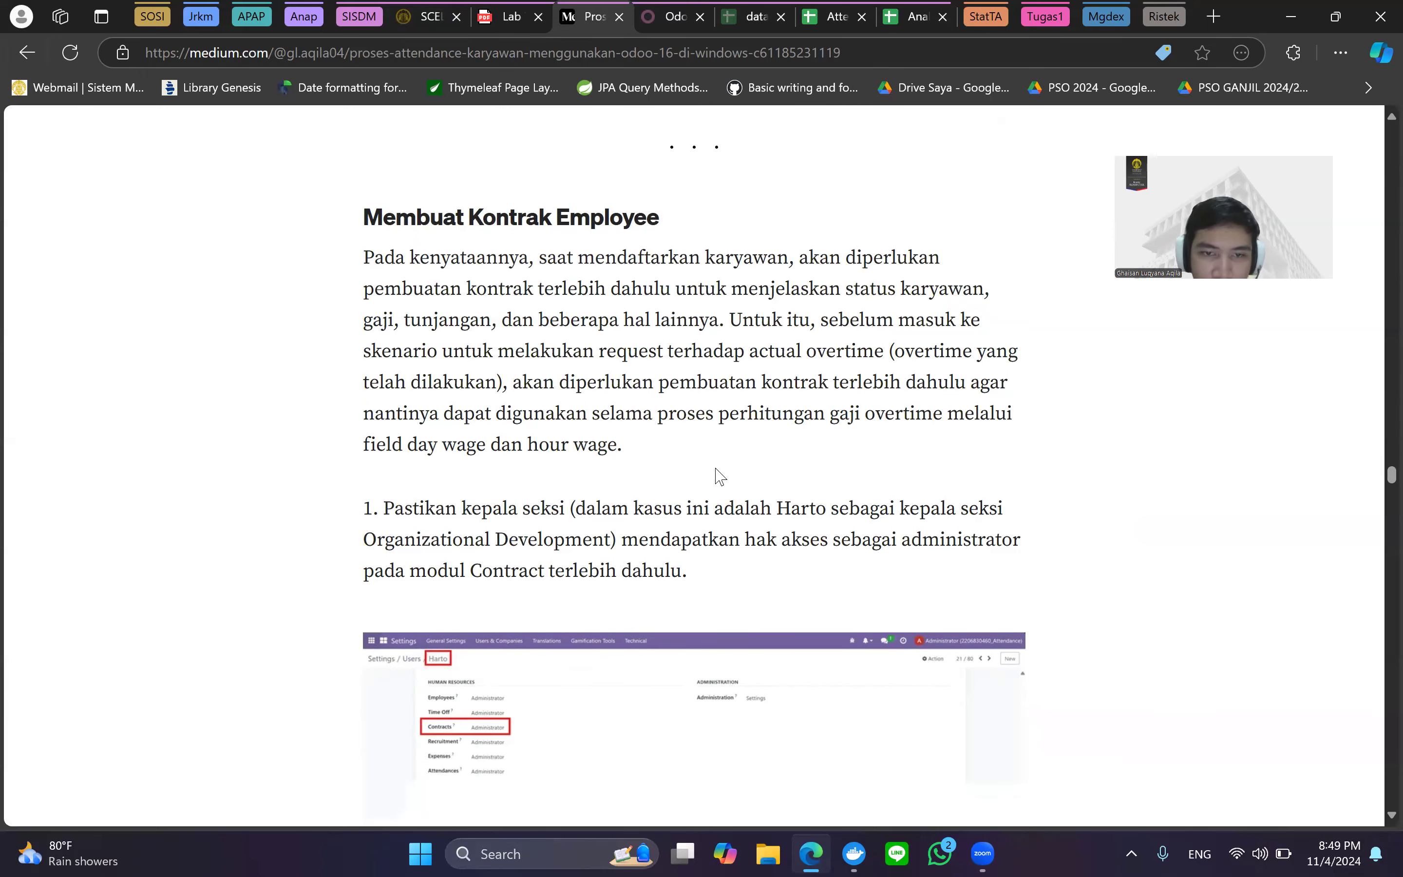
{"action": "scroll", "coordinate": [719, 475], "scroll_direction": "down", "scroll_amount": 2}
{"action": "scroll", "coordinate": [710, 448], "scroll_direction": "up", "scroll_amount": 1}
{"action": "scroll", "coordinate": [711, 448], "scroll_direction": "down", "scroll_amount": 3}
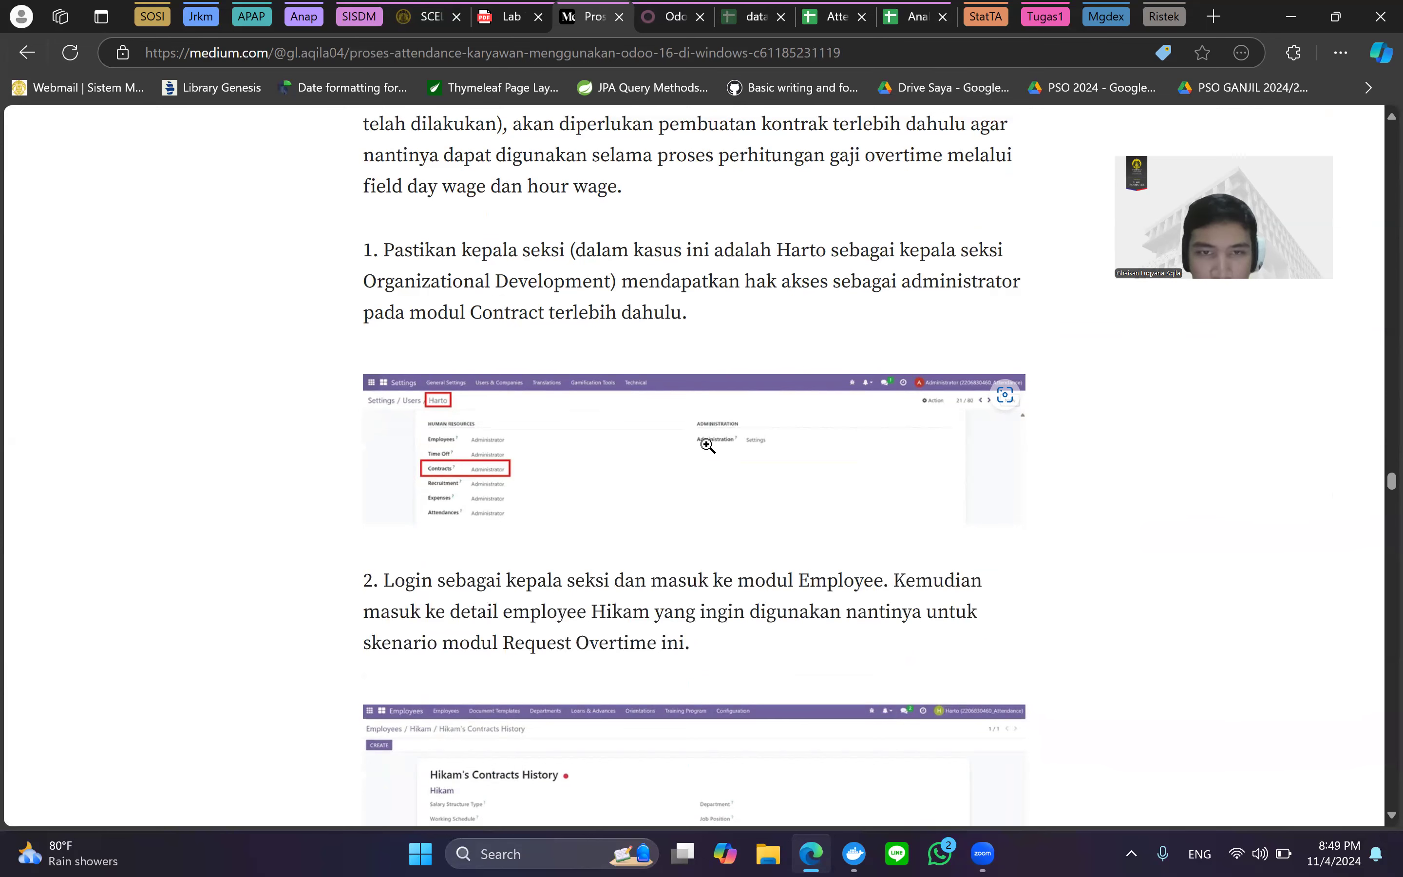
{"action": "scroll", "coordinate": [707, 445], "scroll_direction": "down", "scroll_amount": 1}
{"action": "scroll", "coordinate": [656, 376], "scroll_direction": "up", "scroll_amount": 2, "text": "ctrl"}
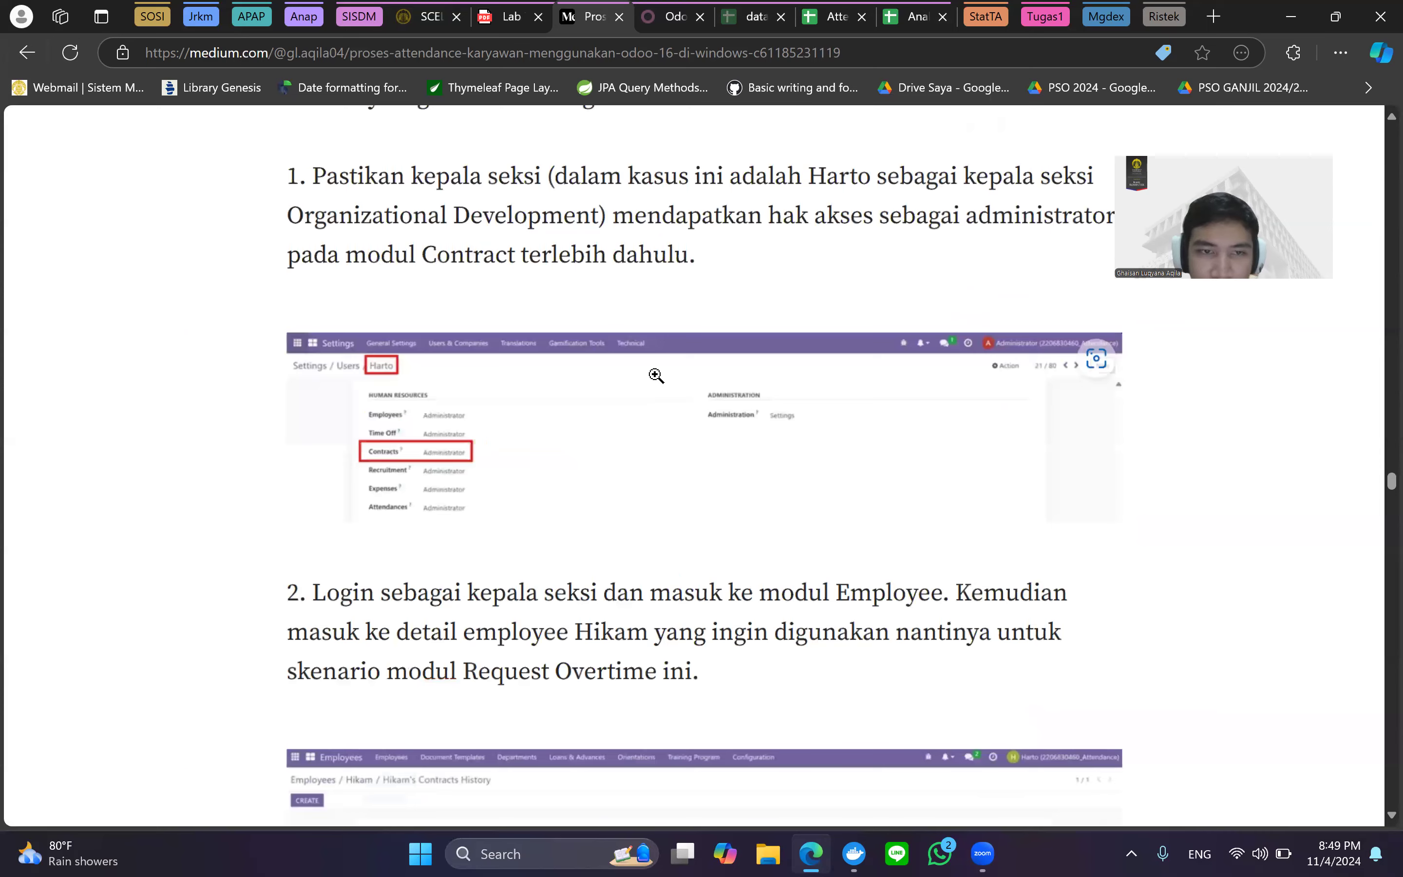
{"action": "scroll", "coordinate": [656, 376], "scroll_direction": "up", "scroll_amount": 1, "text": "ctrl"}
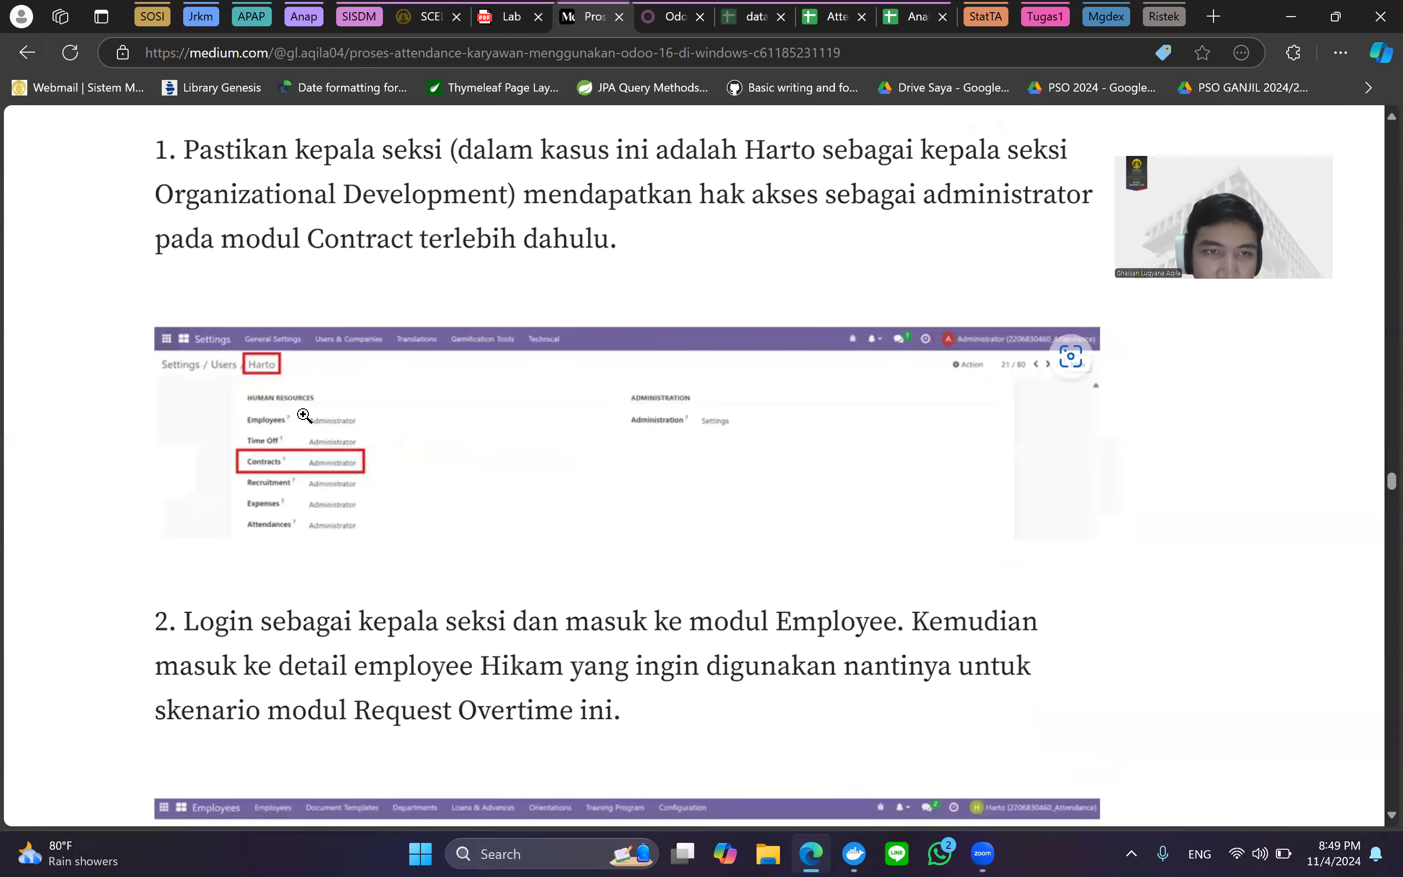
{"action": "scroll", "coordinate": [304, 415], "scroll_direction": "down", "scroll_amount": 1, "text": "ctrl"}
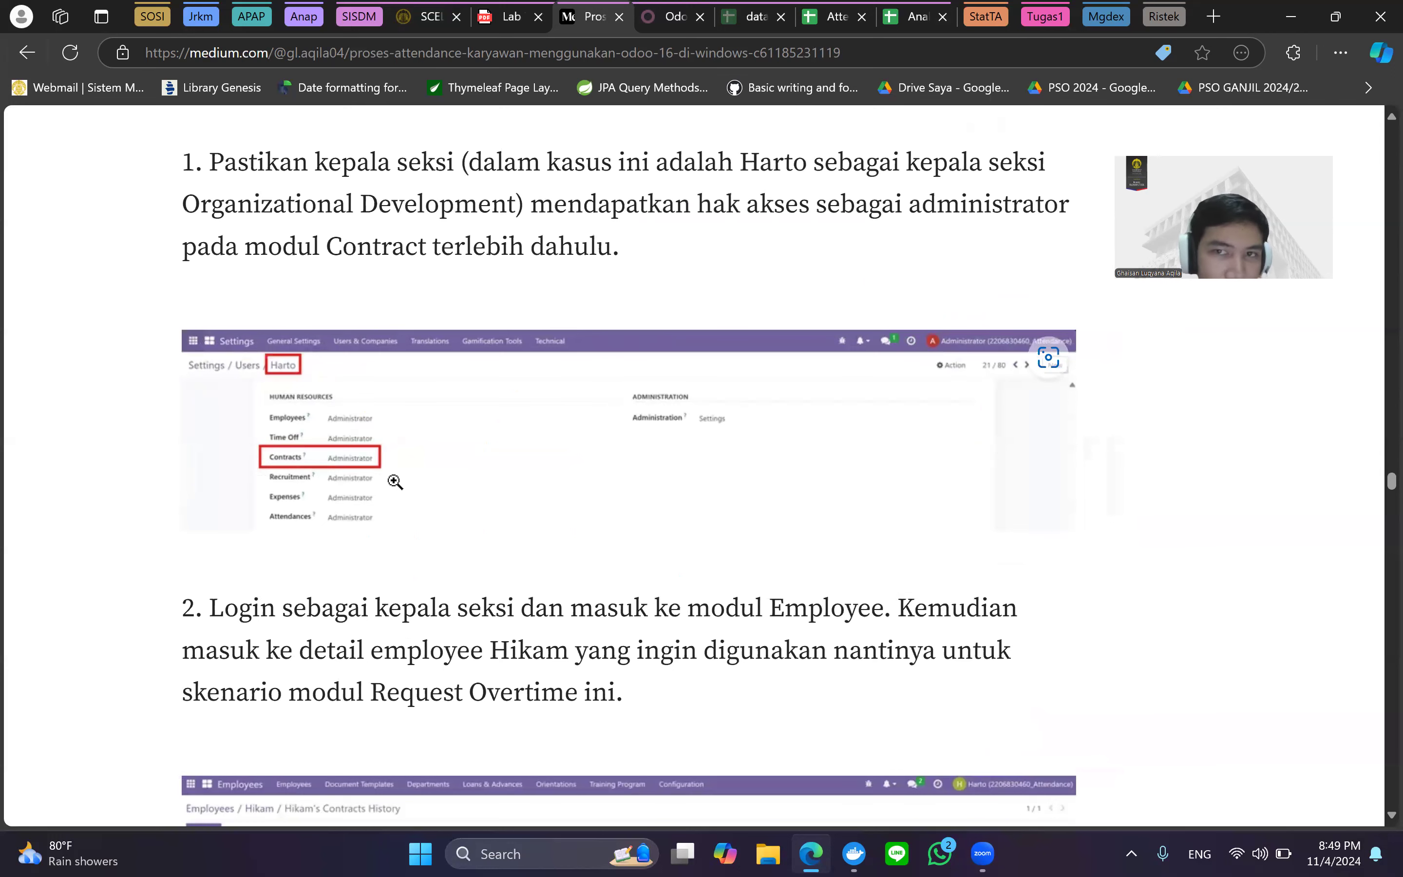
{"action": "scroll", "coordinate": [972, 383], "scroll_direction": "up", "scroll_amount": 1}
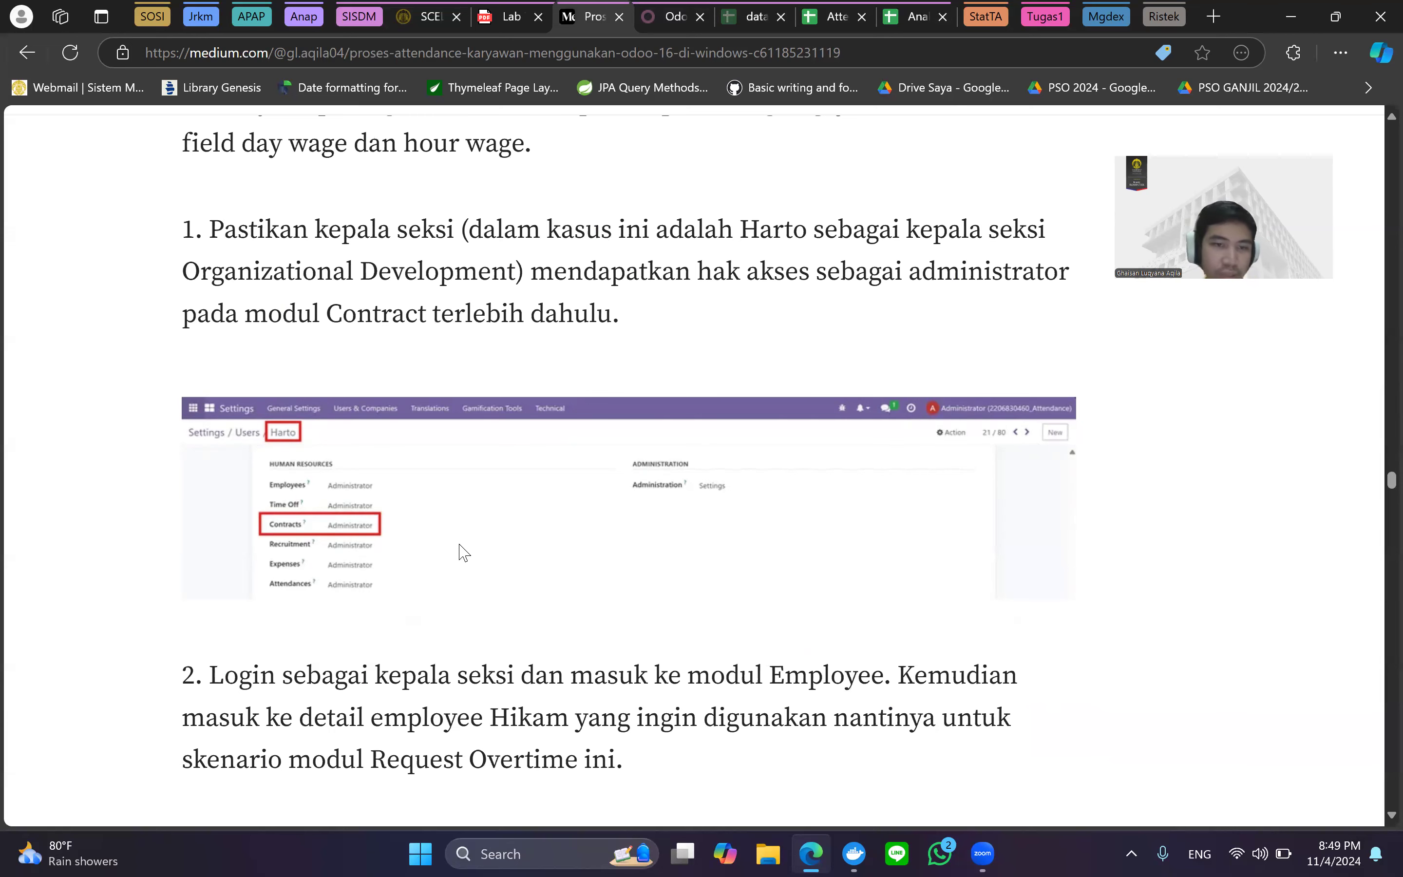
Scroll on to step 3 on creating the employee's contract, then return to Odoo.
{"action": "scroll", "coordinate": [504, 551], "scroll_direction": "down", "scroll_amount": 3}
{"action": "scroll", "coordinate": [505, 554], "scroll_direction": "down", "scroll_amount": 3, "text": "ctrl"}
{"action": "scroll", "coordinate": [504, 554], "scroll_direction": "down", "scroll_amount": 3}
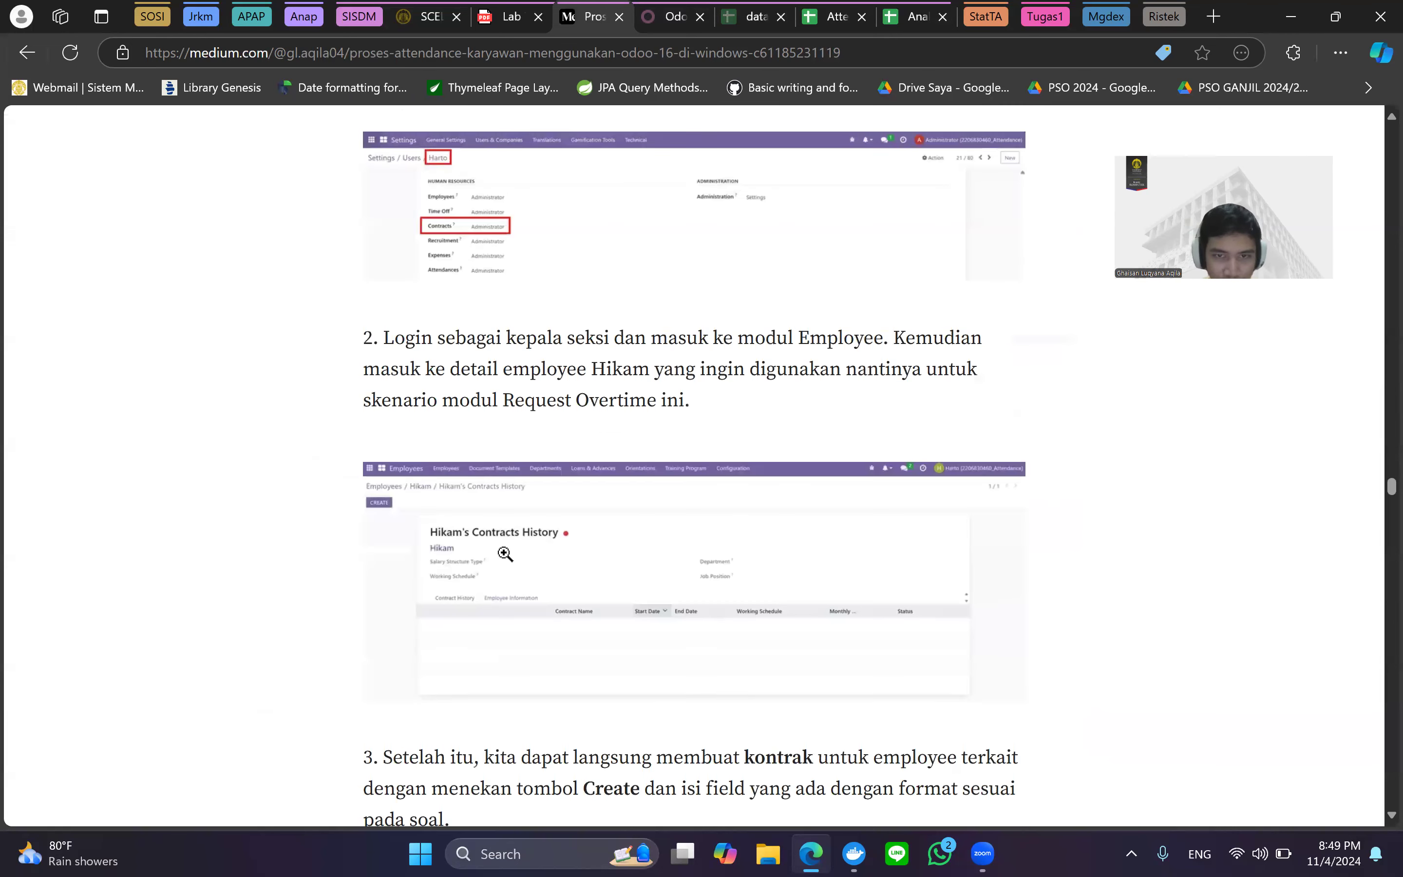
{"action": "scroll", "coordinate": [504, 554], "scroll_direction": "down", "scroll_amount": 1}
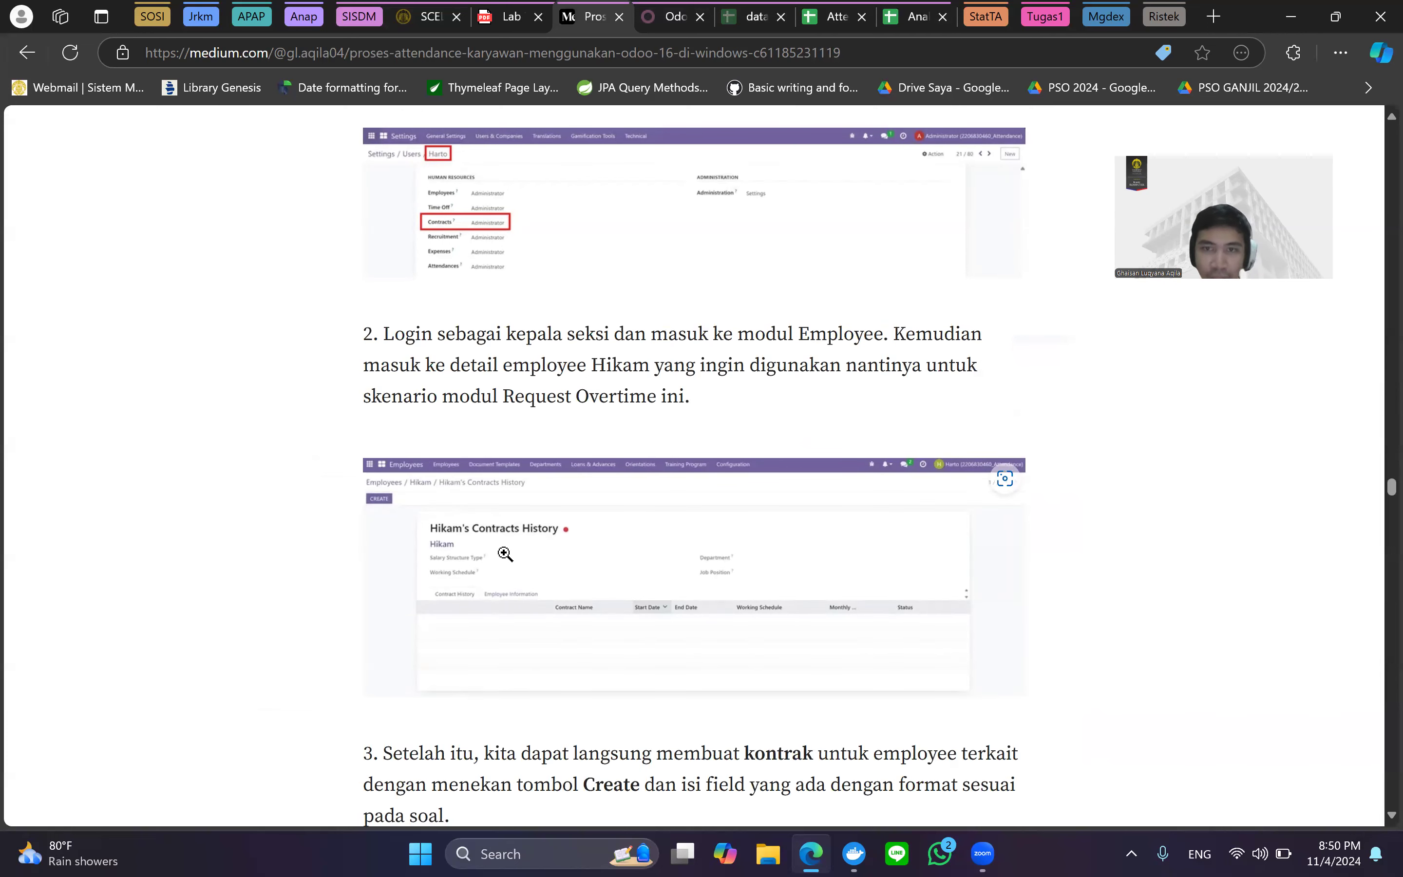
{"action": "scroll", "coordinate": [629, 476], "scroll_direction": "down", "scroll_amount": 2}
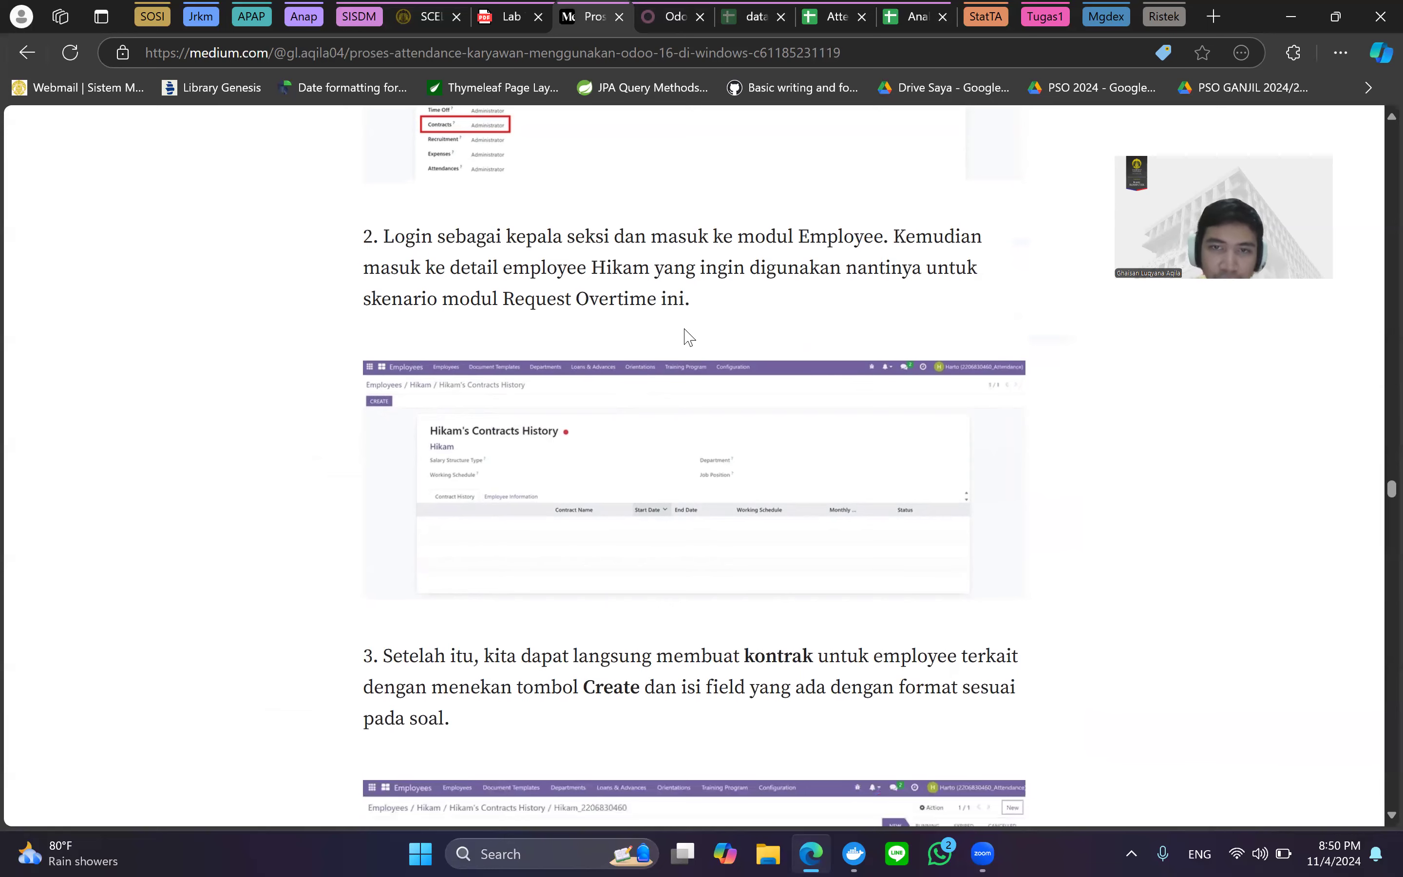
{"action": "scroll", "coordinate": [689, 336], "scroll_direction": "up", "scroll_amount": 2}
{"action": "scroll", "coordinate": [679, 371], "scroll_direction": "down", "scroll_amount": 2}
{"action": "scroll", "coordinate": [505, 331], "scroll_direction": "down", "scroll_amount": 2}
{"action": "scroll", "coordinate": [673, 232], "scroll_direction": "down", "scroll_amount": 1}
{"action": "left_click", "coordinate": [672, 16]}
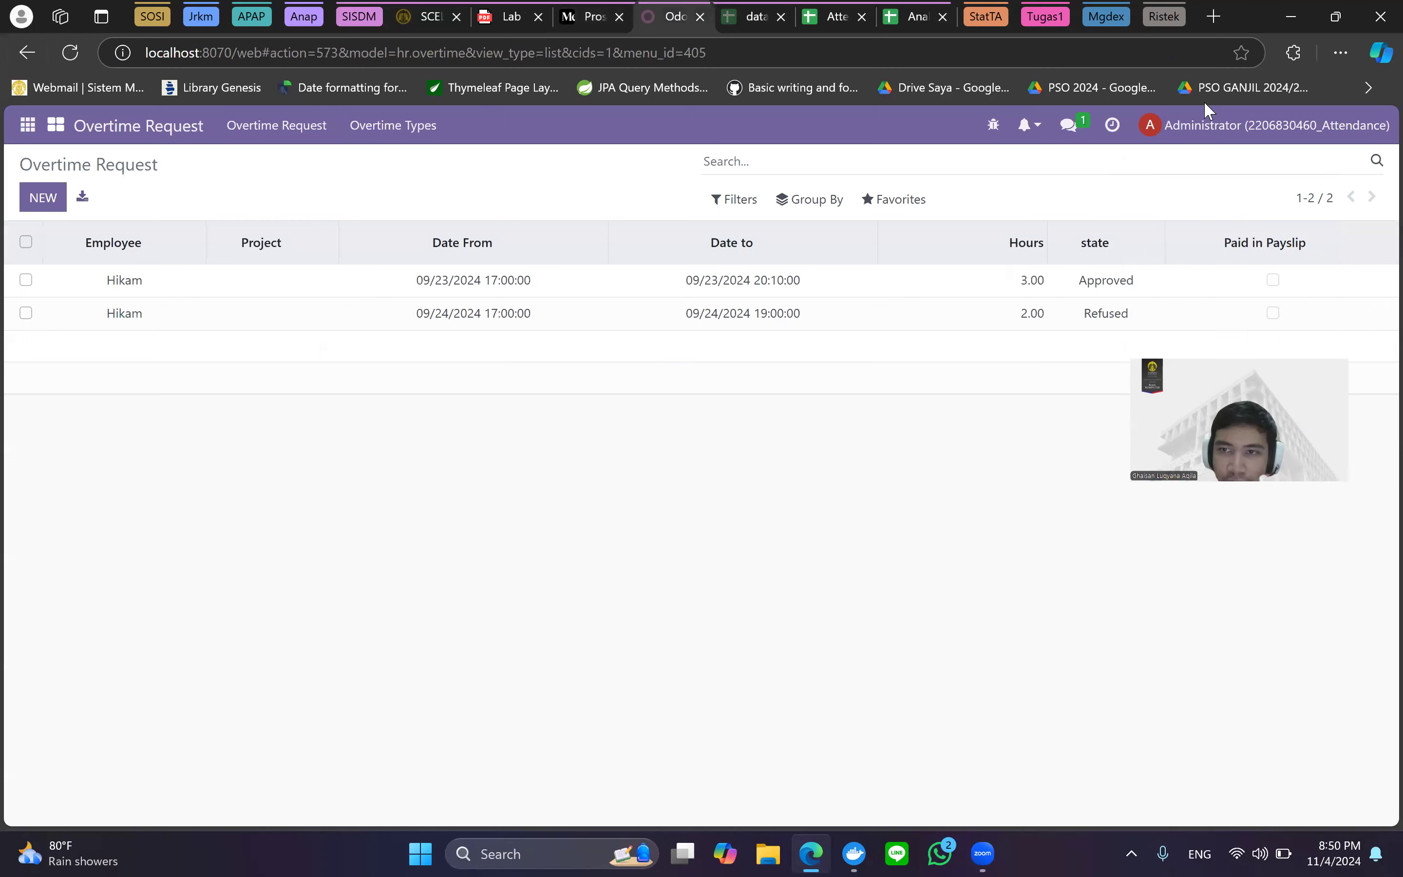
Log in to Odoo with the section head's e-mail and password.
{"action": "key", "text": "Return"}
{"action": "type", "text": "h"}
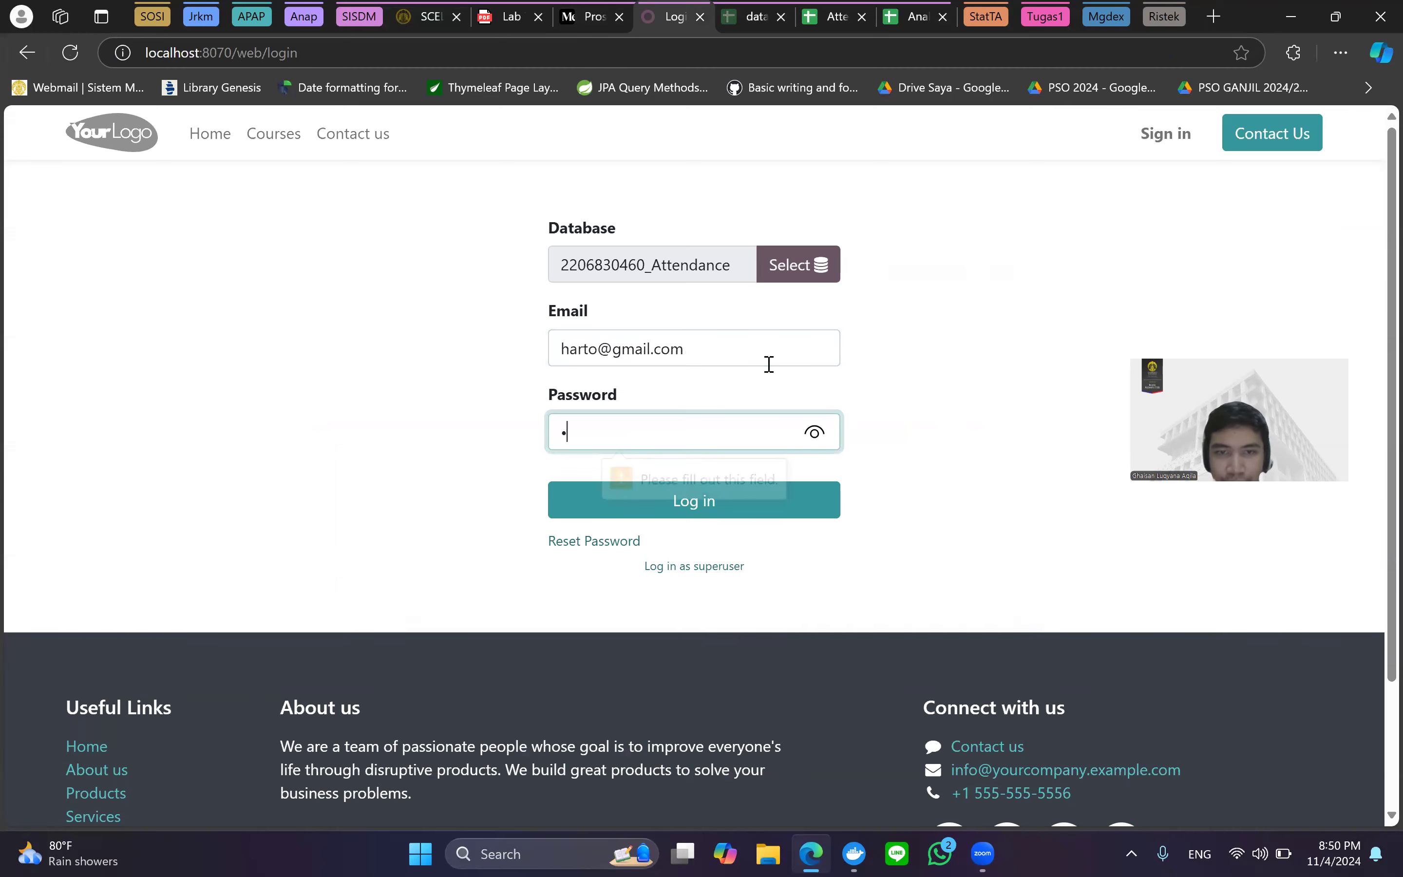
{"action": "key", "text": "Return"}
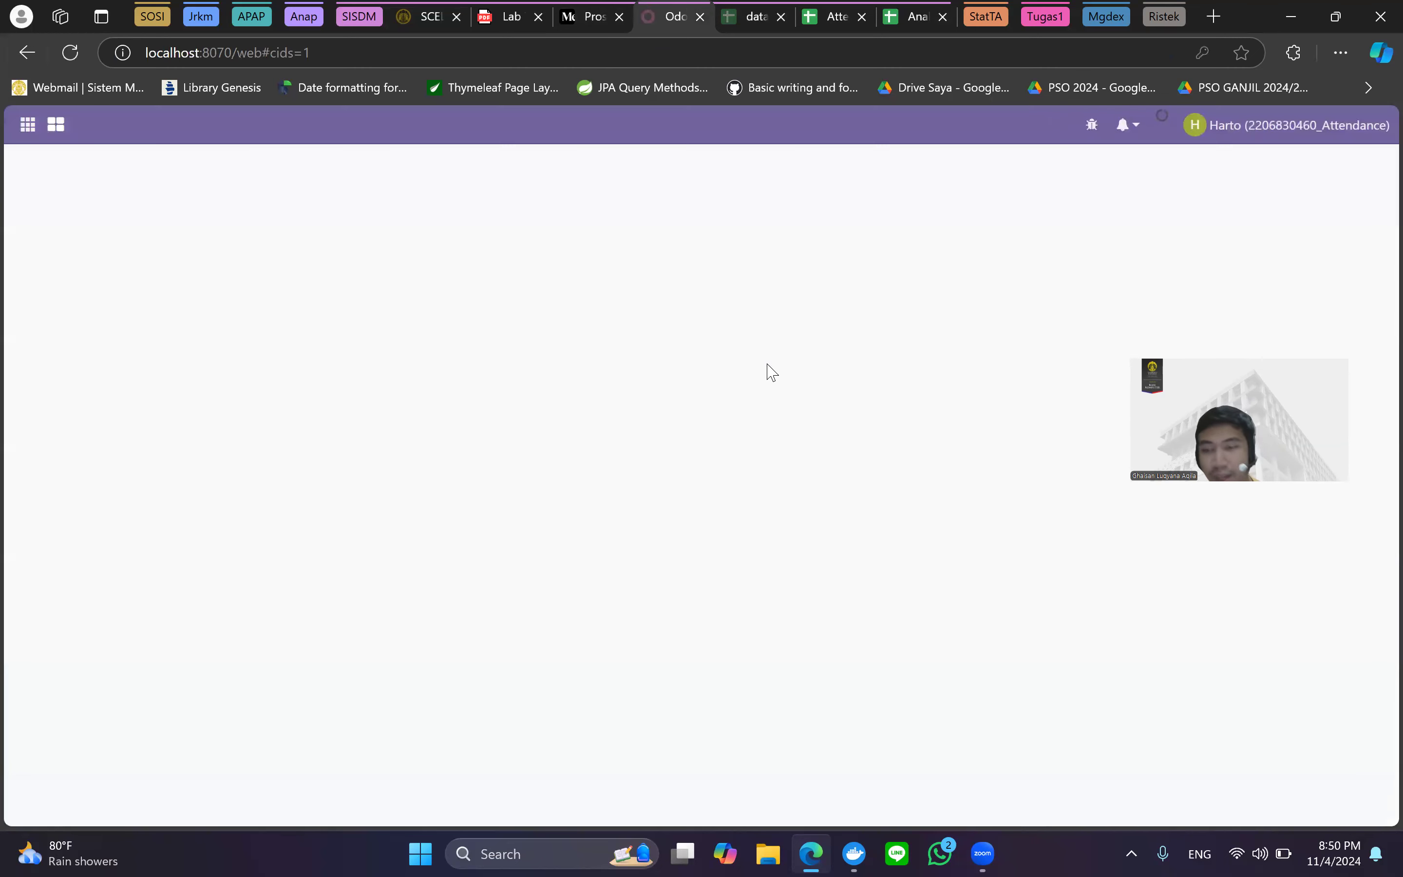
Find the Staff OD-1 employee in Employees and open their Contracts History.
{"action": "left_click", "coordinate": [27, 124]}
{"action": "scroll", "coordinate": [87, 463], "scroll_direction": "down", "scroll_amount": 3}
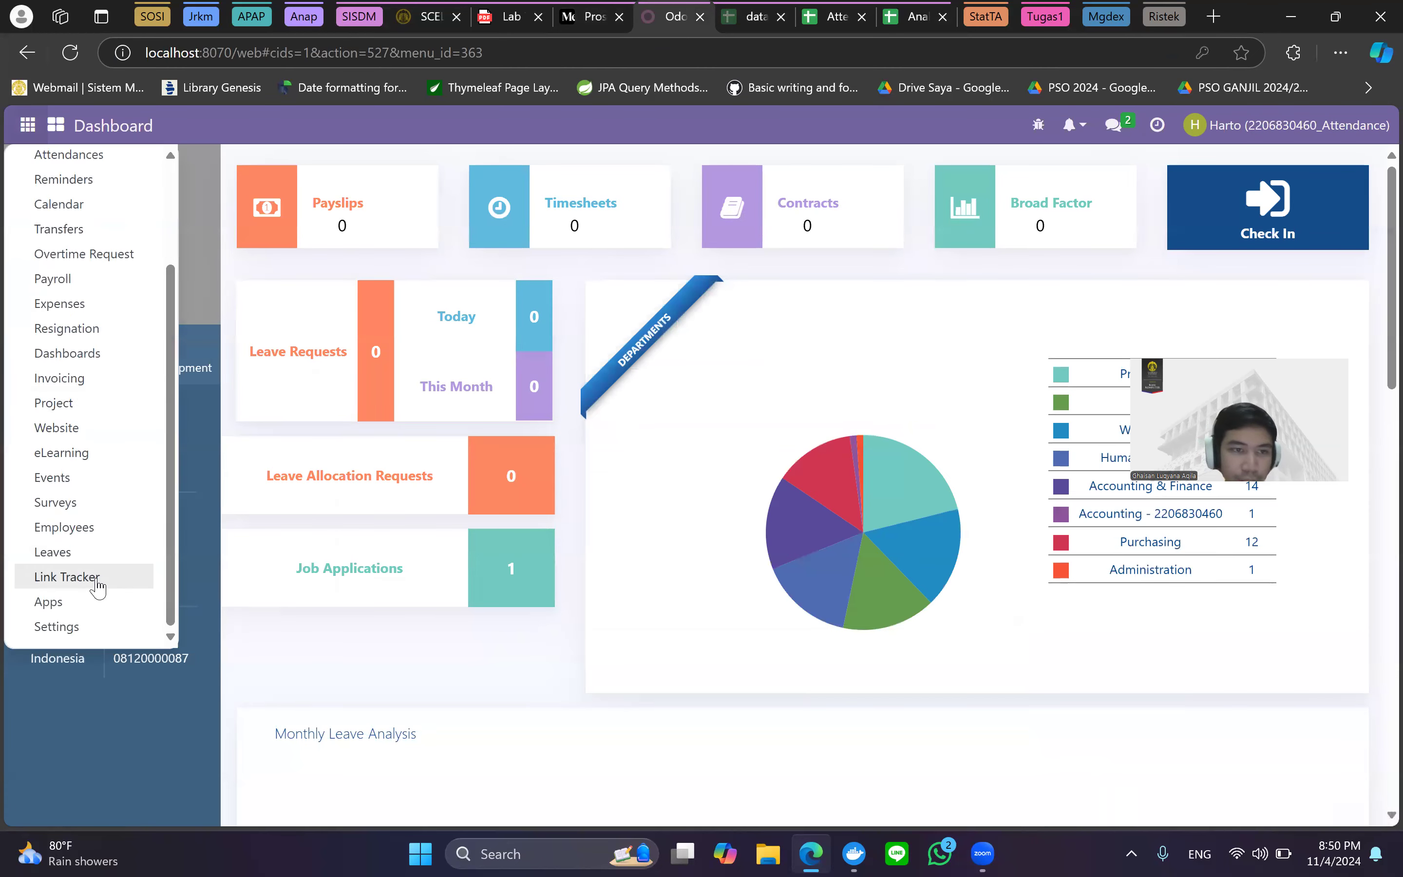
{"action": "left_click", "coordinate": [99, 525]}
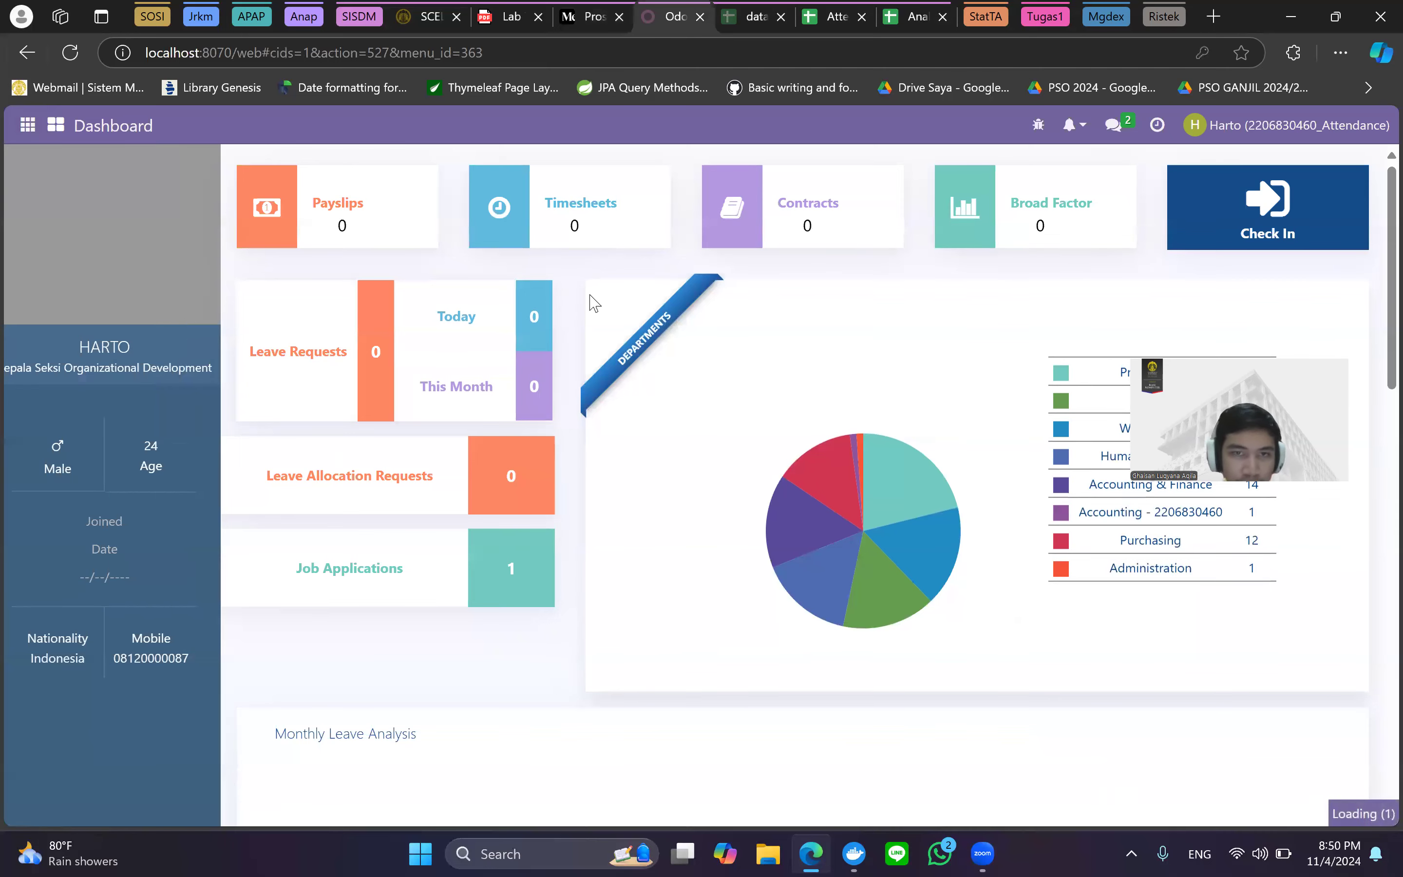
{"action": "key", "text": "ctrl+f"}
{"action": "type", "text": "hikam"}
{"action": "key", "text": "Escape"}
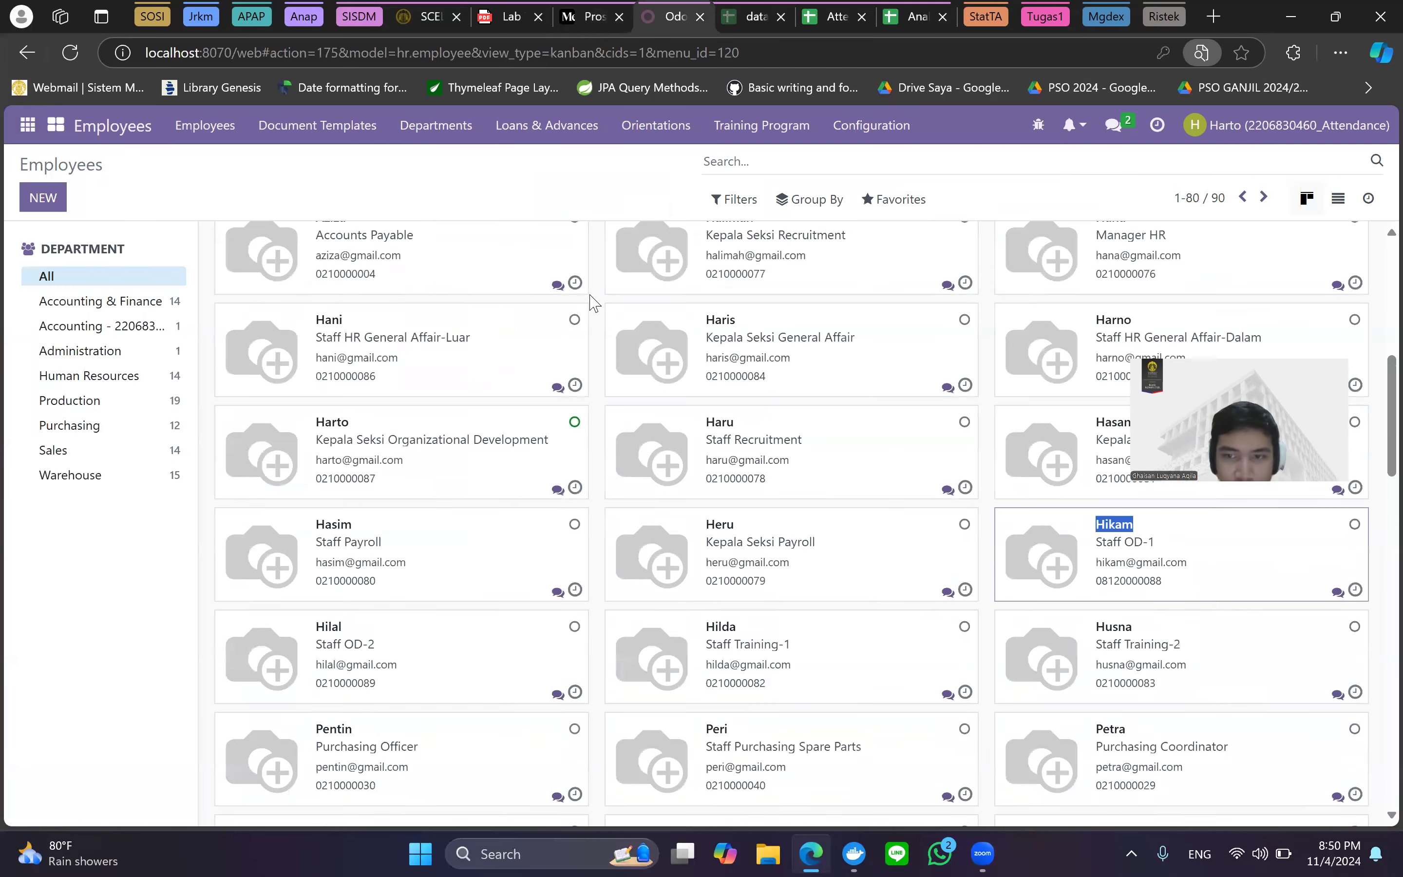
{"action": "left_click", "coordinate": [1205, 546]}
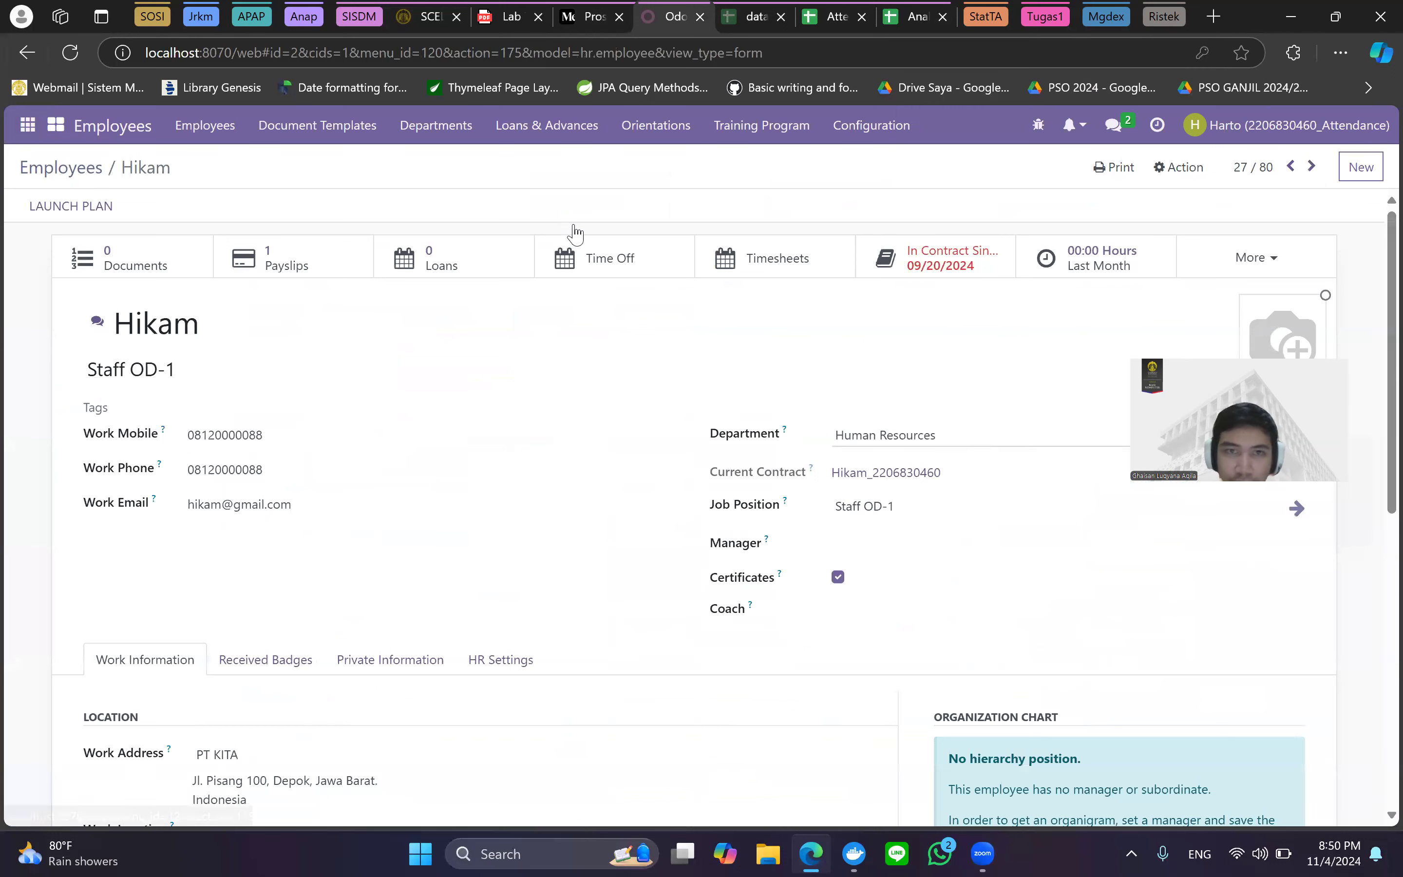
{"action": "left_click", "coordinate": [921, 272]}
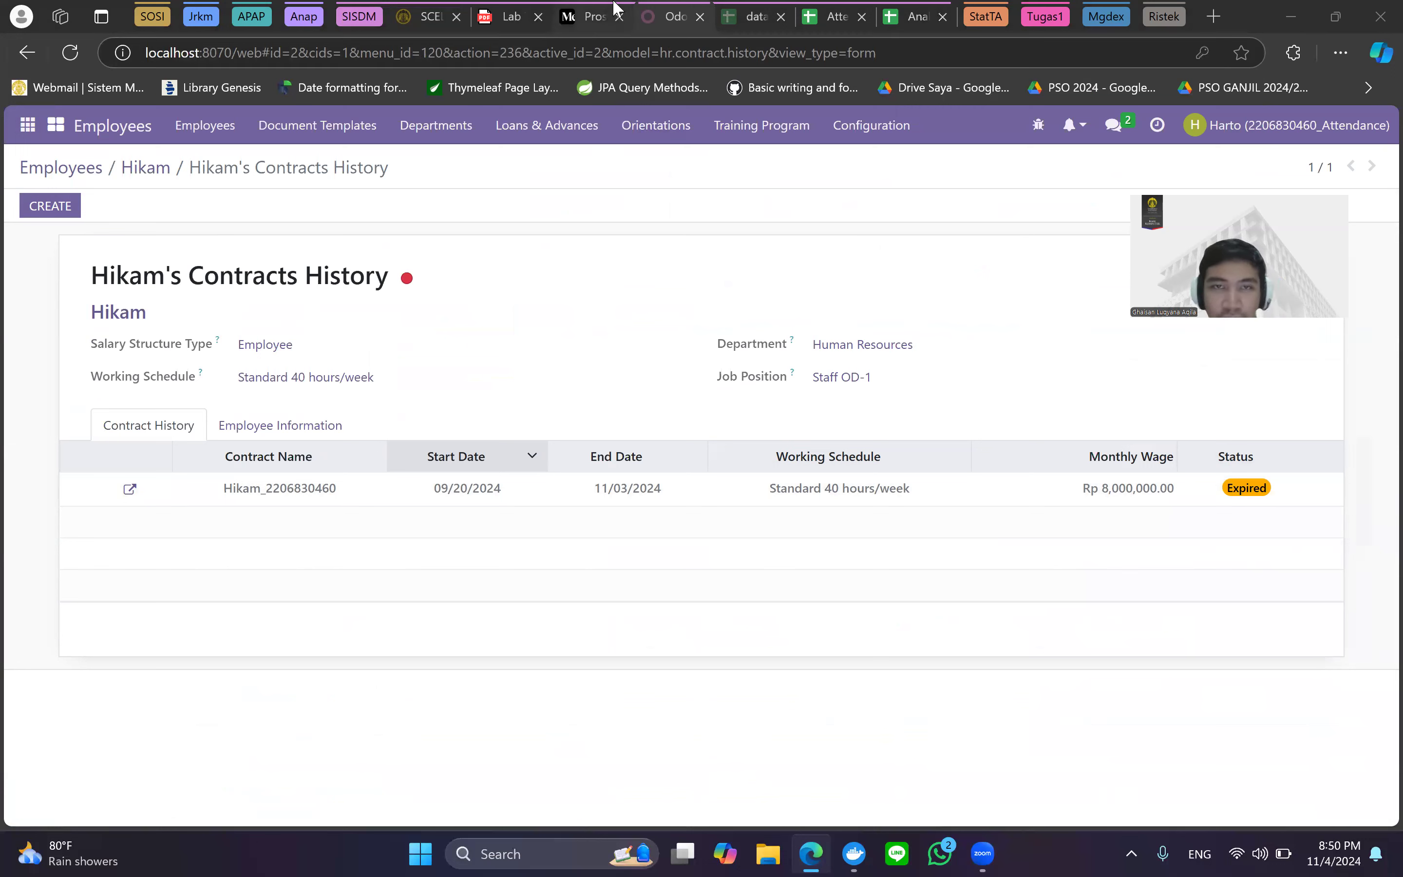
Enlarge the Medium article and scroll to the screenshots of the employee's contract.
{"action": "left_click", "coordinate": [591, 16]}
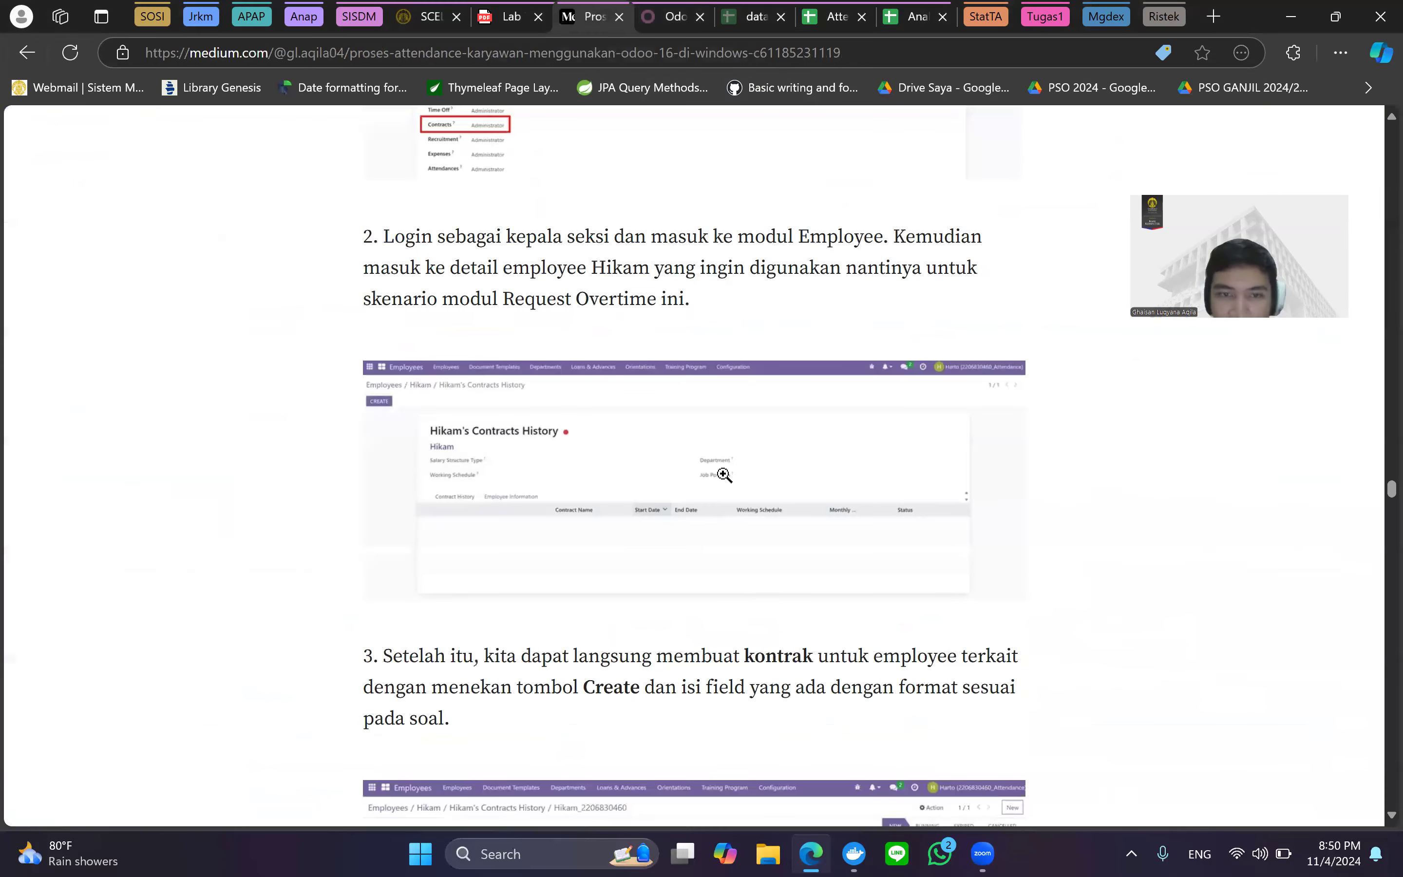
{"action": "key", "text": "ctrl+plus"}
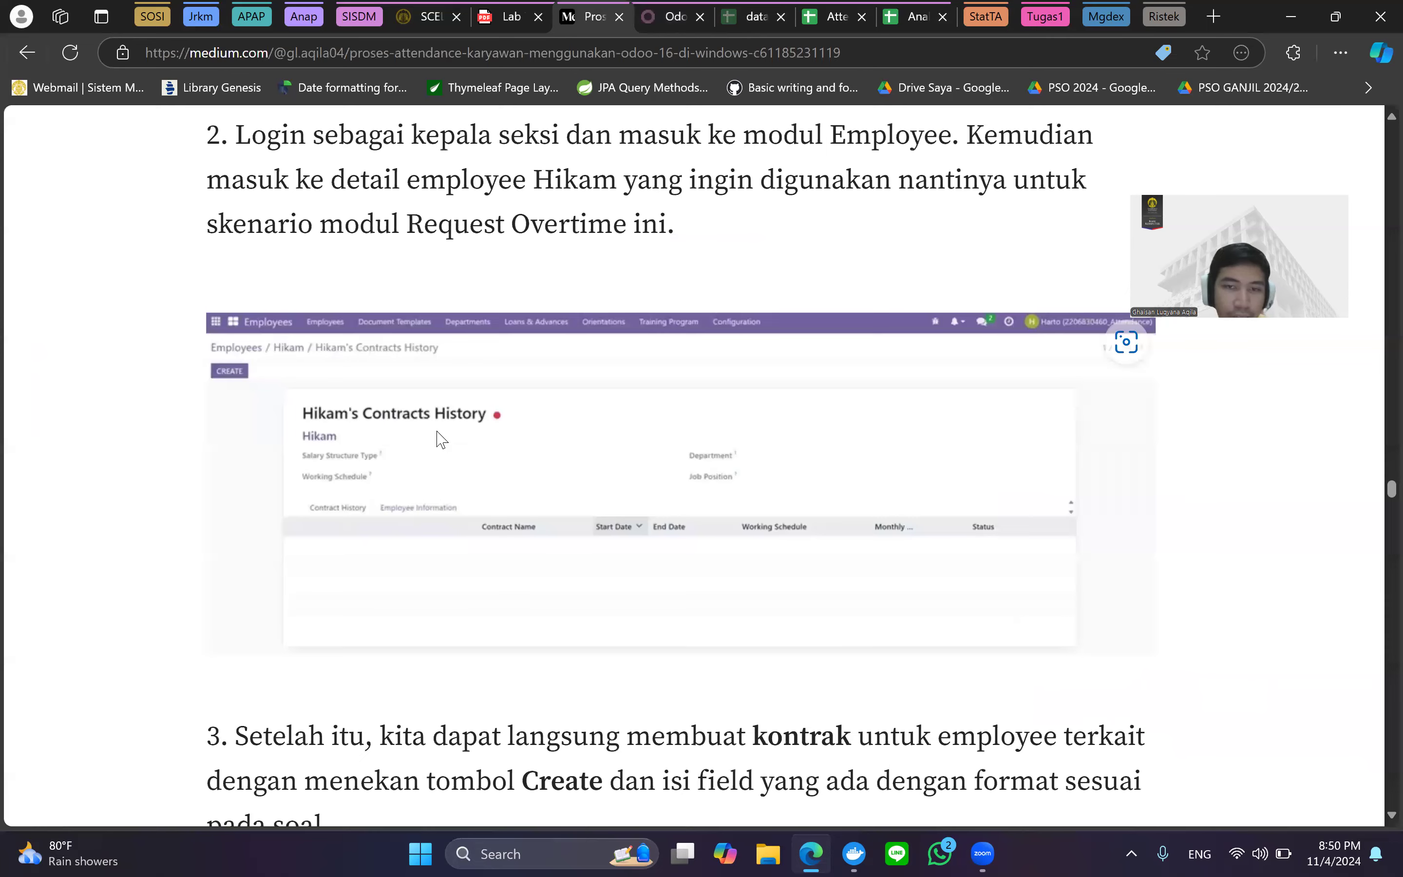
{"action": "scroll", "coordinate": [438, 432], "scroll_direction": "down", "scroll_amount": 8}
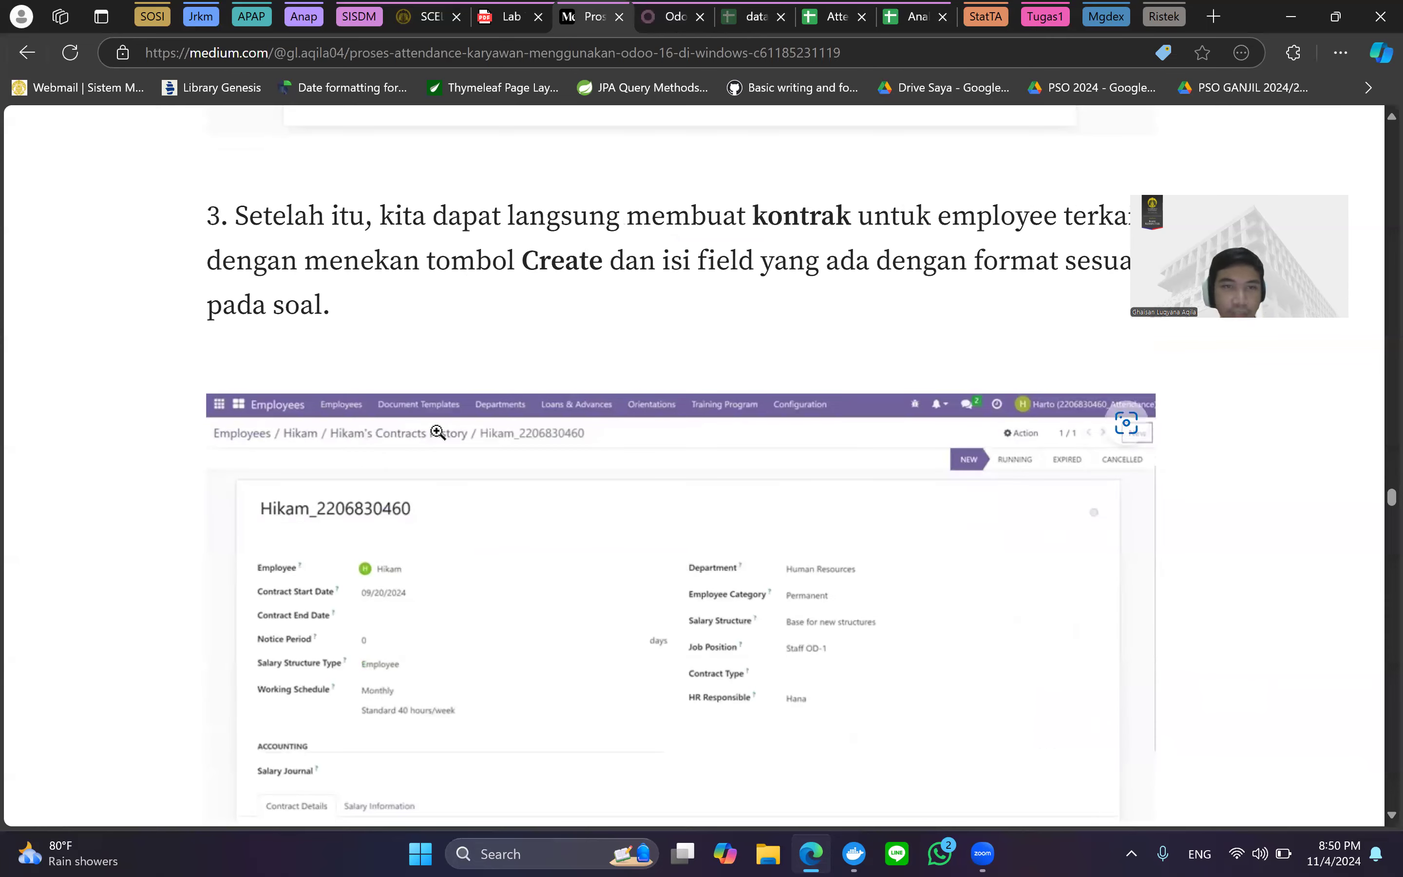
{"action": "scroll", "coordinate": [447, 435], "scroll_direction": "down", "scroll_amount": 2}
{"action": "scroll", "coordinate": [458, 435], "scroll_direction": "up", "scroll_amount": 5}
{"action": "scroll", "coordinate": [348, 400], "scroll_direction": "up", "scroll_amount": 5}
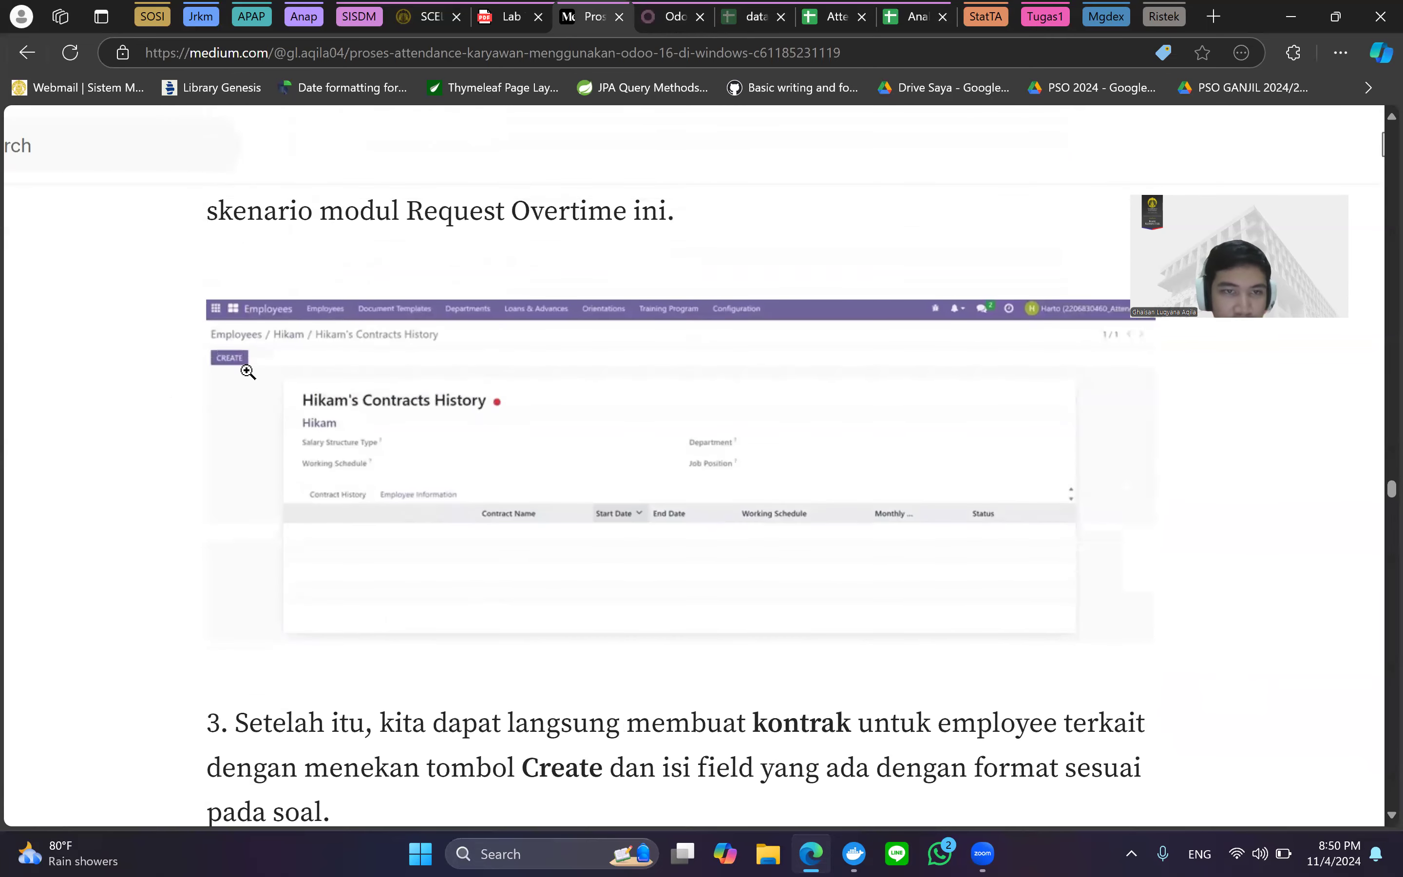
{"action": "scroll", "coordinate": [347, 447], "scroll_direction": "down", "scroll_amount": 5}
{"action": "scroll", "coordinate": [460, 411], "scroll_direction": "down", "scroll_amount": 6}
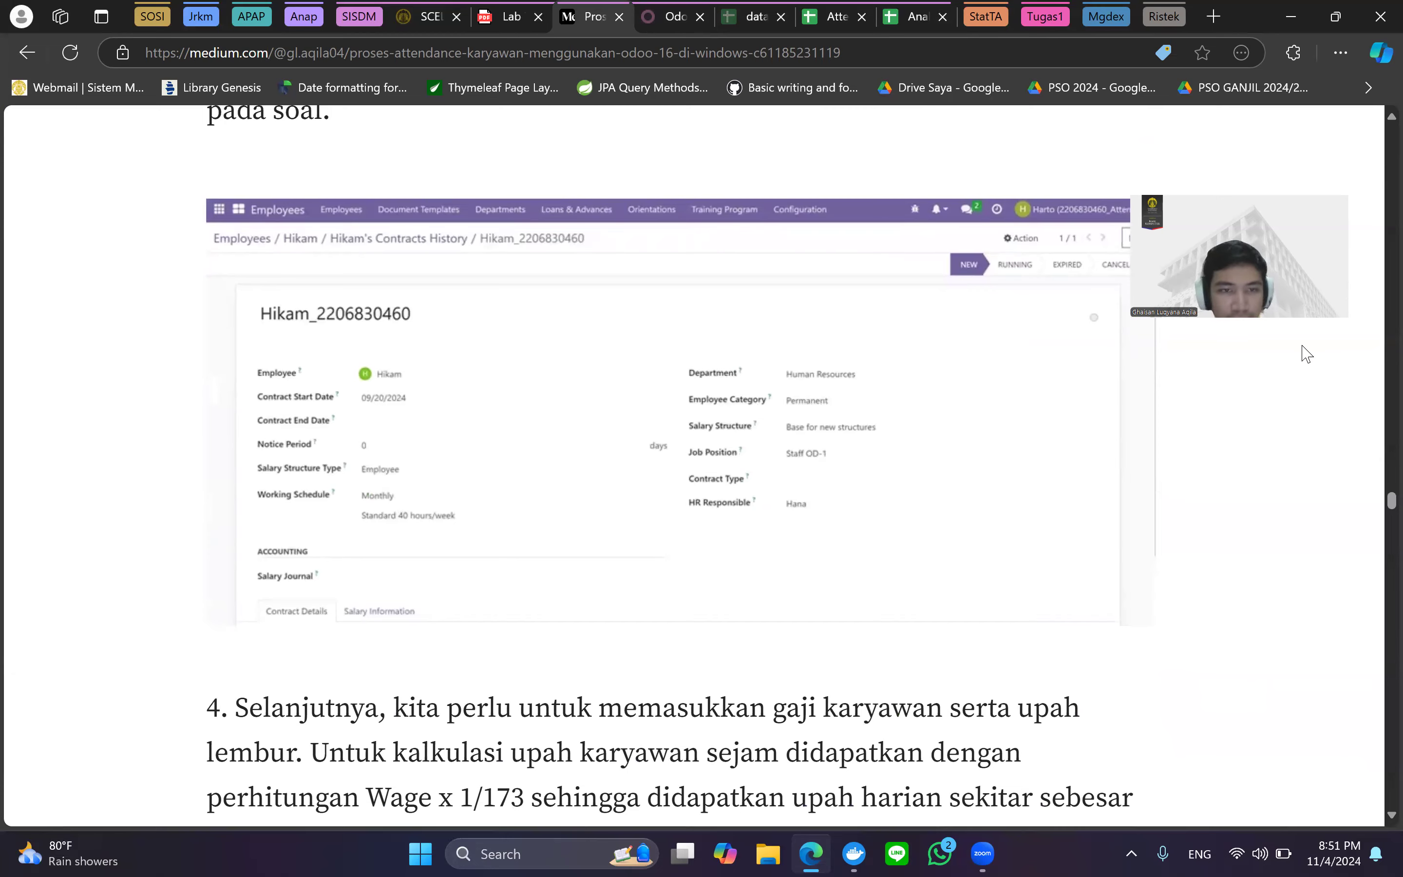
{"action": "scroll", "coordinate": [846, 575], "scroll_direction": "down", "scroll_amount": 3}
{"action": "scroll", "coordinate": [848, 575], "scroll_direction": "down", "scroll_amount": 2}
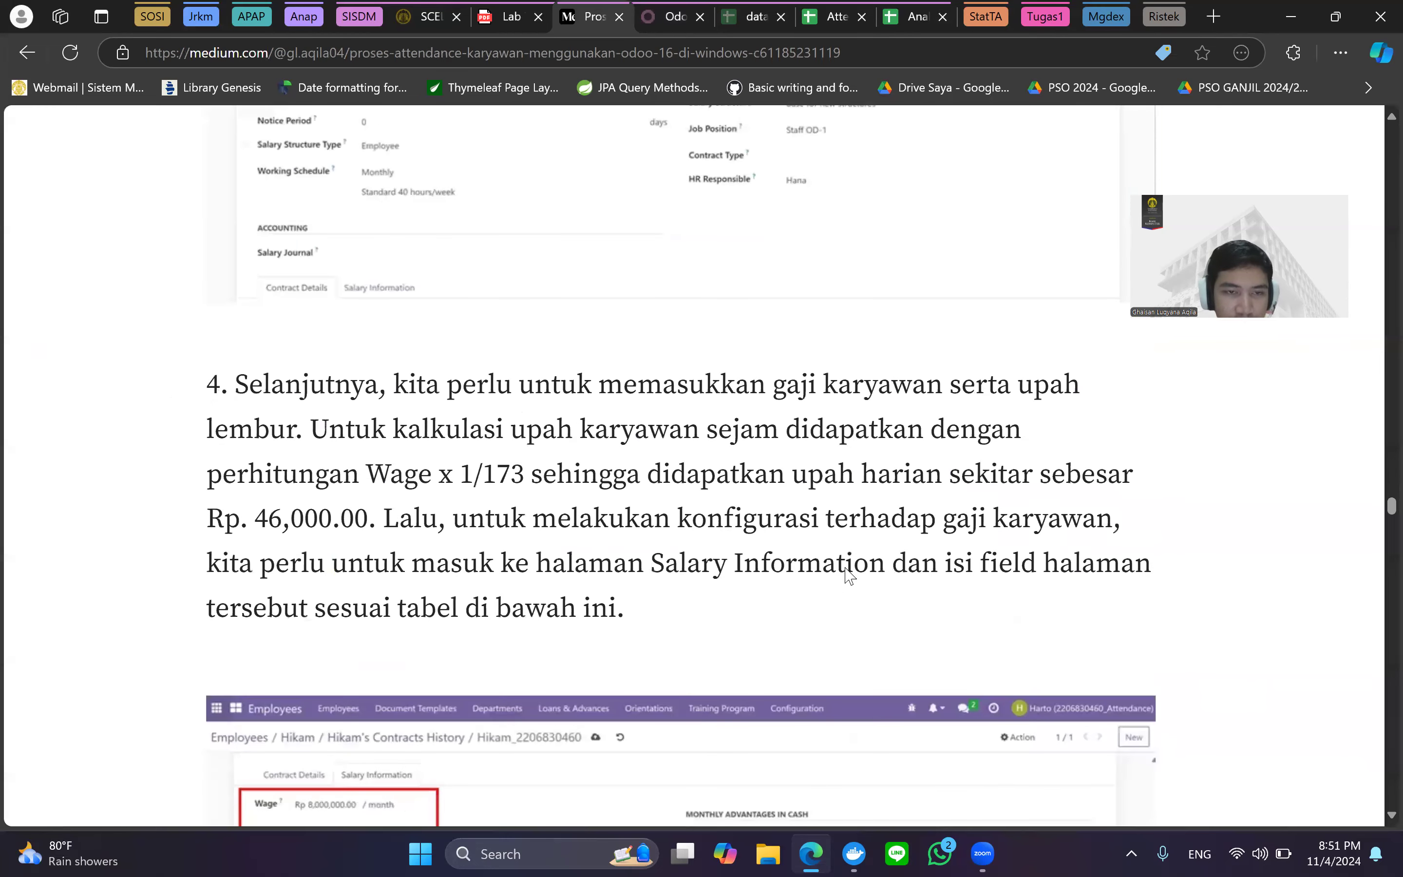
{"action": "scroll", "coordinate": [848, 576], "scroll_direction": "down", "scroll_amount": 4}
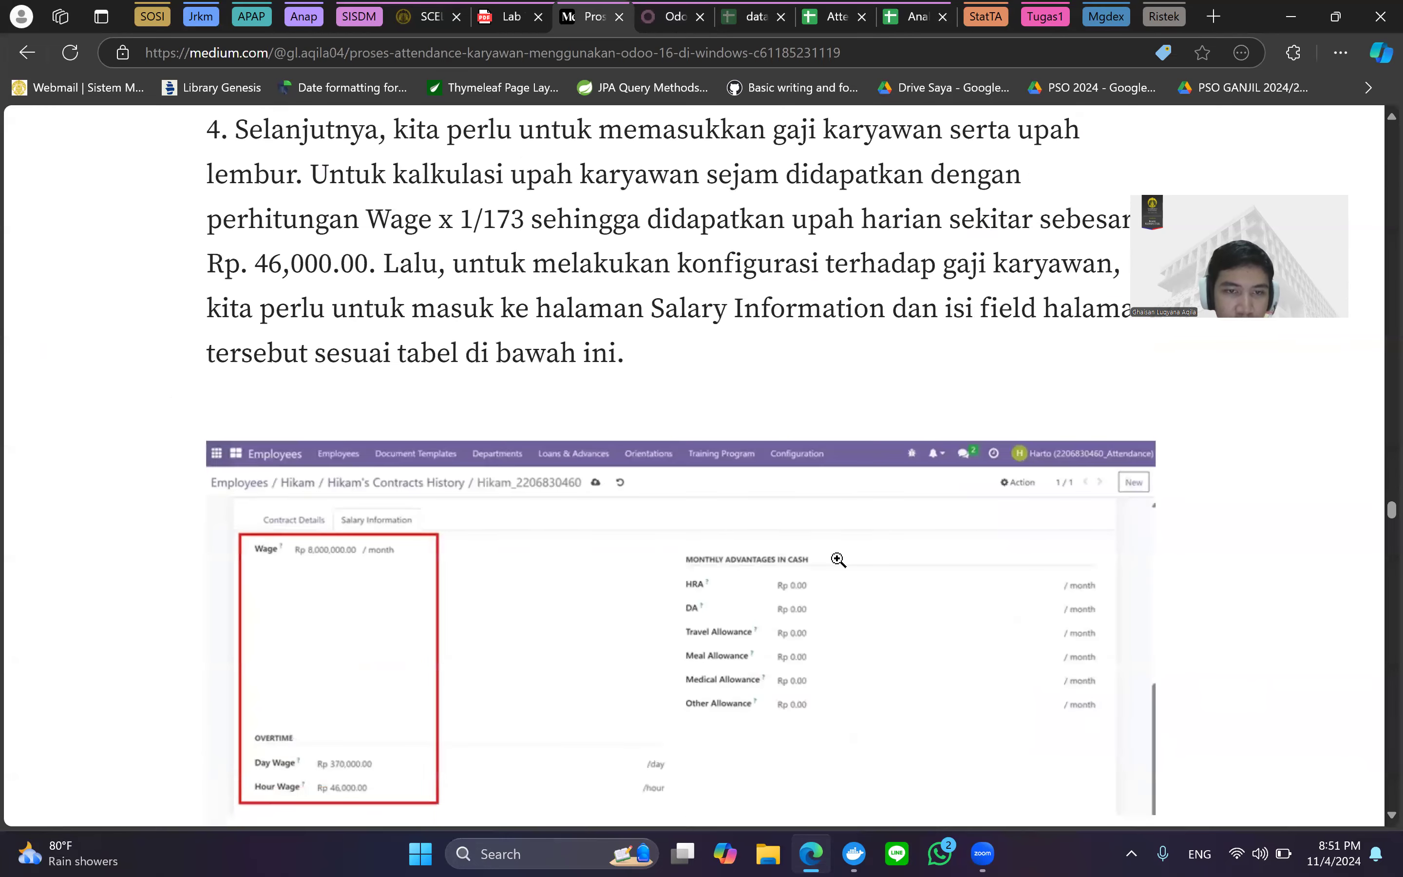
{"action": "scroll", "coordinate": [839, 559], "scroll_direction": "up", "scroll_amount": 9}
{"action": "scroll", "coordinate": [836, 557], "scroll_direction": "down", "scroll_amount": 3}
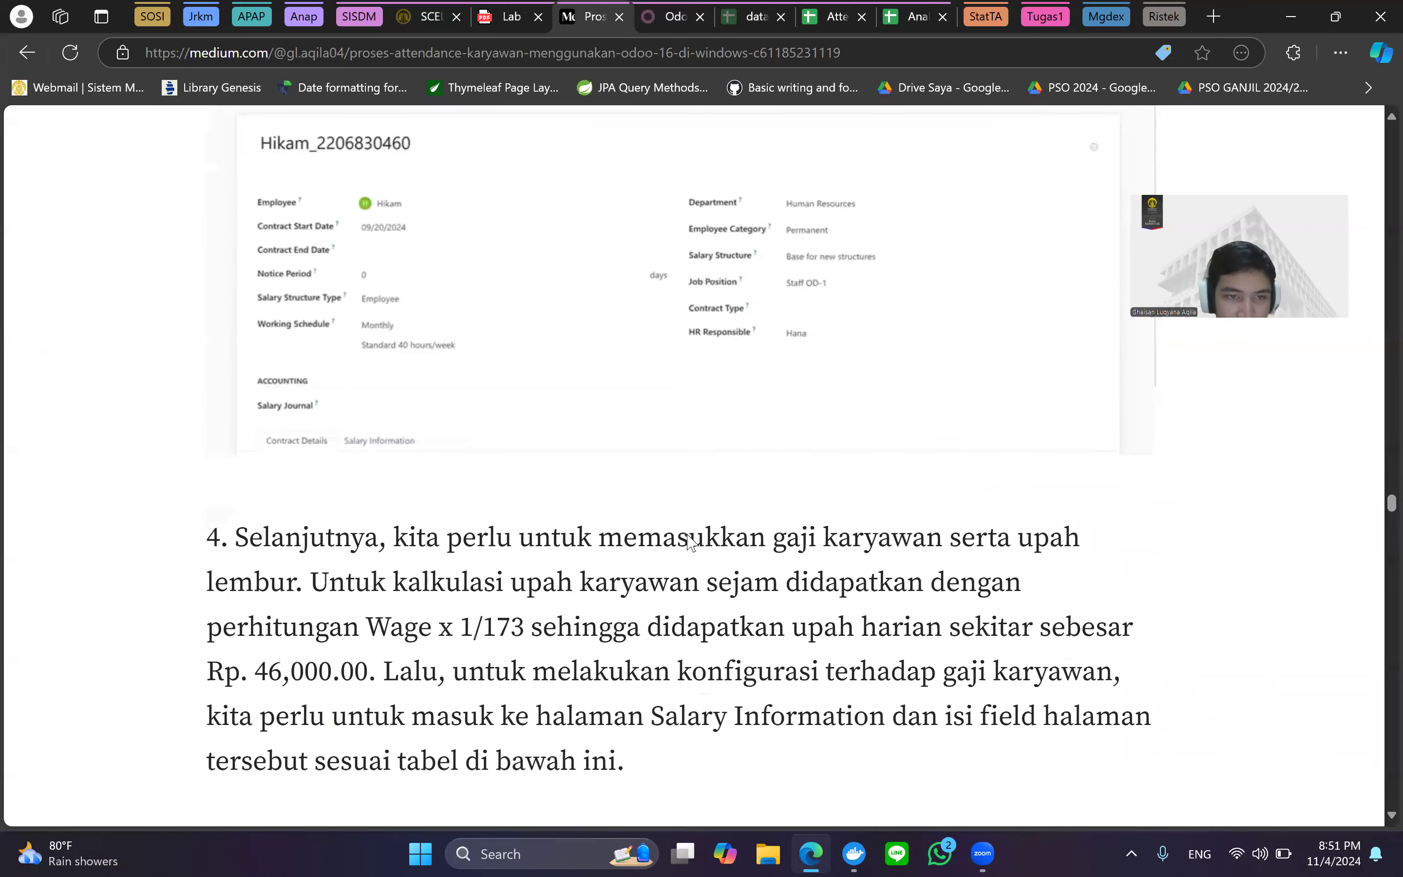
{"action": "scroll", "coordinate": [690, 542], "scroll_direction": "down", "scroll_amount": 10}
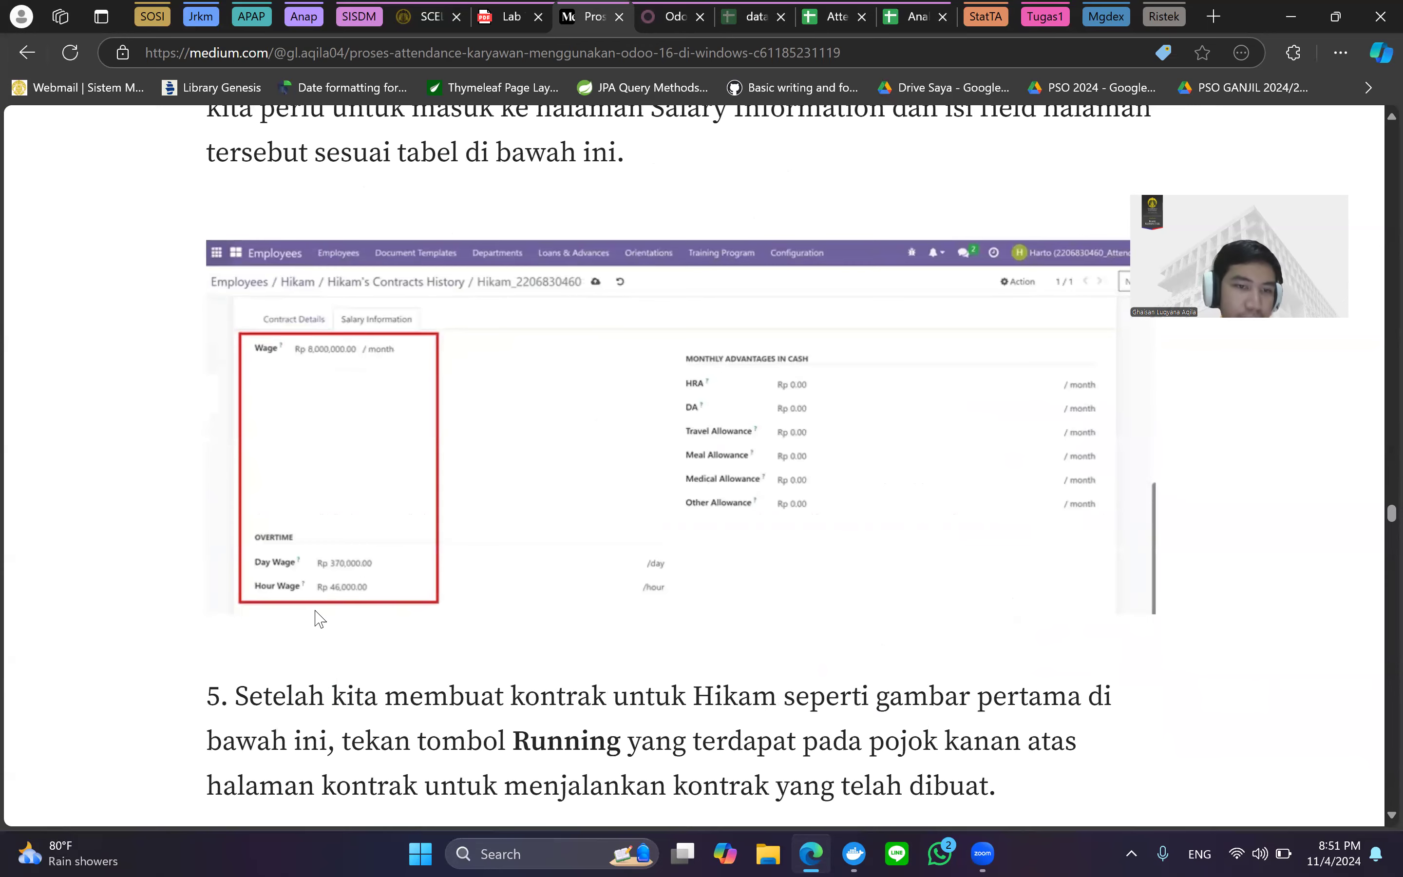
{"action": "scroll", "coordinate": [337, 621], "scroll_direction": "up", "scroll_amount": 5}
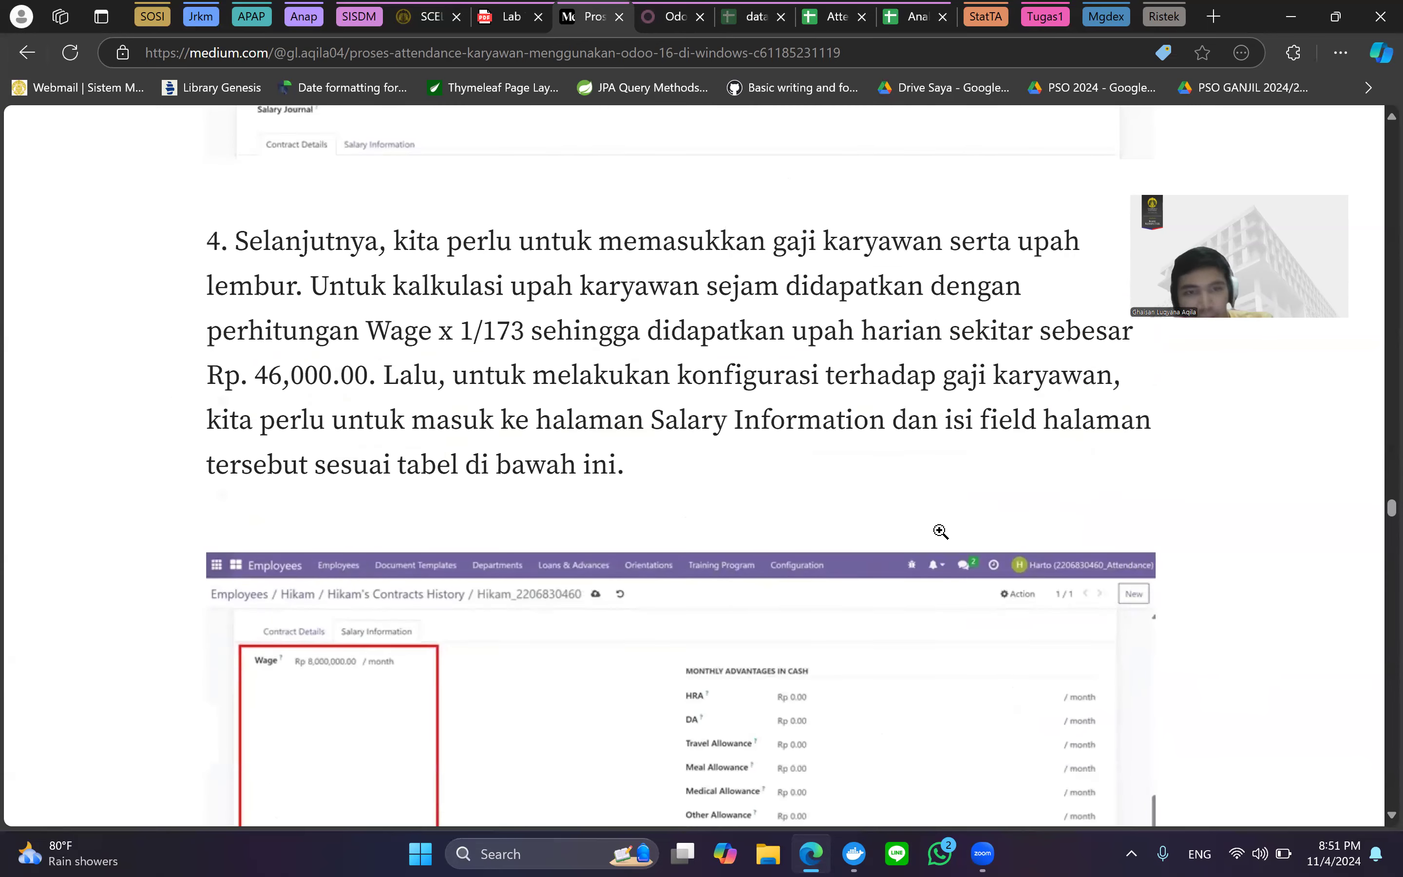
{"action": "scroll", "coordinate": [941, 531], "scroll_direction": "down", "scroll_amount": 3}
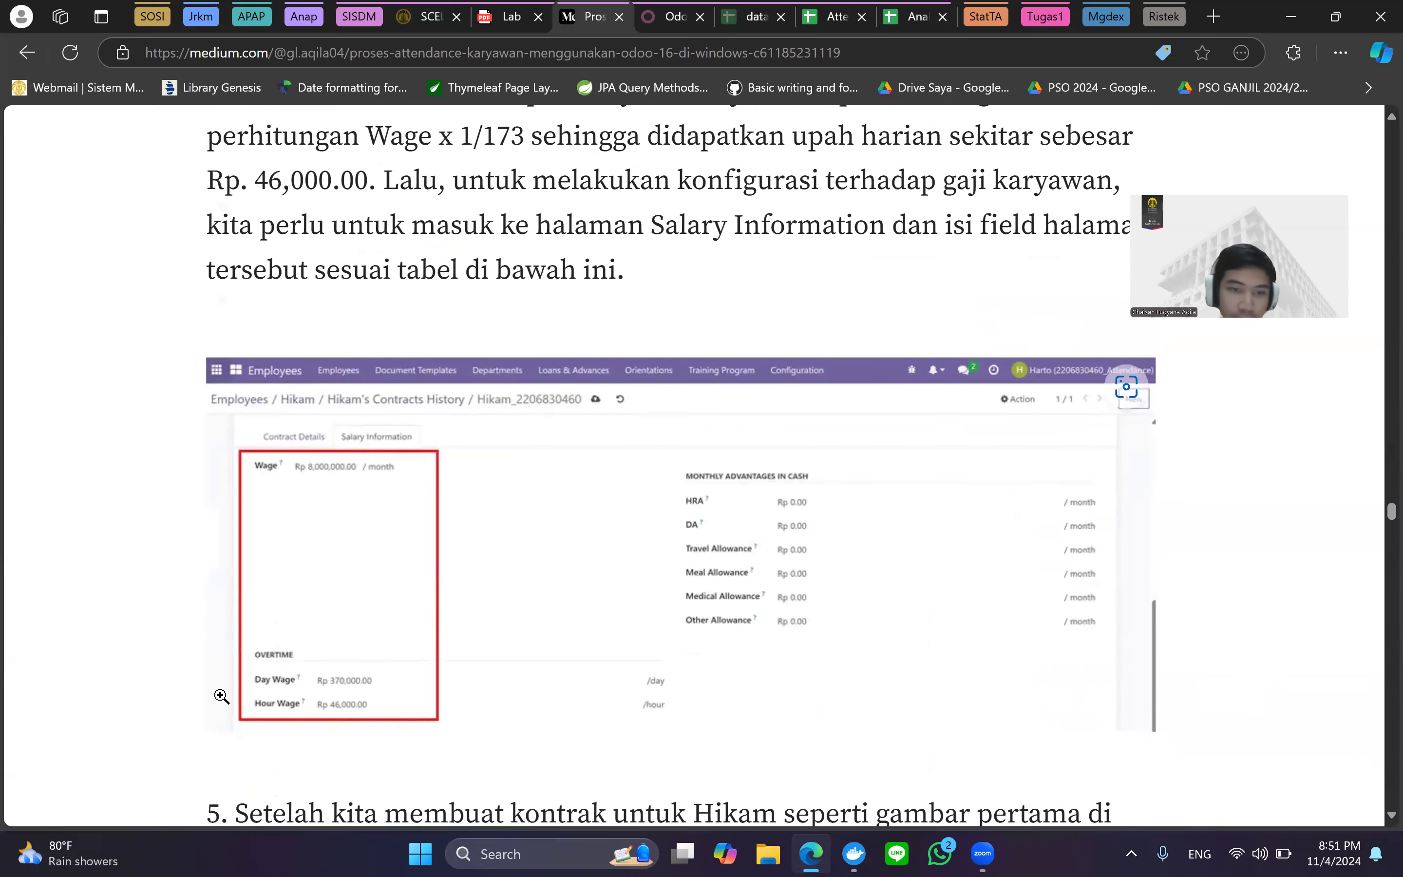
{"action": "scroll", "coordinate": [378, 647], "scroll_direction": "down", "scroll_amount": 1}
{"action": "scroll", "coordinate": [379, 646], "scroll_direction": "down", "scroll_amount": 2}
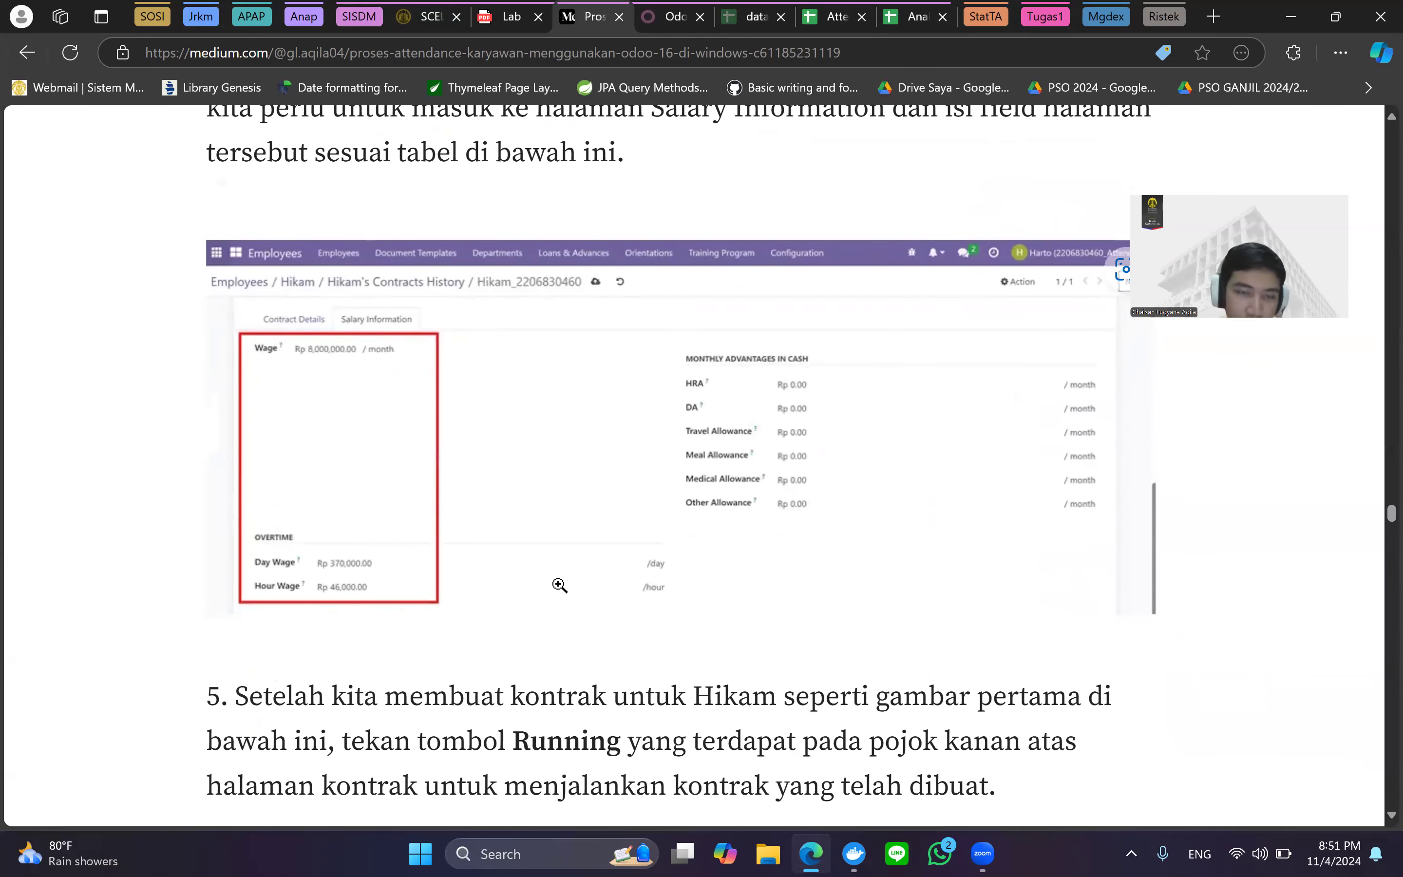
{"action": "scroll", "coordinate": [603, 569], "scroll_direction": "down", "scroll_amount": 5}
Read the 'Status Berubah Menjadi Running' figure, reaching the Contracts Employee Manager access section.
{"action": "key", "text": "ctrl+minus"}
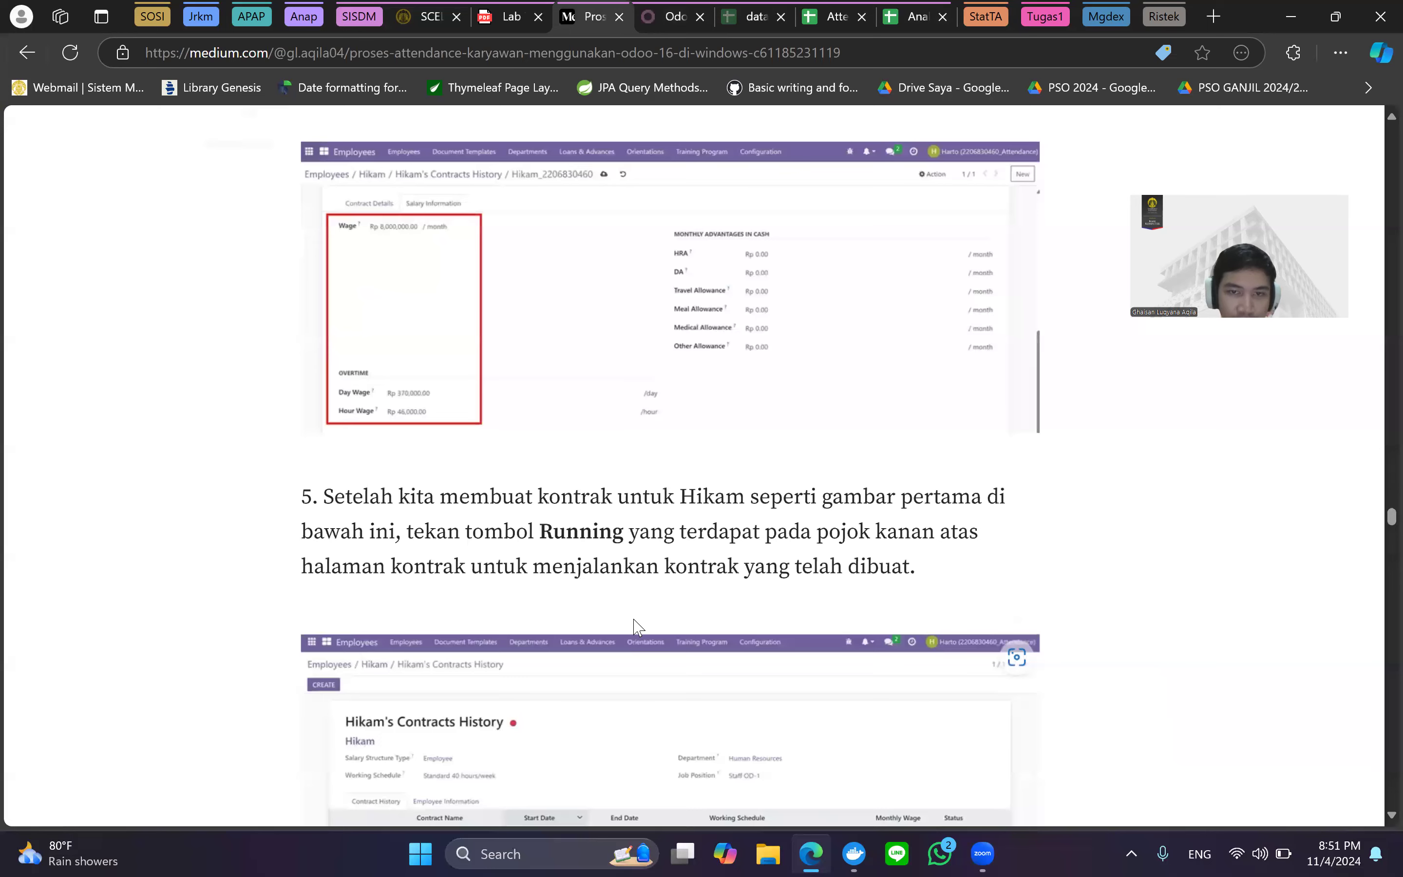
{"action": "key", "text": "ctrl+minus"}
{"action": "scroll", "coordinate": [946, 460], "scroll_direction": "down", "scroll_amount": 6}
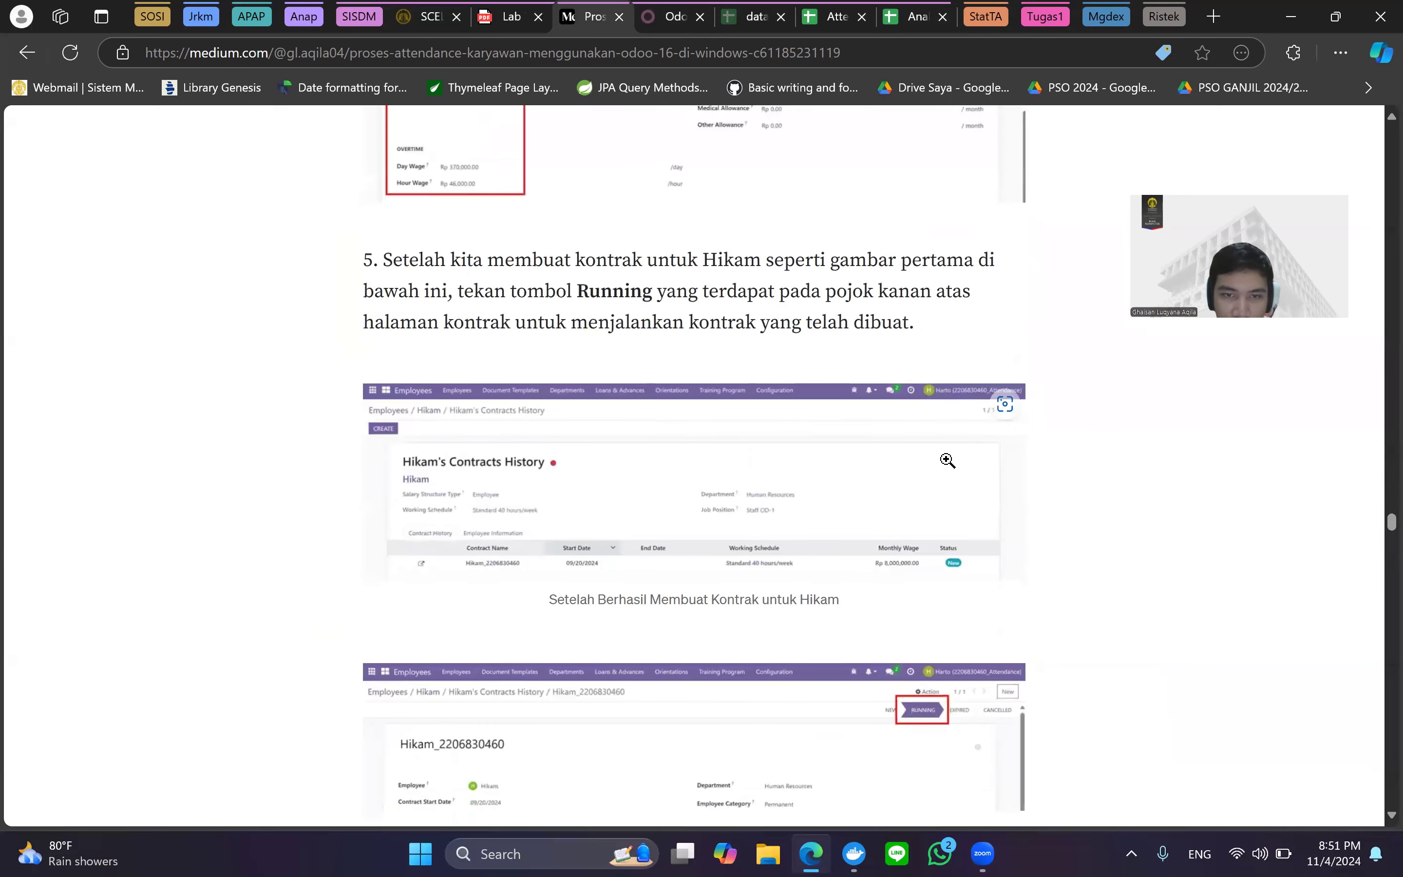
{"action": "scroll", "coordinate": [948, 460], "scroll_direction": "up", "scroll_amount": 1}
{"action": "key", "text": "ctrl+plus"}
{"action": "key", "text": "ctrl+plus"}
{"action": "key", "text": "ctrl+plus"}
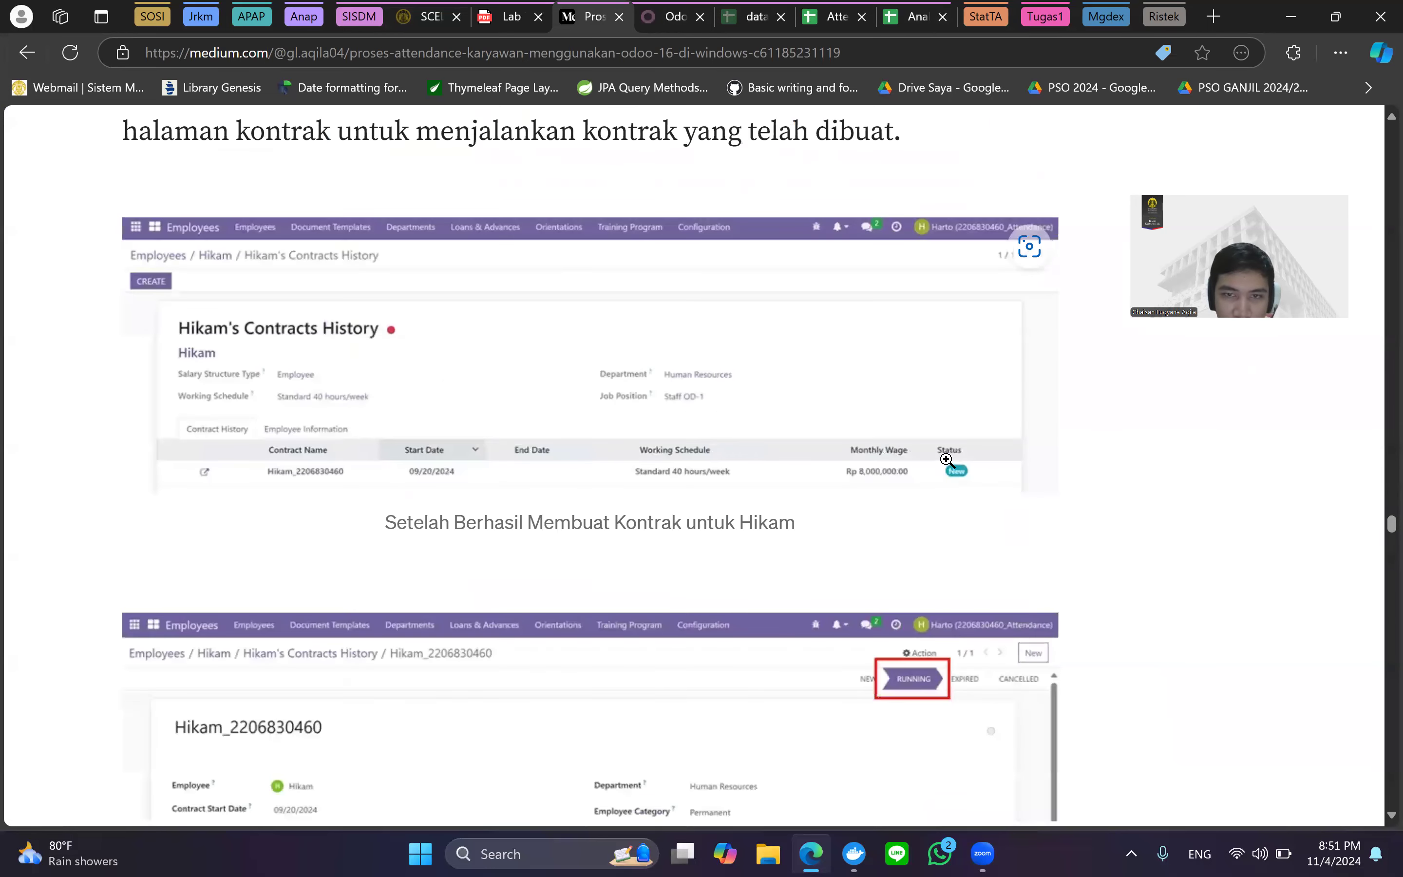
{"action": "key", "text": "ctrl+plus"}
{"action": "key", "text": "ctrl+plus"}
{"action": "key", "text": "ctrl+plus"}
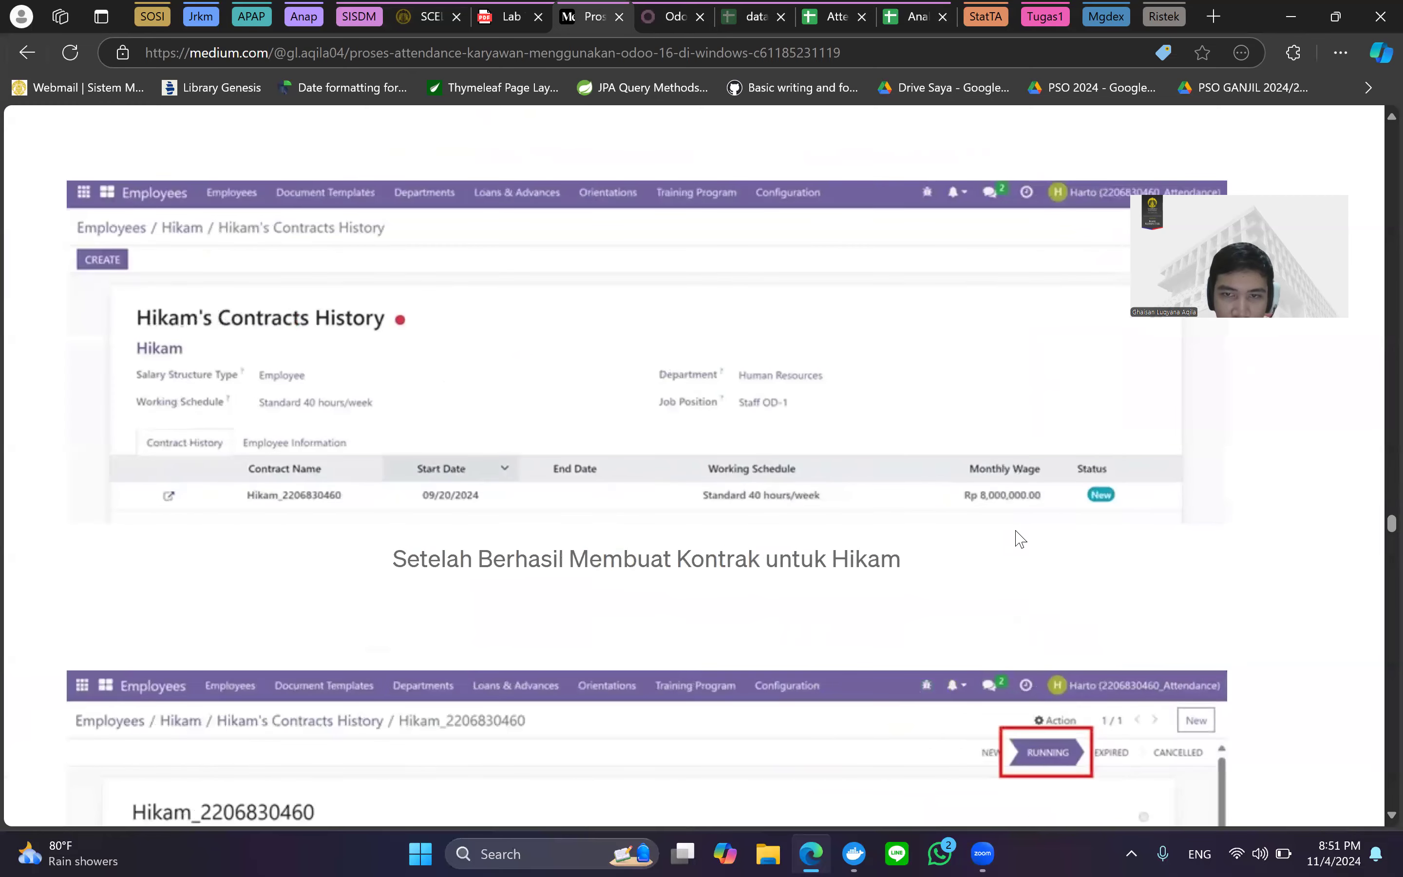
{"action": "key", "text": "ctrl+minus"}
{"action": "key", "text": "ctrl+minus"}
{"action": "key", "text": "ctrl+minus"}
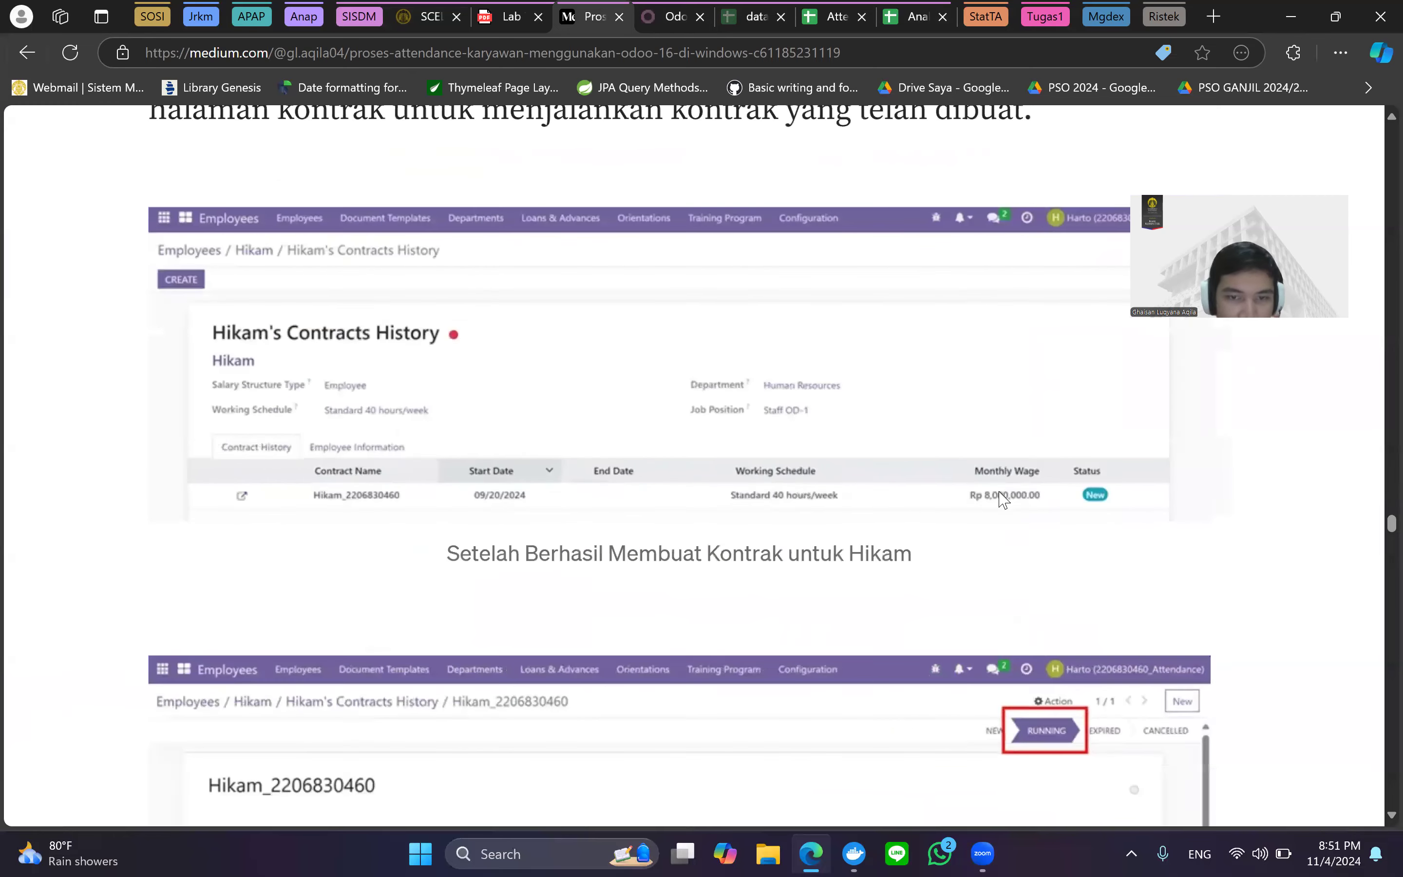
{"action": "scroll", "coordinate": [998, 496], "scroll_direction": "down", "scroll_amount": 5}
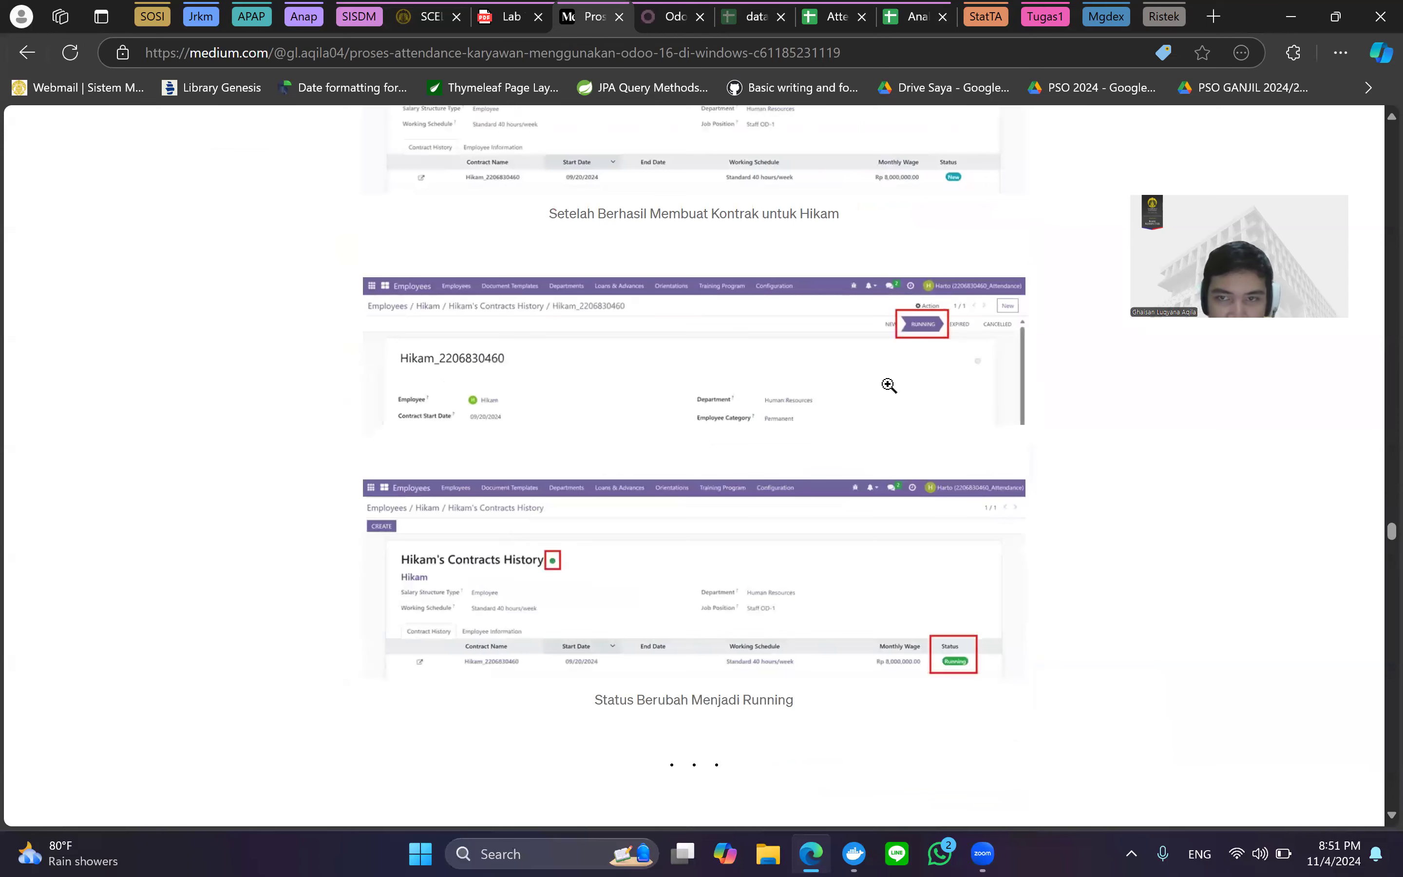
{"action": "key", "text": "ctrl+plus"}
{"action": "key", "text": "ctrl+plus"}
{"action": "key", "text": "ctrl+minus"}
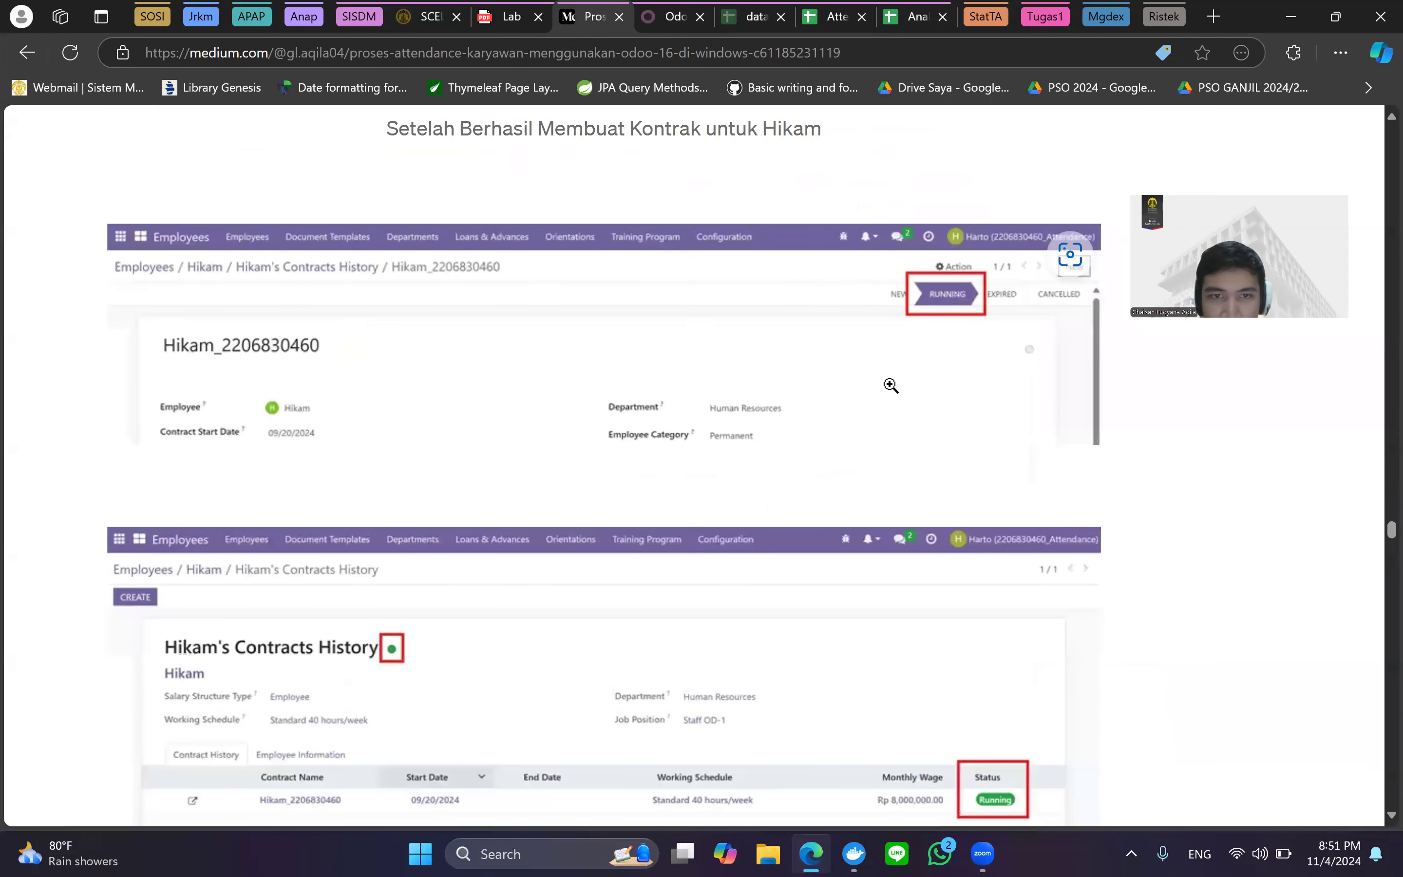
{"action": "key", "text": "ctrl+minus"}
{"action": "key", "text": "ctrl+minus"}
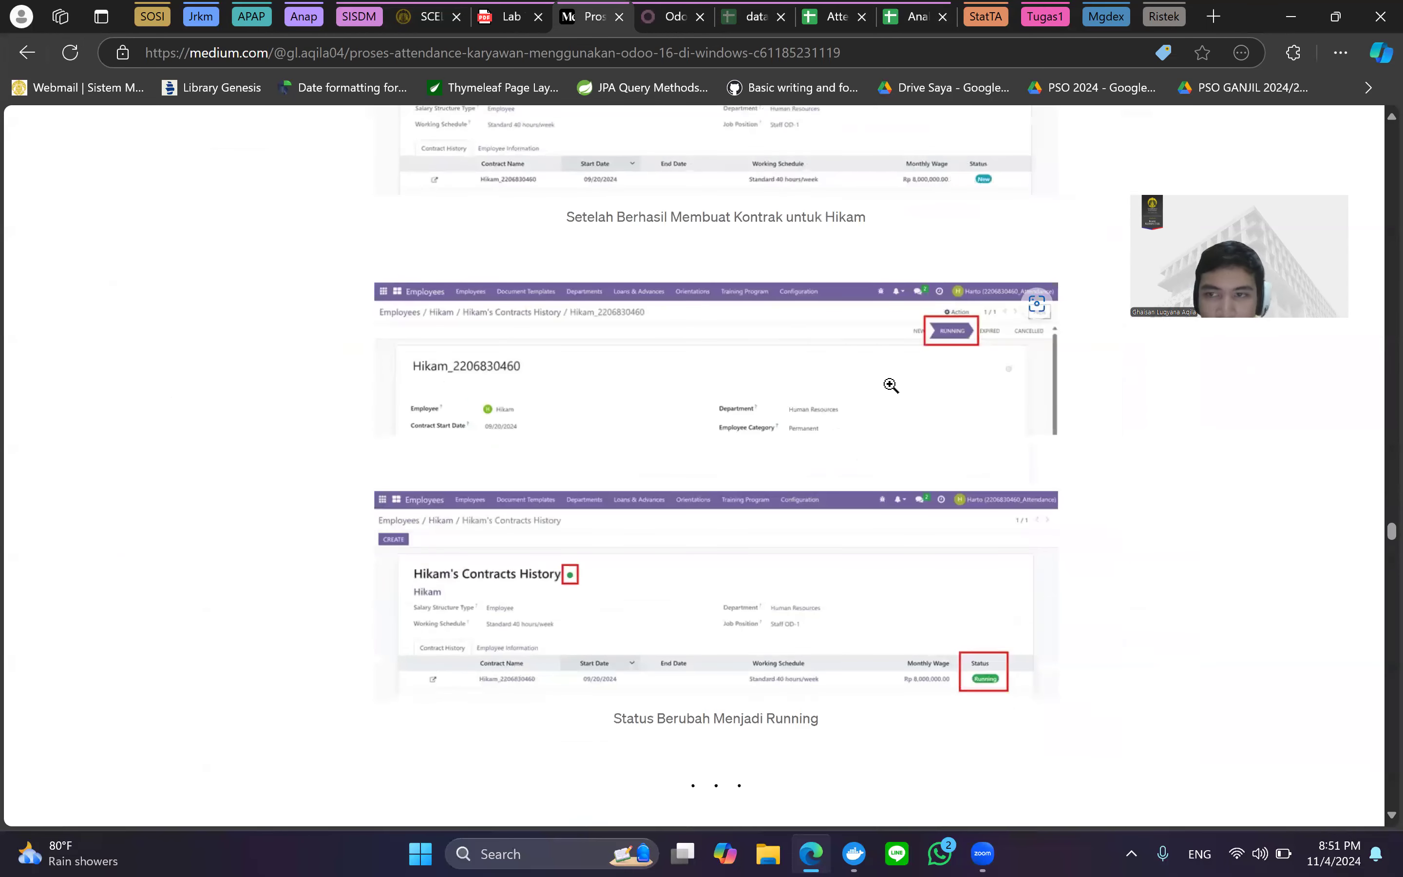
{"action": "scroll", "coordinate": [891, 385], "scroll_direction": "down", "scroll_amount": 1}
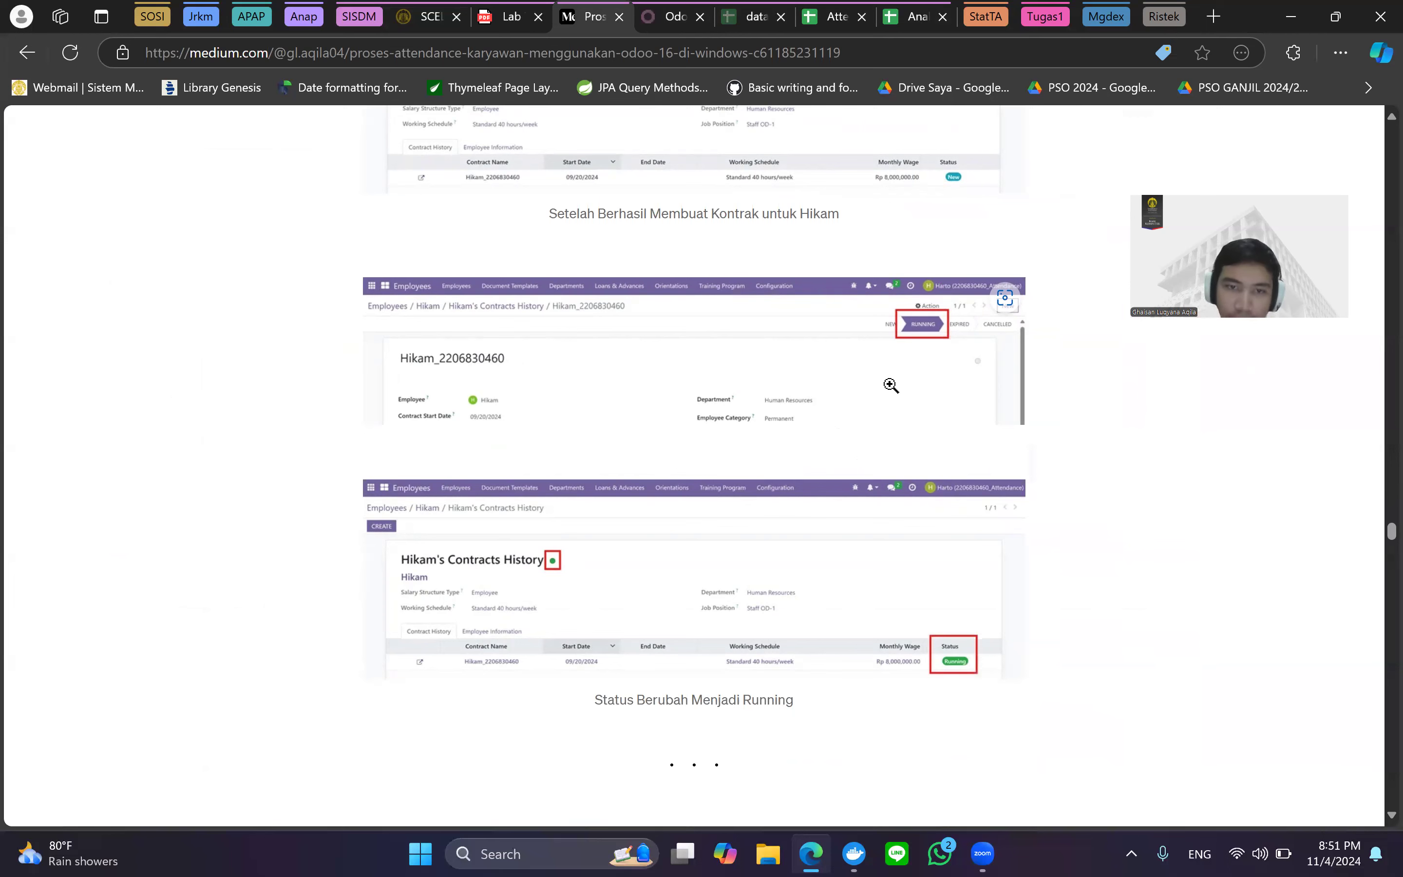
{"action": "scroll", "coordinate": [891, 385], "scroll_direction": "down", "scroll_amount": 1}
{"action": "scroll", "coordinate": [891, 385], "scroll_direction": "up", "scroll_amount": 3}
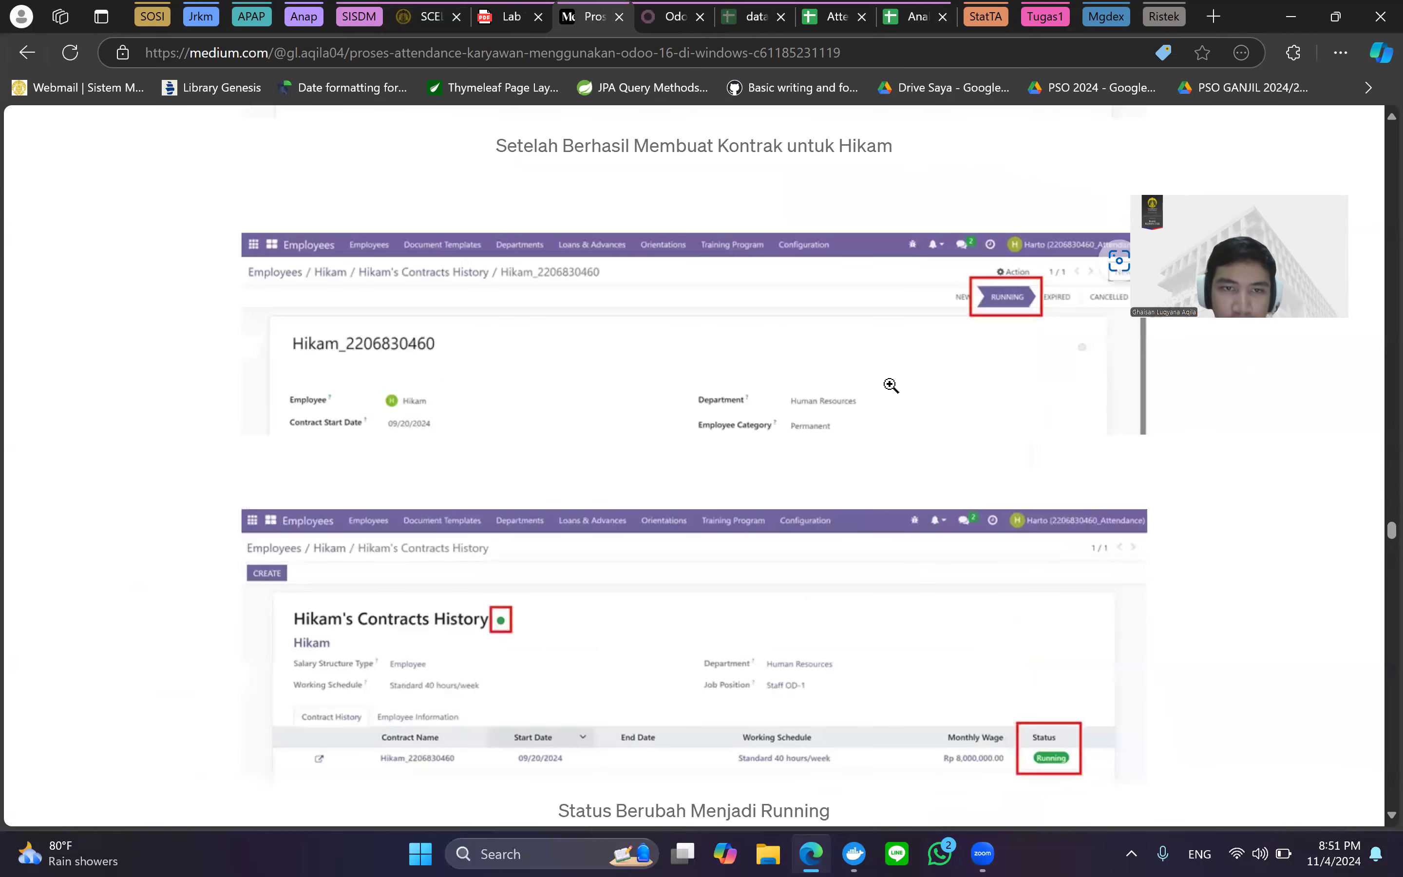
{"action": "scroll", "coordinate": [815, 365], "scroll_direction": "right", "scroll_amount": 1}
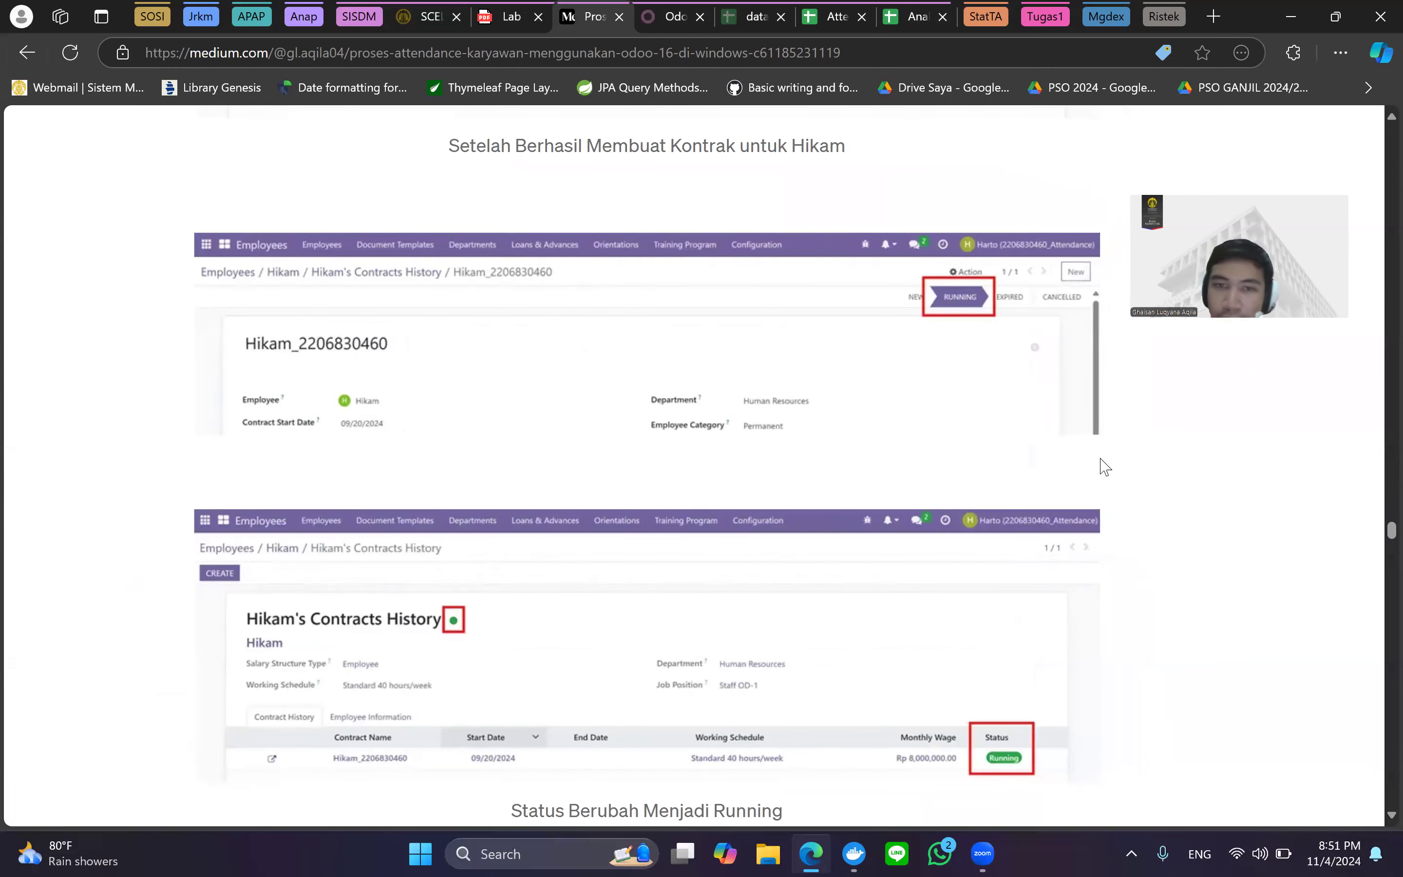
{"action": "scroll", "coordinate": [931, 505], "scroll_direction": "down", "scroll_amount": 3}
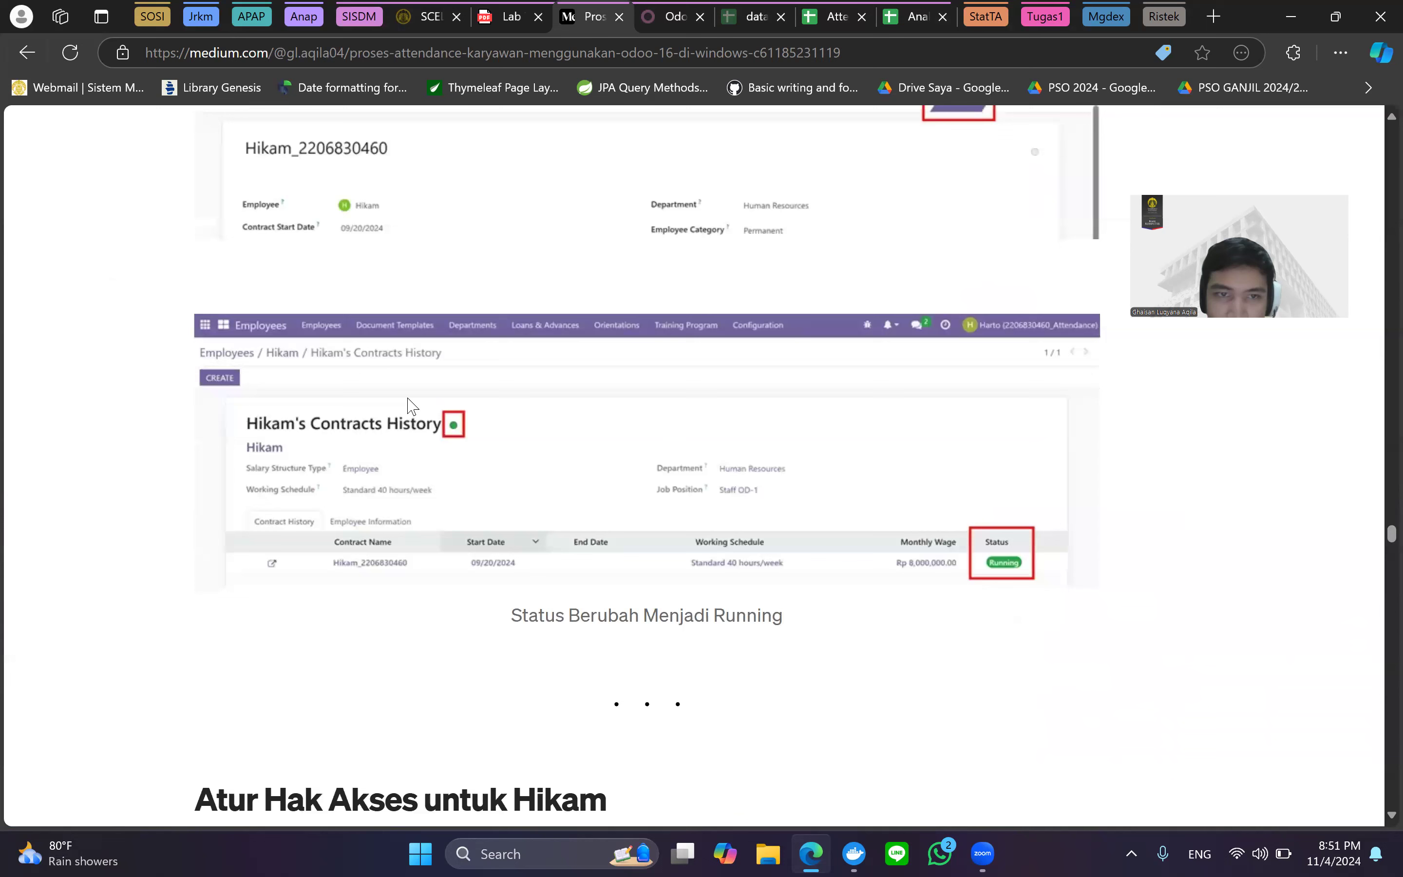
{"action": "mouse_move", "coordinate": [574, 483]}
{"action": "key", "text": "ctrl+minus"}
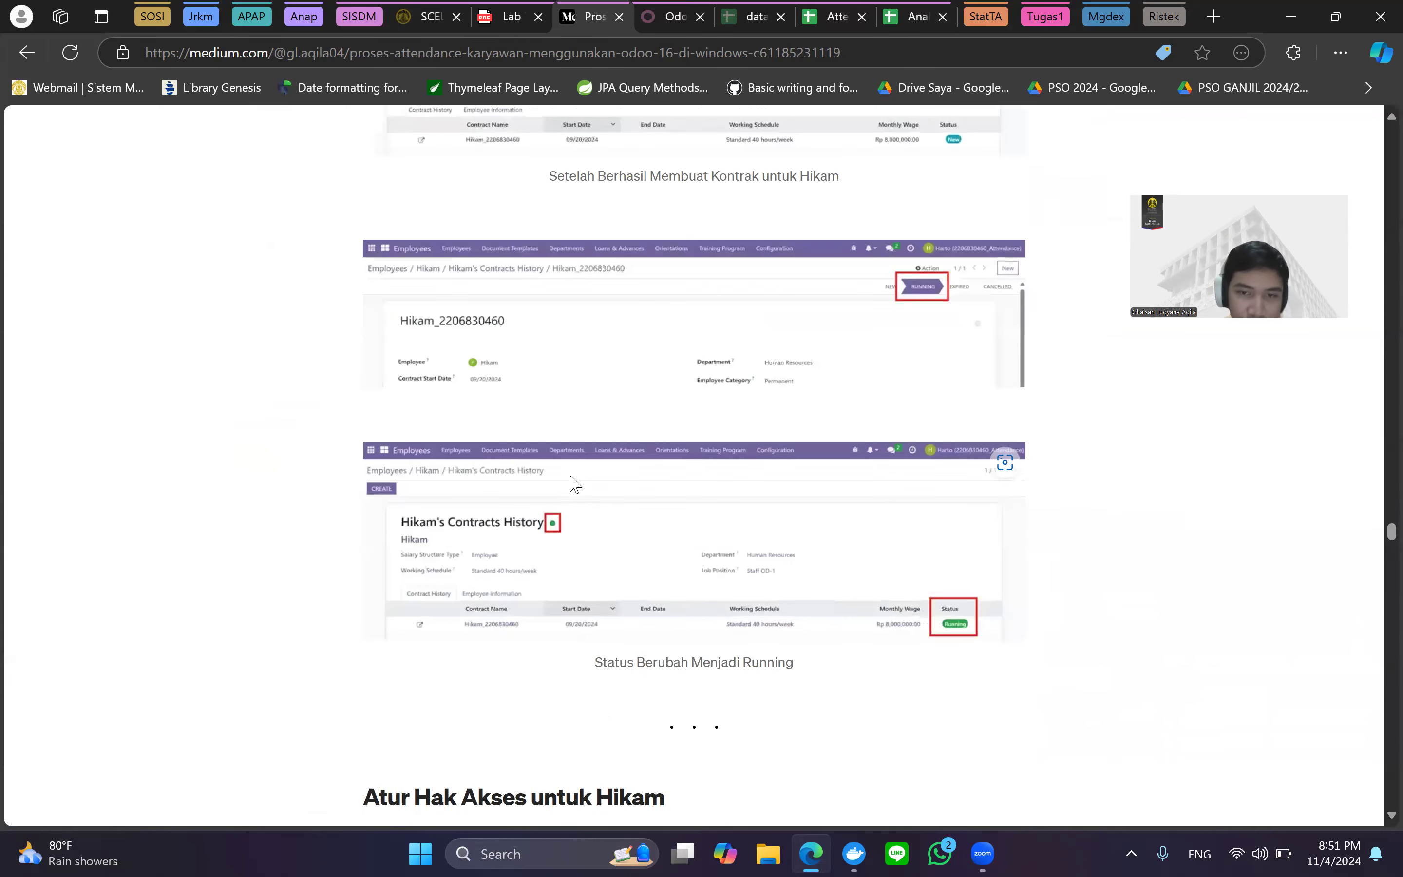
{"action": "scroll", "coordinate": [571, 476], "scroll_direction": "down", "scroll_amount": 5}
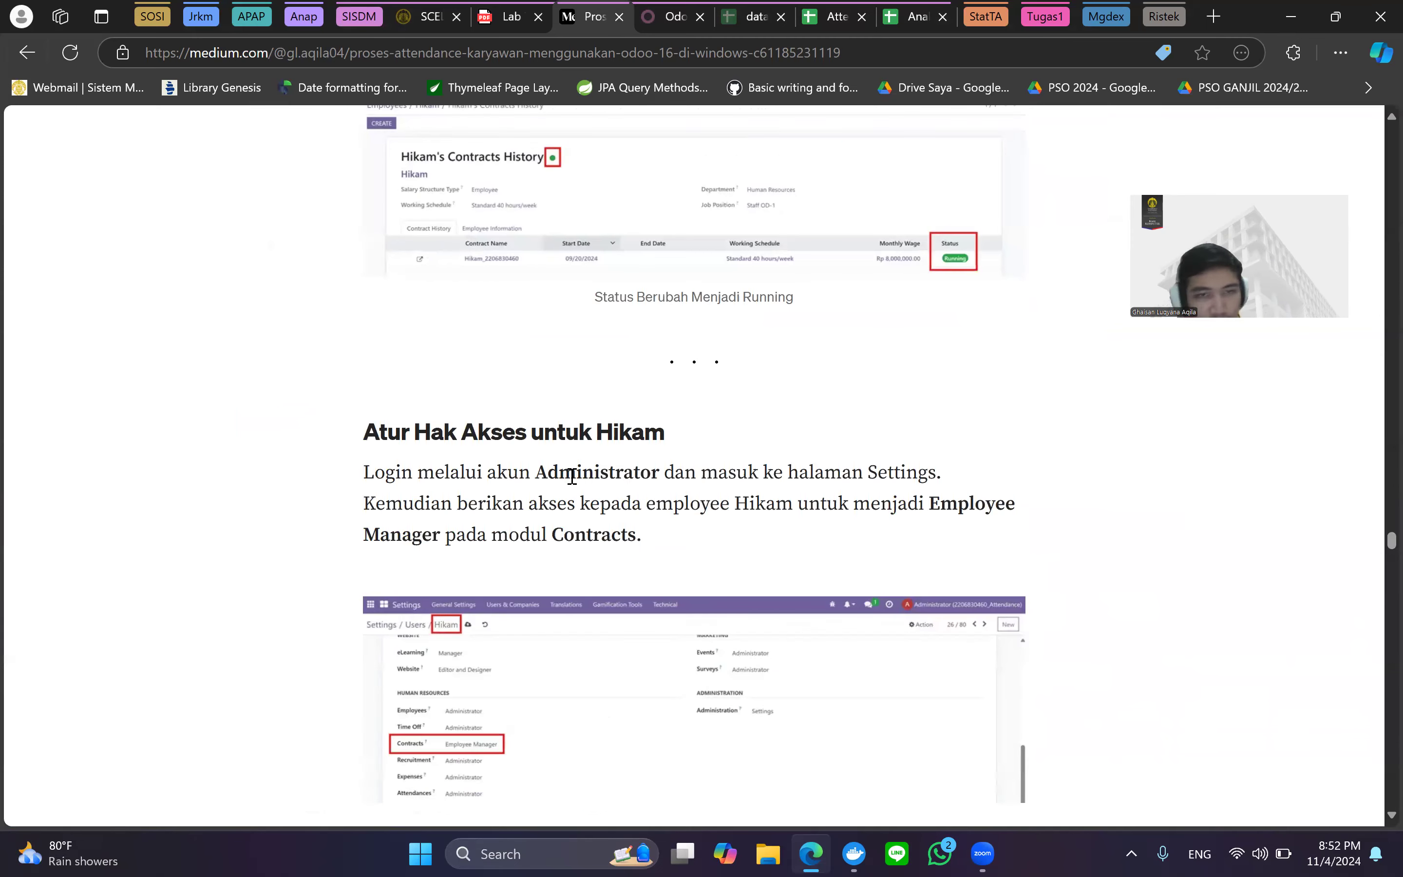
Scroll past the access-rights section to 'Skenario Request Overtime' steps 1 and 2 with the Cash Hour screenshot.
{"action": "scroll", "coordinate": [571, 476], "scroll_direction": "down", "scroll_amount": 1}
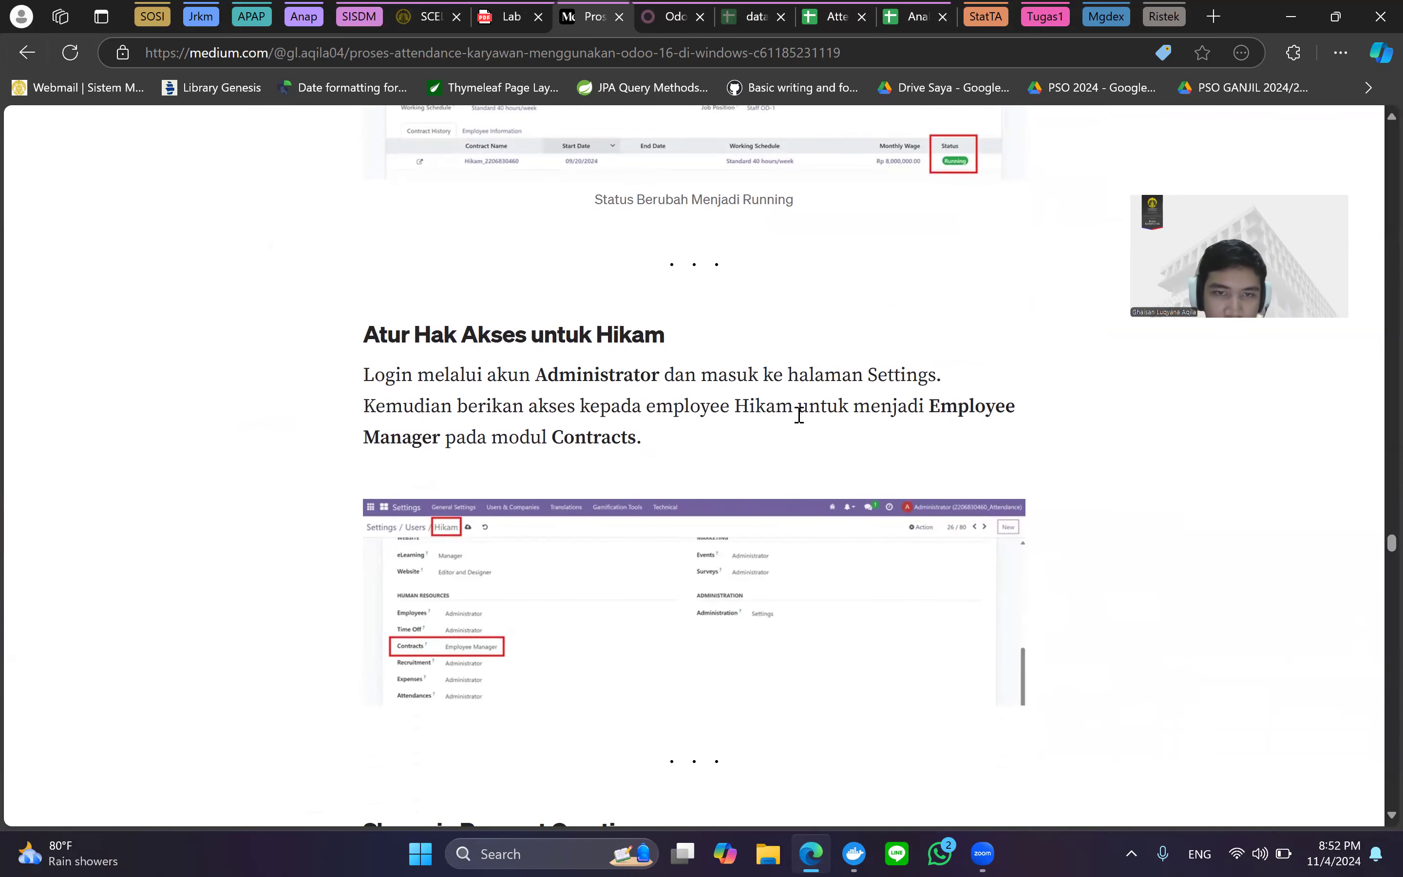
{"action": "scroll", "coordinate": [423, 382], "scroll_direction": "down", "scroll_amount": 3}
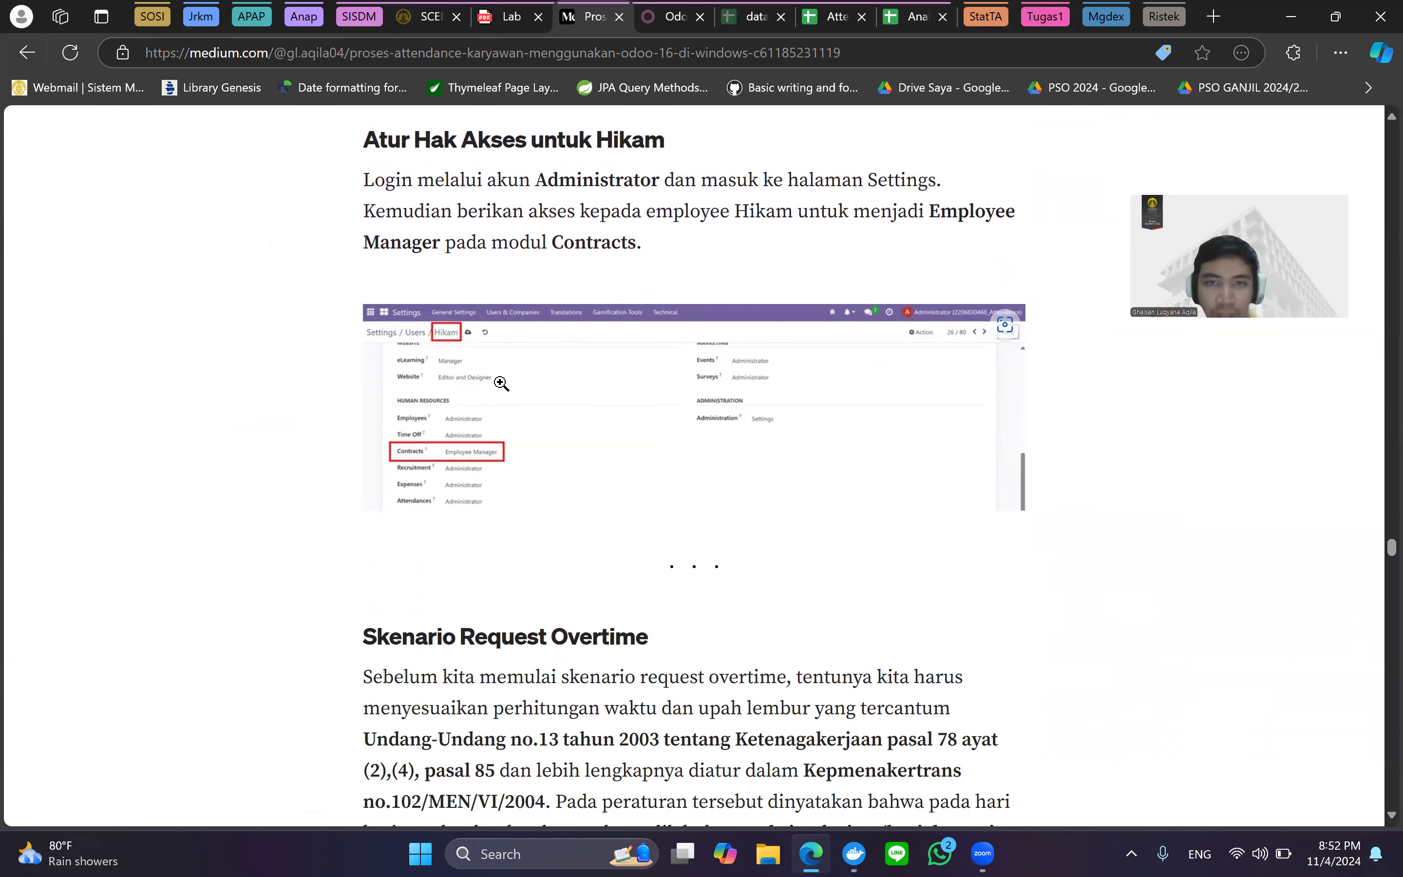
{"action": "scroll", "coordinate": [500, 383], "scroll_direction": "up", "scroll_amount": 1, "text": "ctrl"}
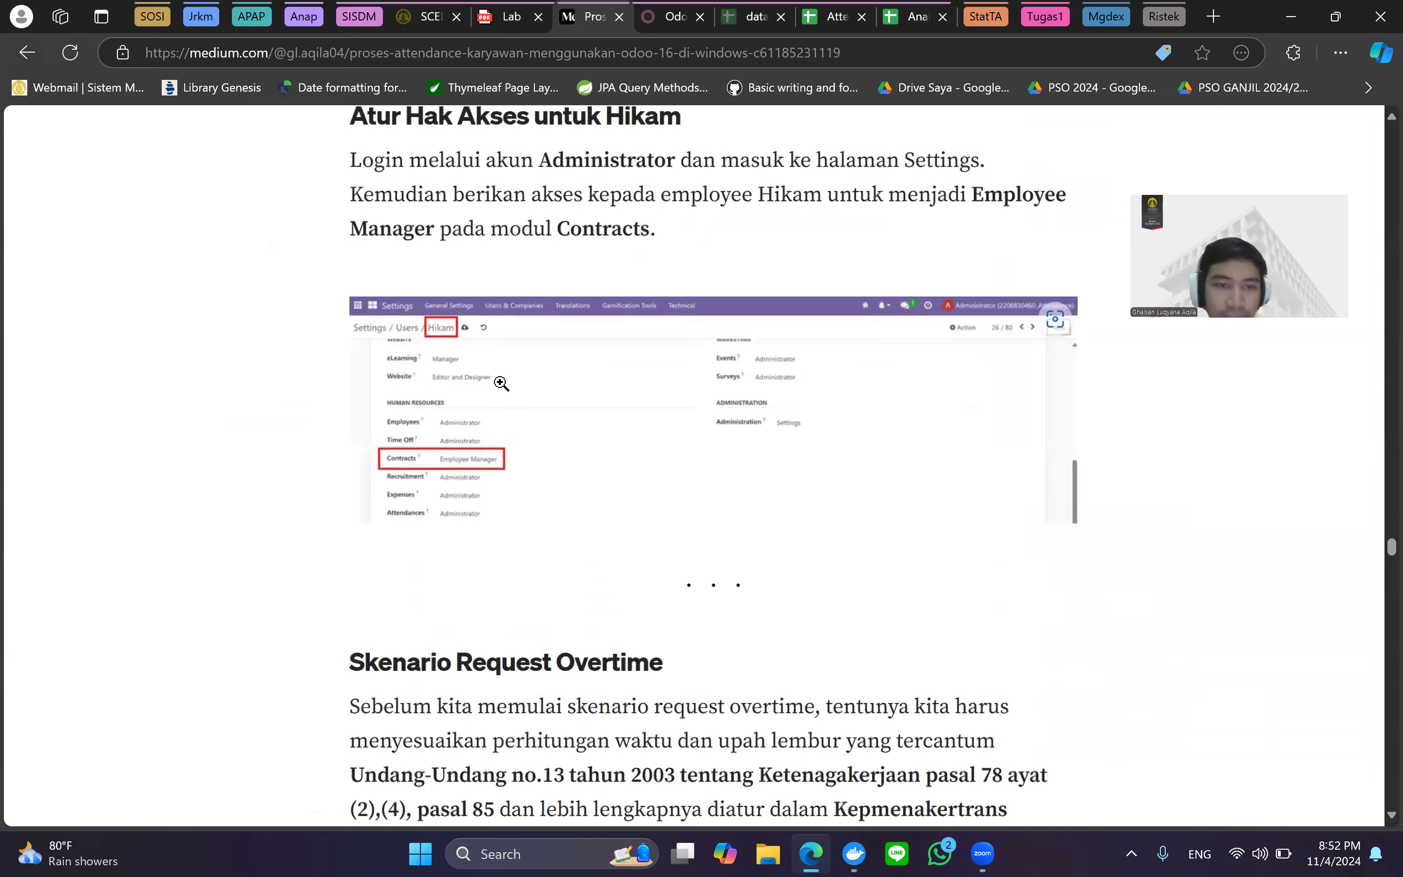
{"action": "scroll", "coordinate": [501, 383], "scroll_direction": "up", "scroll_amount": 3, "text": "ctrl"}
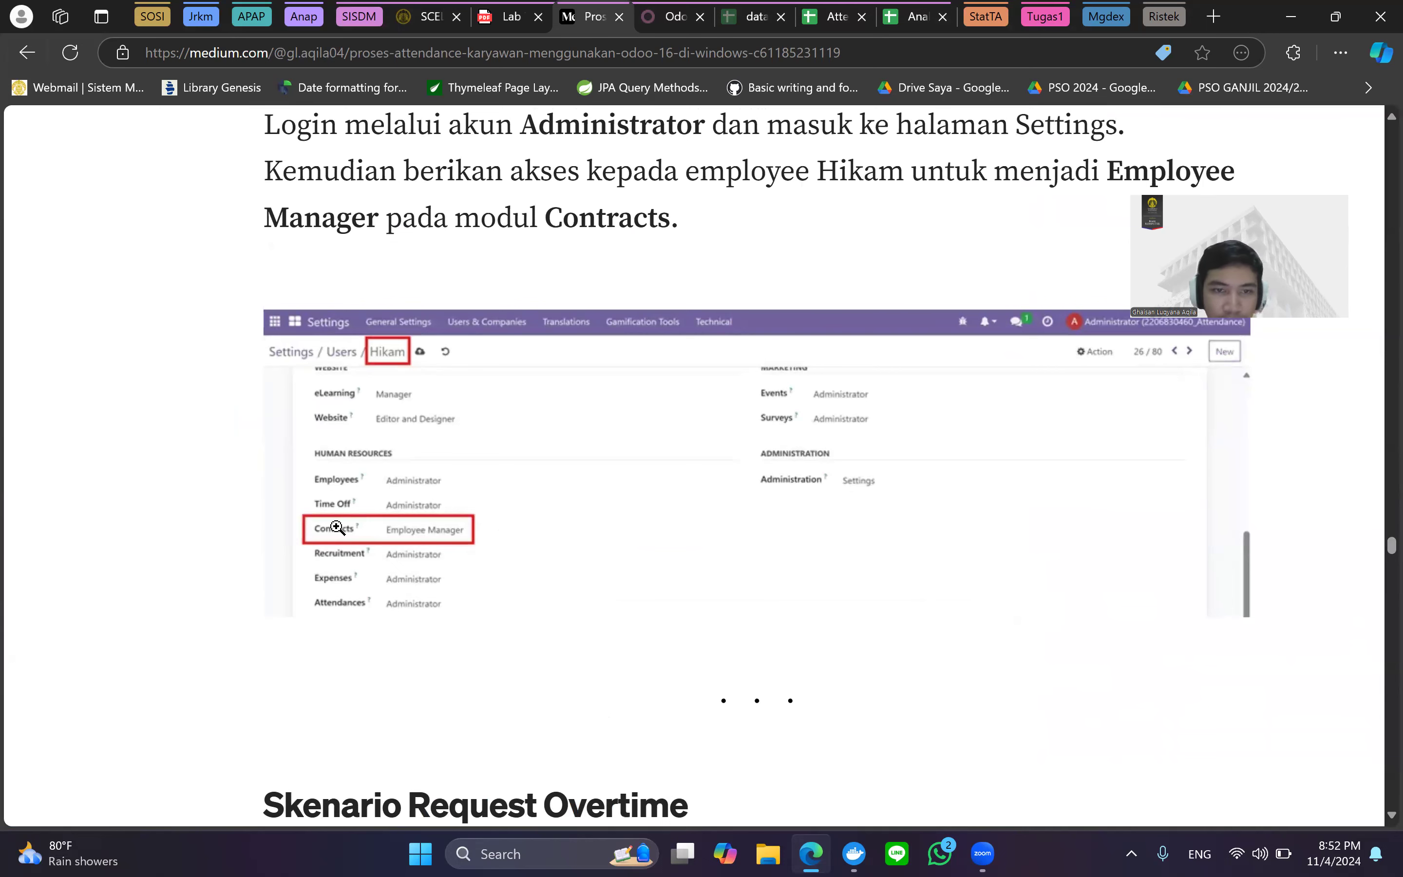
{"action": "scroll", "coordinate": [610, 476], "scroll_direction": "down", "scroll_amount": 3, "text": "ctrl"}
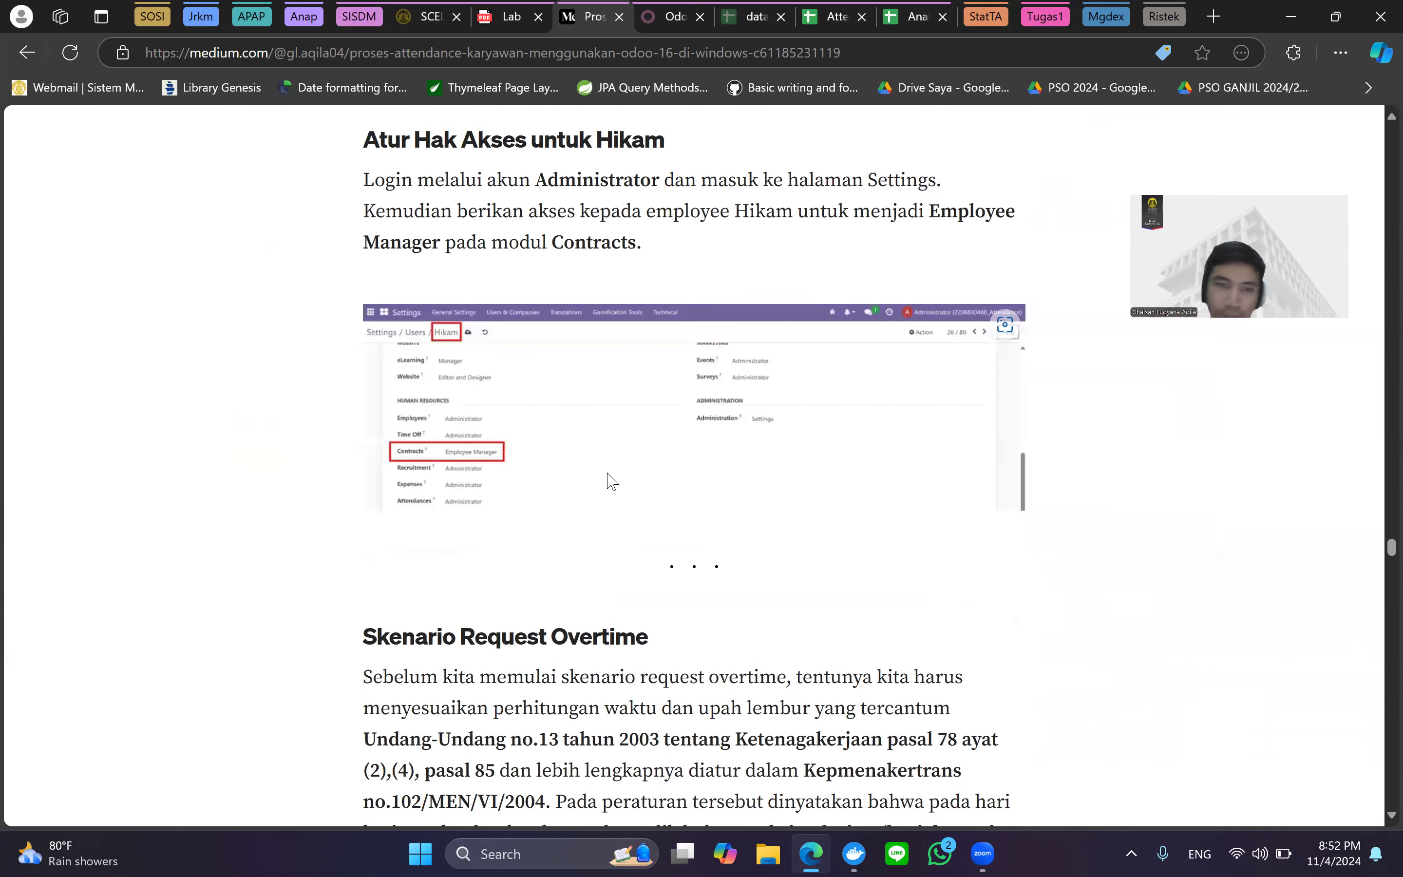
{"action": "scroll", "coordinate": [609, 473], "scroll_direction": "down", "scroll_amount": 5}
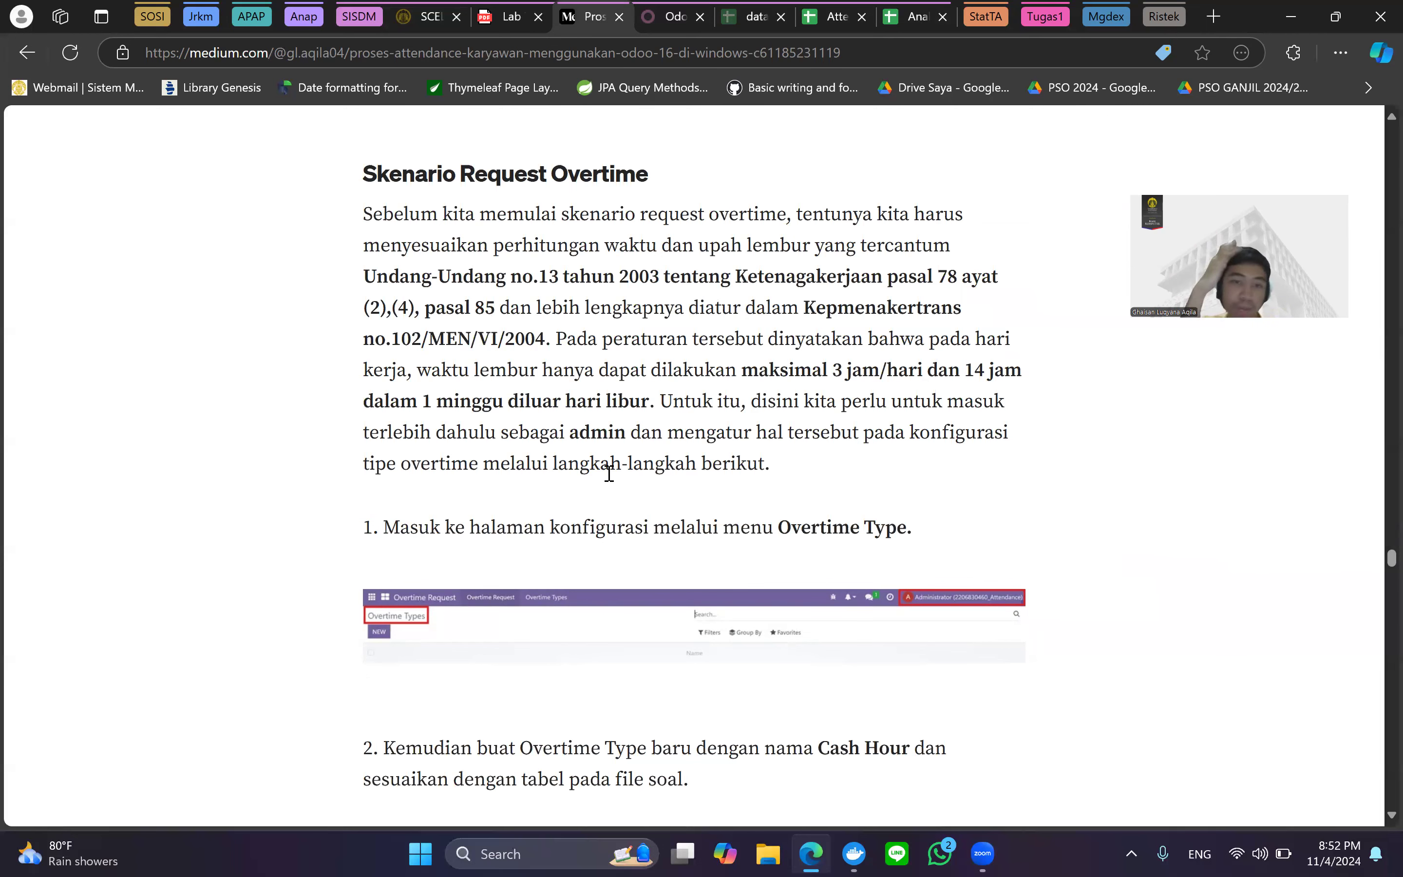
{"action": "scroll", "coordinate": [609, 472], "scroll_direction": "down", "scroll_amount": 2}
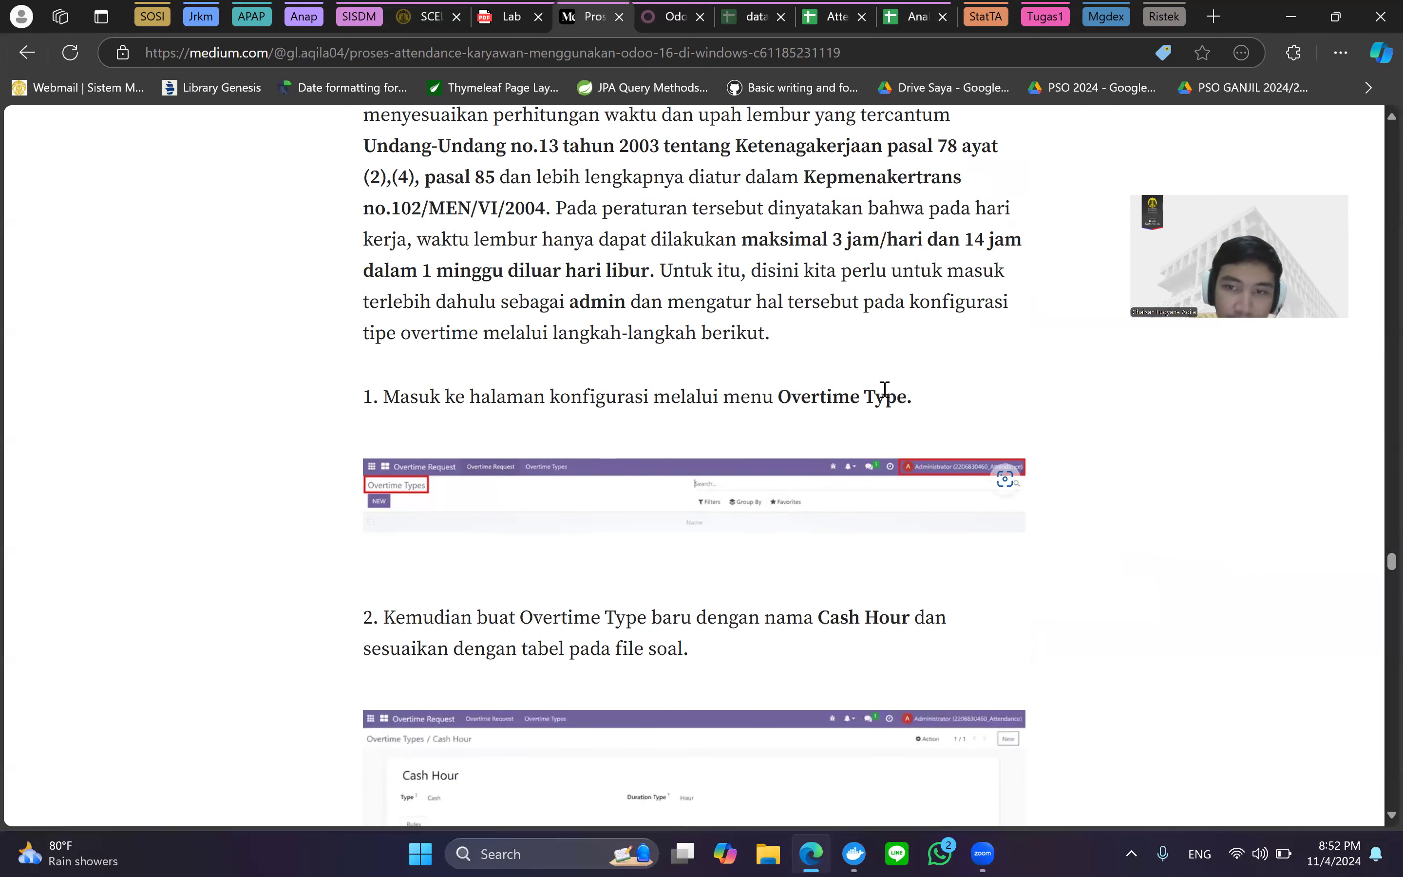
{"action": "scroll", "coordinate": [919, 492], "scroll_direction": "down", "scroll_amount": 2}
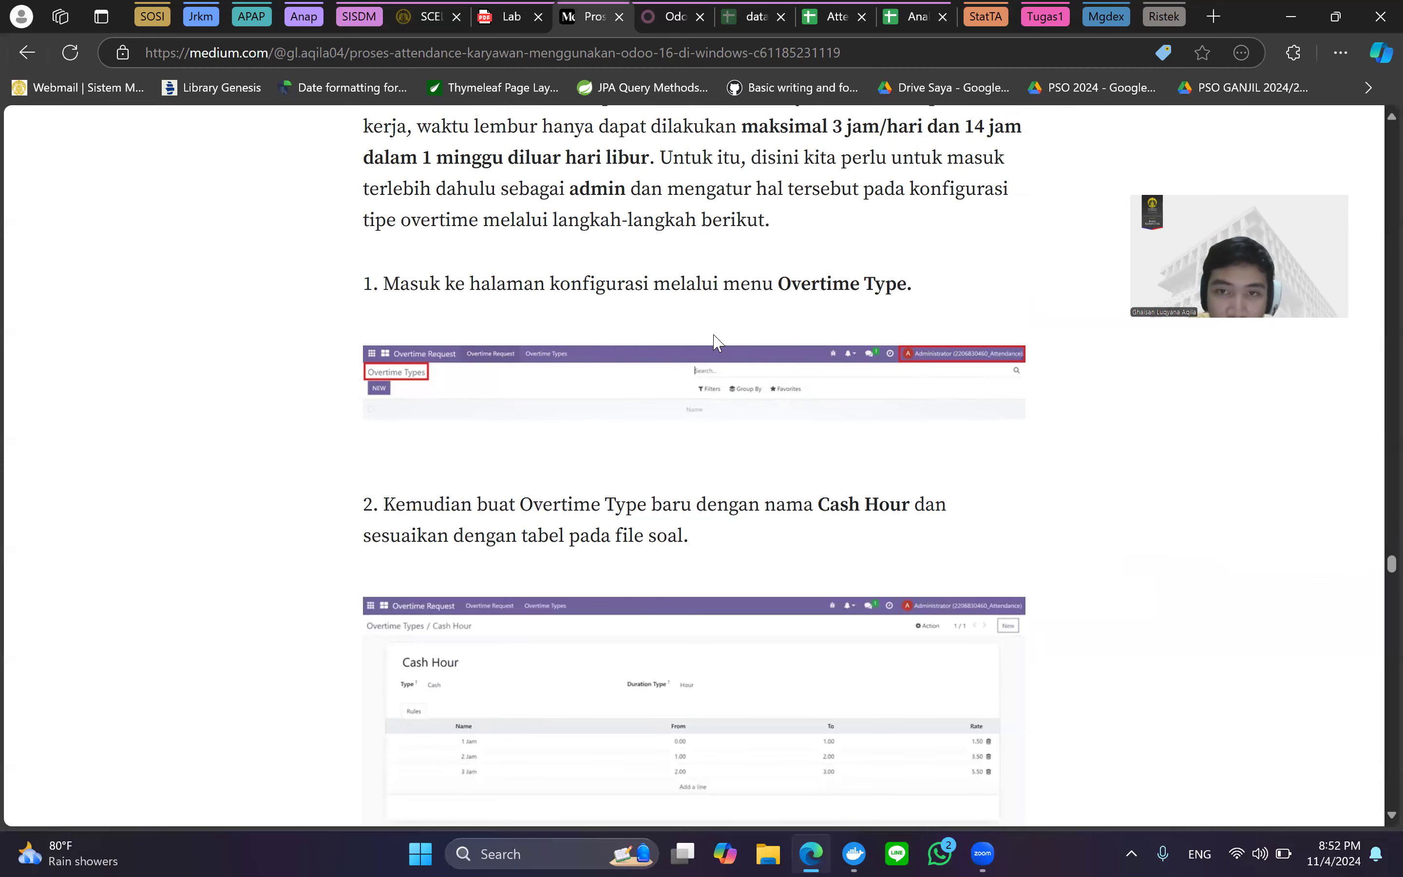
Log out of Odoo and sign back in as the administrator.
{"action": "left_click", "coordinate": [672, 16]}
{"action": "left_click", "coordinate": [1213, 129]}
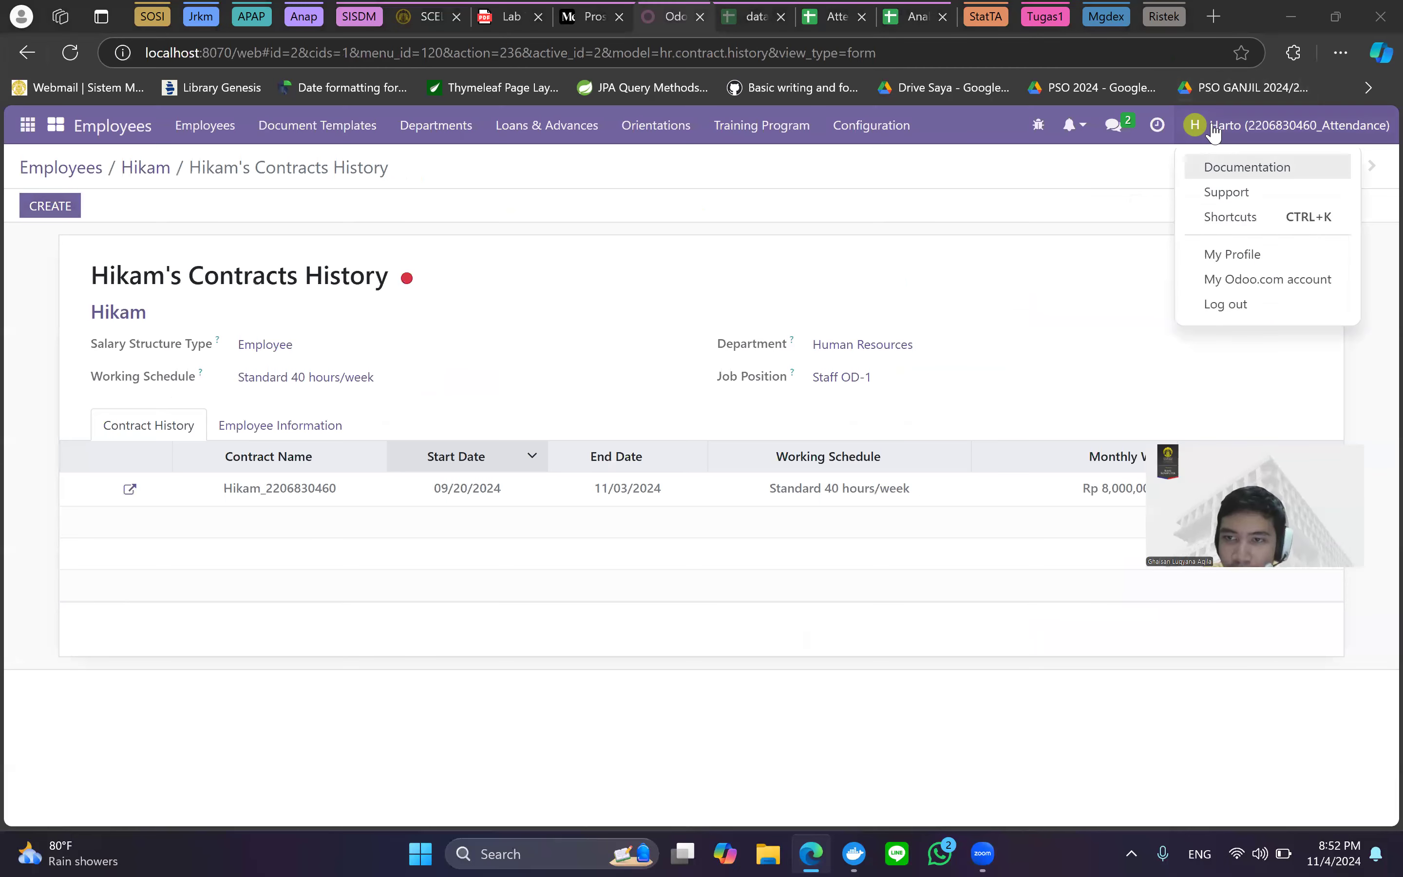
{"action": "left_click", "coordinate": [1259, 307]}
{"action": "type", "text": "admin"}
{"action": "key", "text": "Tab"}
{"action": "type", "text": "admin"}
{"action": "key", "text": "Return"}
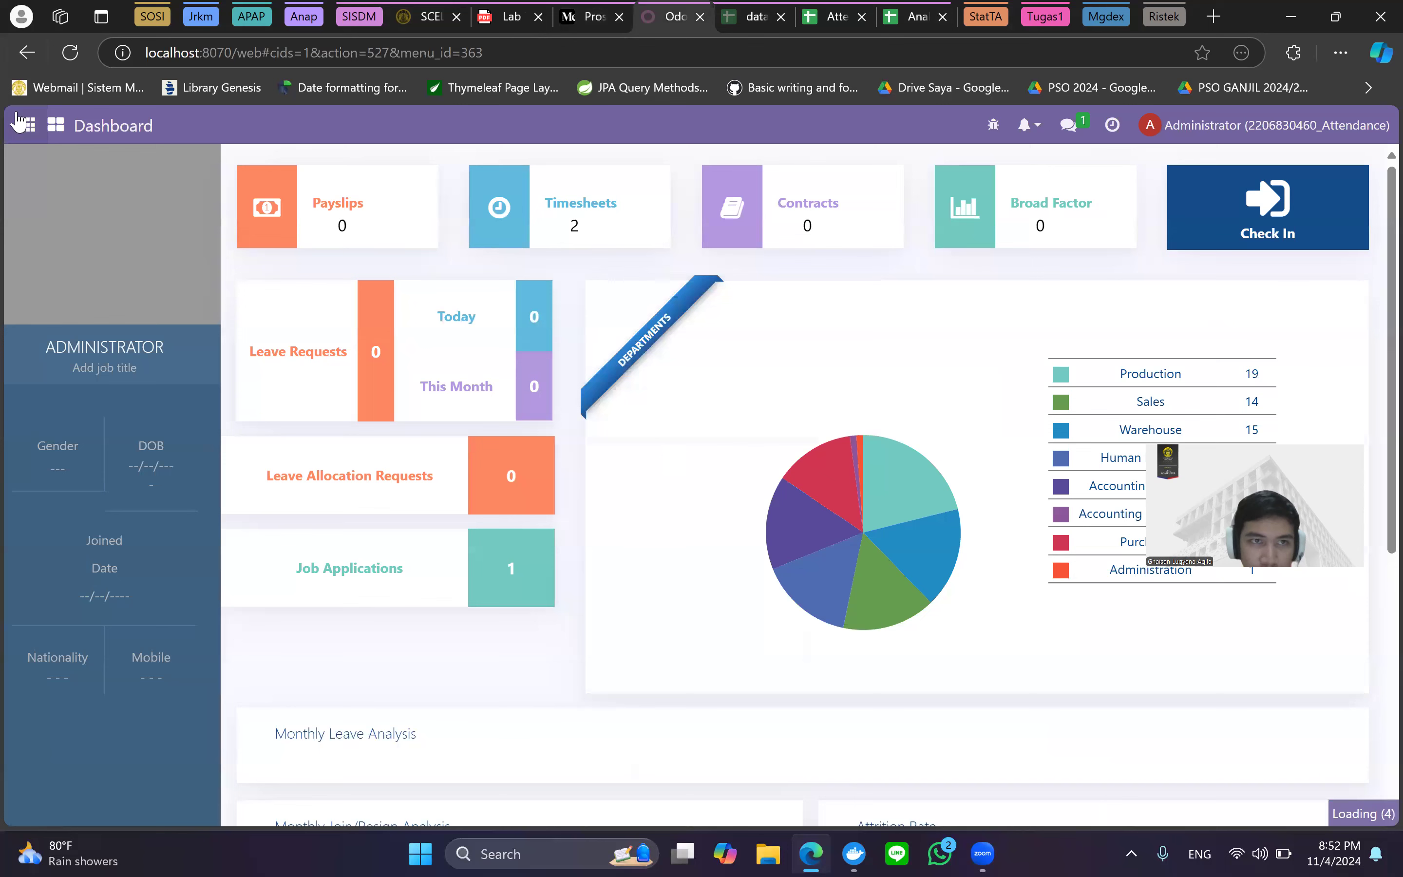
Confirm Cash Hour appears under Overtime Types, then return to the Medium article.
{"action": "left_click", "coordinate": [27, 125]}
{"action": "scroll", "coordinate": [114, 522], "scroll_direction": "down", "scroll_amount": 2}
{"action": "scroll", "coordinate": [110, 510], "scroll_direction": "up", "scroll_amount": 3}
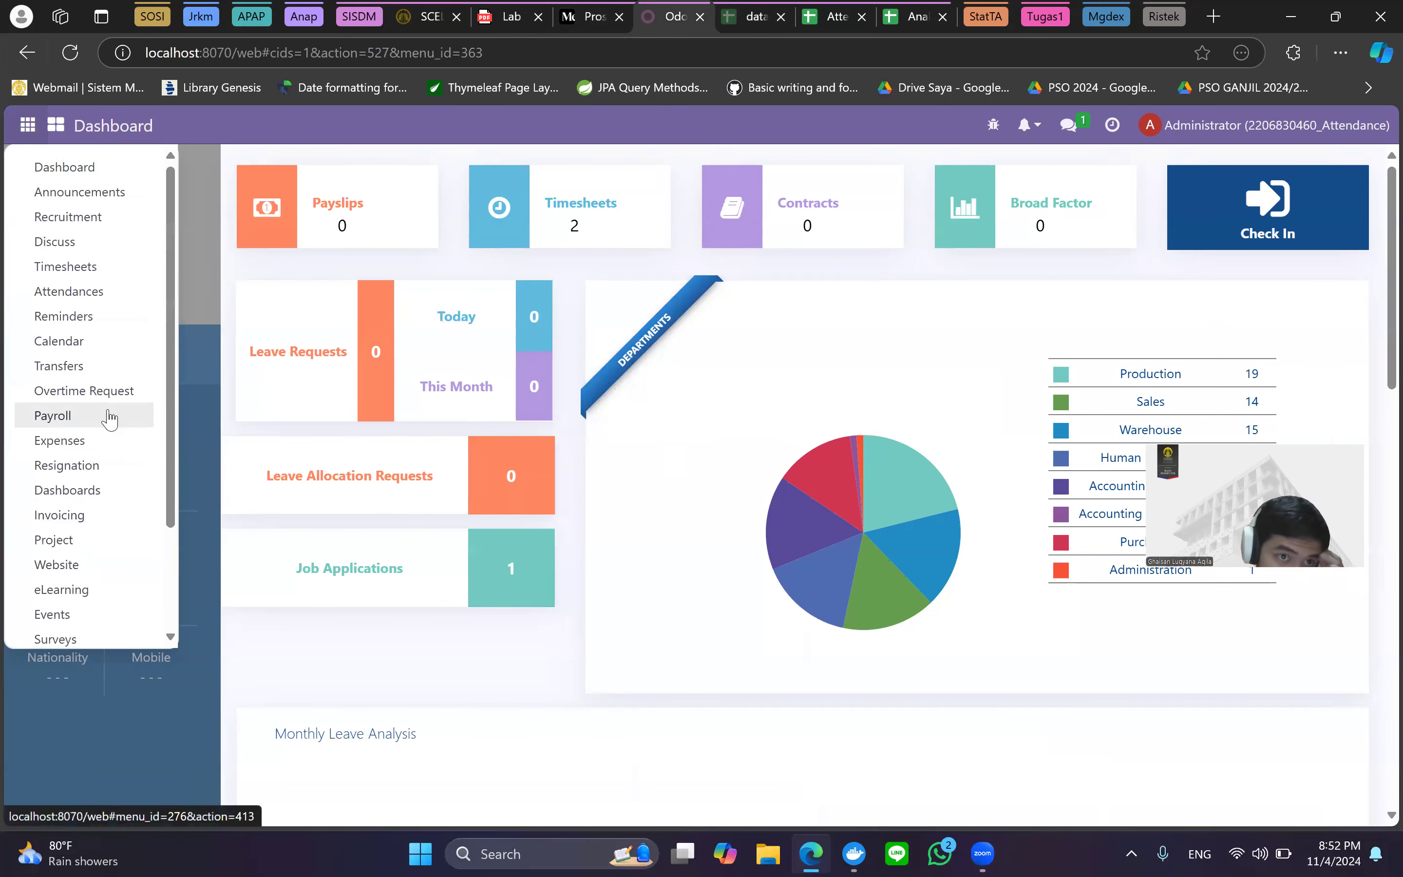
{"action": "left_click", "coordinate": [119, 392]}
{"action": "left_click", "coordinate": [360, 129]}
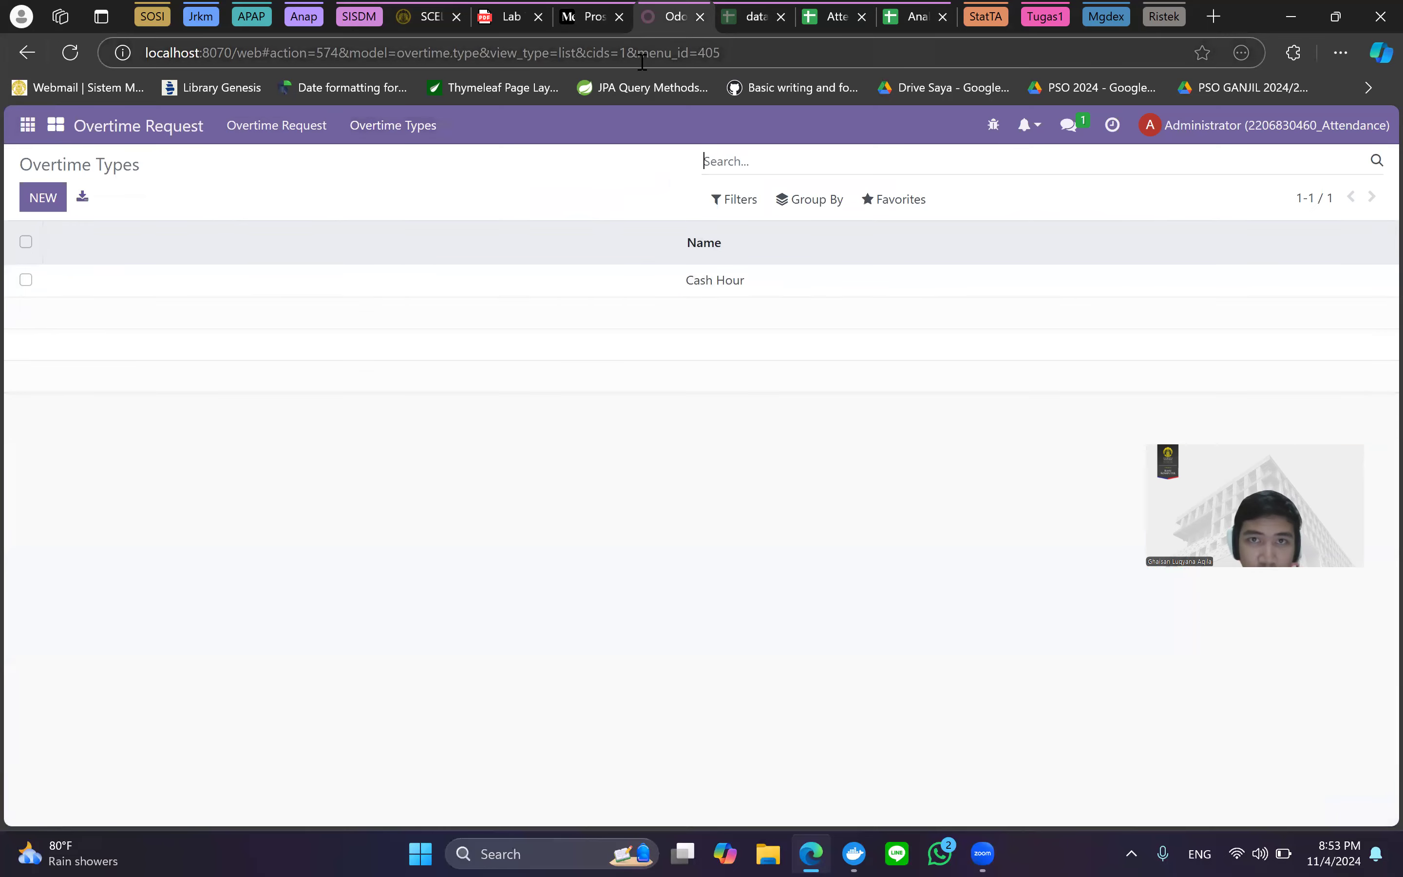
{"action": "left_click", "coordinate": [610, 8]}
{"action": "scroll", "coordinate": [655, 485], "scroll_direction": "down", "scroll_amount": 3}
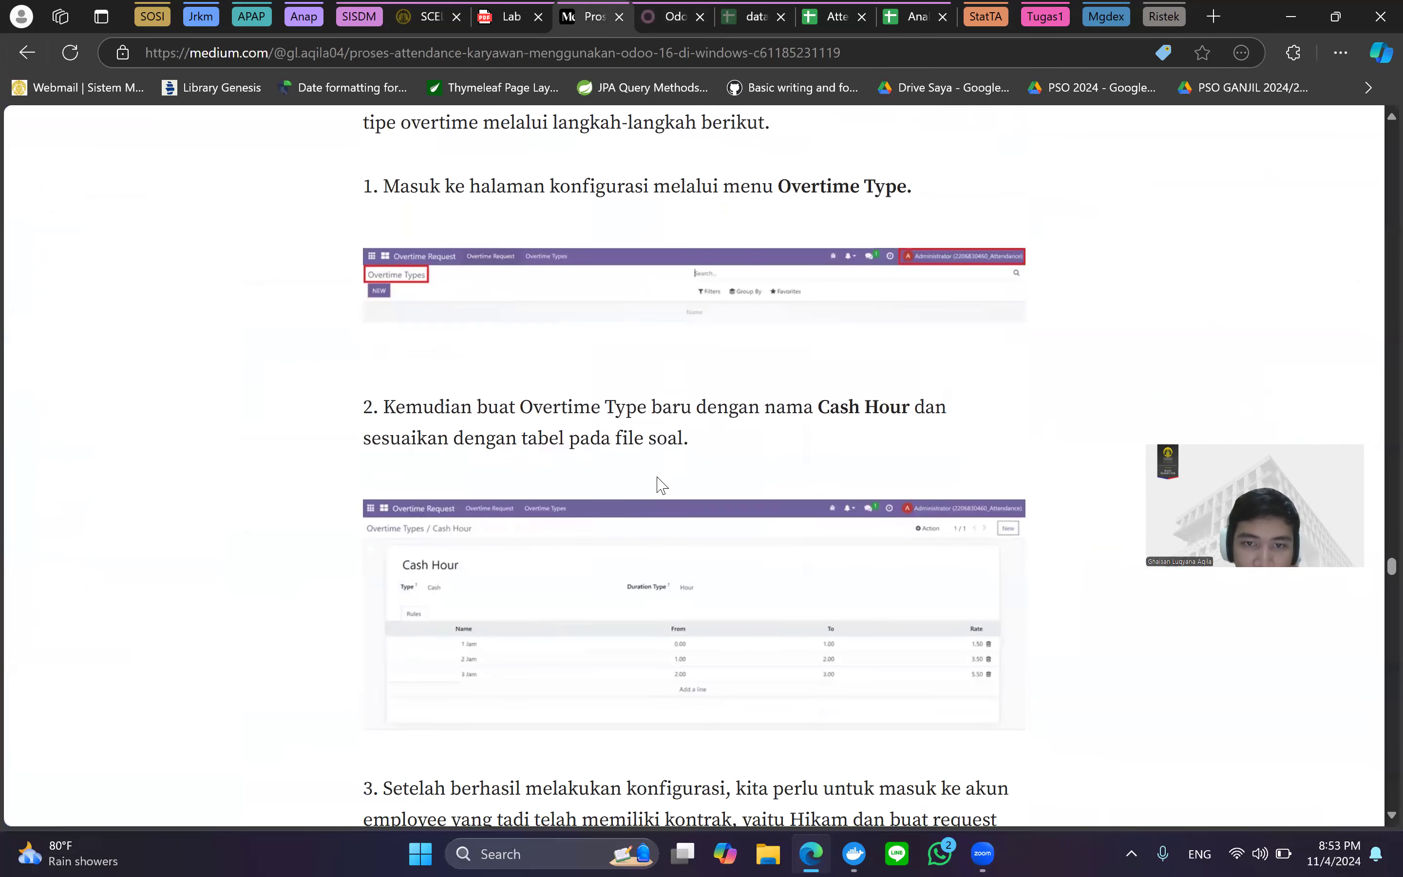
Compare the article's Cash Hour screenshot with Odoo's Cash Hour record, then scroll Medium to step 3.
{"action": "scroll", "coordinate": [780, 470], "scroll_direction": "down", "scroll_amount": 3}
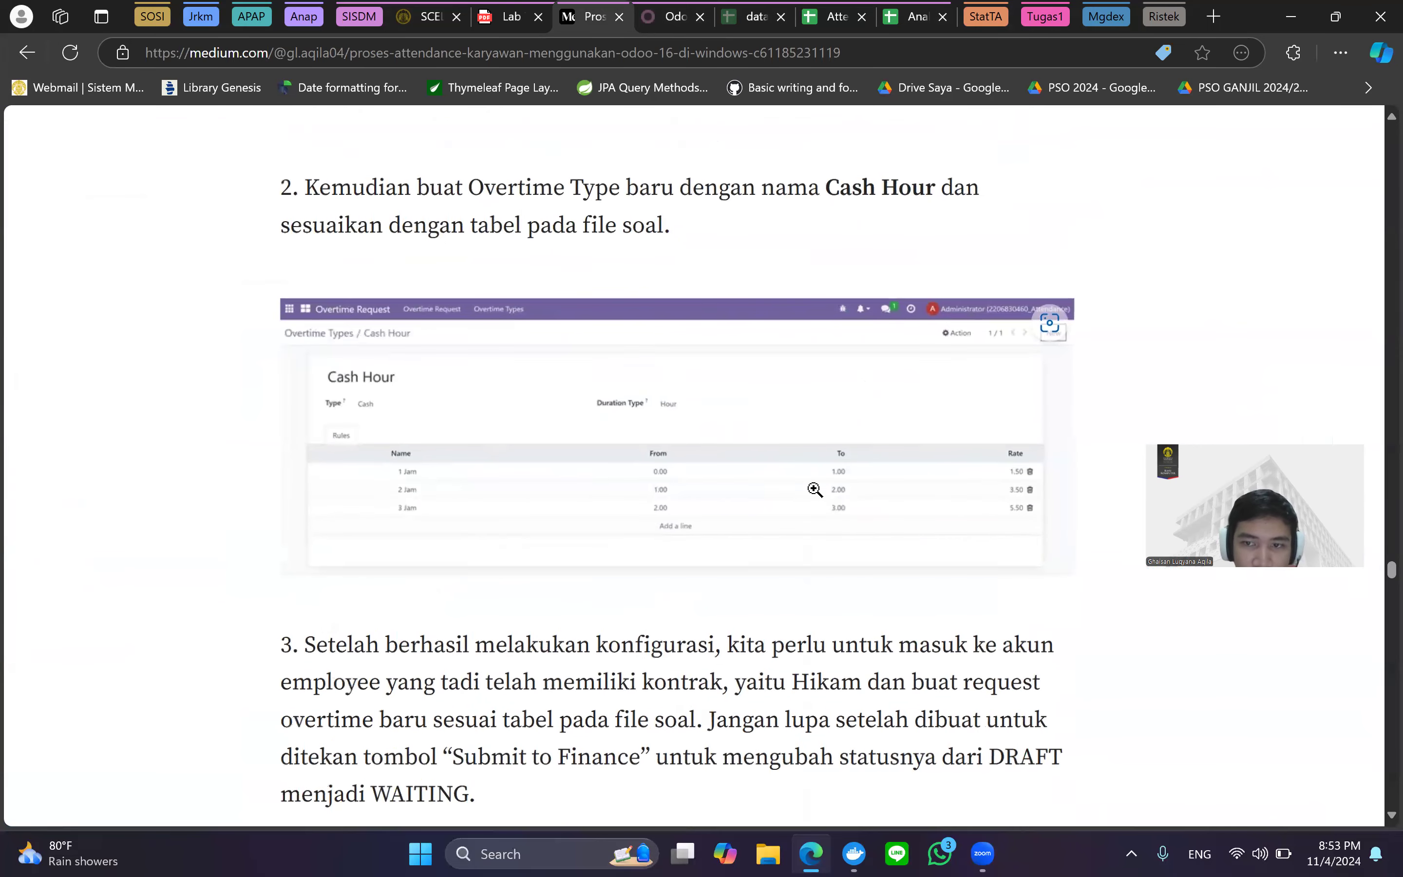
{"action": "scroll", "coordinate": [863, 482], "scroll_direction": "up", "scroll_amount": 1}
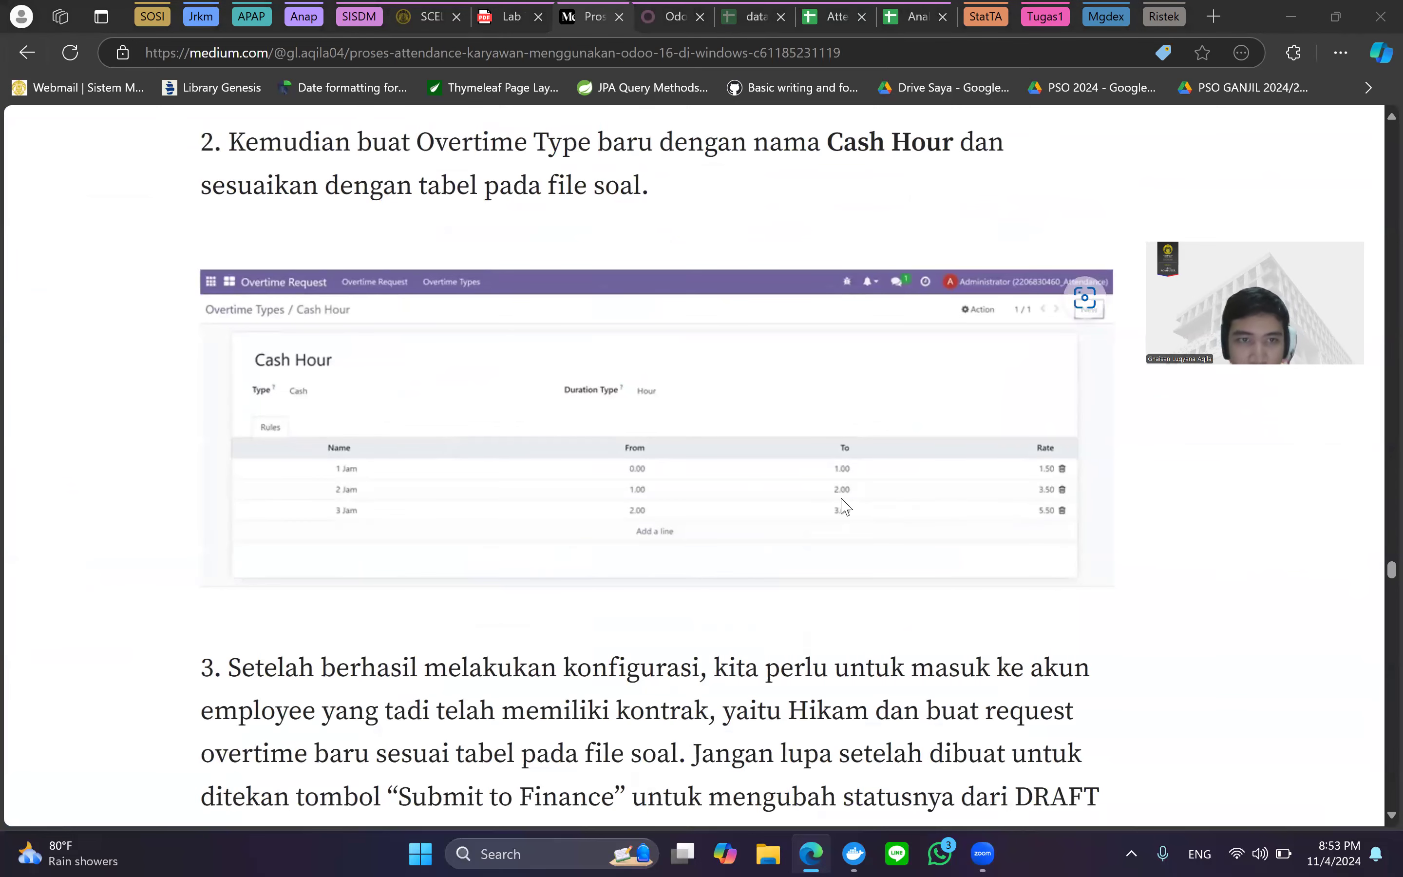
{"action": "key", "text": "ctrl+minus"}
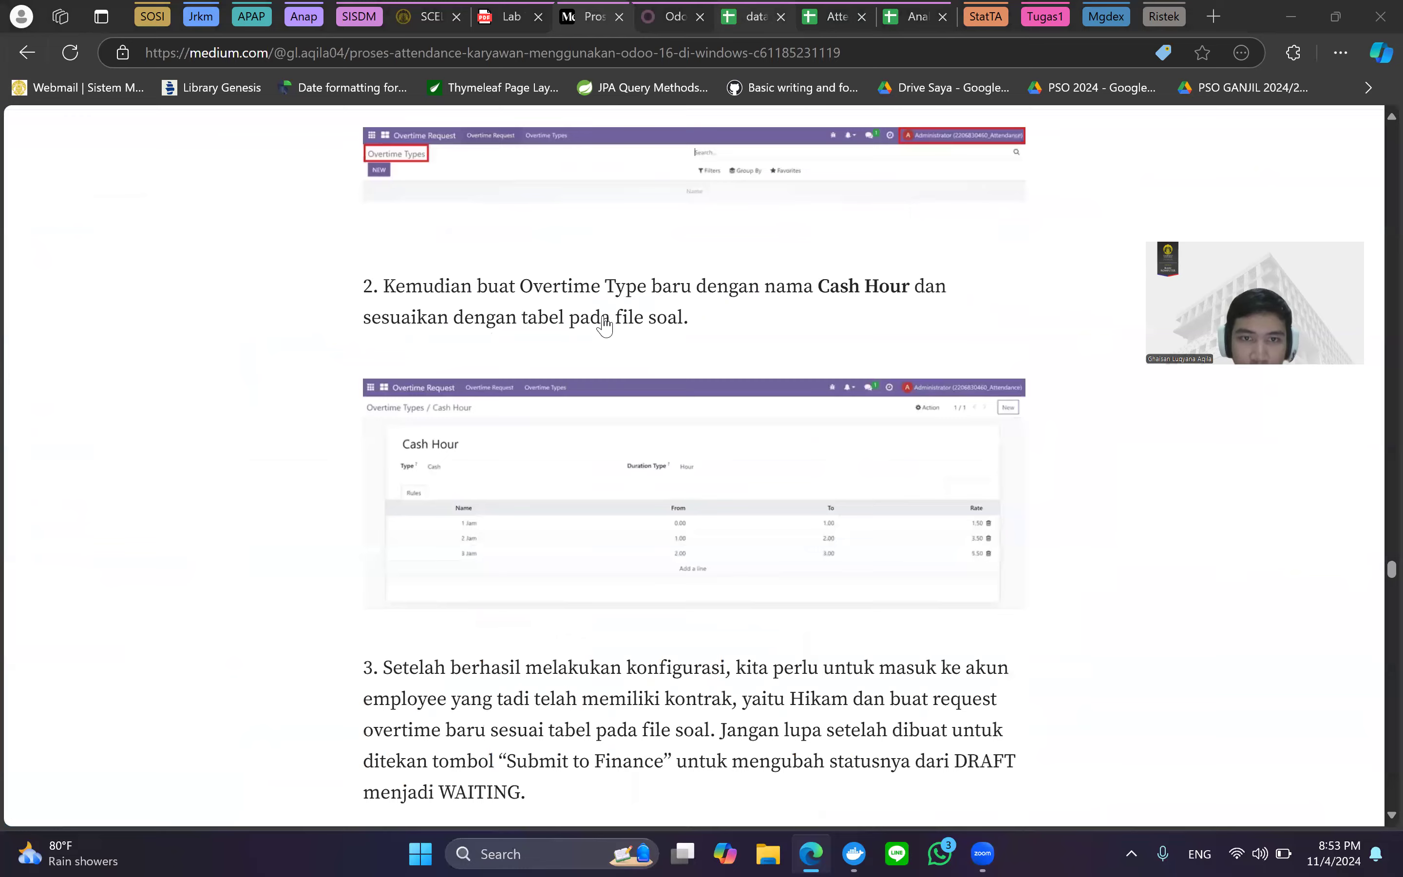
{"action": "key", "text": "ctrl+Tab"}
{"action": "left_click", "coordinate": [531, 306]}
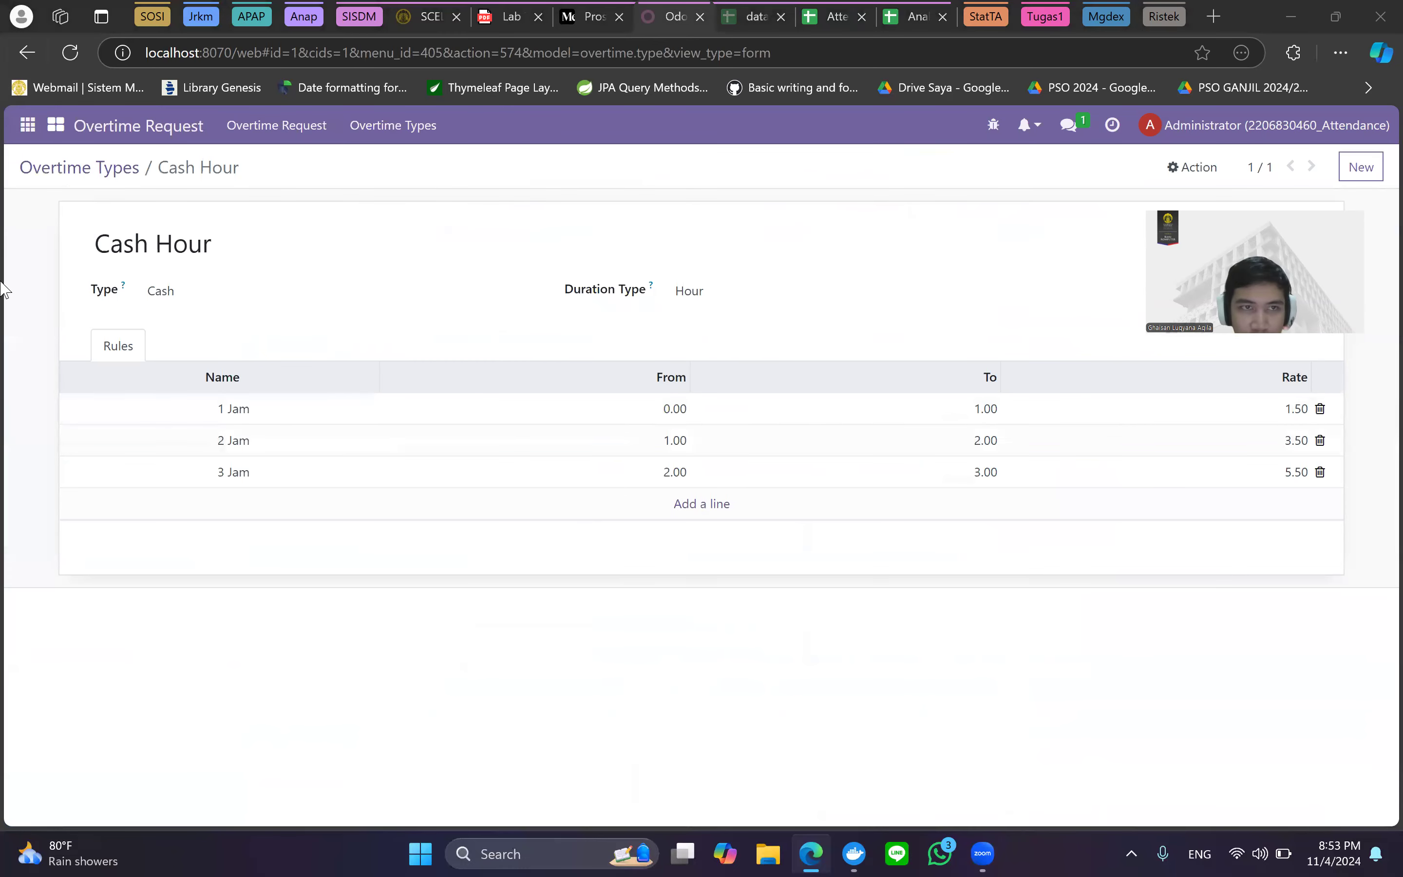
{"action": "left_click", "coordinate": [140, 157]}
{"action": "key", "text": "ctrl+shift+Tab"}
{"action": "scroll", "coordinate": [725, 487], "scroll_direction": "down", "scroll_amount": 3}
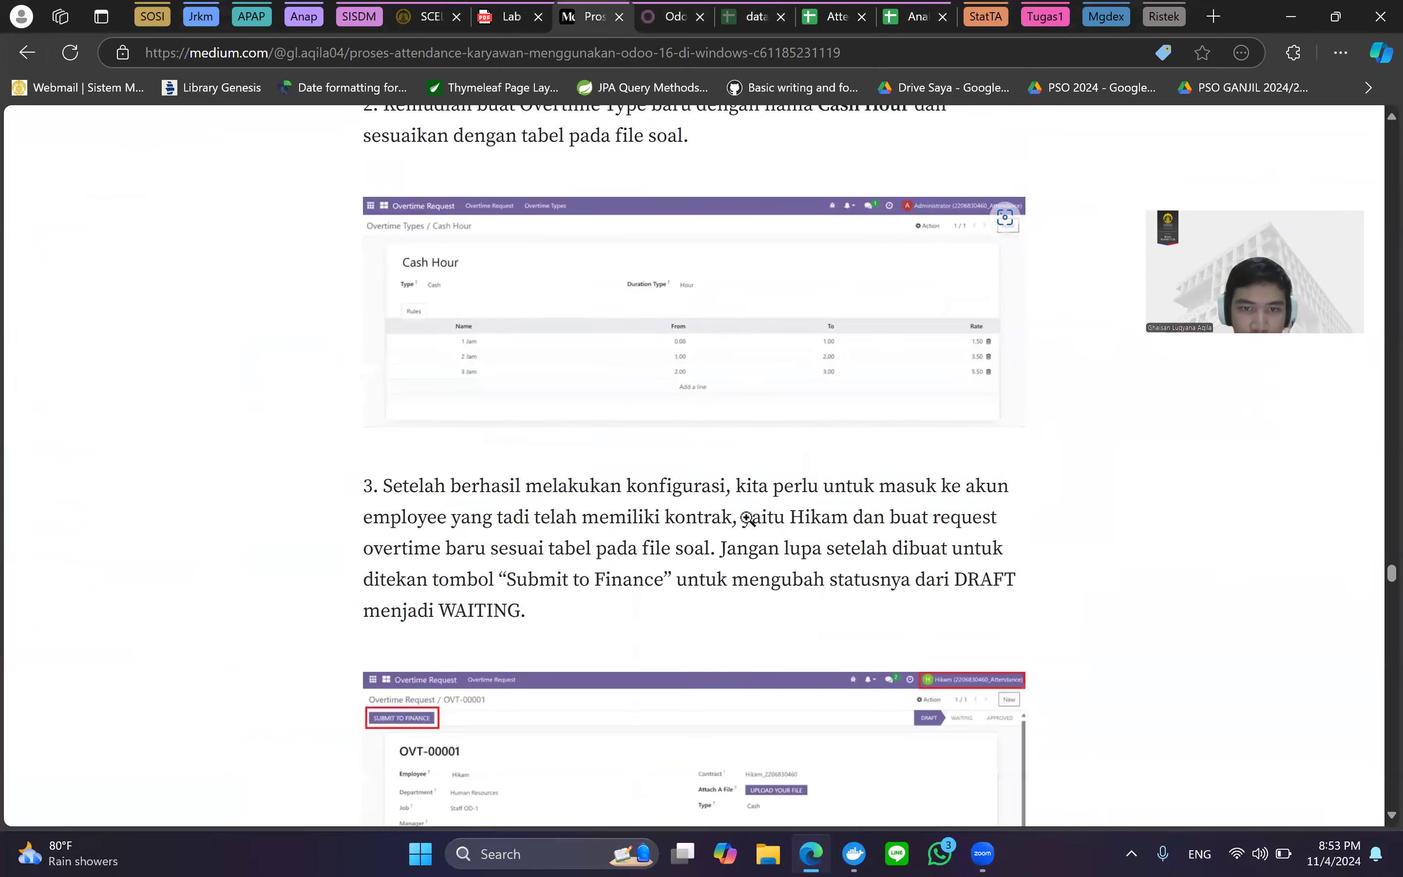
{"action": "scroll", "coordinate": [752, 511], "scroll_direction": "down", "scroll_amount": 3}
Read step 3, where overtime request OVT-00001 is created and submitted to Finance.
{"action": "scroll", "coordinate": [754, 329], "scroll_direction": "down", "scroll_amount": 3}
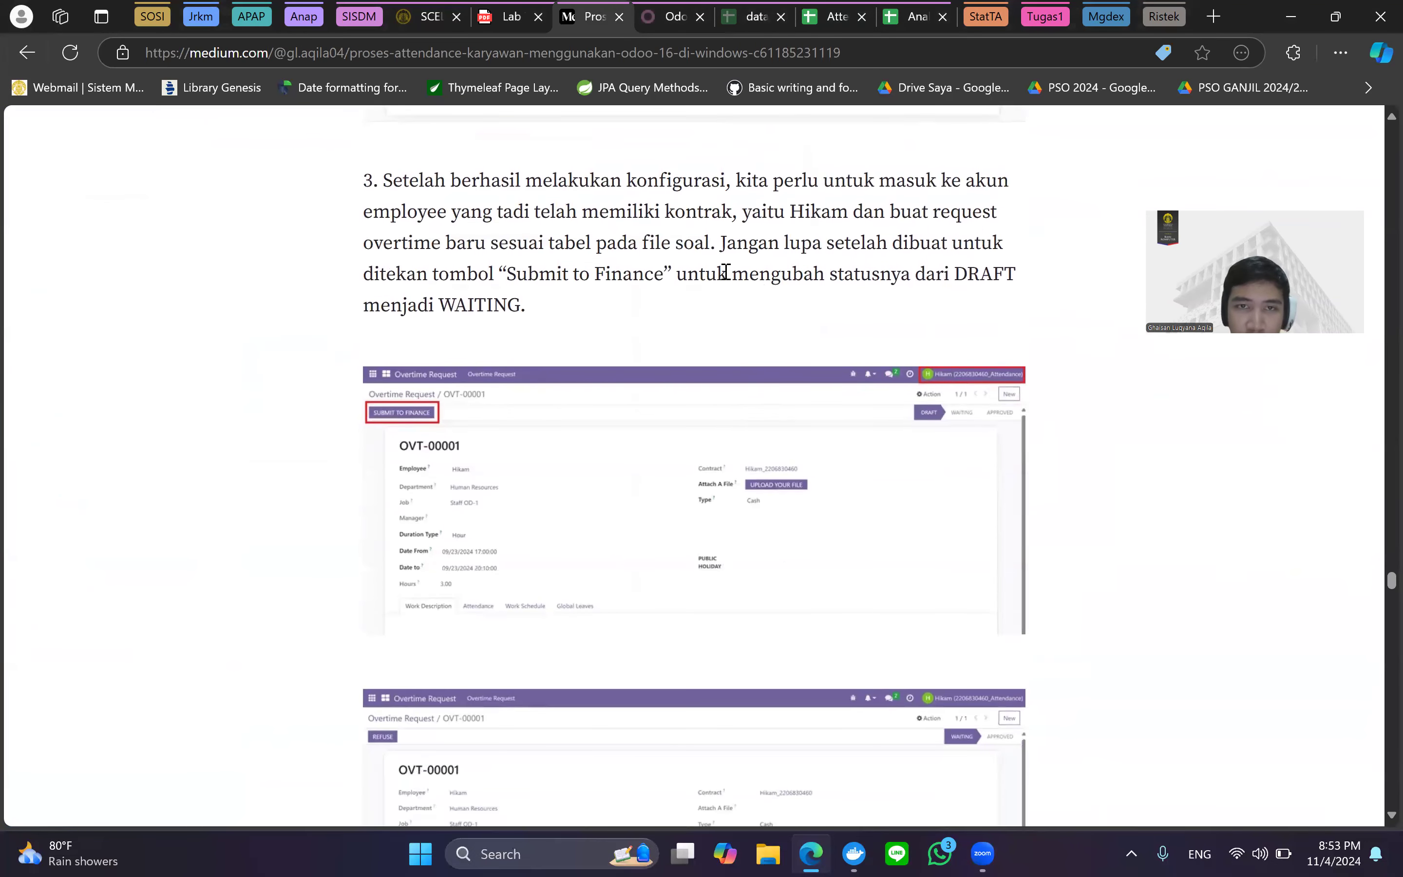
{"action": "scroll", "coordinate": [725, 272], "scroll_direction": "up", "scroll_amount": 2, "text": "ctrl"}
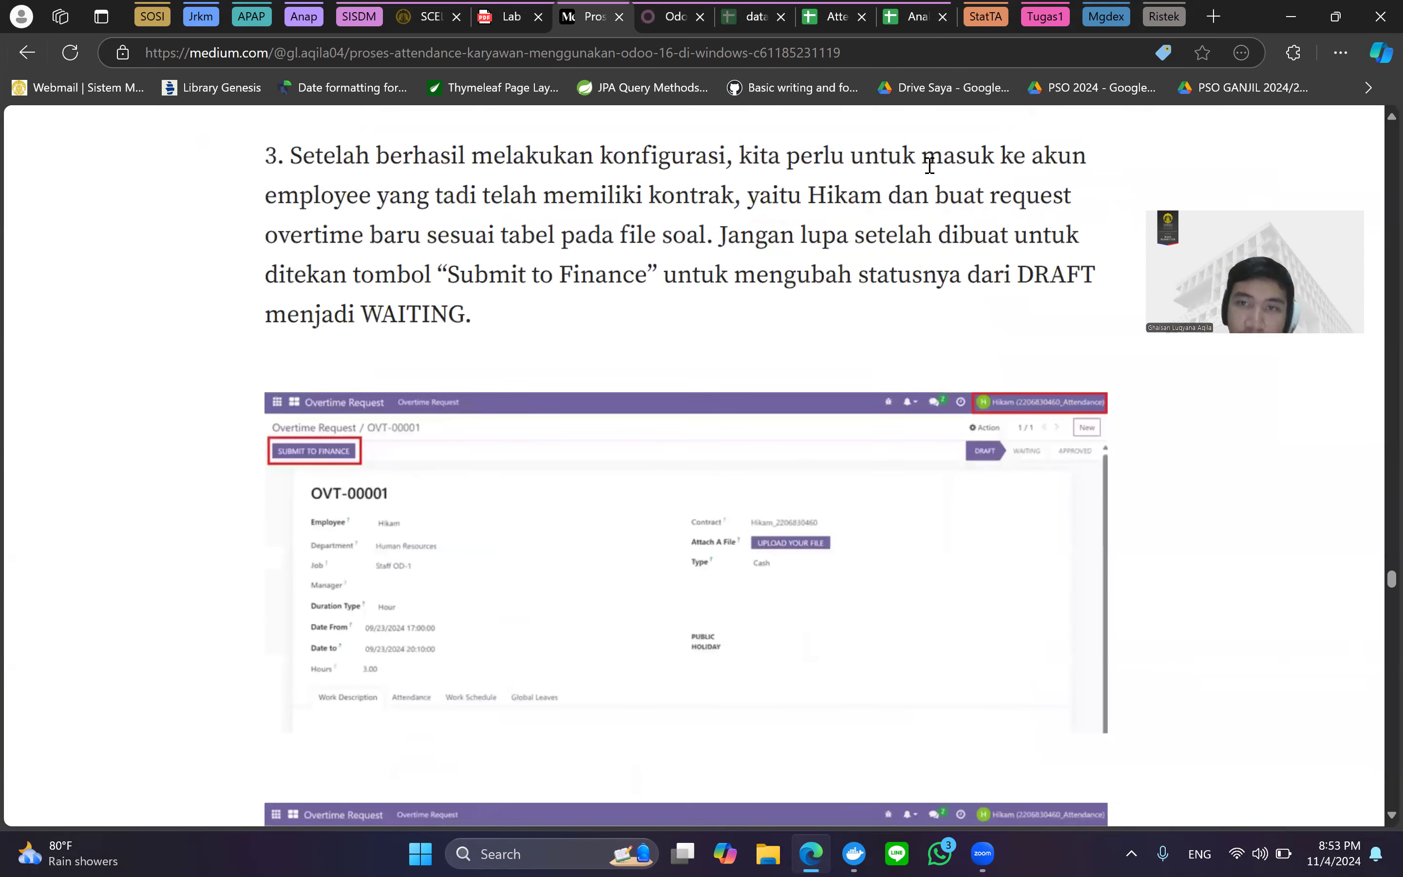
{"action": "scroll", "coordinate": [878, 192], "scroll_direction": "down", "scroll_amount": 1, "text": "ctrl"}
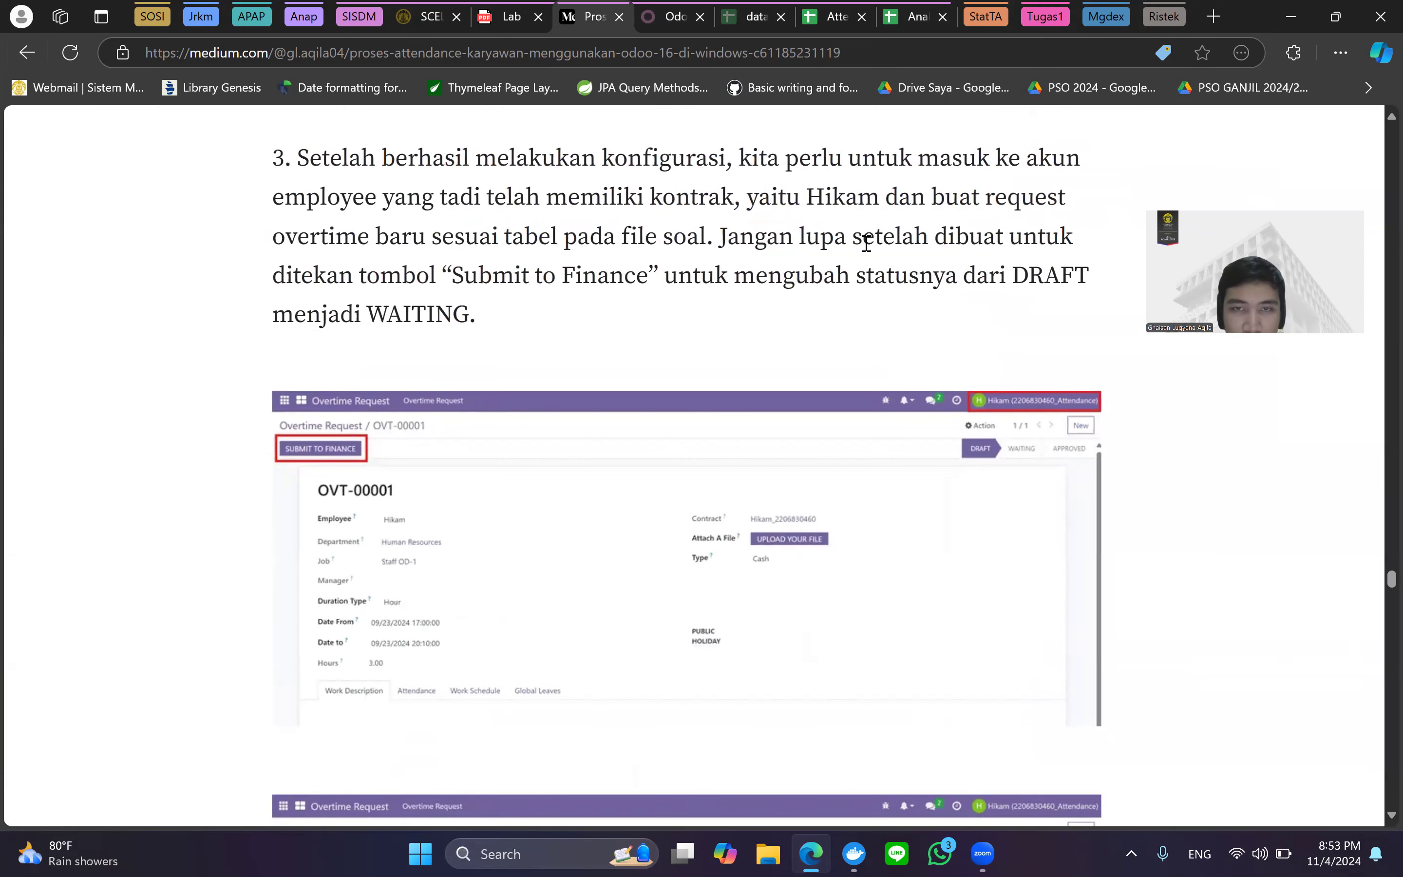
{"action": "scroll", "coordinate": [839, 239], "scroll_direction": "up", "scroll_amount": 1}
{"action": "scroll", "coordinate": [835, 244], "scroll_direction": "down", "scroll_amount": 1}
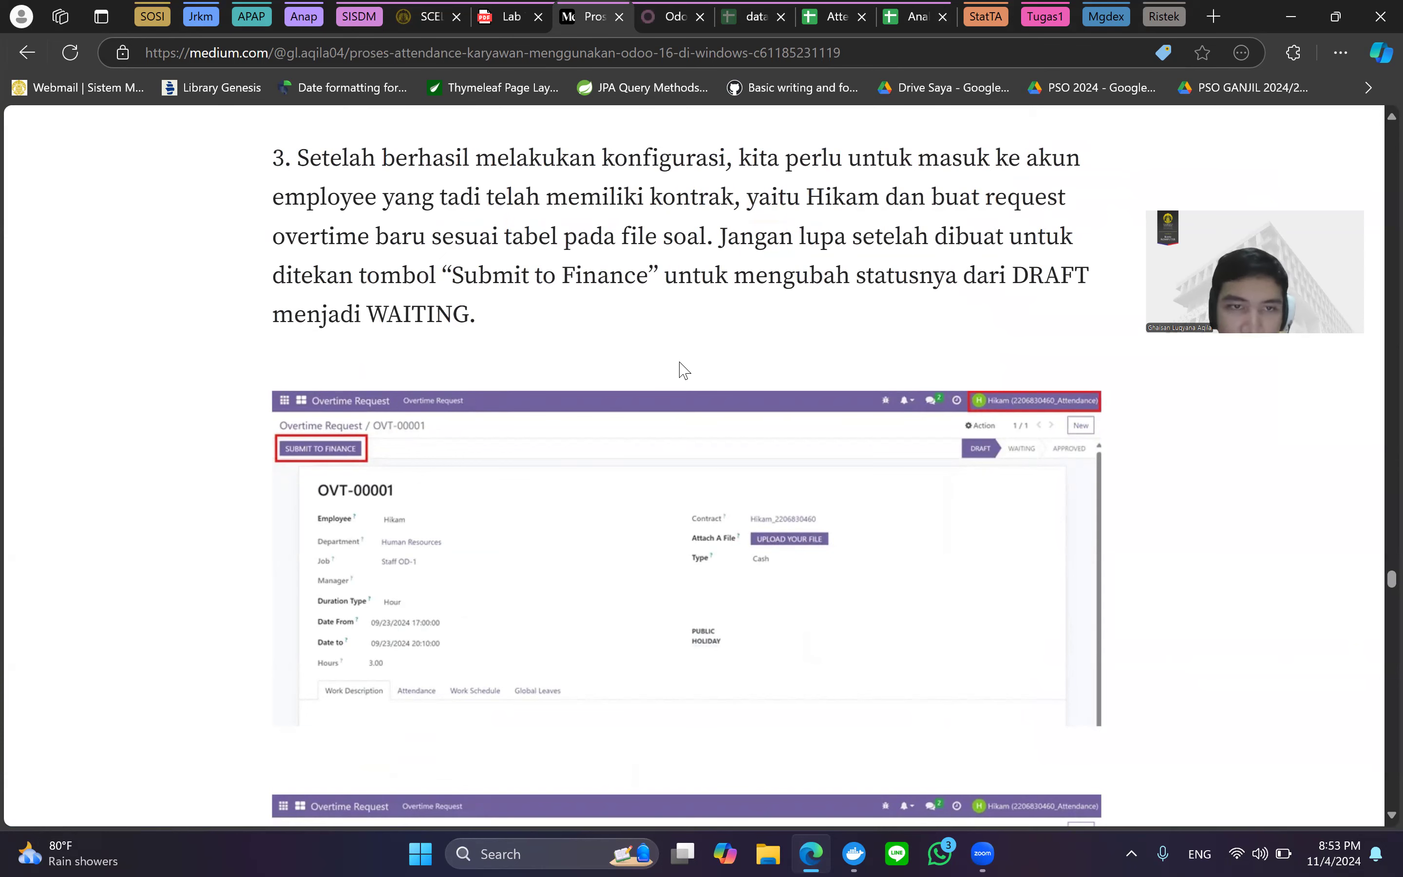
{"action": "scroll", "coordinate": [683, 371], "scroll_direction": "down", "scroll_amount": 2}
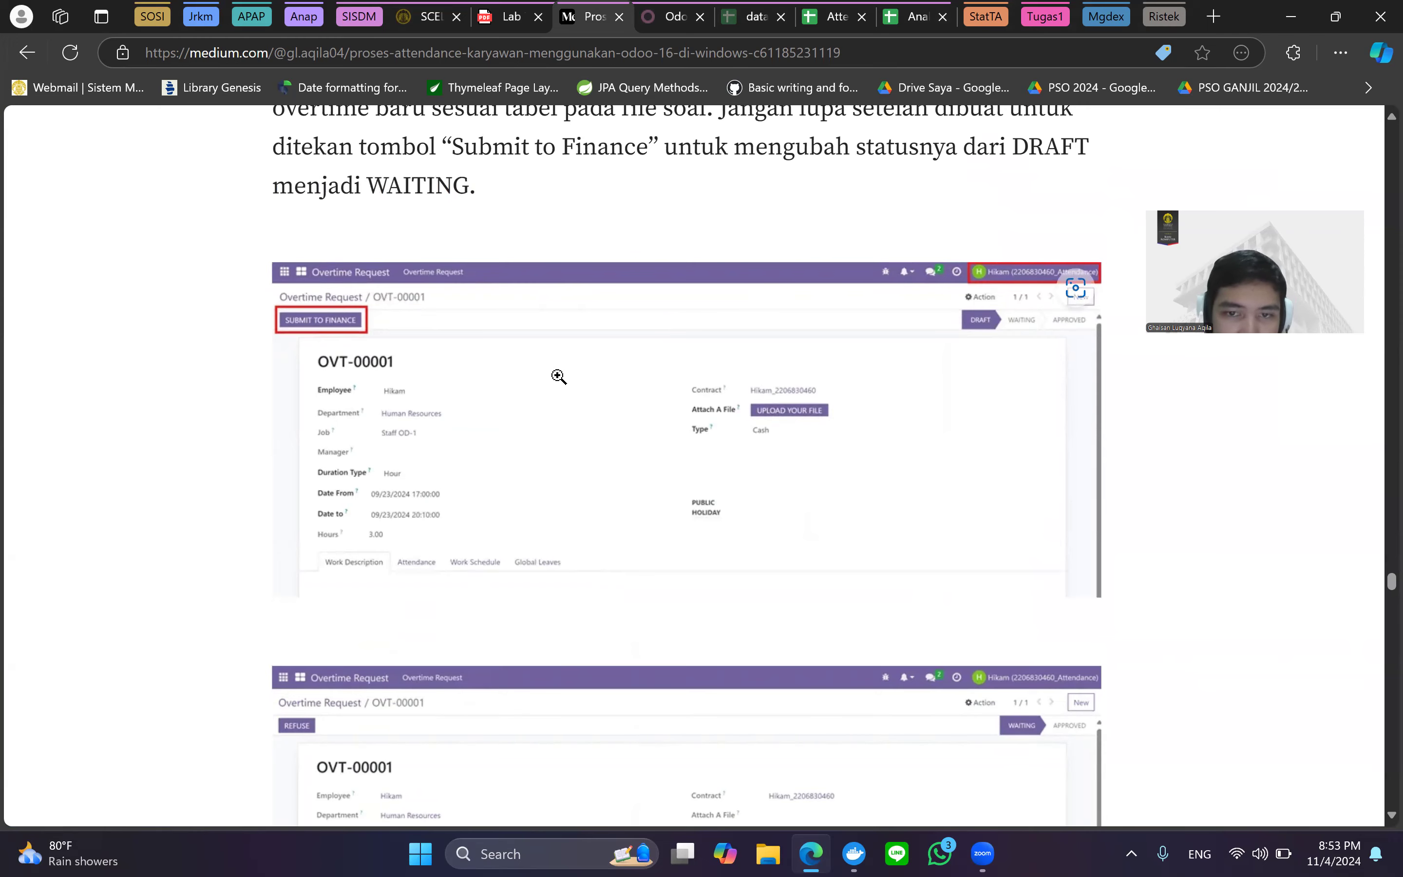
Zoom on the OVT-00001 screenshot in WAITING status, reaching the start of step 4.
{"action": "scroll", "coordinate": [559, 377], "scroll_direction": "down", "scroll_amount": 4}
{"action": "scroll", "coordinate": [559, 376], "scroll_direction": "up", "scroll_amount": 2}
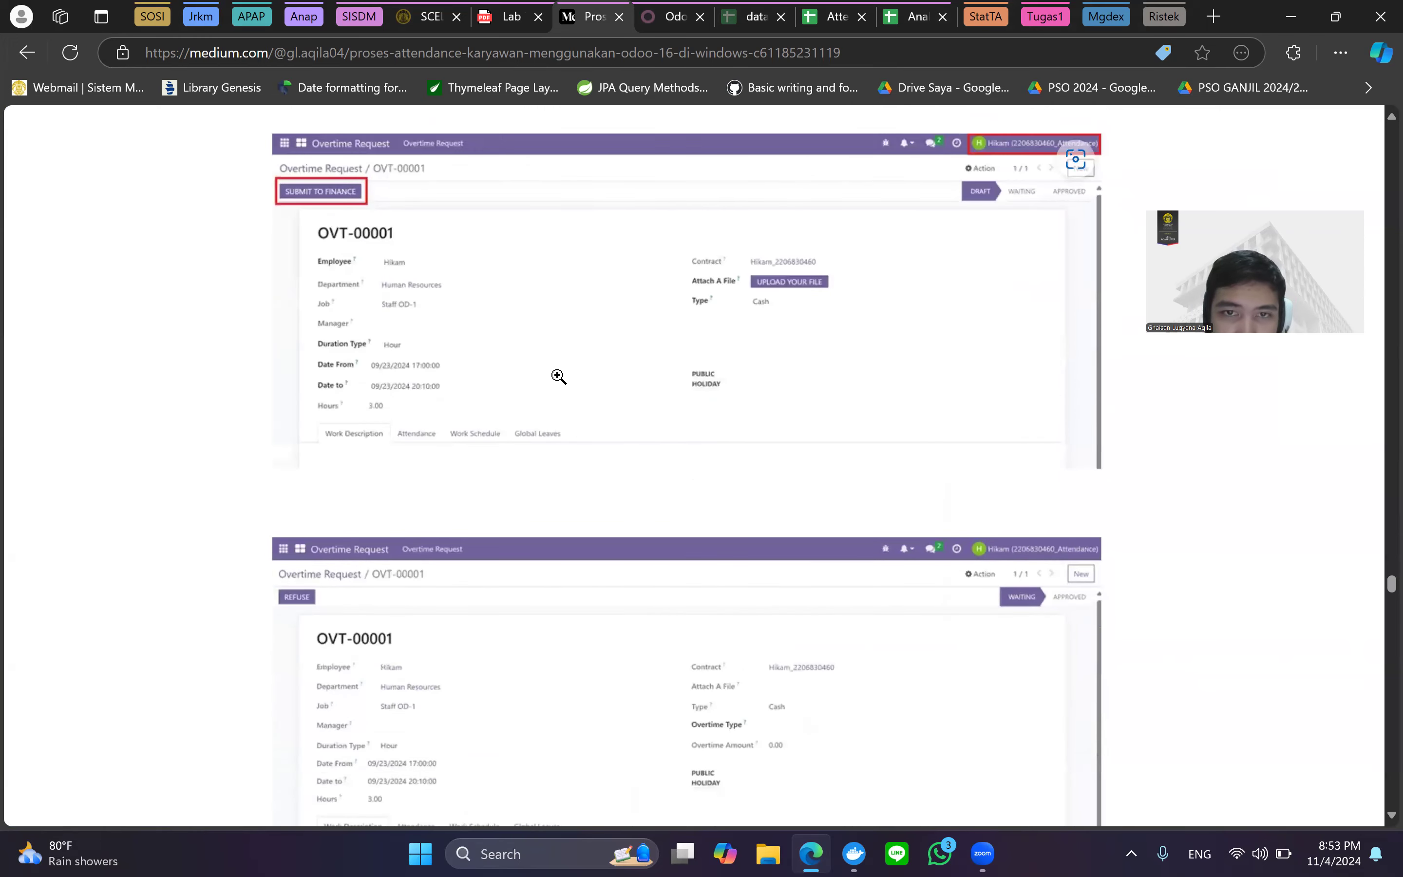
{"action": "scroll", "coordinate": [559, 377], "scroll_direction": "up", "scroll_amount": 3}
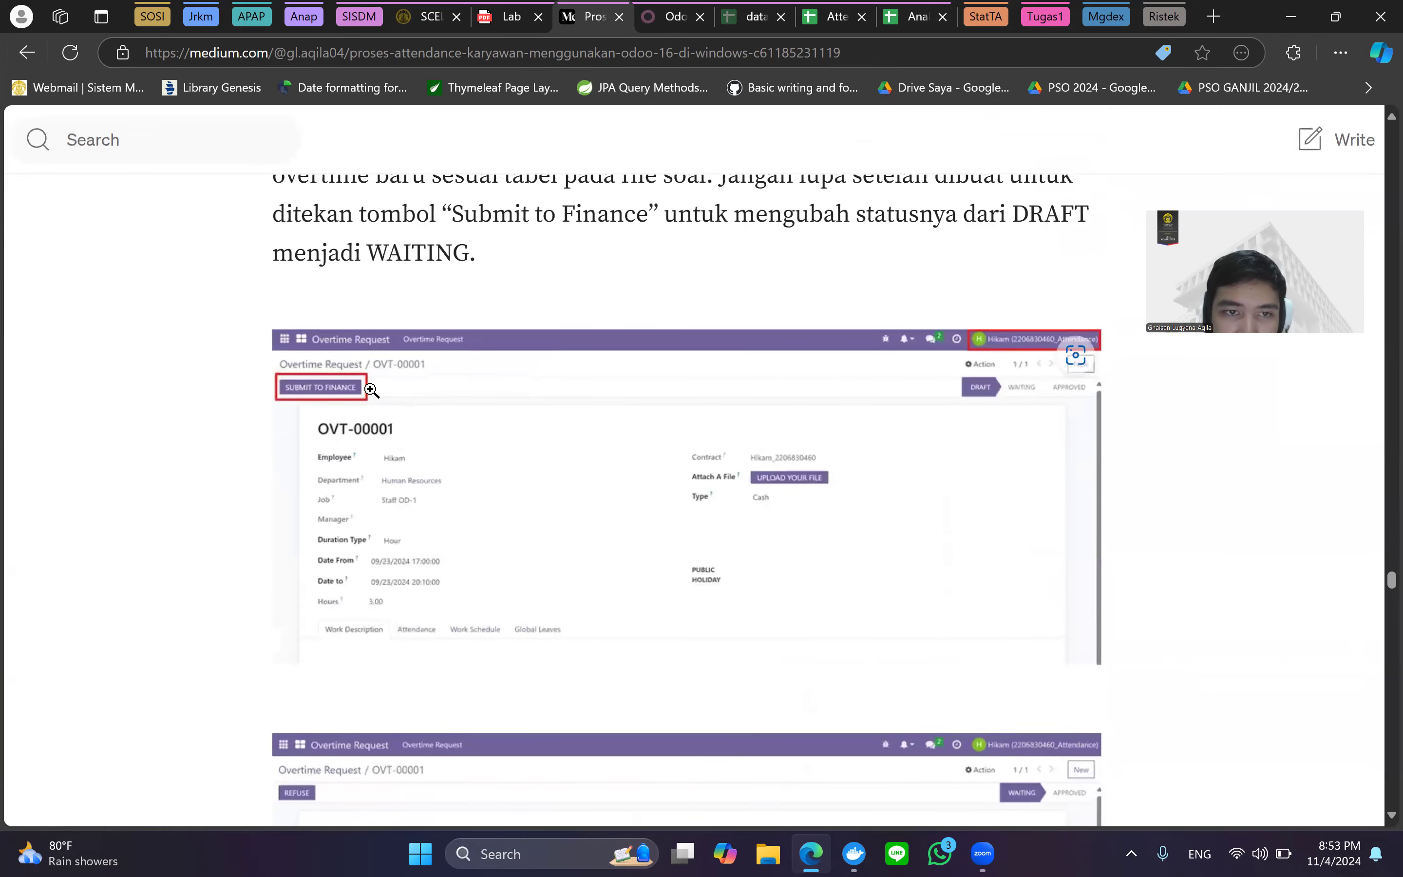
{"action": "scroll", "coordinate": [505, 387], "scroll_direction": "down", "scroll_amount": 1}
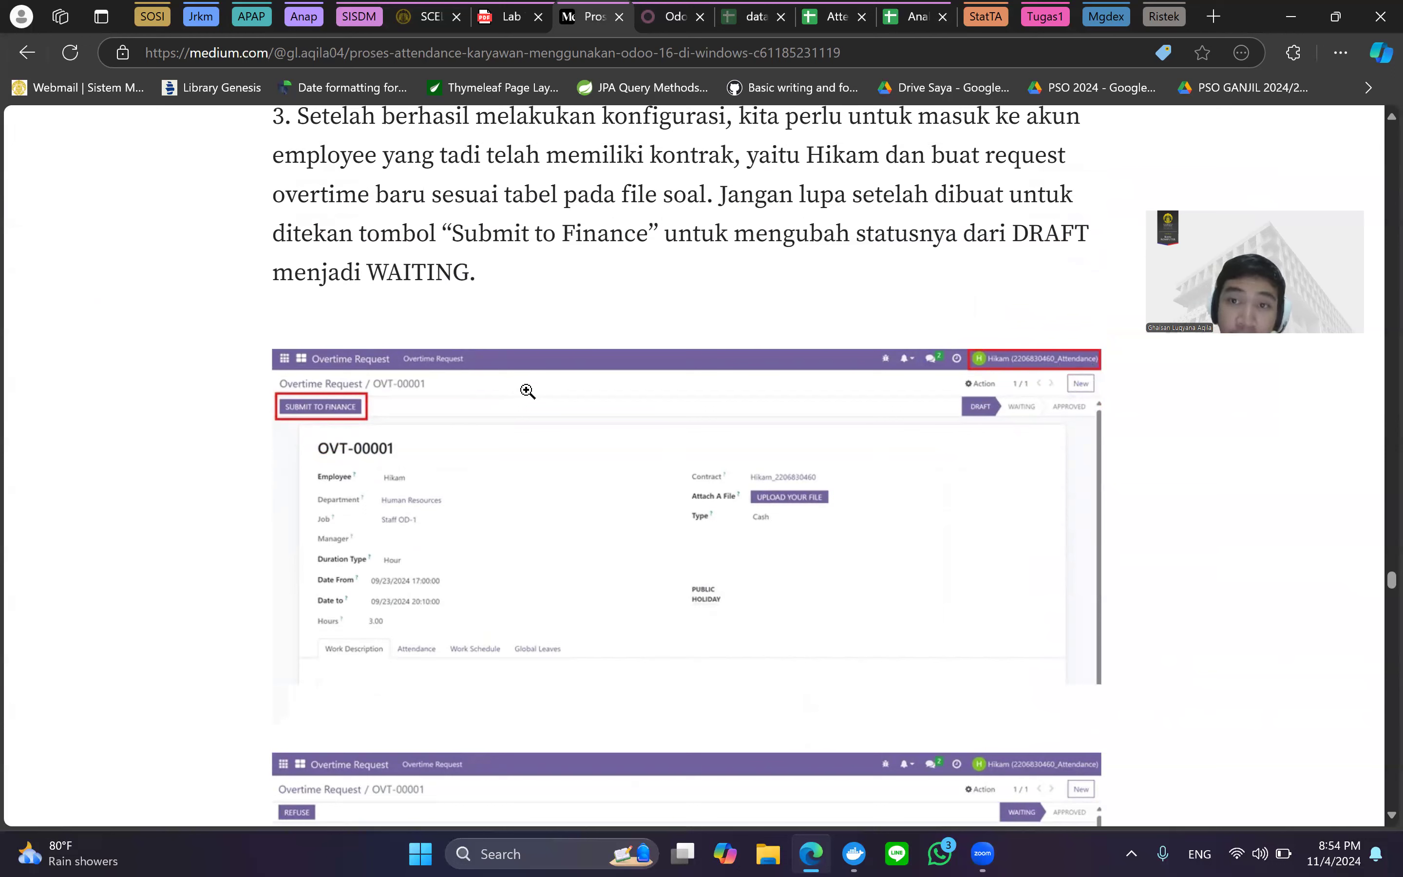
{"action": "scroll", "coordinate": [1009, 360], "scroll_direction": "down", "scroll_amount": 2}
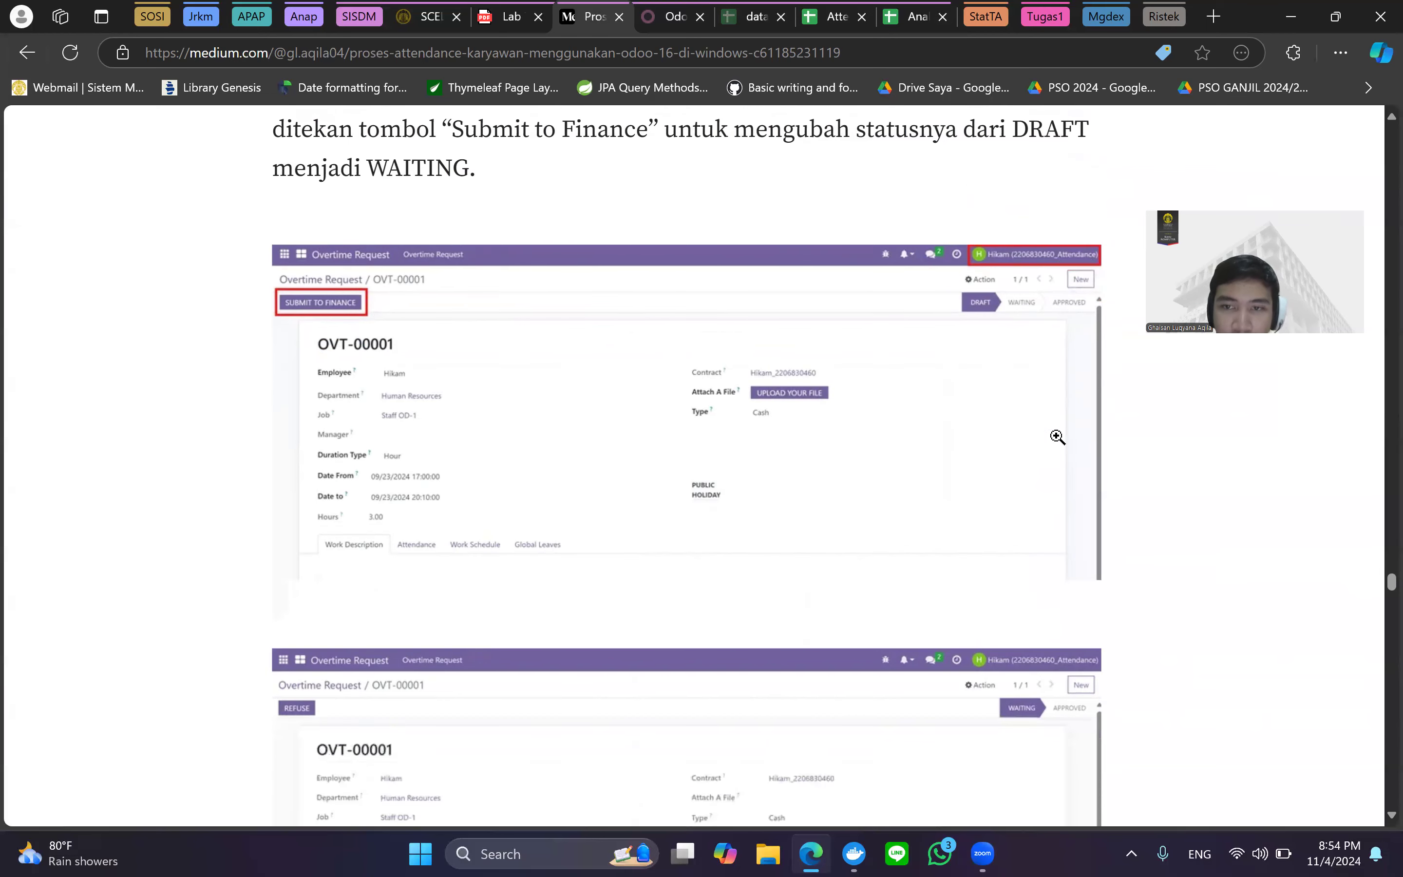
{"action": "key", "text": "ctrl+minus"}
{"action": "scroll", "coordinate": [1037, 554], "scroll_direction": "down", "scroll_amount": 7}
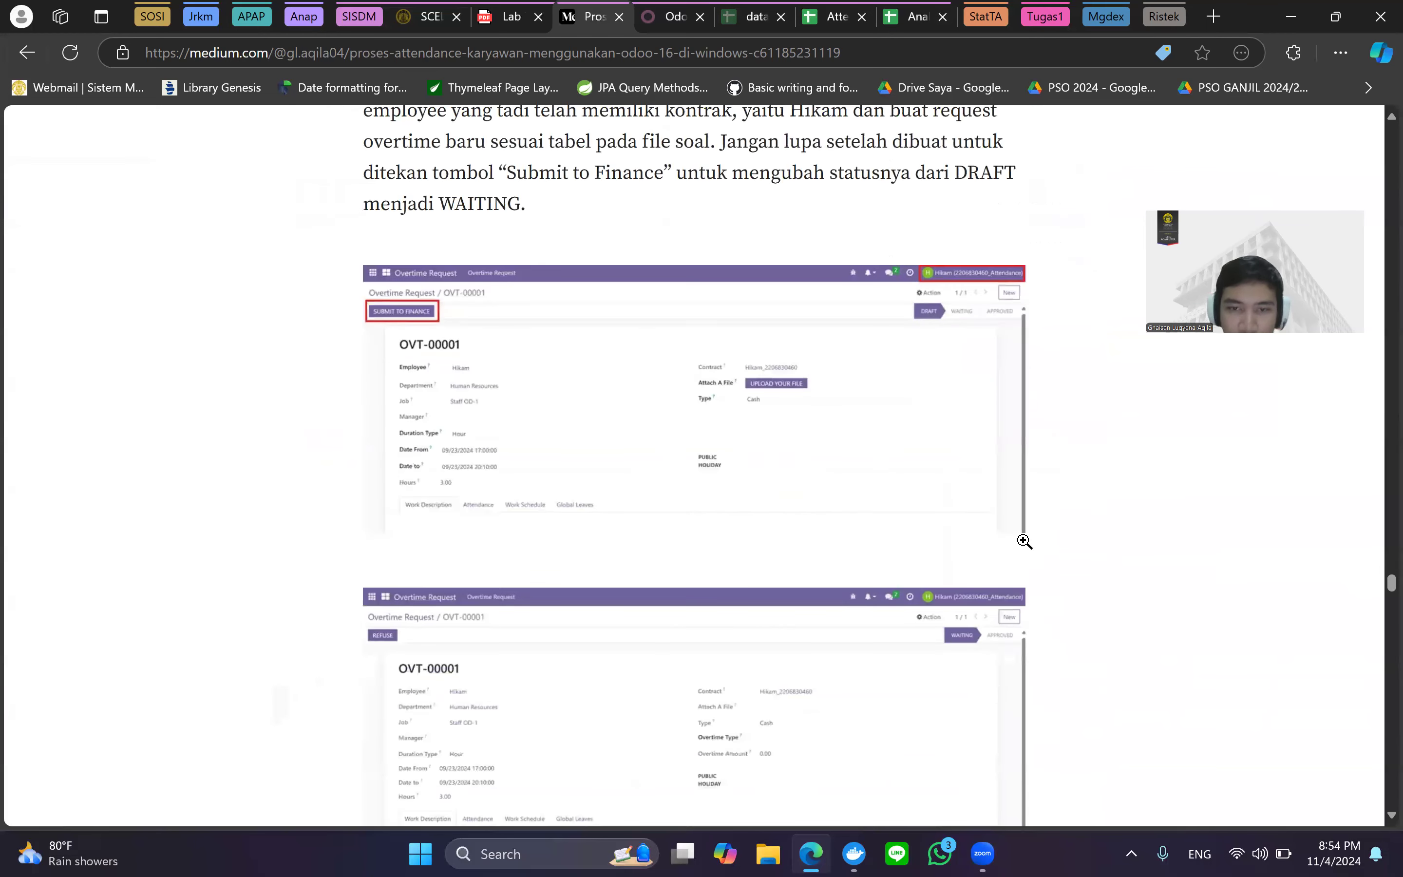
{"action": "key", "text": "ctrl+plus"}
{"action": "key", "text": "ctrl+plus"}
{"action": "key", "text": "ctrl+plus"}
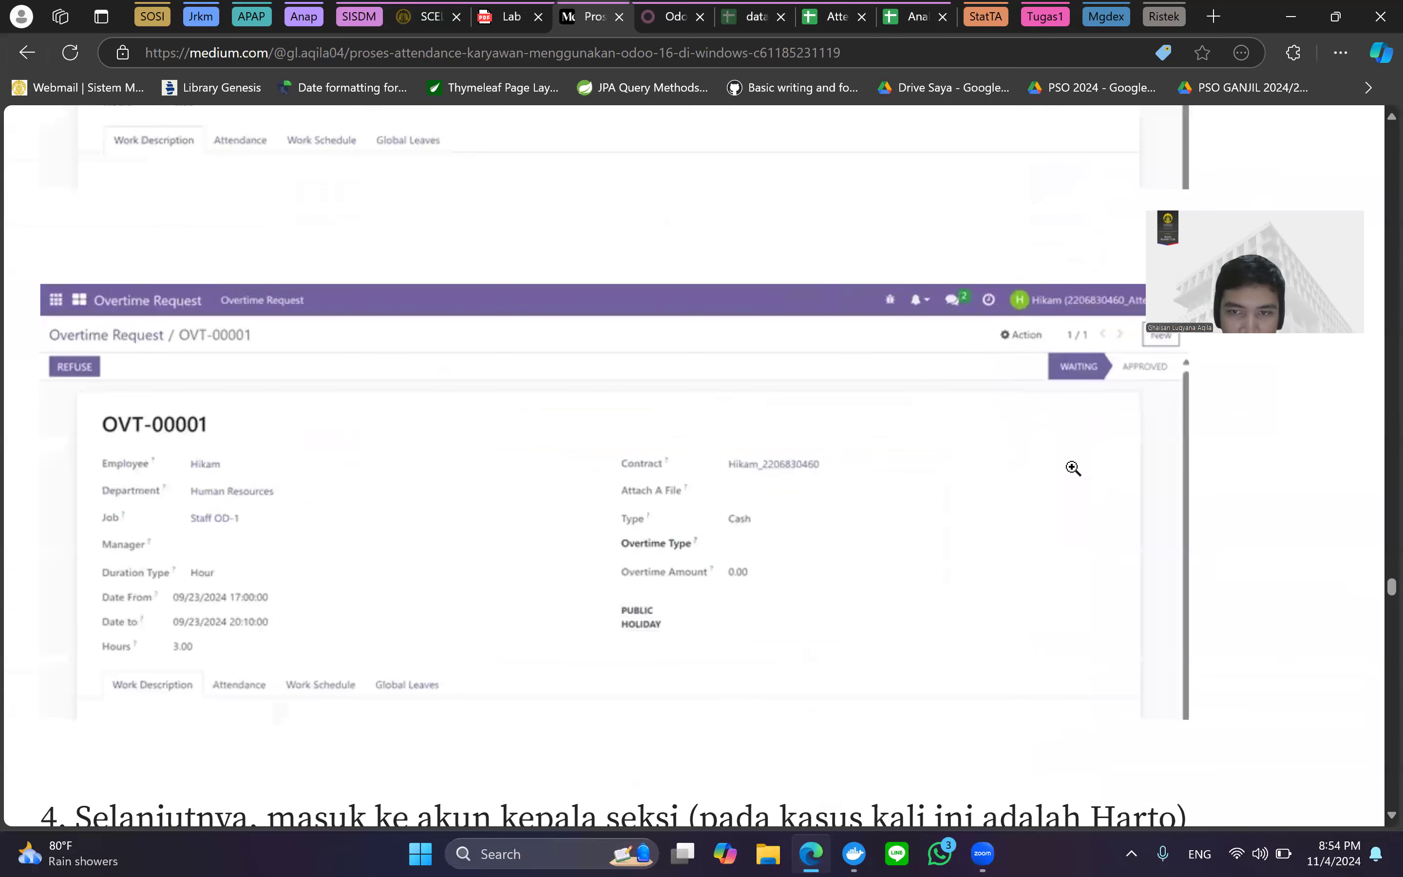
Read step 4's Cash Hour overtime of 253,000.00 on OVT-00001, glancing at Odoo's Overtime Types list.
{"action": "key", "text": "ctrl+minus"}
{"action": "key", "text": "ctrl+minus"}
{"action": "scroll", "coordinate": [949, 492], "scroll_direction": "down", "scroll_amount": 3}
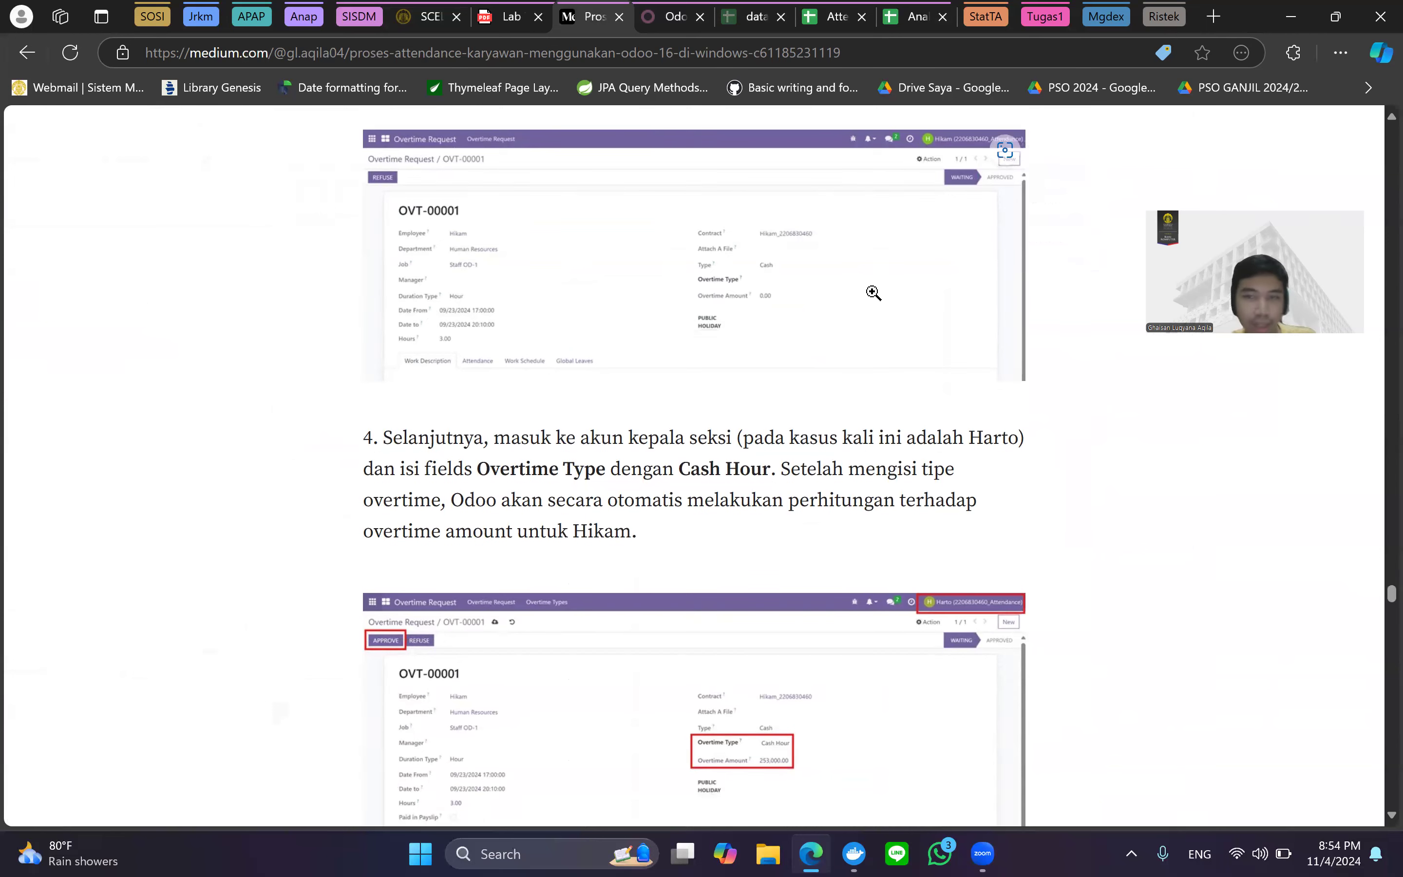
{"action": "scroll", "coordinate": [864, 325], "scroll_direction": "down", "scroll_amount": 3}
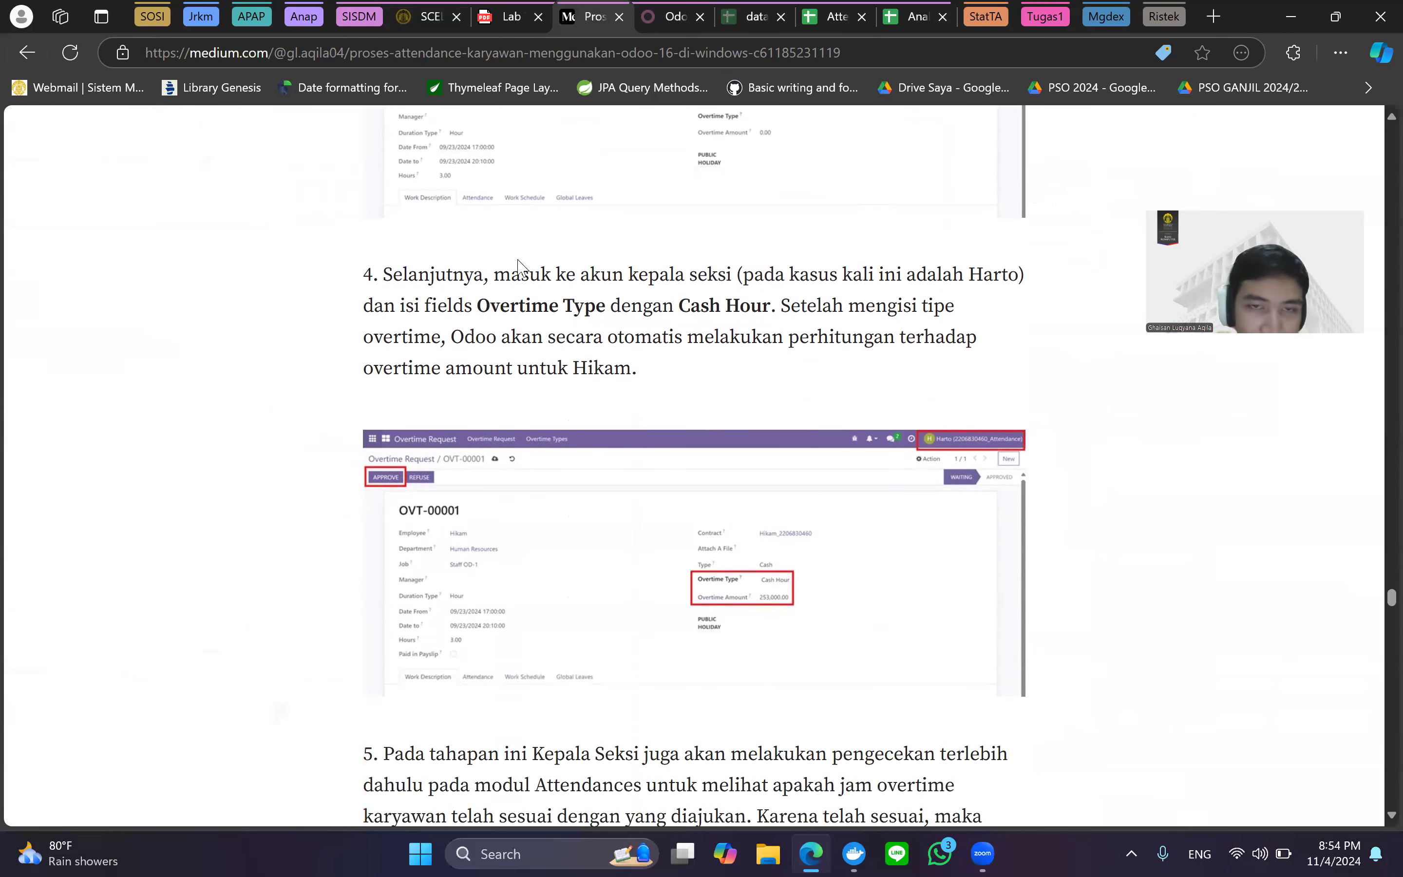
{"action": "scroll", "coordinate": [590, 477], "scroll_direction": "up", "scroll_amount": 1}
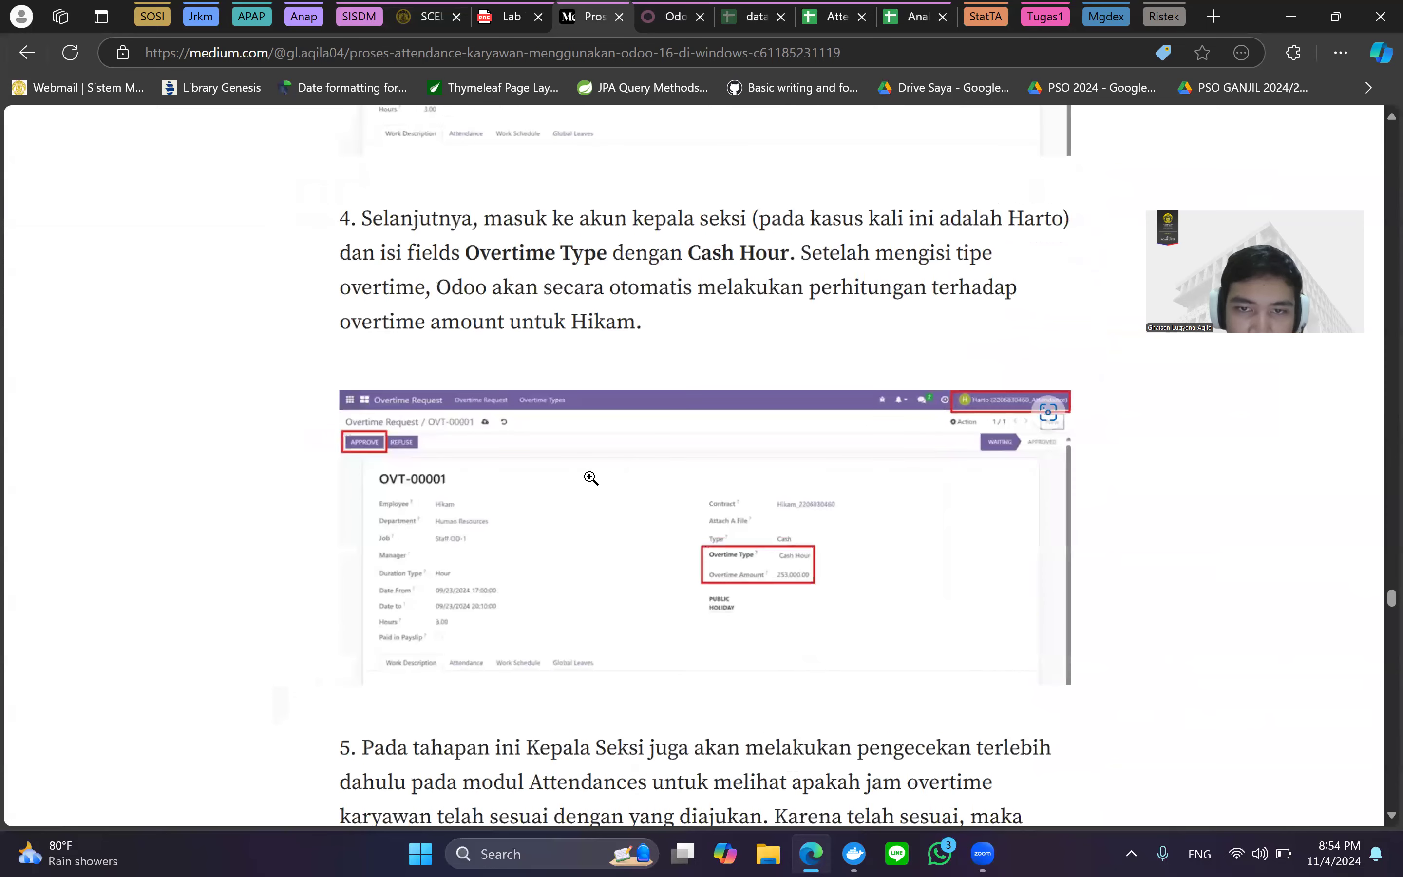
{"action": "scroll", "coordinate": [591, 477], "scroll_direction": "up", "scroll_amount": 1}
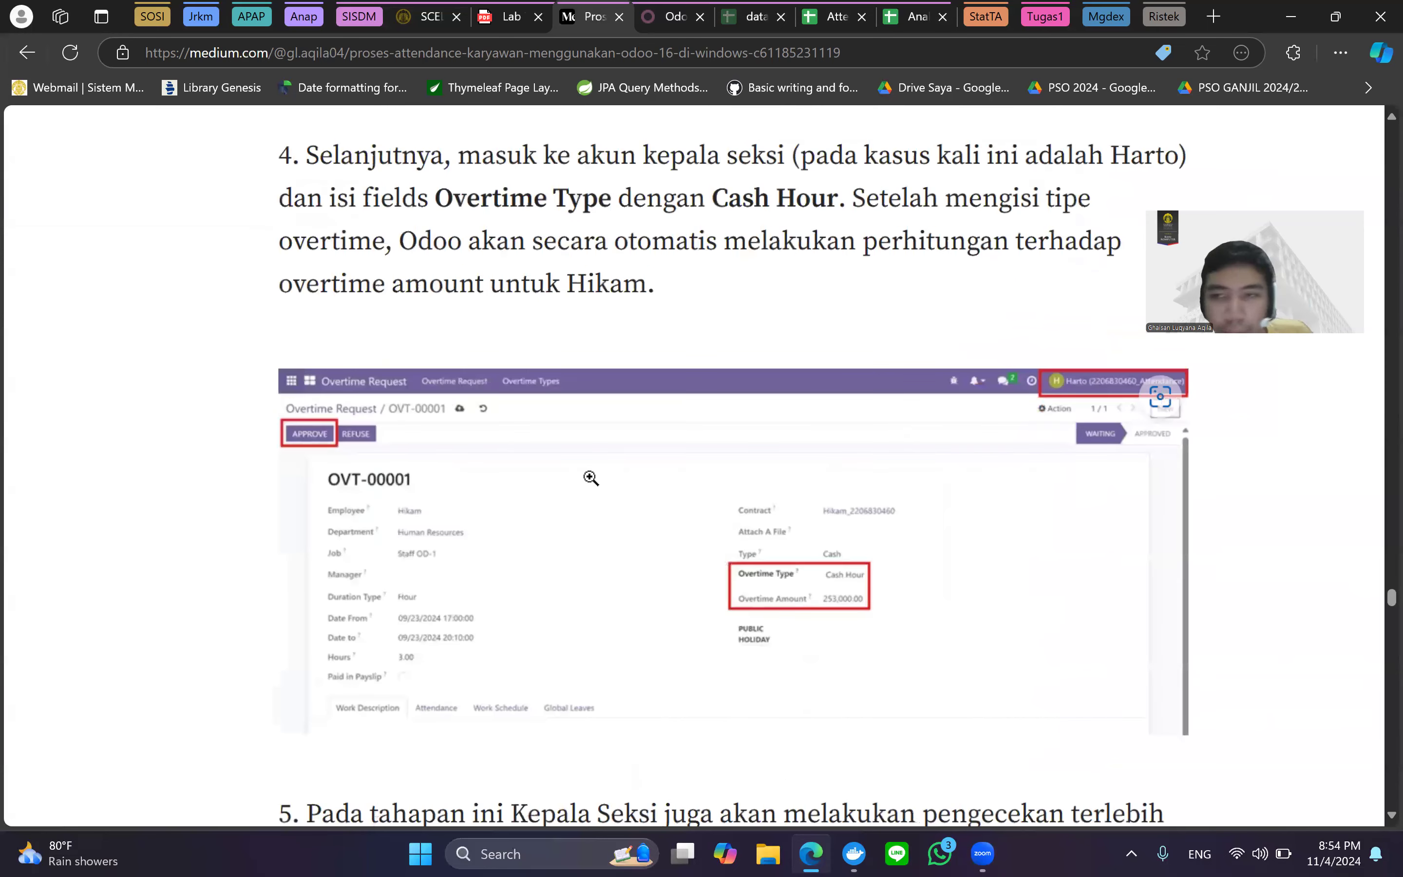
{"action": "scroll", "coordinate": [590, 477], "scroll_direction": "down", "scroll_amount": 1}
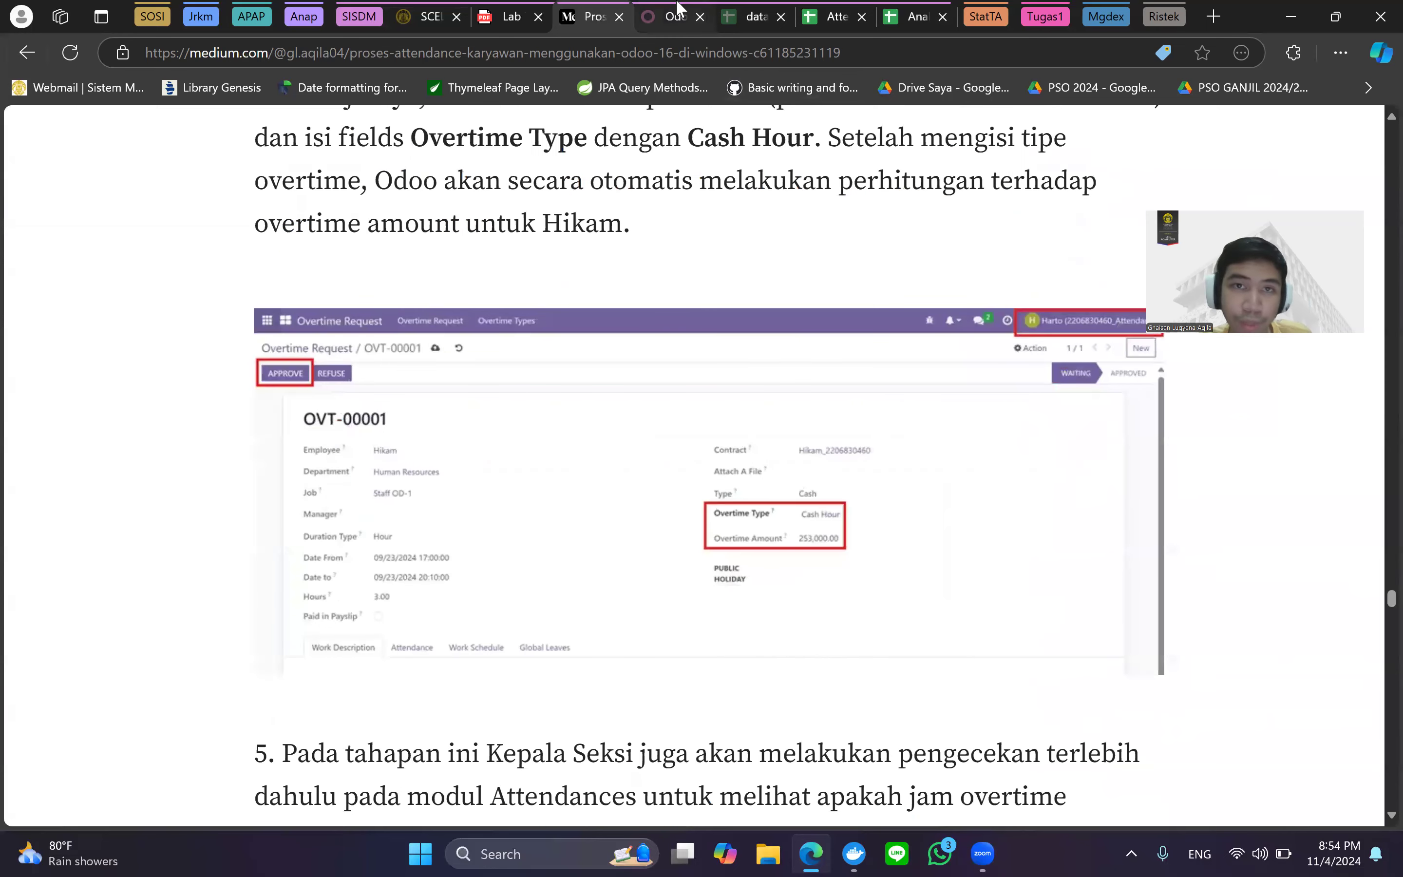
{"action": "left_click", "coordinate": [661, 16]}
{"action": "left_click", "coordinate": [595, 16]}
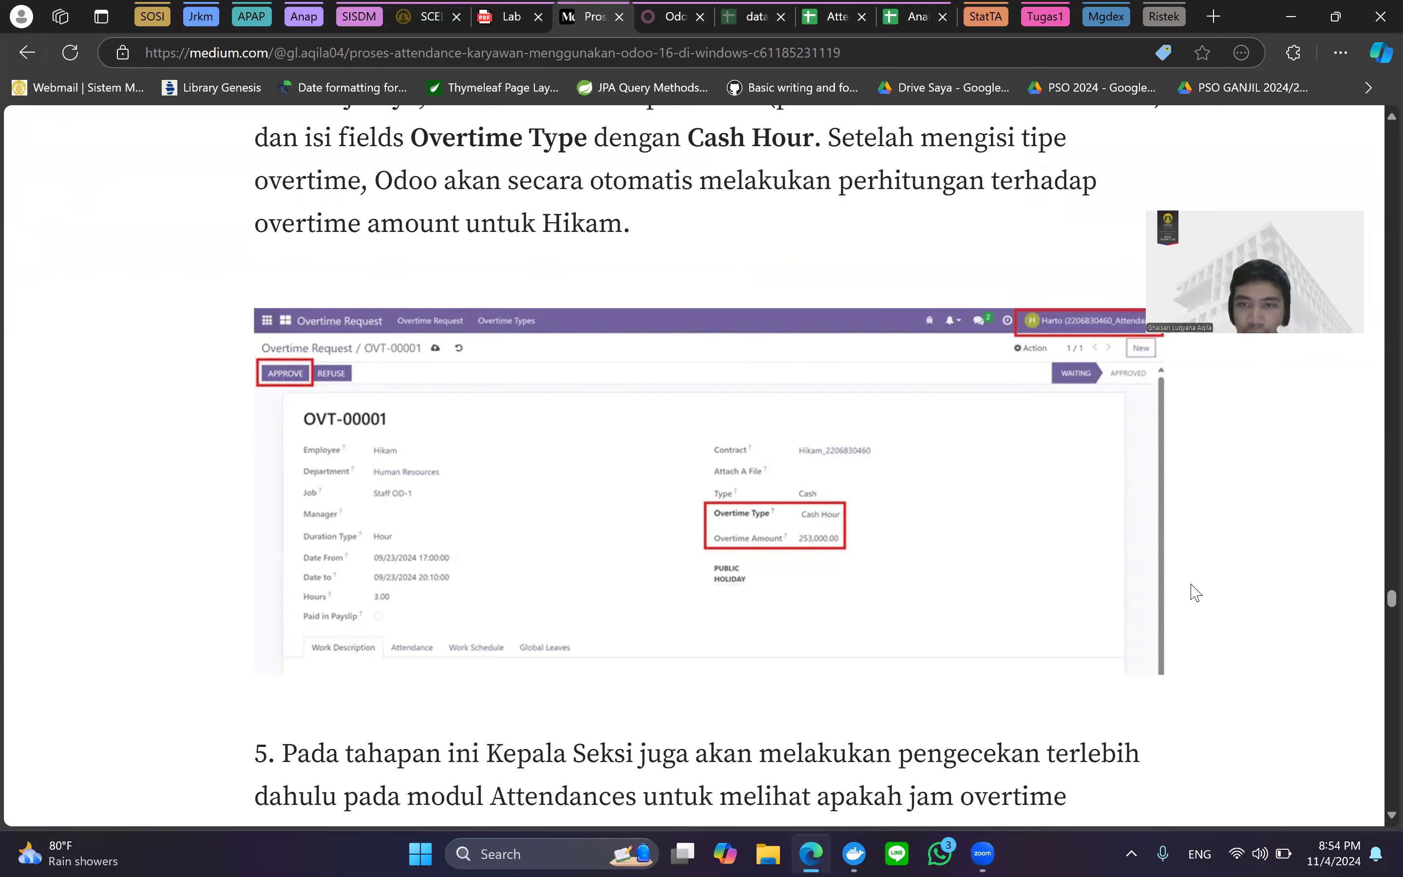
Scroll to step 5 and the 'Status Berubah Menjadi Approved' figure for OVT-00001.
{"action": "key", "text": "ctrl+minus"}
{"action": "key", "text": "ctrl+minus"}
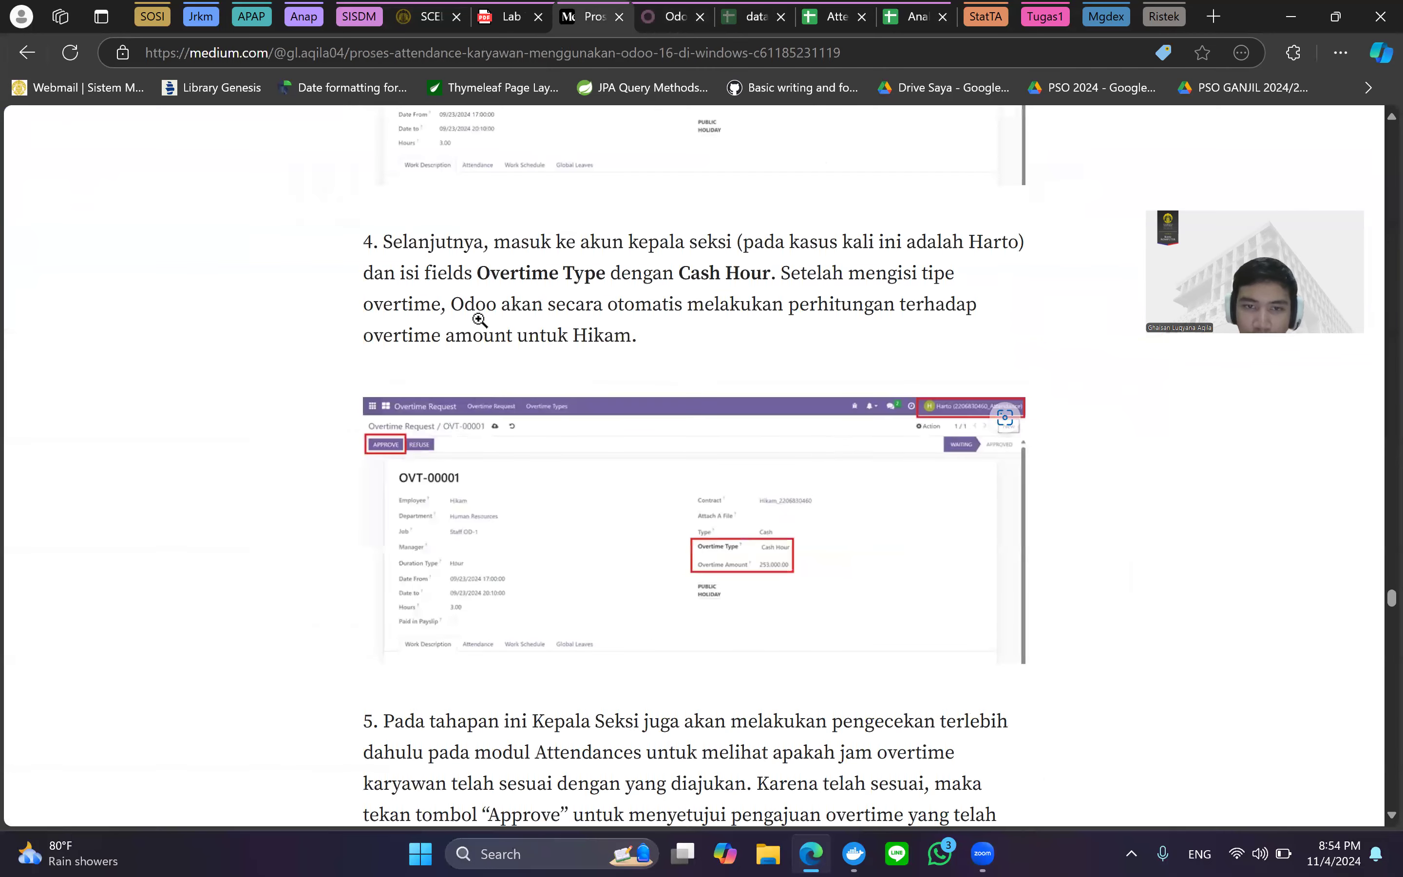
{"action": "scroll", "coordinate": [722, 343], "scroll_direction": "down", "scroll_amount": 4}
{"action": "scroll", "coordinate": [899, 444], "scroll_direction": "down", "scroll_amount": 4}
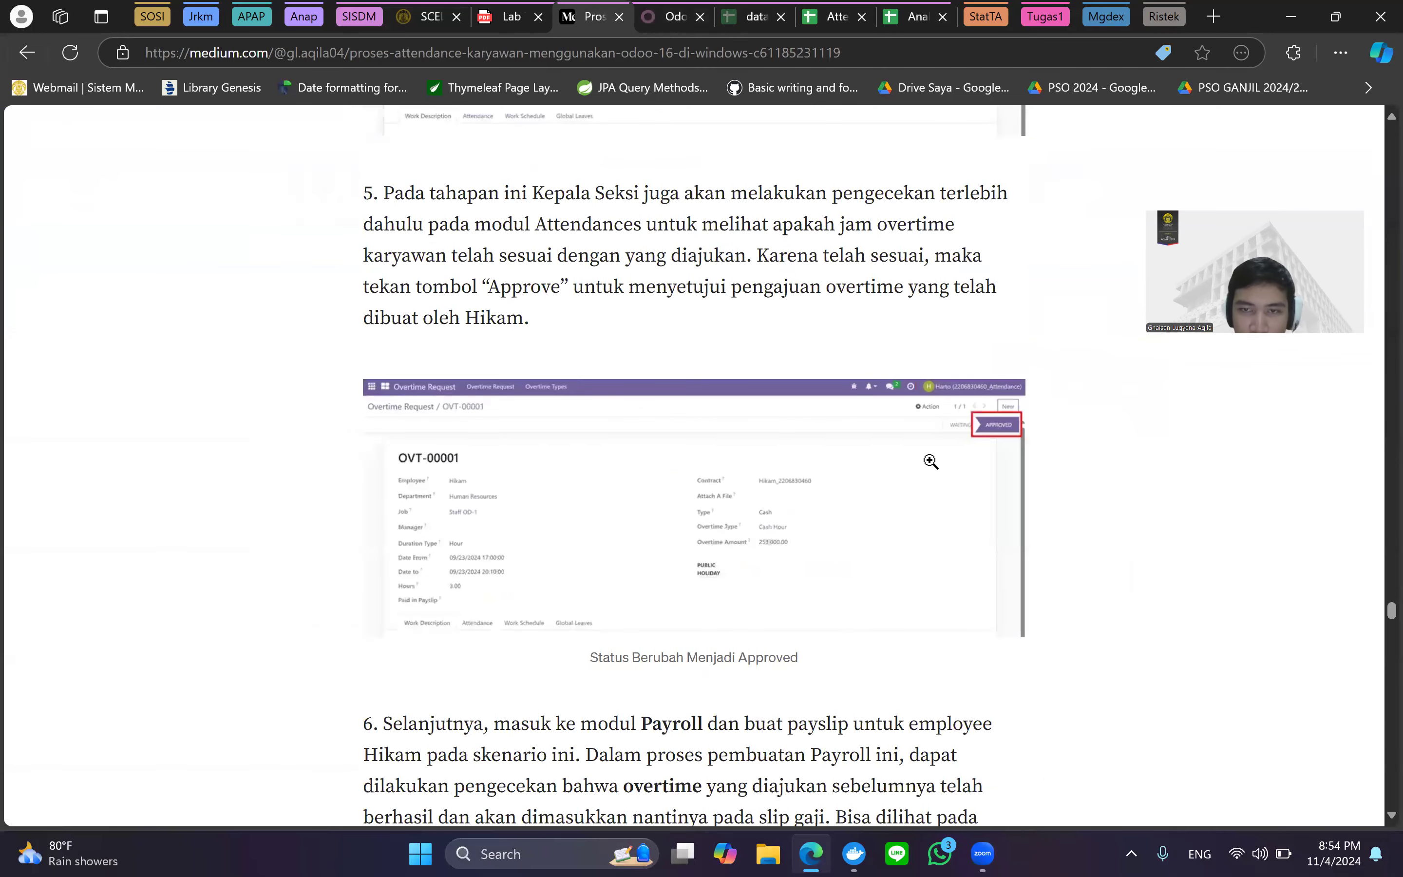
{"action": "scroll", "coordinate": [930, 451], "scroll_direction": "up", "scroll_amount": 2}
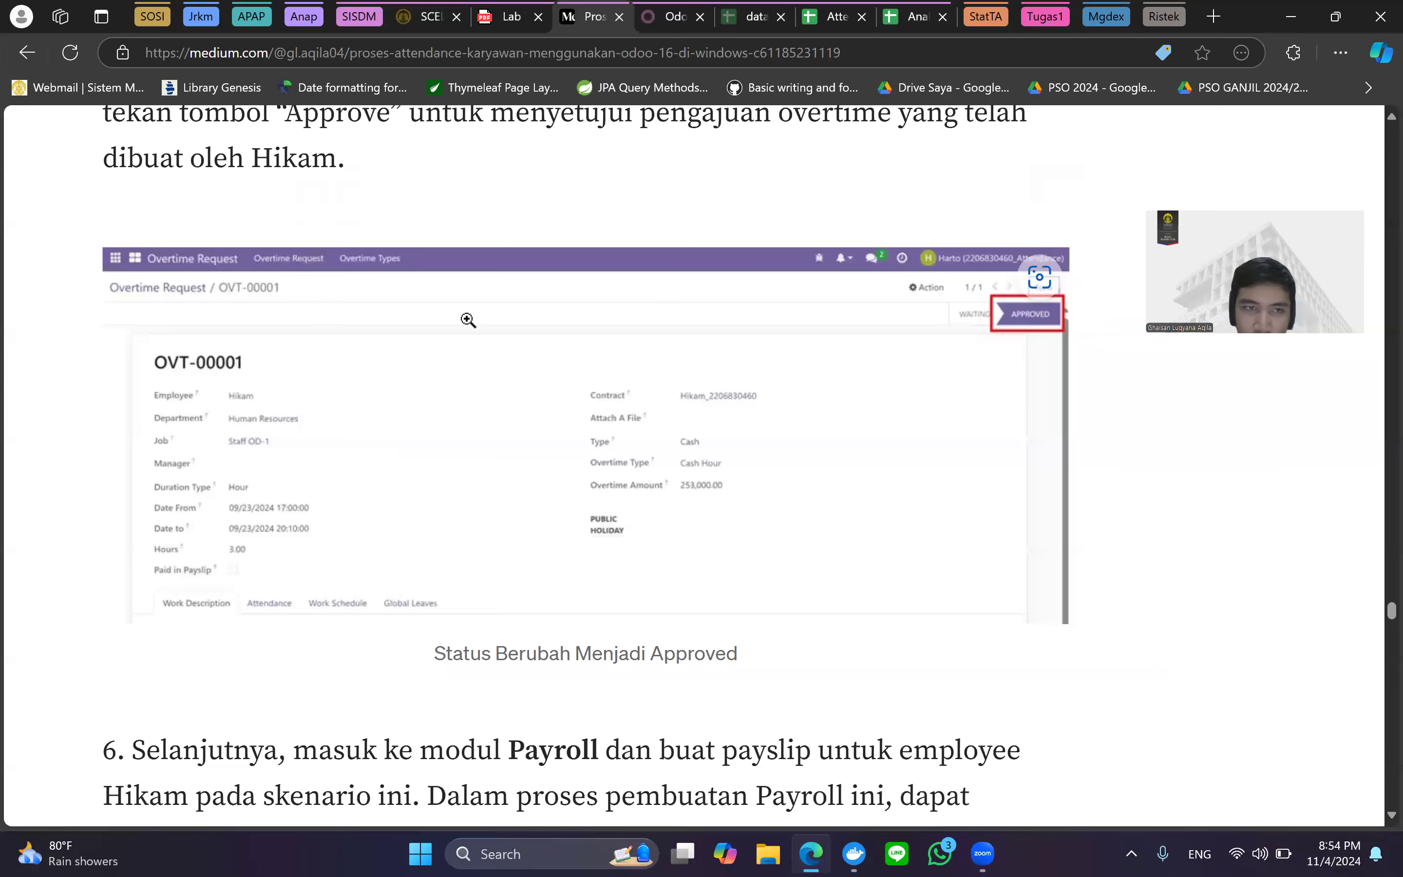
{"action": "scroll", "coordinate": [467, 320], "scroll_direction": "down", "scroll_amount": 2}
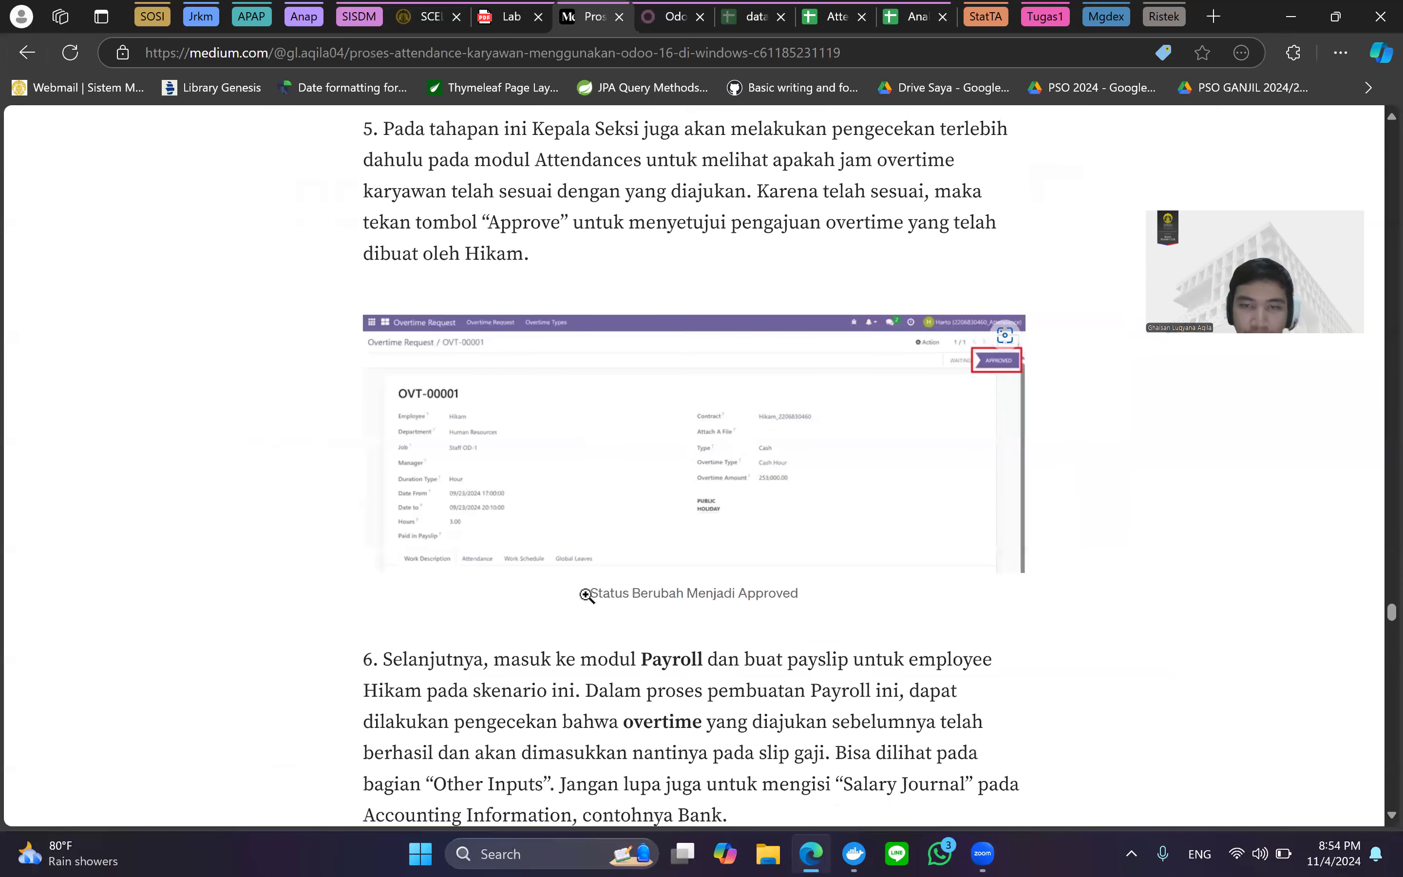
{"action": "scroll", "coordinate": [585, 598], "scroll_direction": "down", "scroll_amount": 5}
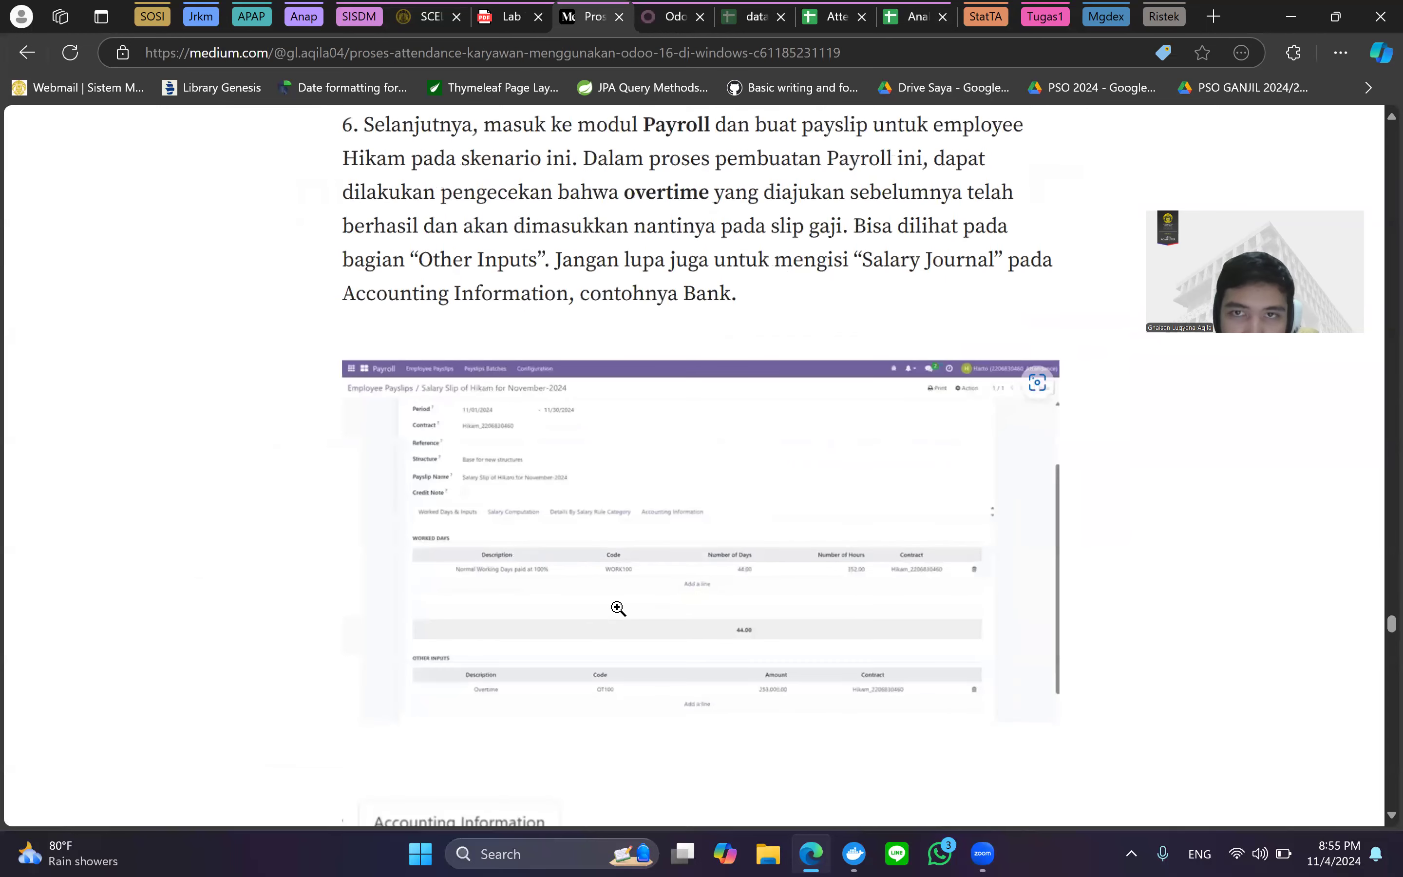
Inspect the enlarged step 6 payslip screenshot with the OT100 overtime input, then close it.
{"action": "scroll", "coordinate": [618, 608], "scroll_direction": "up", "scroll_amount": 1}
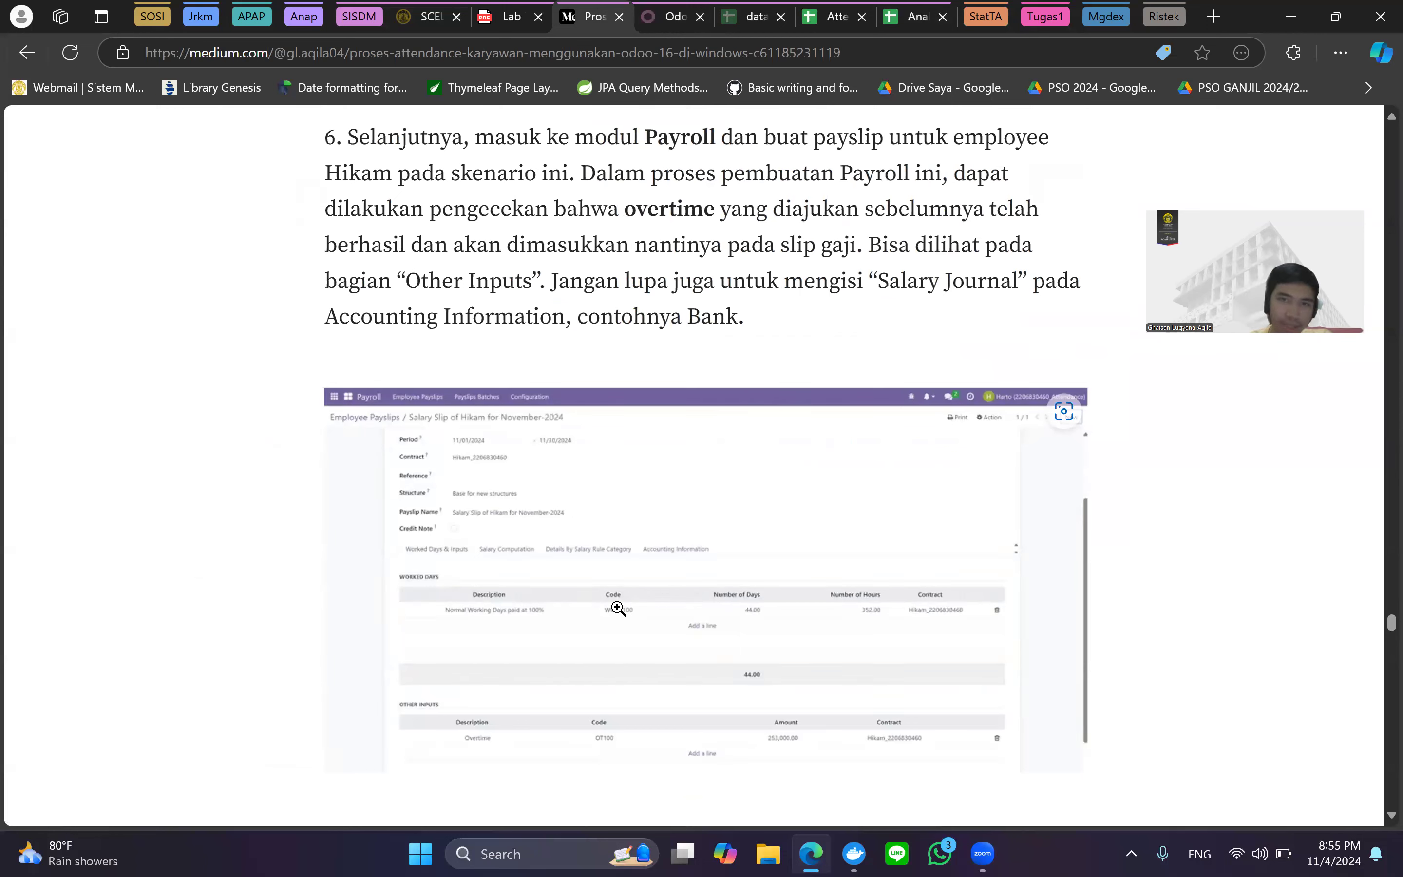
{"action": "scroll", "coordinate": [619, 608], "scroll_direction": "down", "scroll_amount": 4}
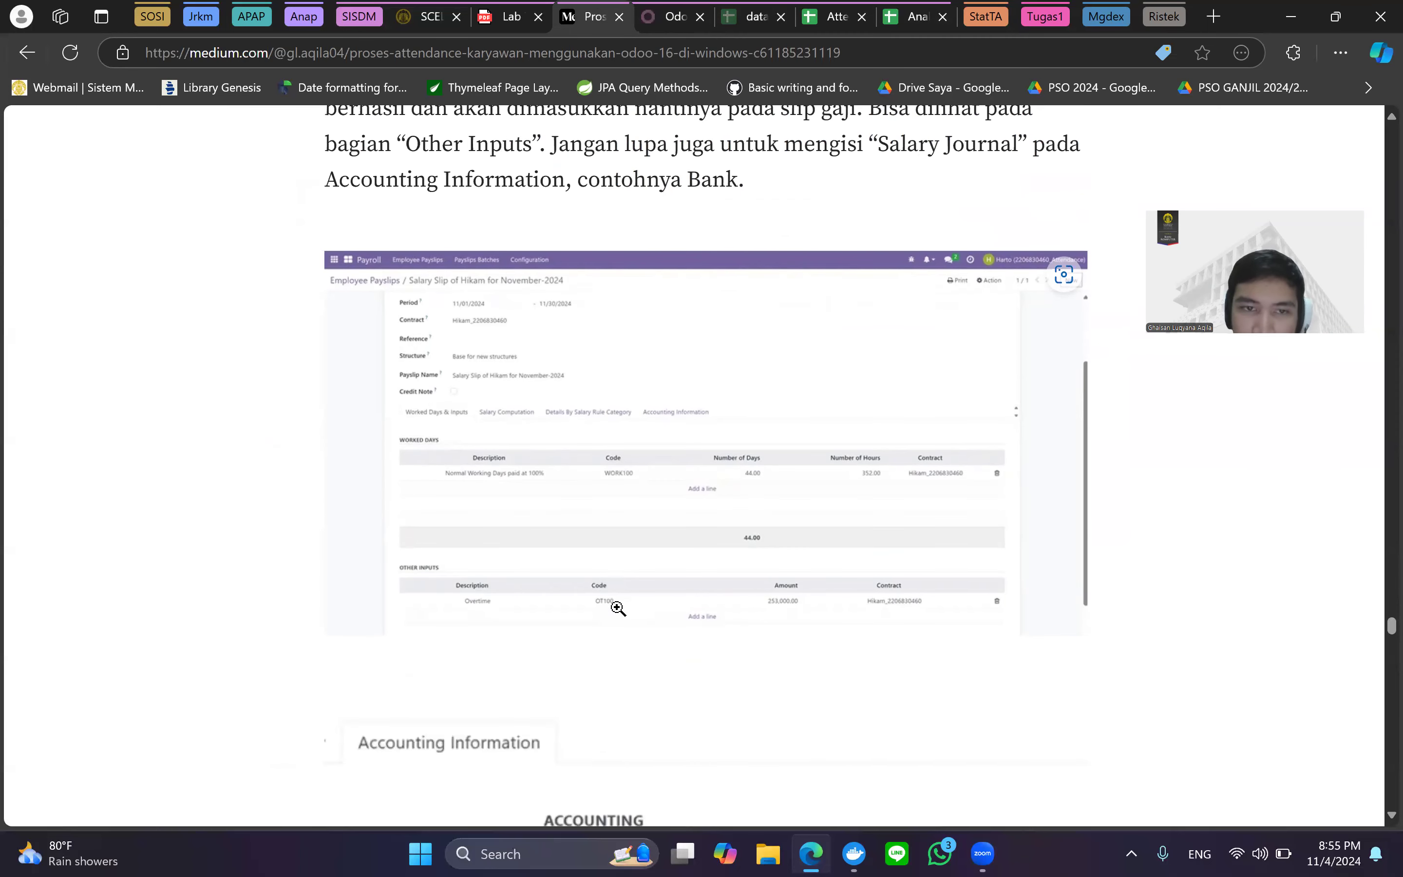
{"action": "scroll", "coordinate": [619, 615], "scroll_direction": "up", "scroll_amount": 1}
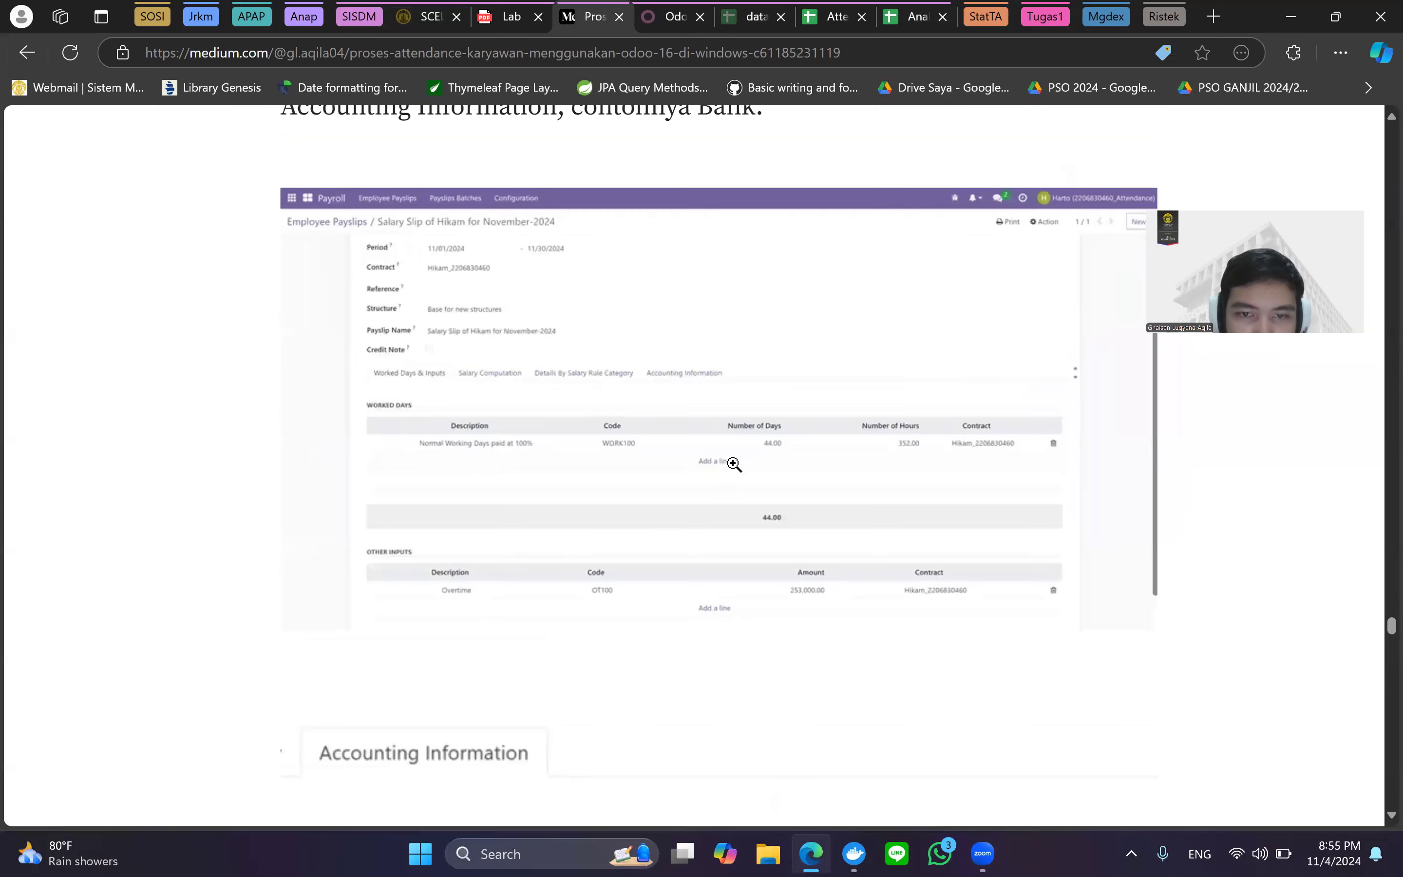
{"action": "scroll", "coordinate": [735, 465], "scroll_direction": "up", "scroll_amount": 5}
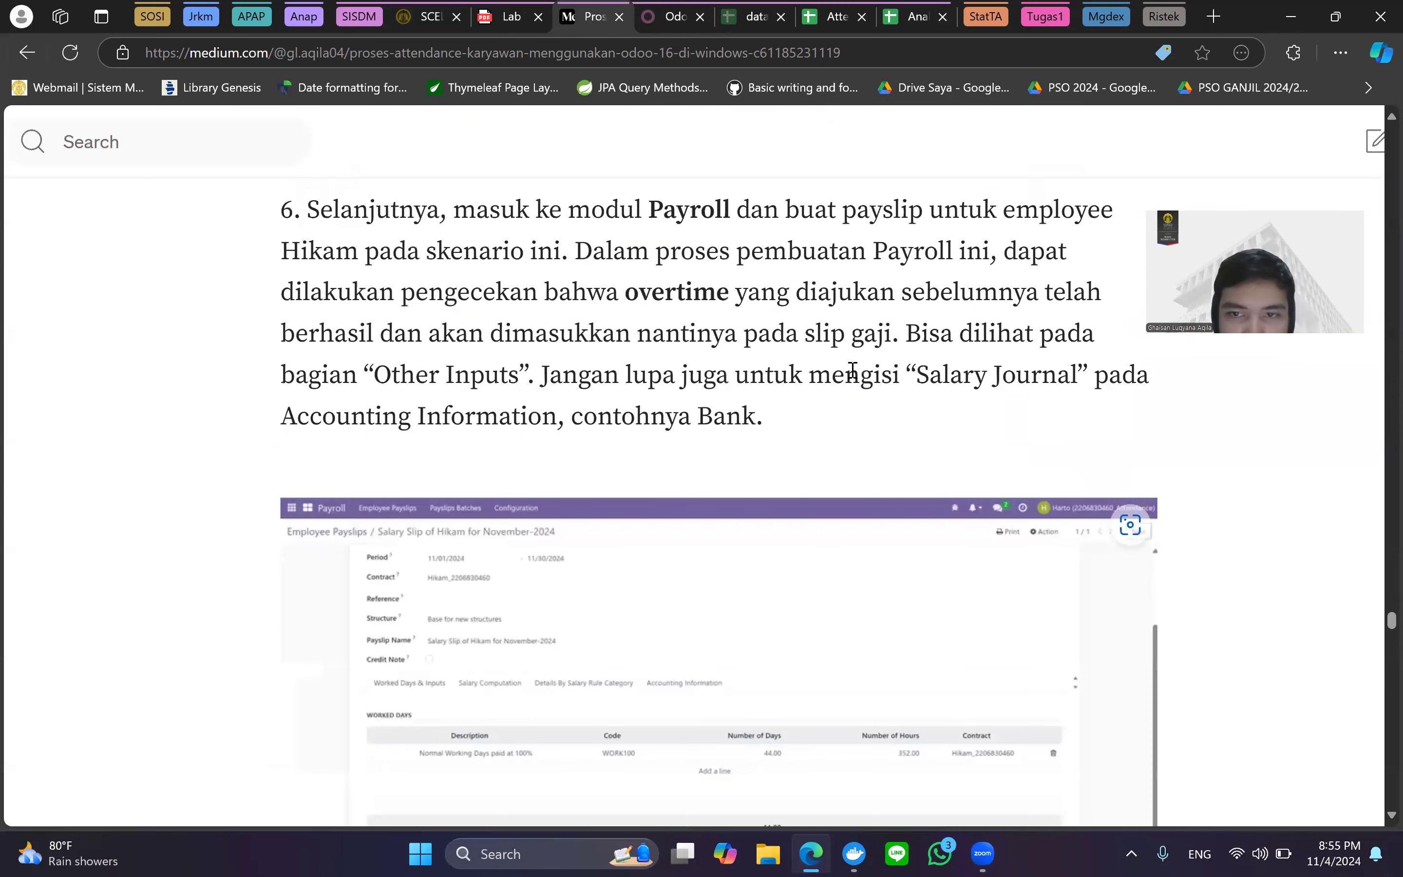
{"action": "scroll", "coordinate": [852, 371], "scroll_direction": "down", "scroll_amount": 6}
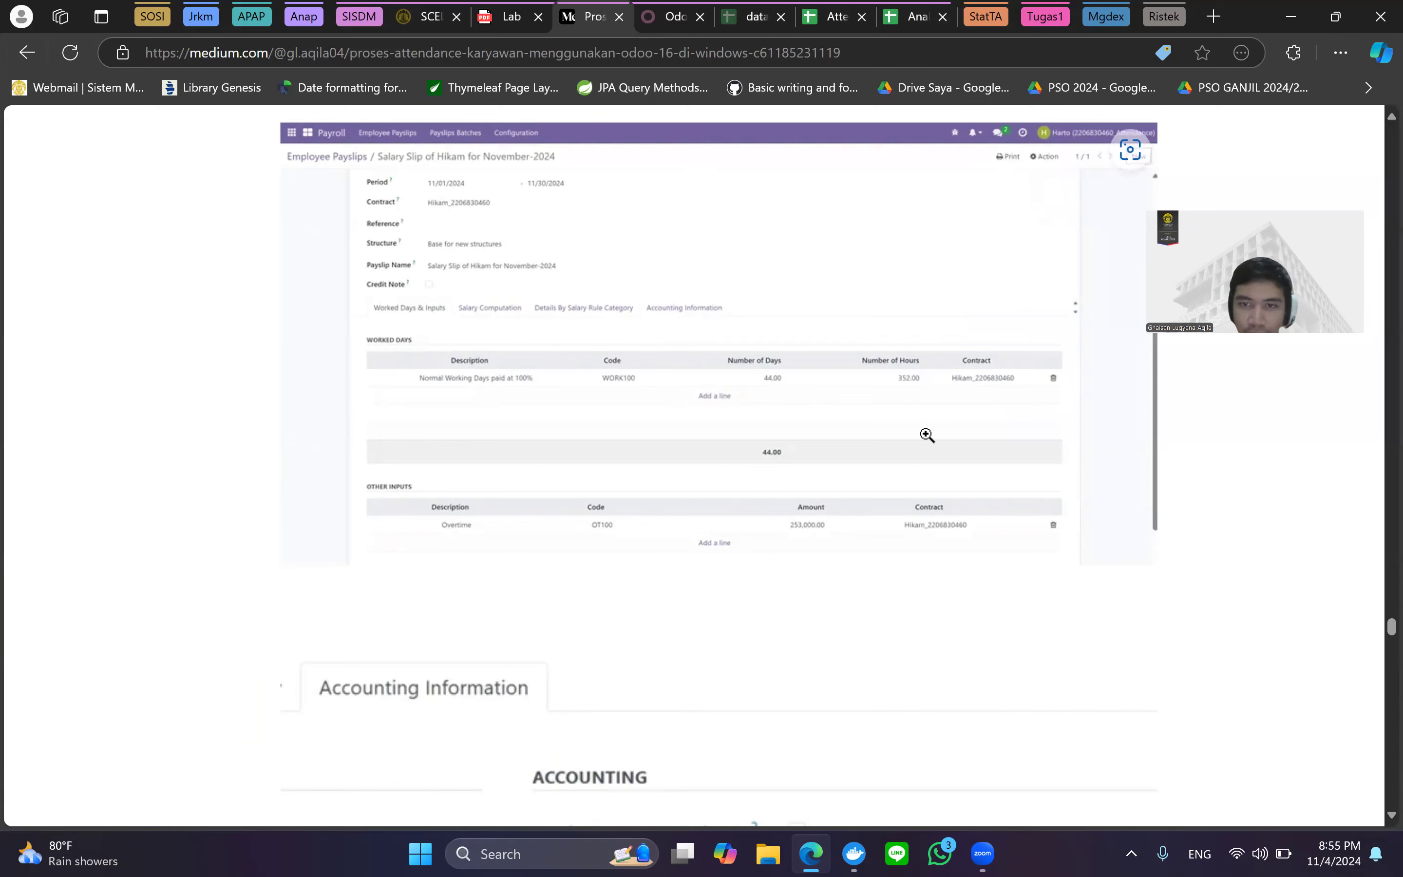
{"action": "left_click", "coordinate": [899, 451]}
Scroll past the Bank salary journal figure to step 7's second overtime request OVT-00002.
{"action": "scroll", "coordinate": [896, 461], "scroll_direction": "down", "scroll_amount": 4}
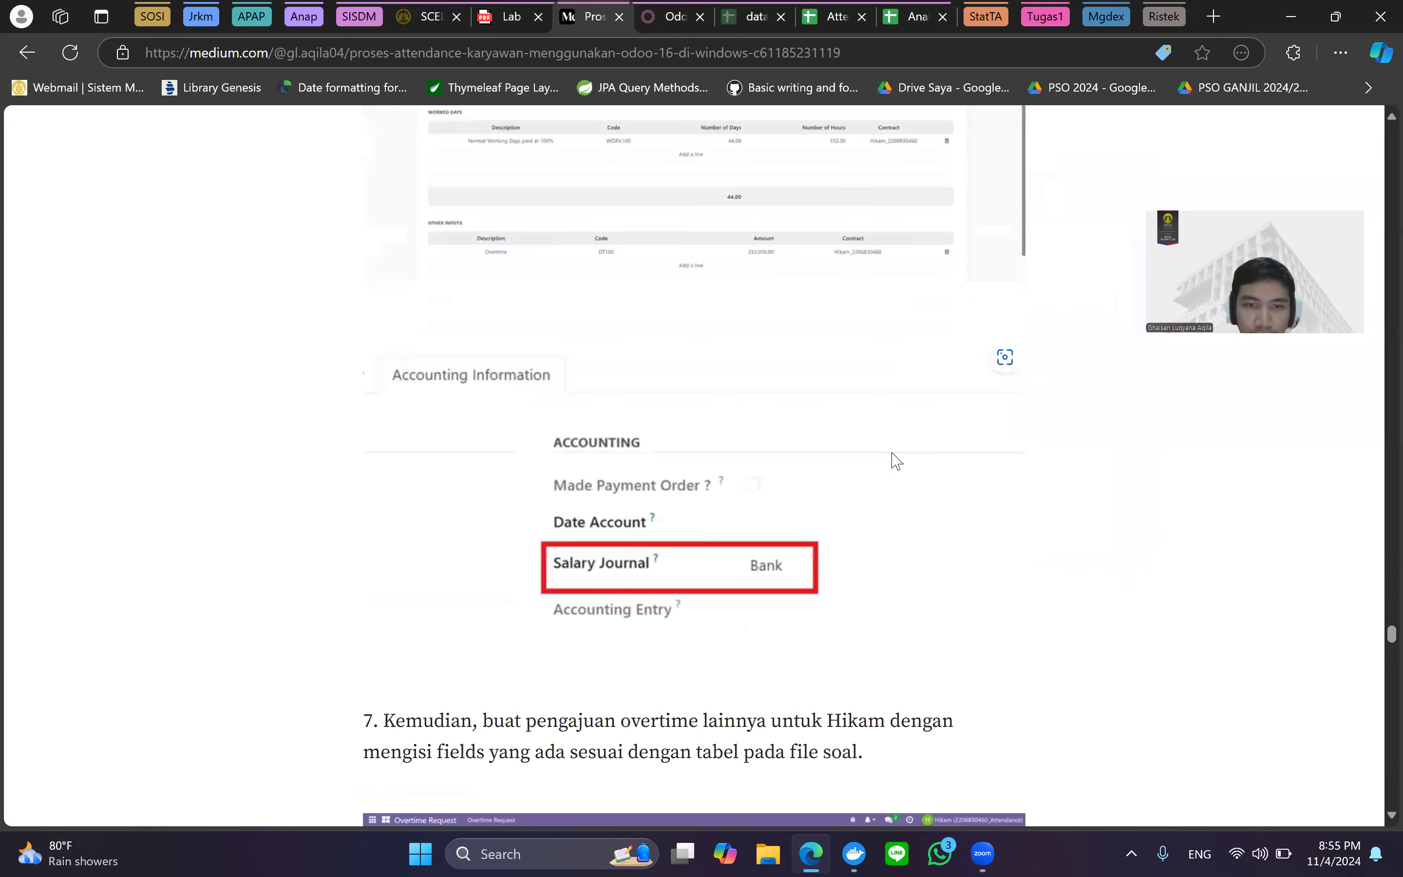
{"action": "scroll", "coordinate": [897, 461], "scroll_direction": "down", "scroll_amount": 1}
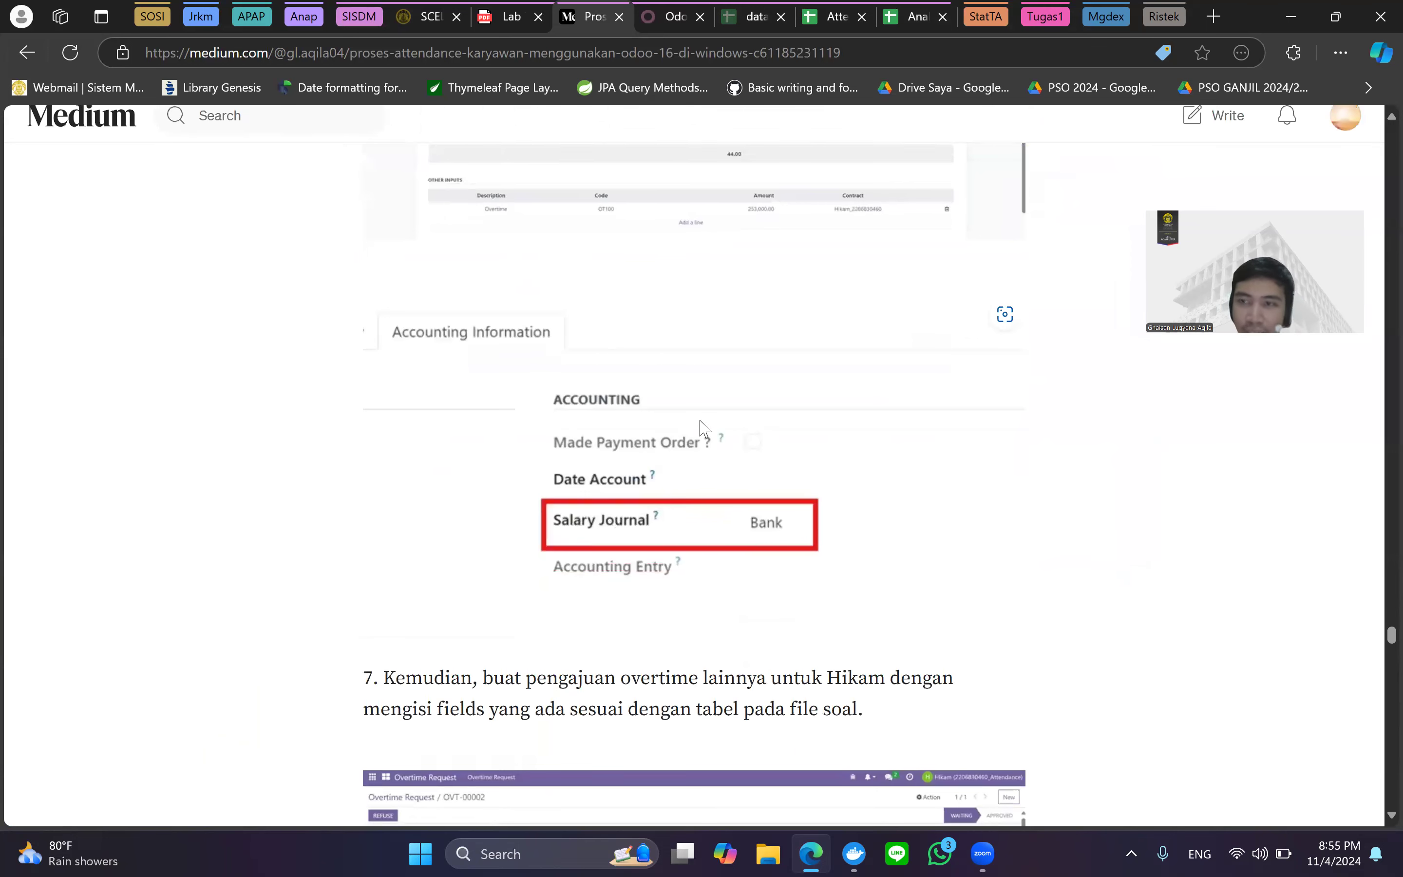
{"action": "scroll", "coordinate": [701, 429], "scroll_direction": "up", "scroll_amount": 2}
{"action": "scroll", "coordinate": [759, 451], "scroll_direction": "down", "scroll_amount": 1}
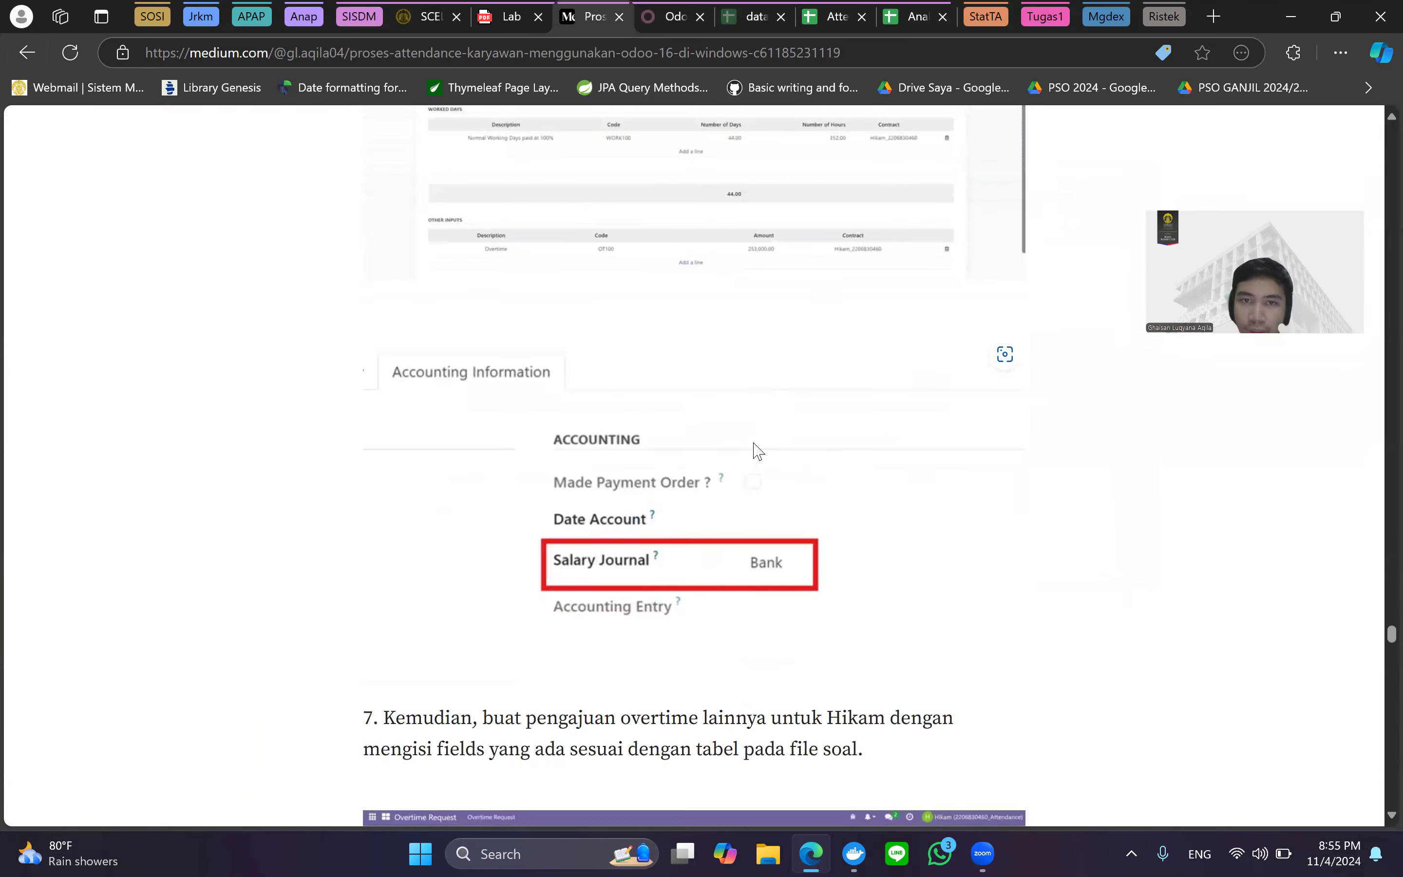
{"action": "scroll", "coordinate": [759, 451], "scroll_direction": "down", "scroll_amount": 1}
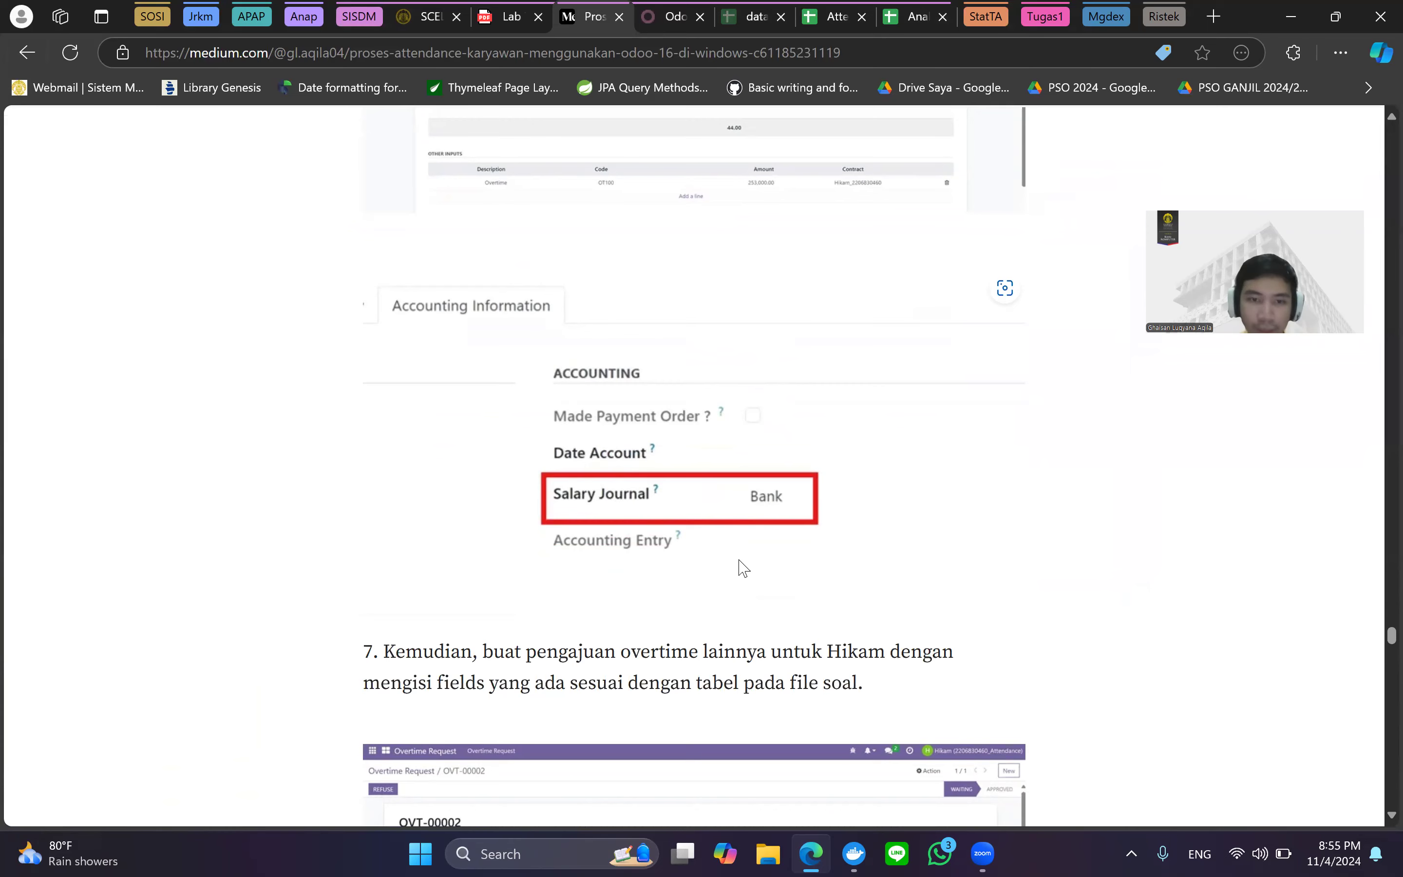
{"action": "scroll", "coordinate": [741, 567], "scroll_direction": "down", "scroll_amount": 3}
Bring step 8 into view, where the section head refuses the 161,000.00 Cash Hour request OVT-00002.
{"action": "scroll", "coordinate": [741, 565], "scroll_direction": "down", "scroll_amount": 2}
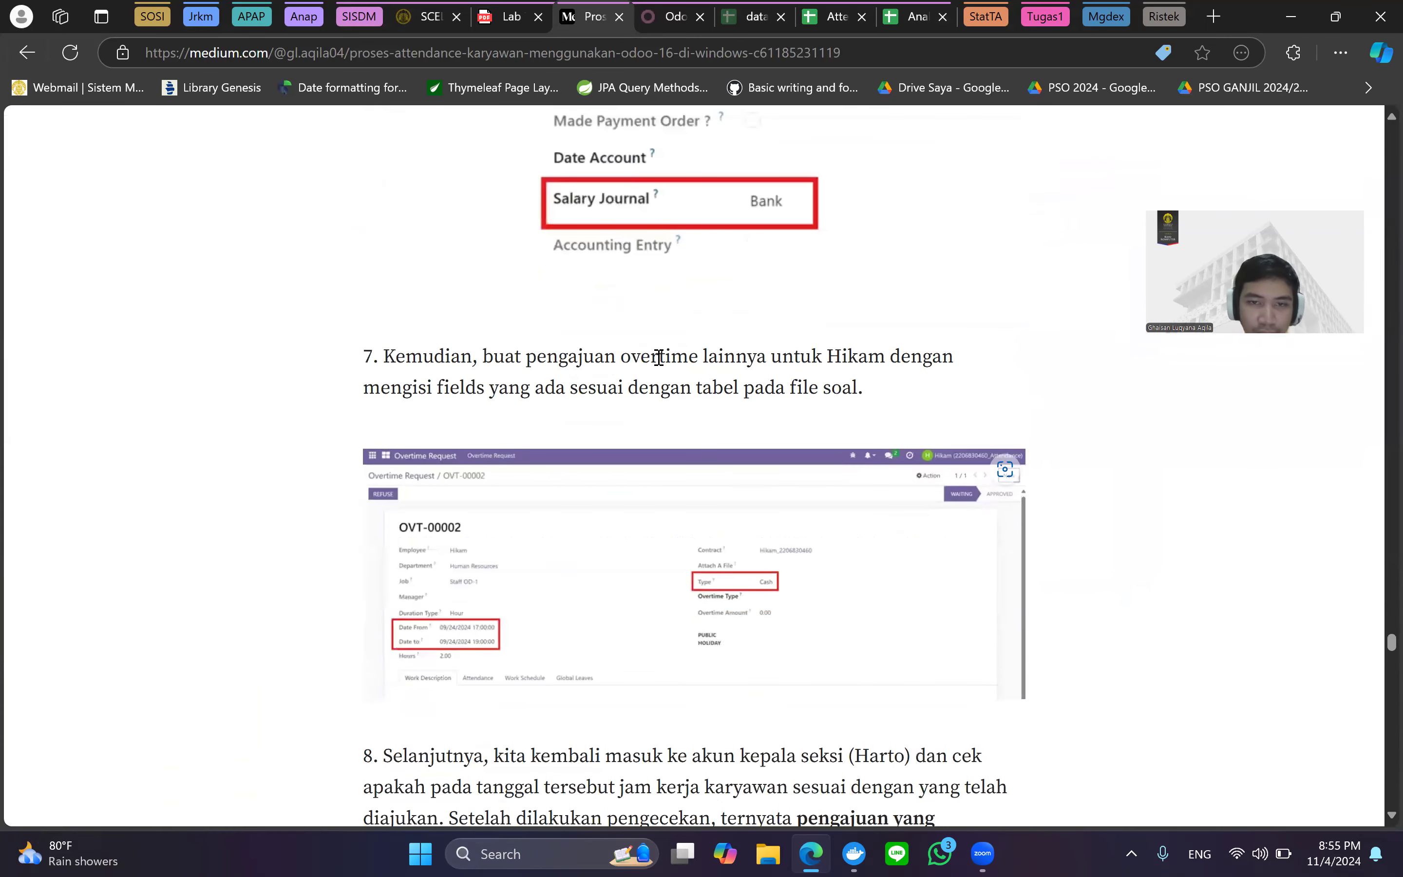
{"action": "scroll", "coordinate": [558, 353], "scroll_direction": "up", "scroll_amount": 5}
{"action": "scroll", "coordinate": [558, 352], "scroll_direction": "up", "scroll_amount": 9}
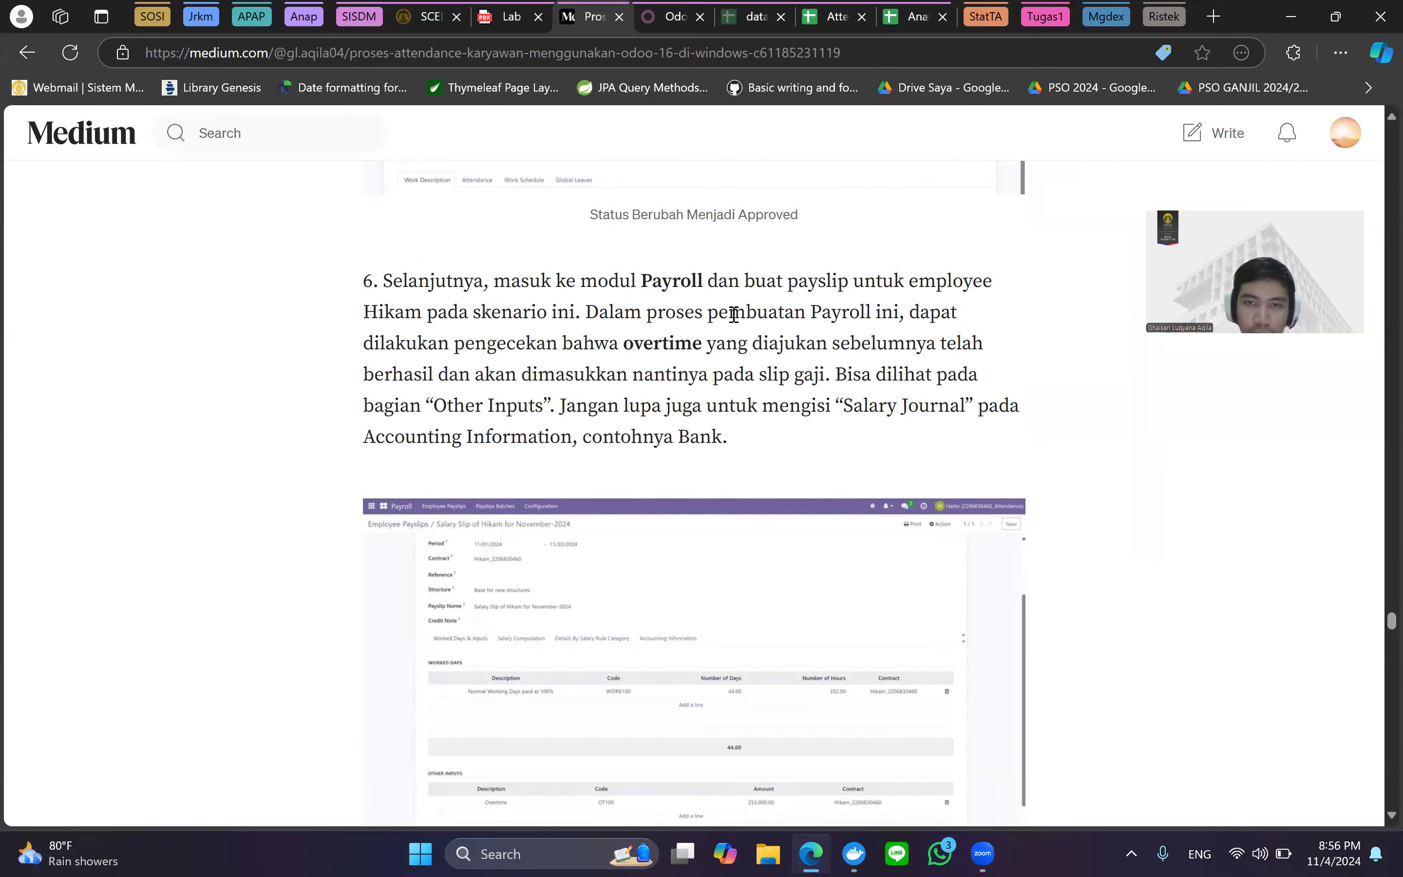
{"action": "scroll", "coordinate": [881, 378], "scroll_direction": "down", "scroll_amount": 15}
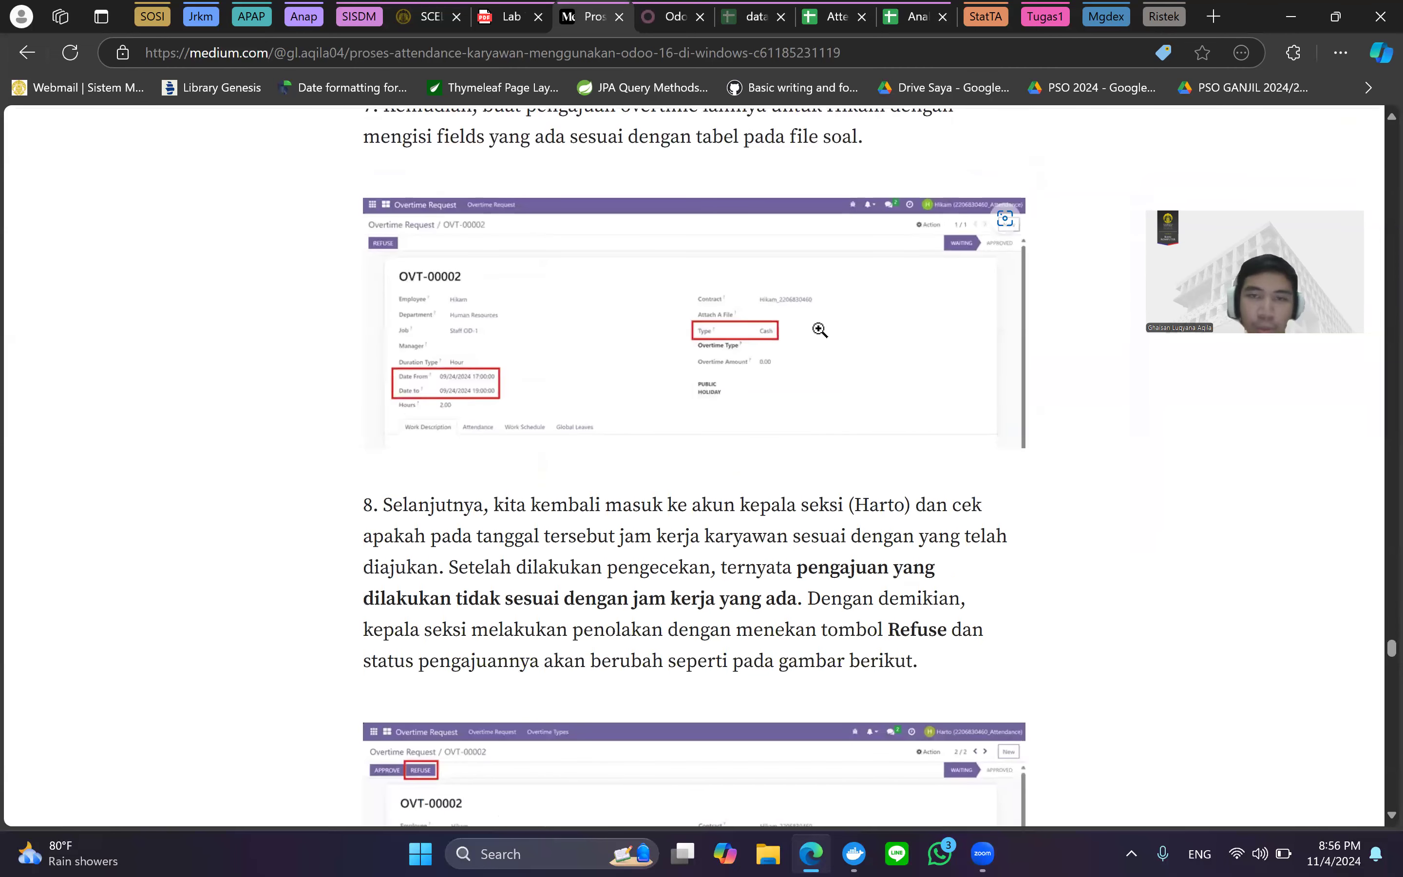
{"action": "scroll", "coordinate": [821, 326], "scroll_direction": "up", "scroll_amount": 2}
{"action": "scroll", "coordinate": [787, 251], "scroll_direction": "up", "scroll_amount": 2, "text": "ctrl"}
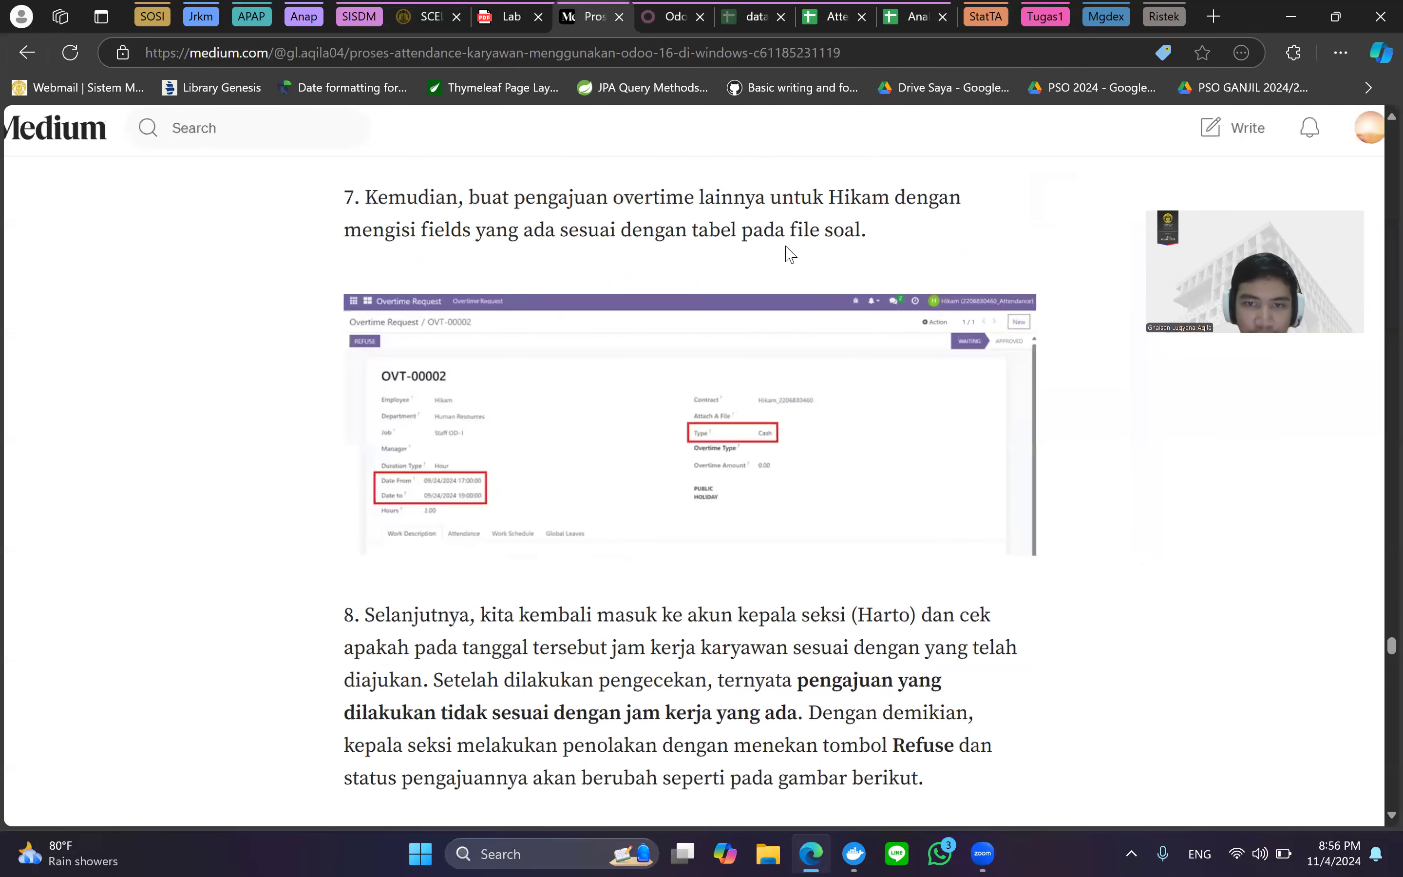
{"action": "scroll", "coordinate": [585, 351], "scroll_direction": "up", "scroll_amount": 1}
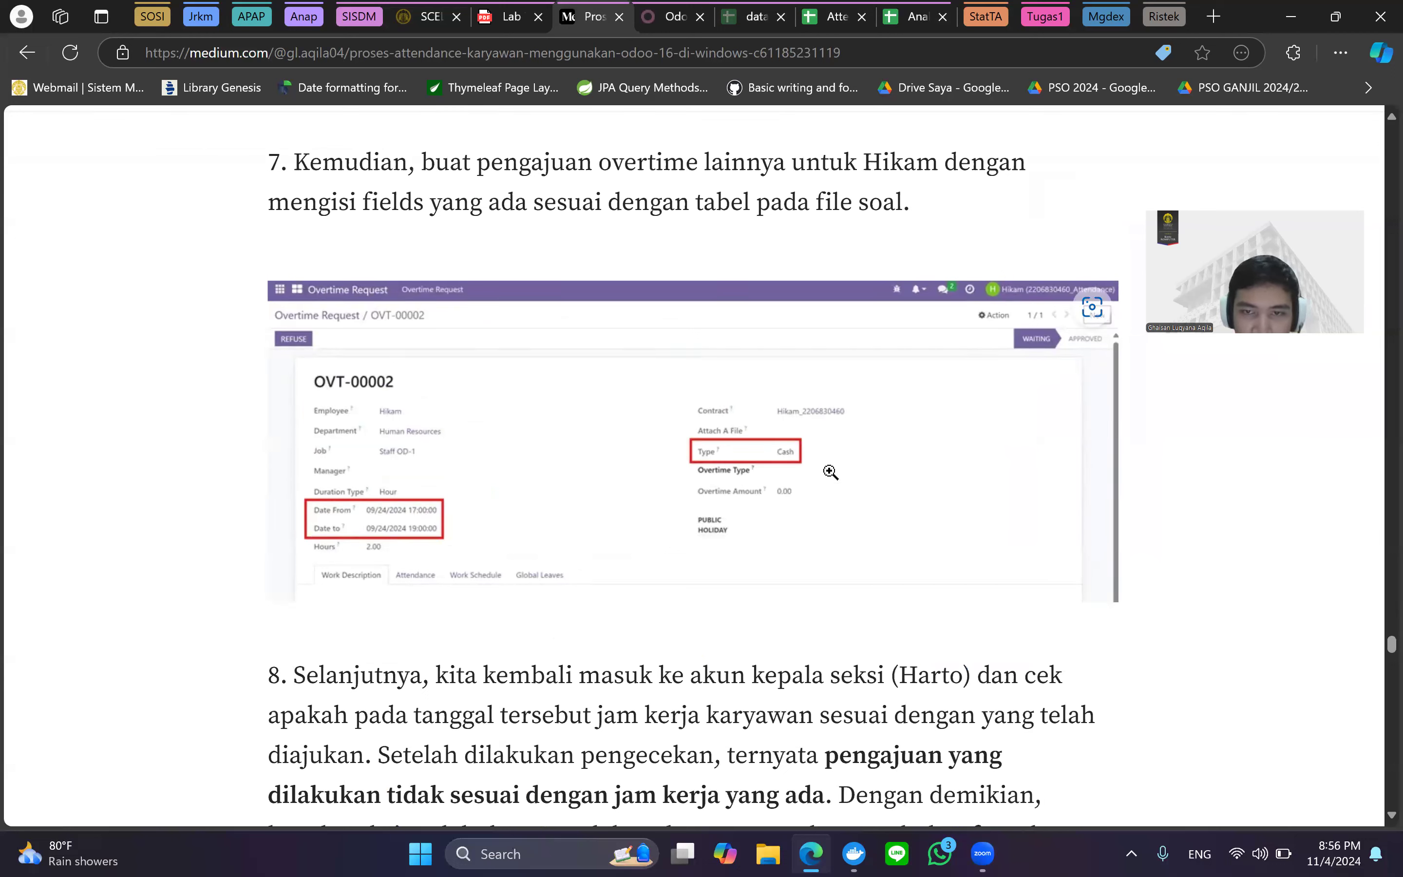
{"action": "scroll", "coordinate": [842, 457], "scroll_direction": "down", "scroll_amount": 3}
{"action": "scroll", "coordinate": [842, 454], "scroll_direction": "up", "scroll_amount": 5}
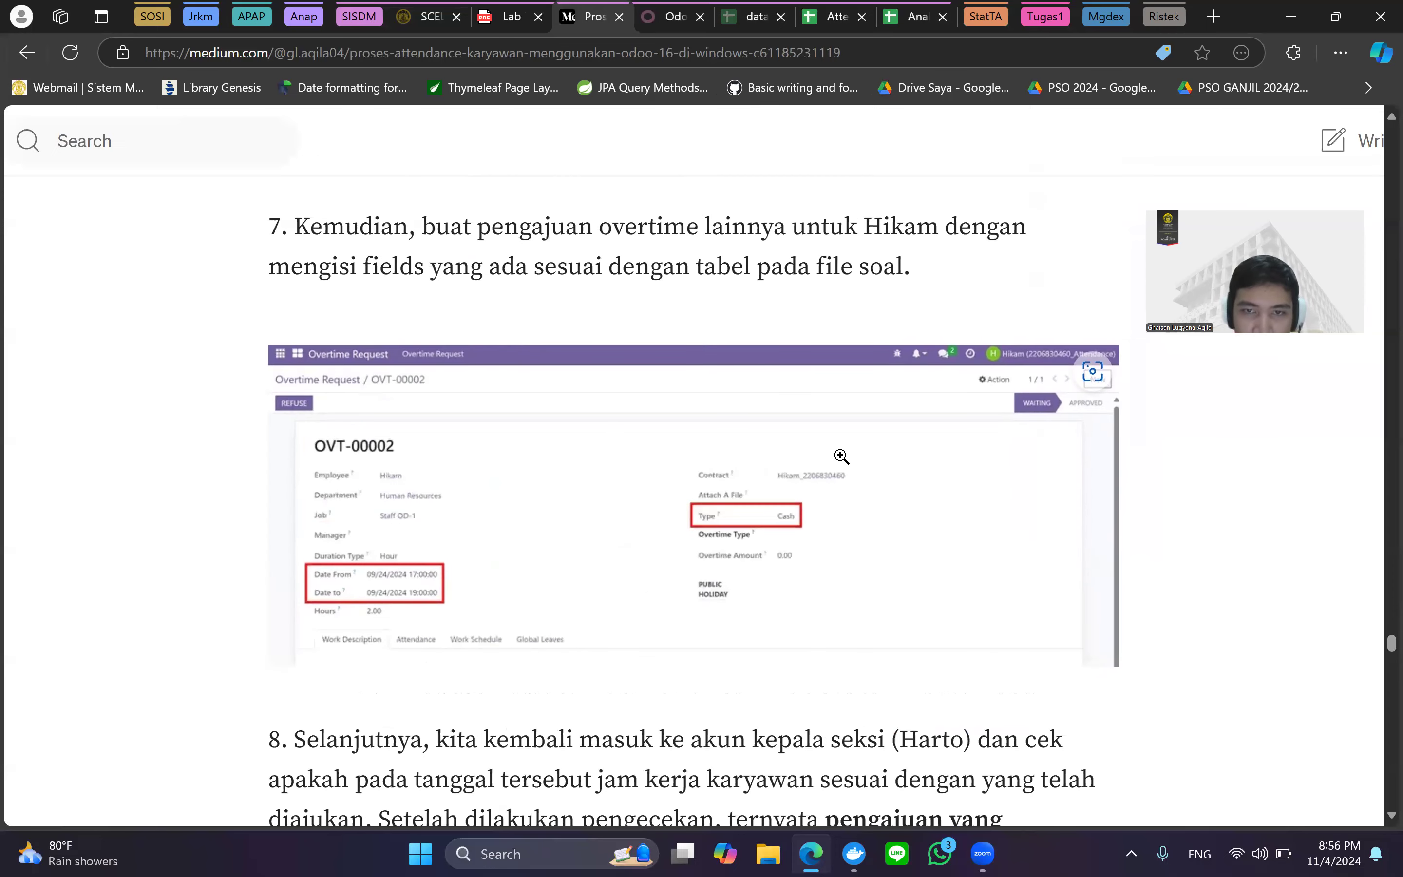
{"action": "scroll", "coordinate": [617, 508], "scroll_direction": "down", "scroll_amount": 10}
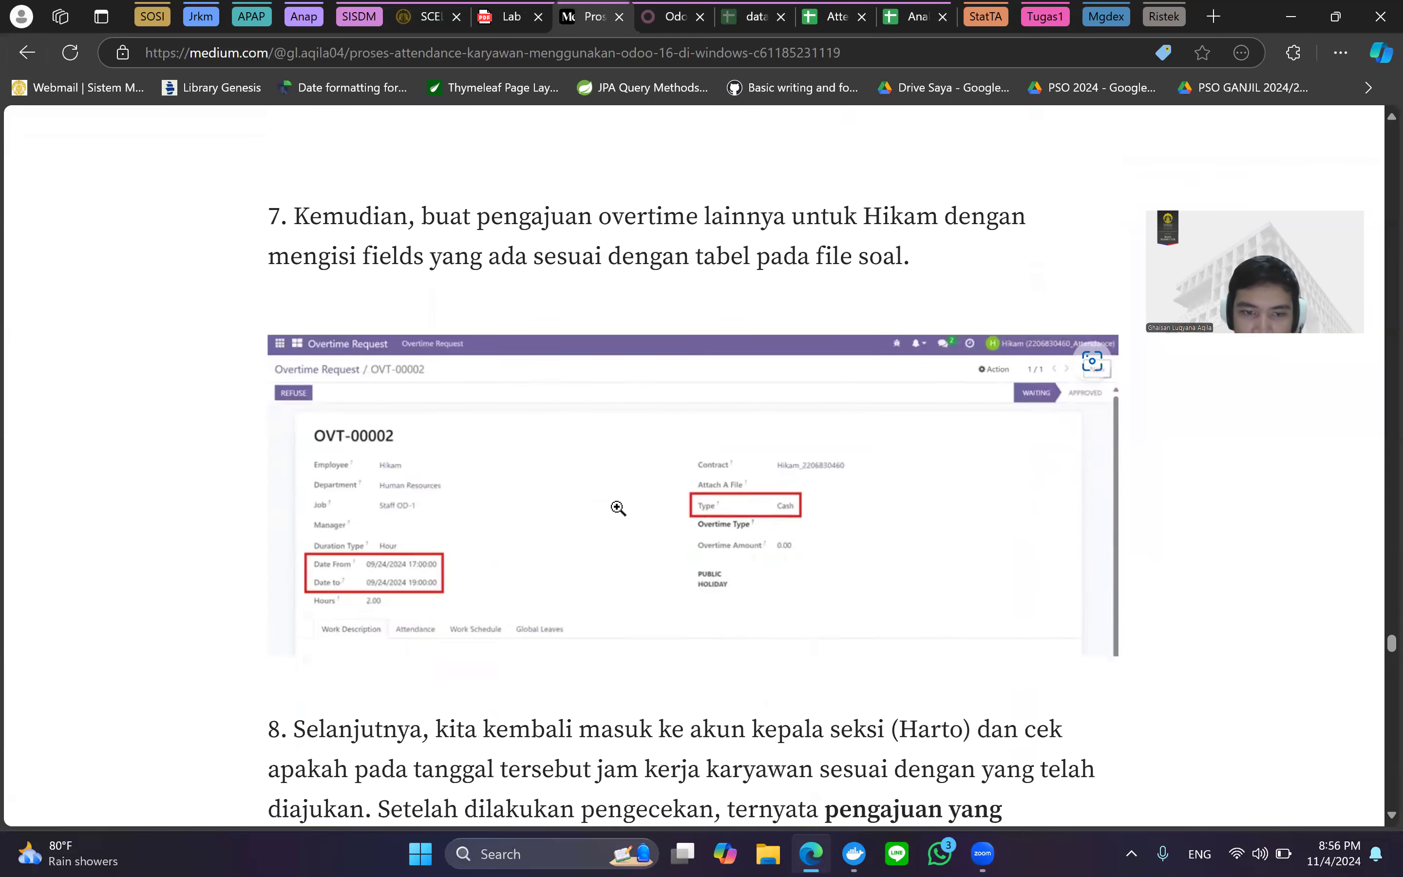
{"action": "scroll", "coordinate": [623, 501], "scroll_direction": "up", "scroll_amount": 2}
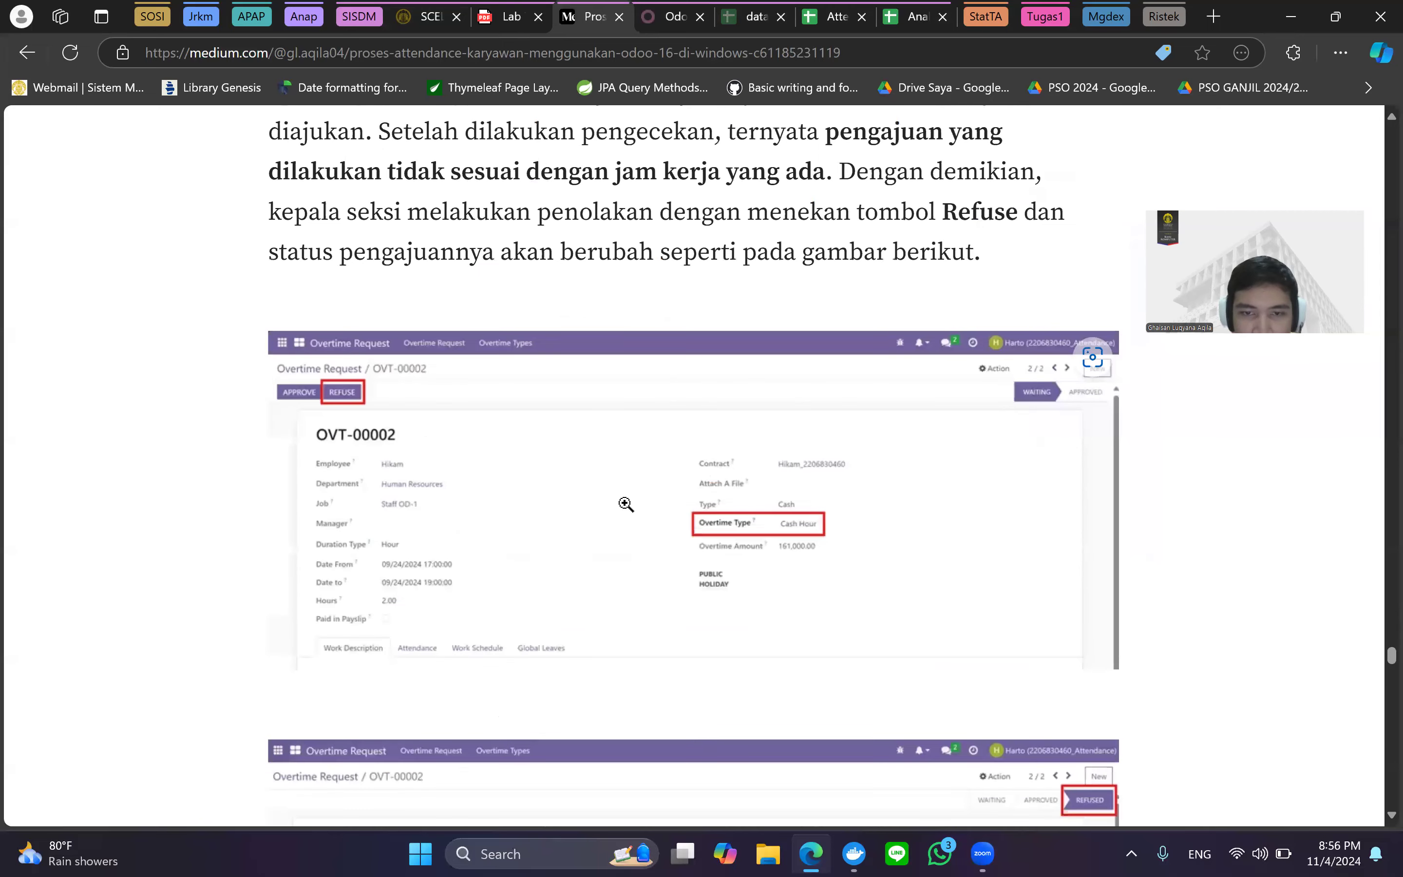
Look over the Refused screenshot for OVT-00002 at the end of step 8.
{"action": "scroll", "coordinate": [898, 470], "scroll_direction": "down", "scroll_amount": 1}
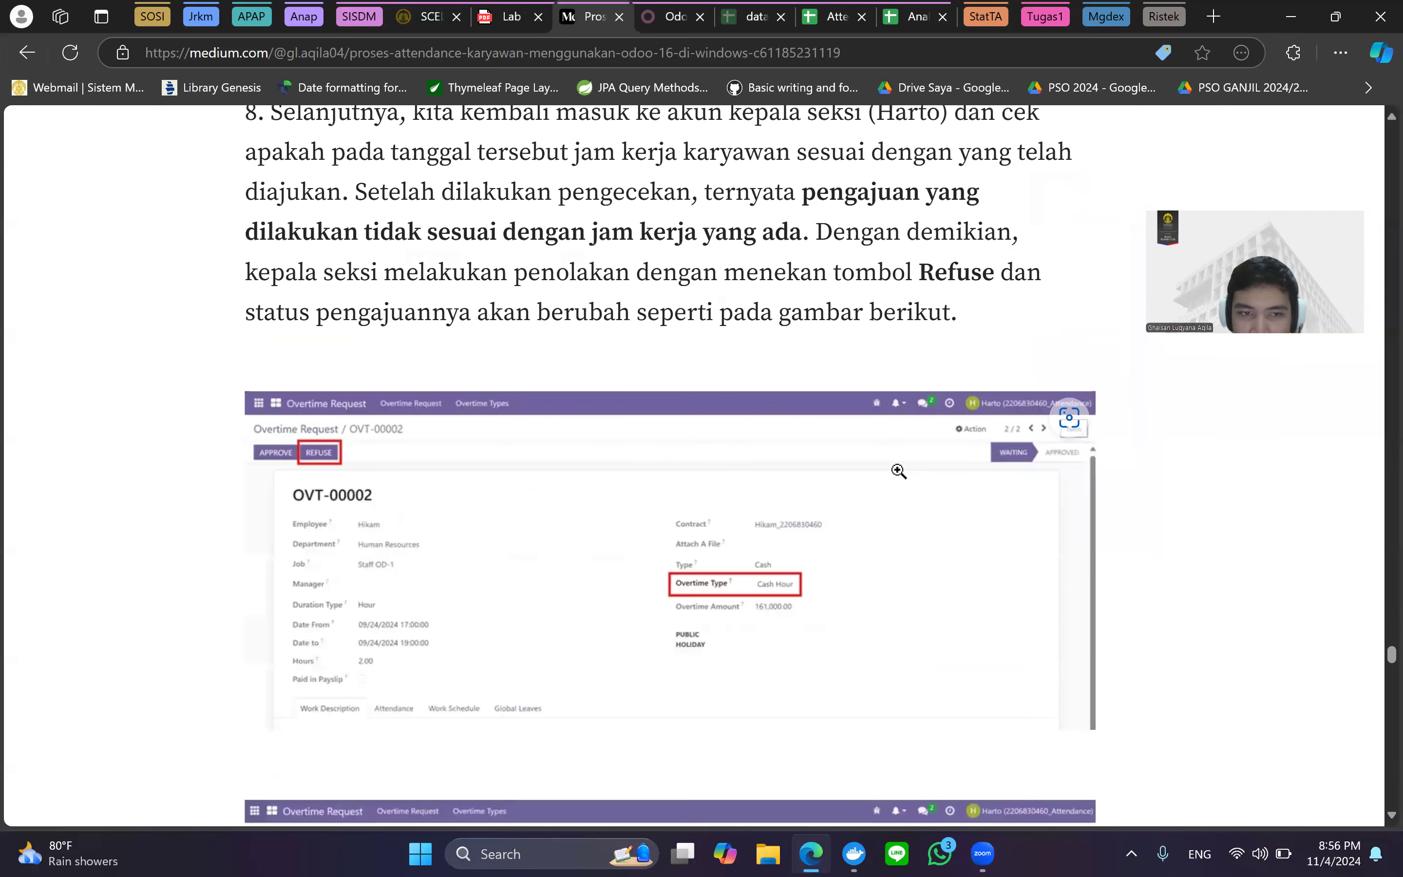
{"action": "scroll", "coordinate": [899, 470], "scroll_direction": "up", "scroll_amount": 3}
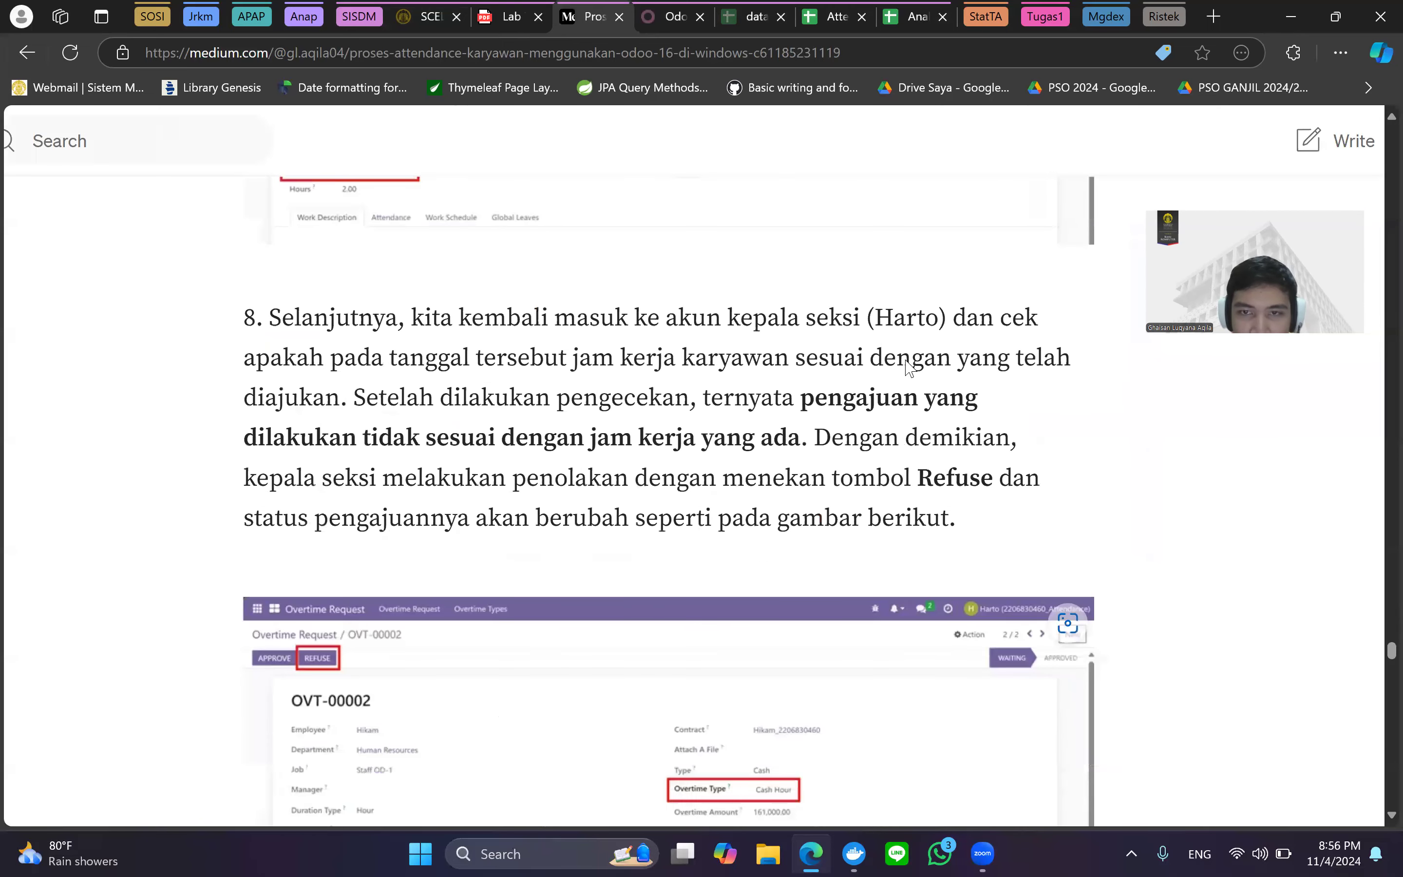
{"action": "scroll", "coordinate": [919, 349], "scroll_direction": "down", "scroll_amount": 4}
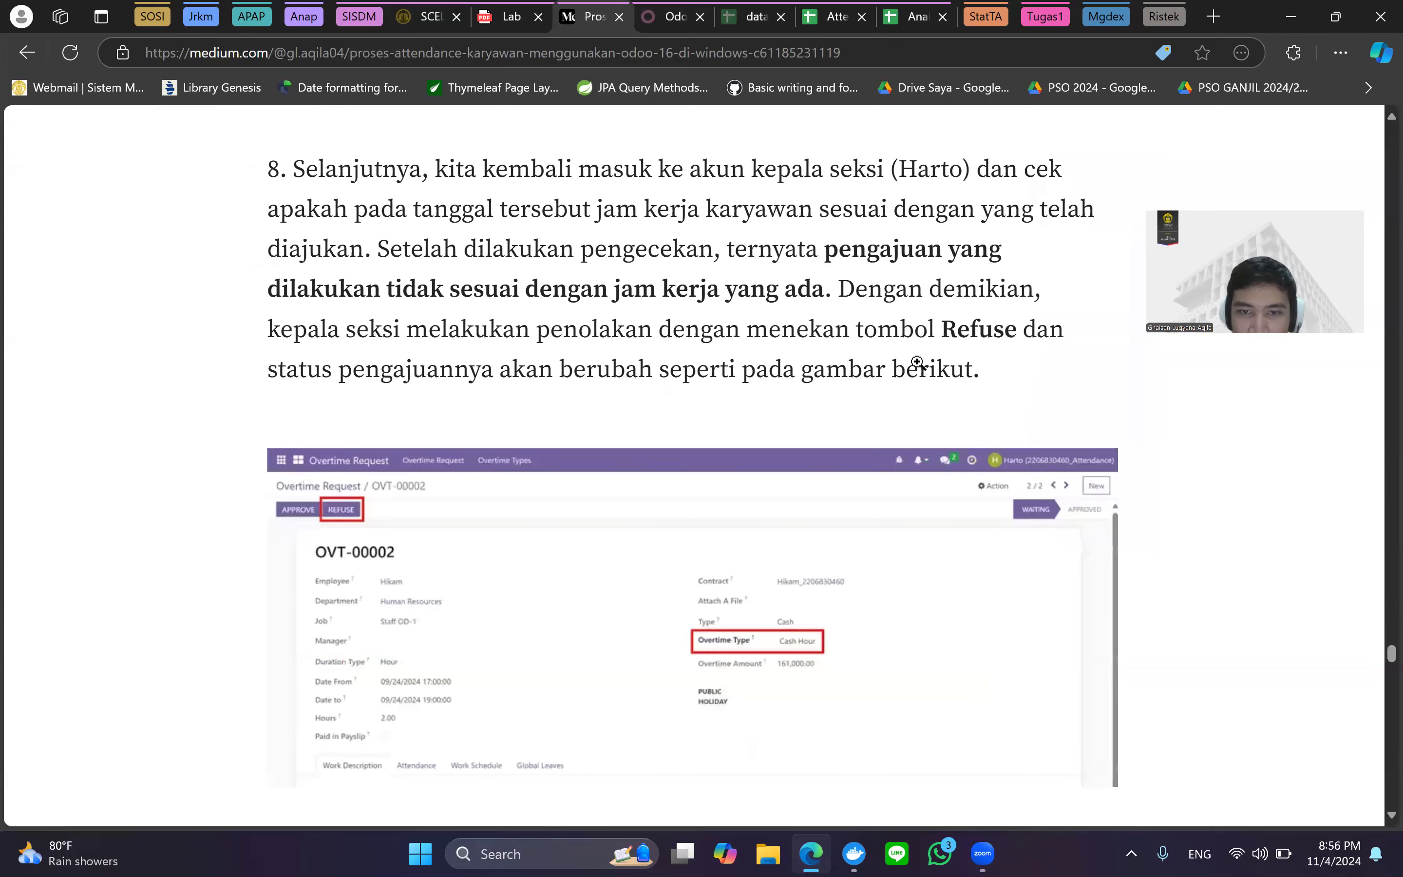
{"action": "scroll", "coordinate": [1044, 482], "scroll_direction": "up", "scroll_amount": 2}
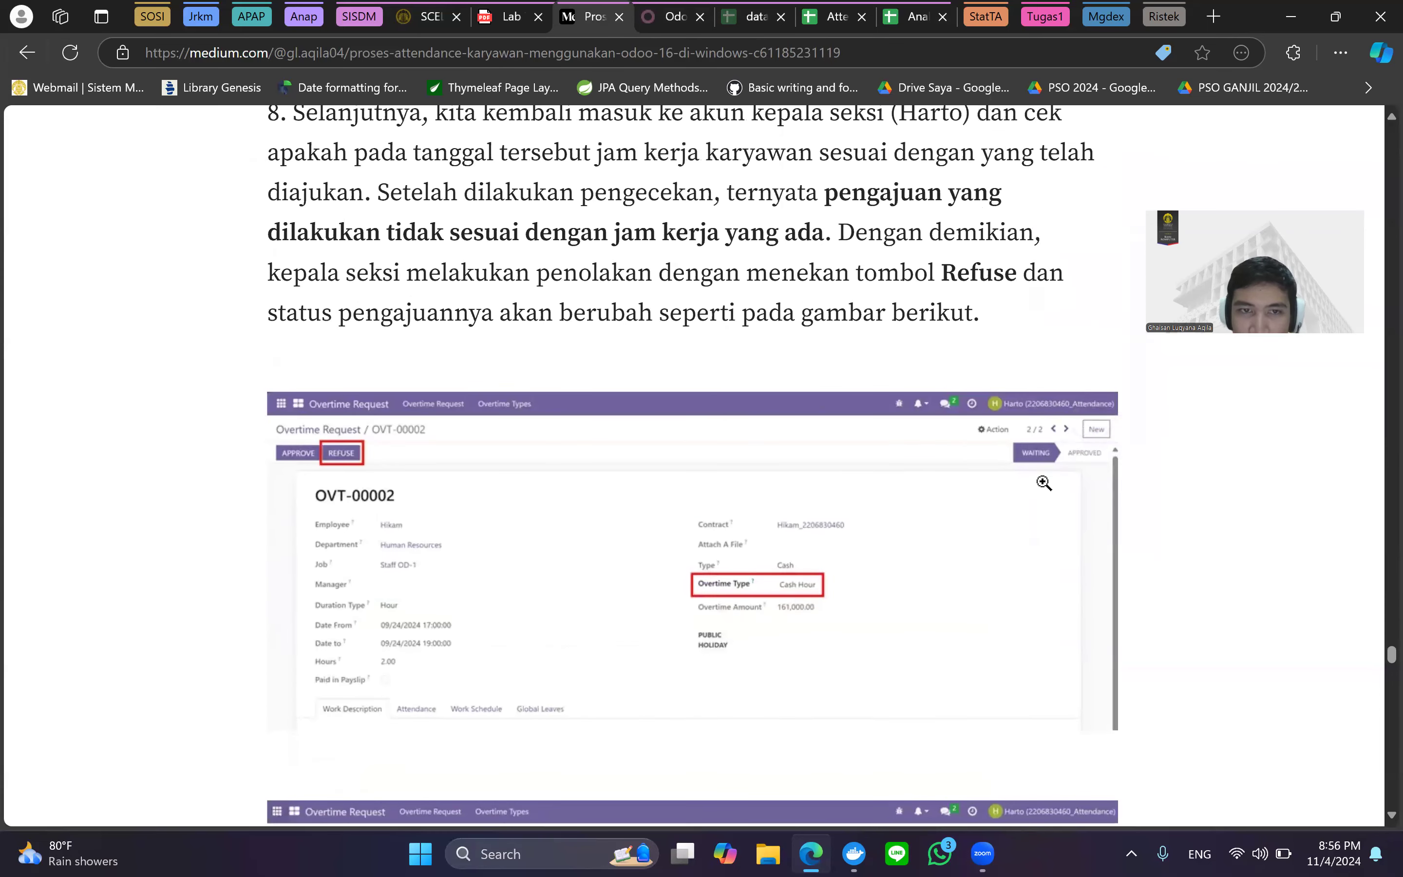
{"action": "scroll", "coordinate": [1044, 483], "scroll_direction": "down", "scroll_amount": 2}
{"action": "scroll", "coordinate": [1093, 511], "scroll_direction": "up", "scroll_amount": 1}
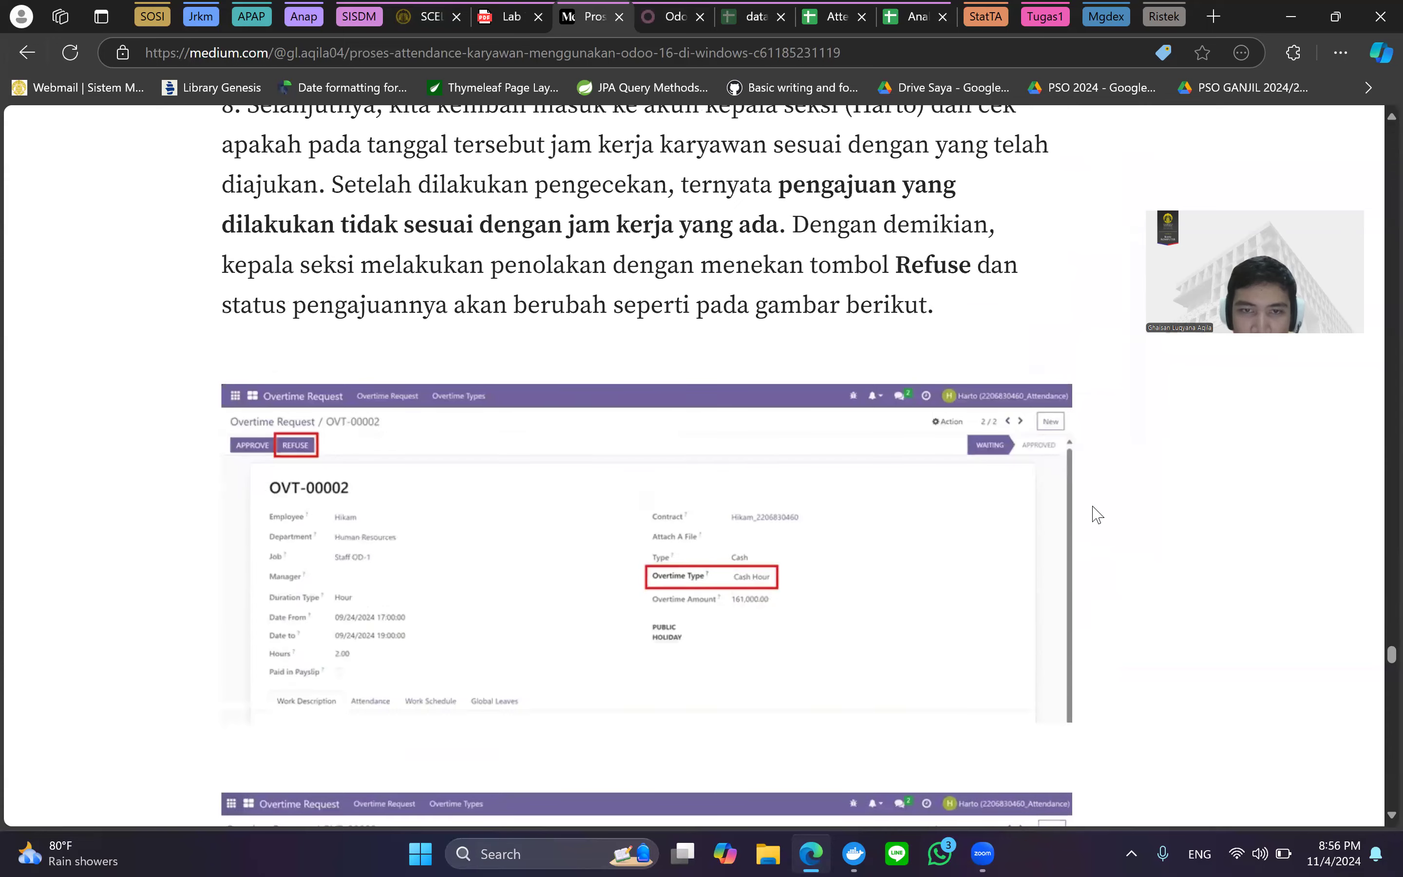
{"action": "scroll", "coordinate": [1096, 515], "scroll_direction": "down", "scroll_amount": 1}
{"action": "scroll", "coordinate": [1096, 515], "scroll_direction": "up", "scroll_amount": 2}
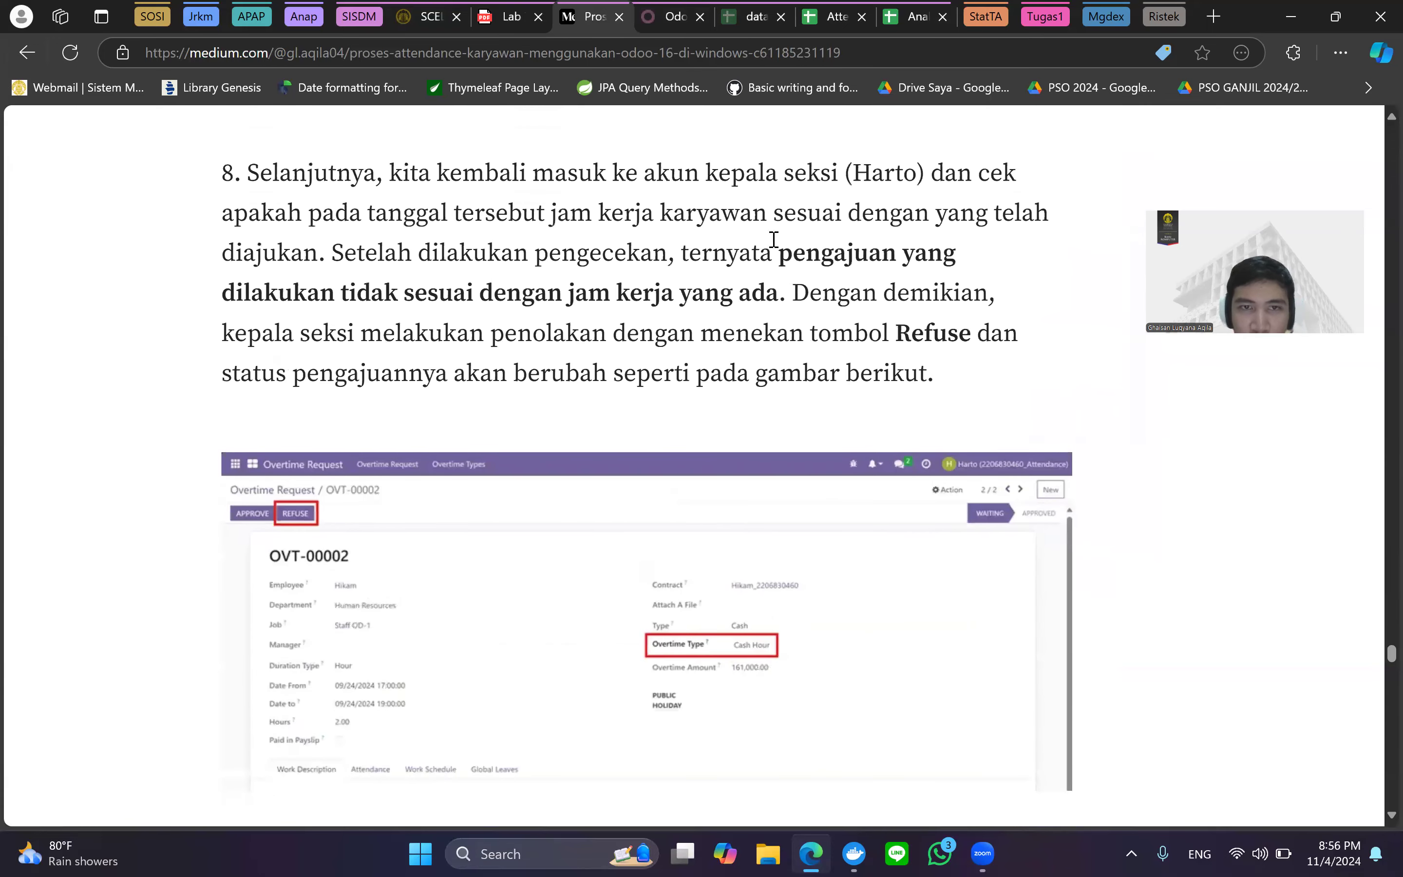
Scroll to 'Jawaban Pertanyaan' question 2 on tolerance time, briefly checking the Attendance spreadsheet.
{"action": "scroll", "coordinate": [836, 417], "scroll_direction": "down", "scroll_amount": 1}
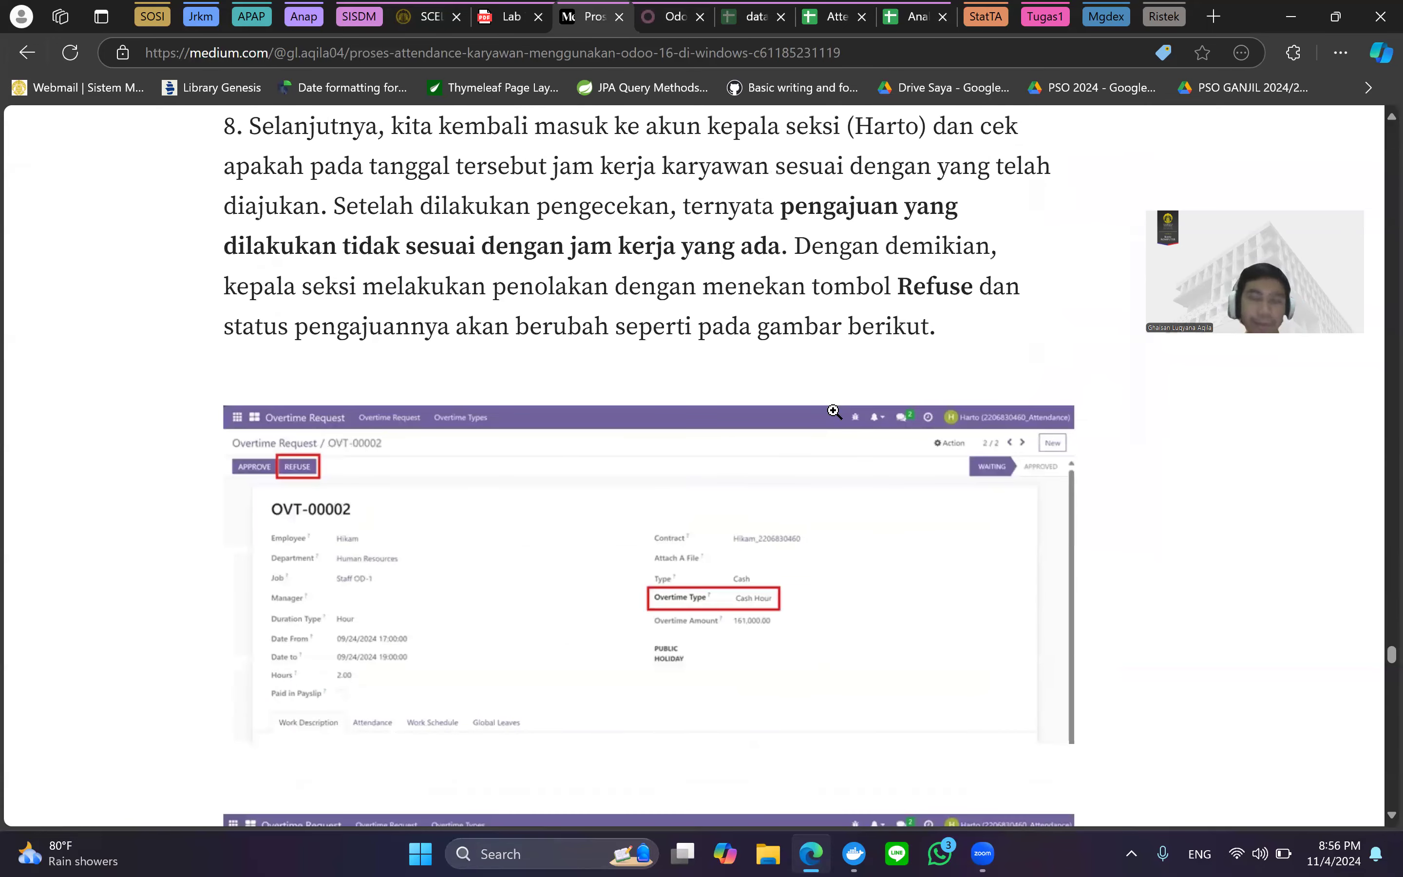
{"action": "scroll", "coordinate": [834, 411], "scroll_direction": "down", "scroll_amount": 1}
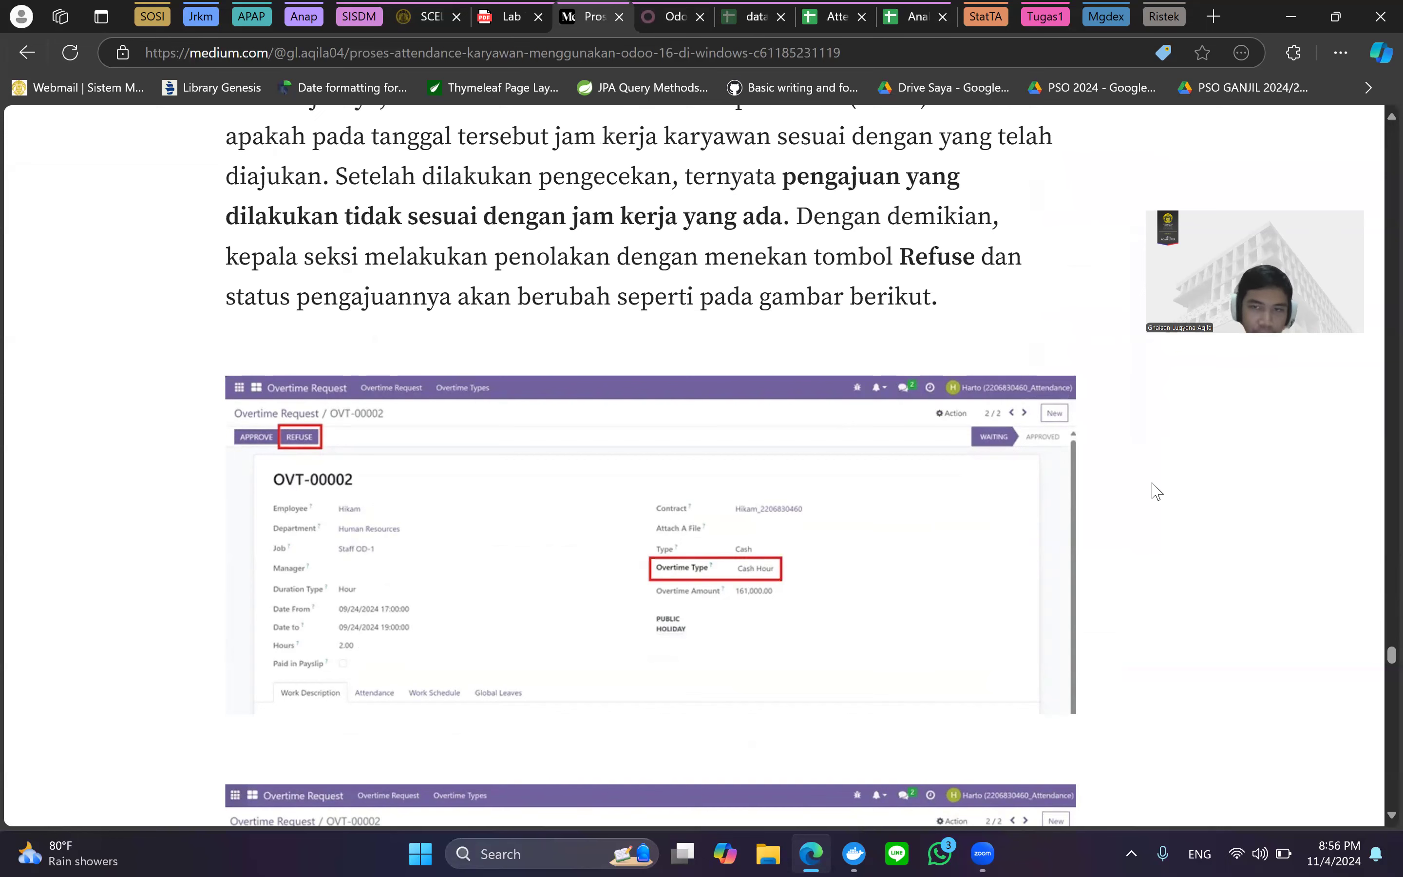
{"action": "scroll", "coordinate": [1157, 491], "scroll_direction": "down", "scroll_amount": 5}
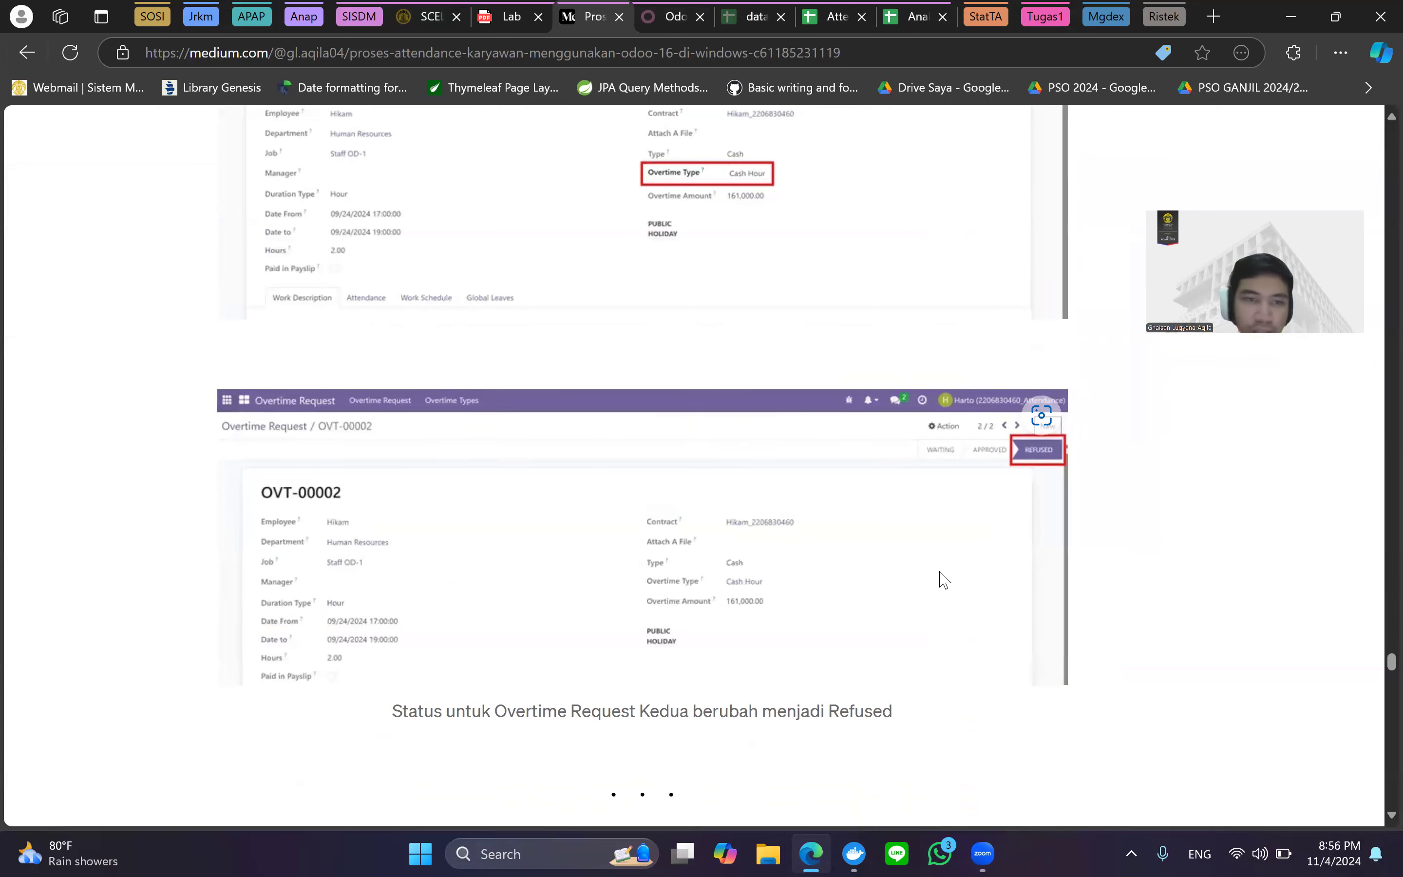
{"action": "scroll", "coordinate": [944, 580], "scroll_direction": "down", "scroll_amount": 5}
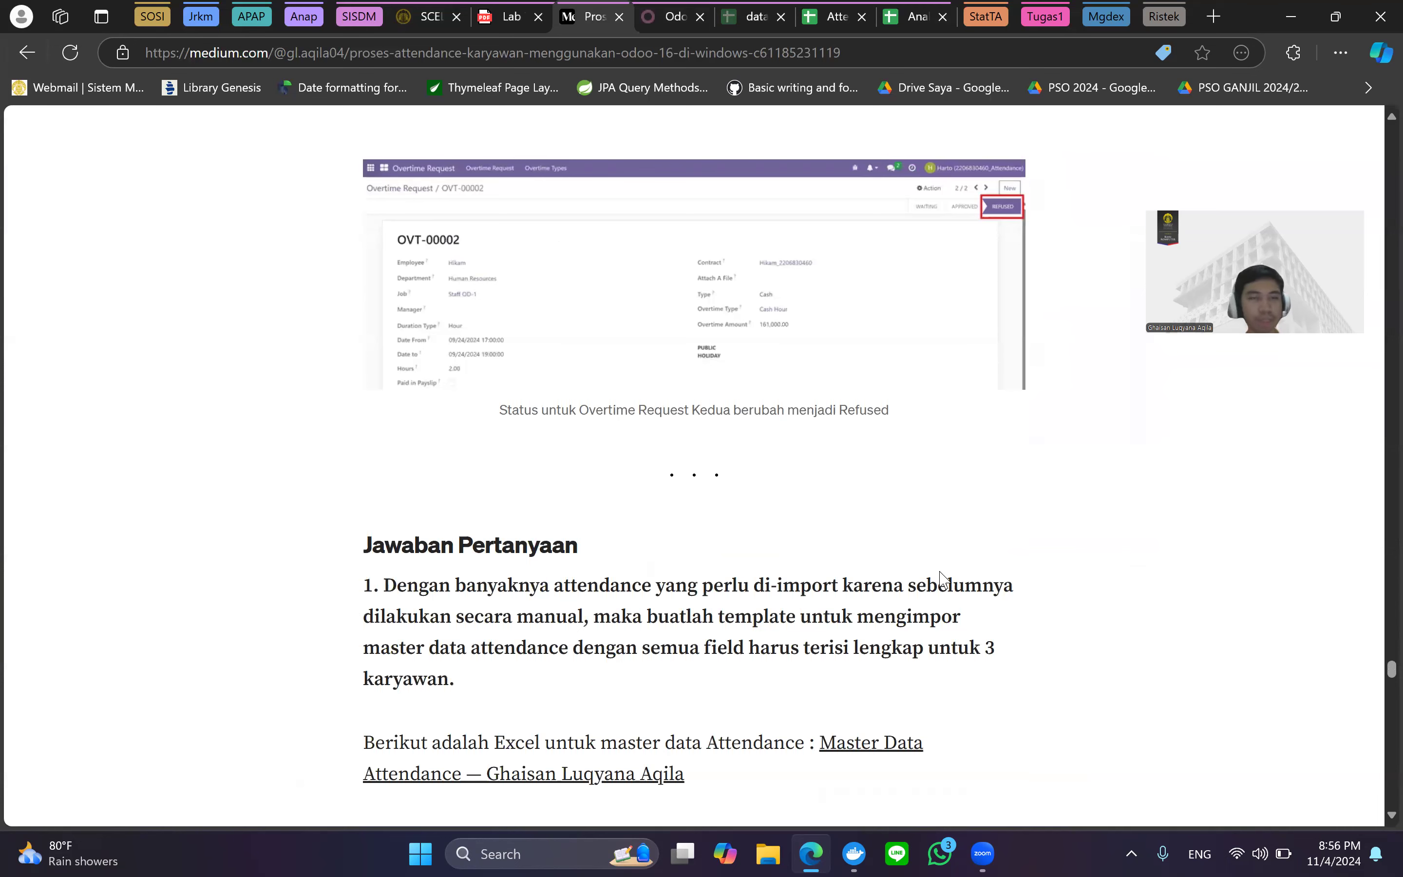
{"action": "scroll", "coordinate": [940, 579], "scroll_direction": "down", "scroll_amount": 3}
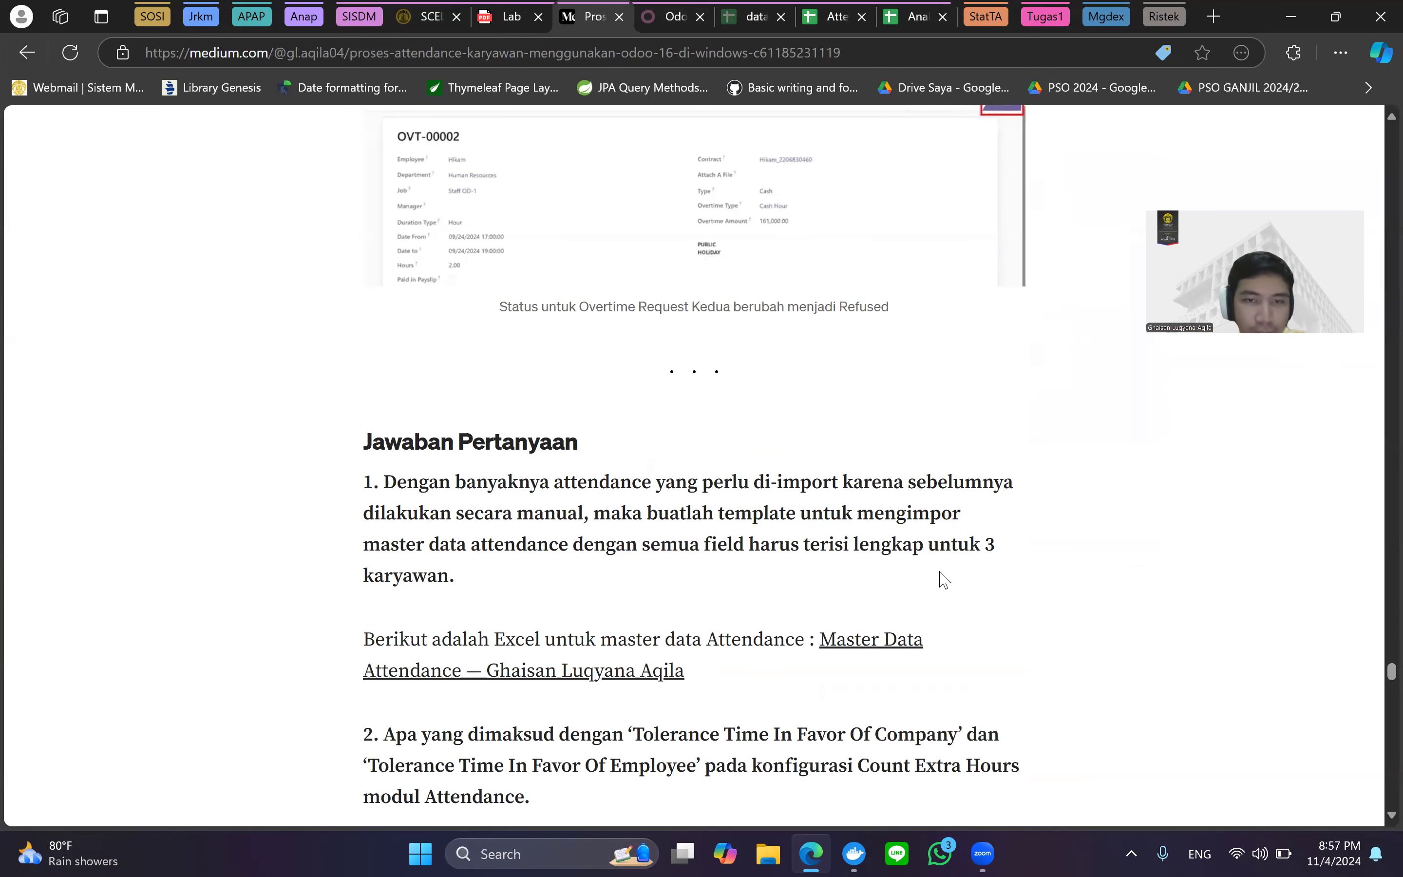
{"action": "scroll", "coordinate": [940, 579], "scroll_direction": "down", "scroll_amount": 3}
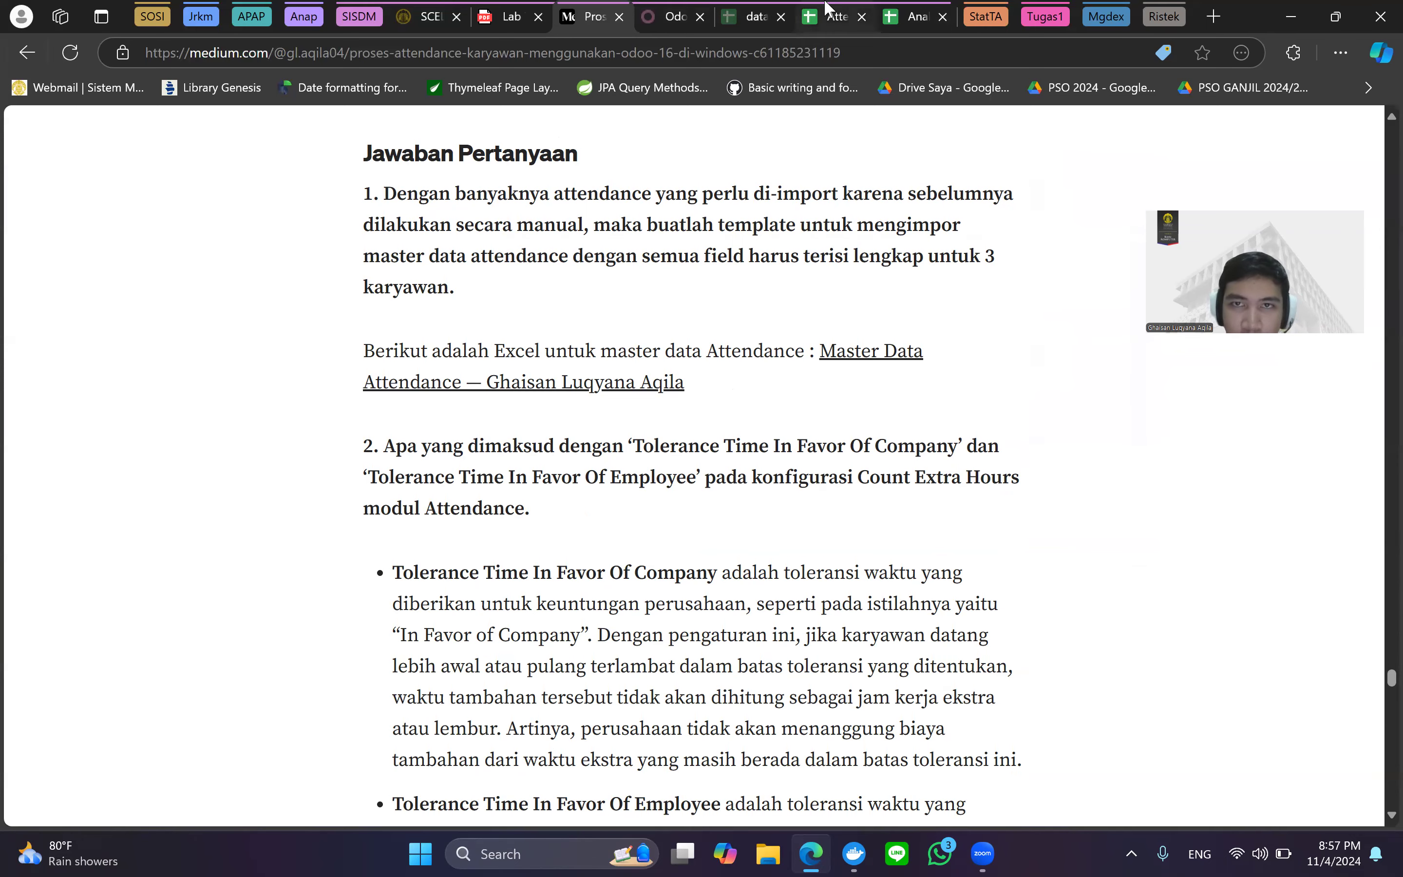
{"action": "left_click", "coordinate": [830, 17]}
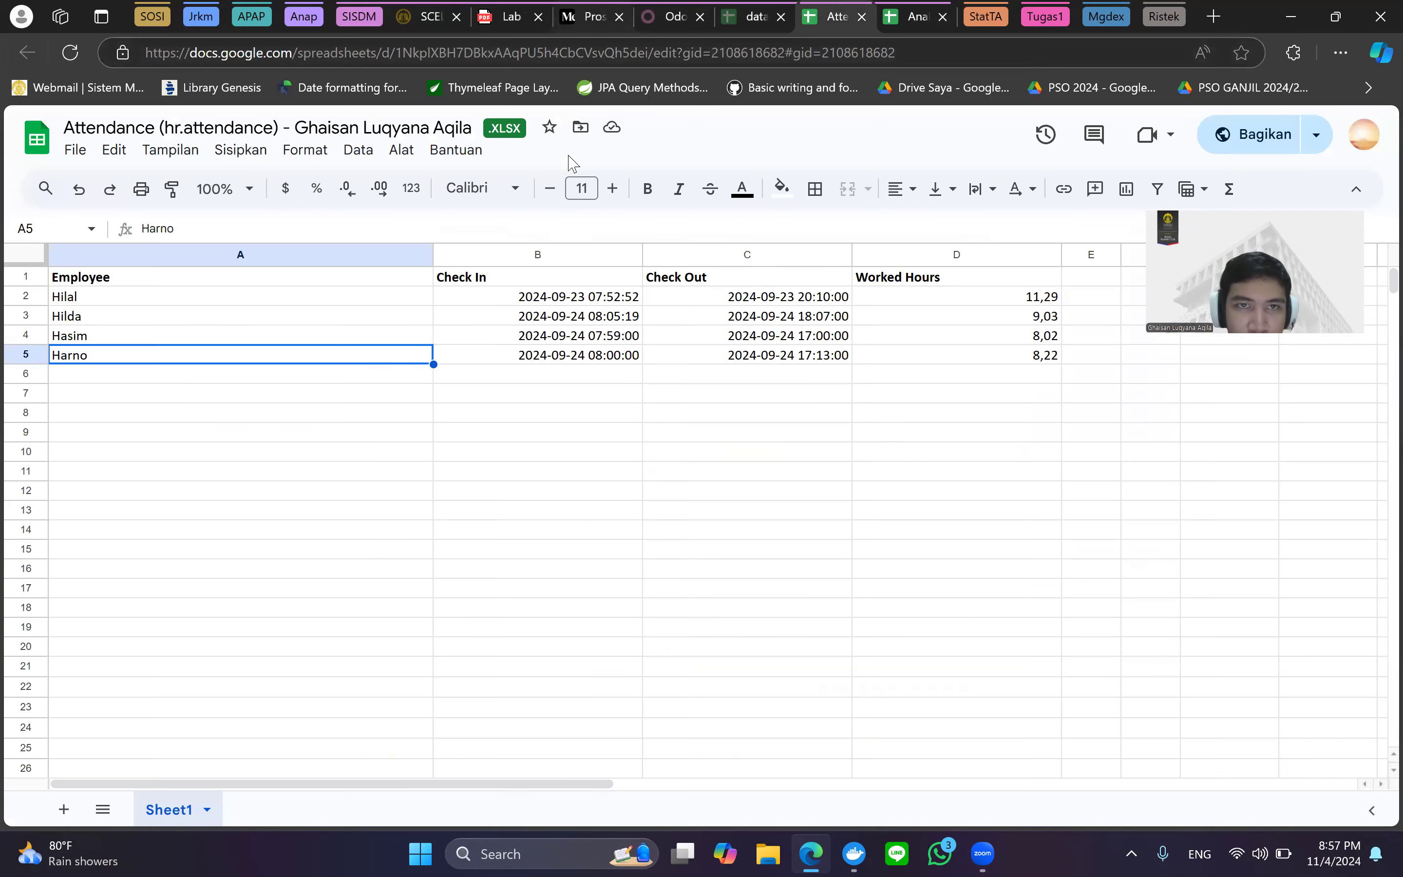
{"action": "left_click", "coordinate": [601, 8]}
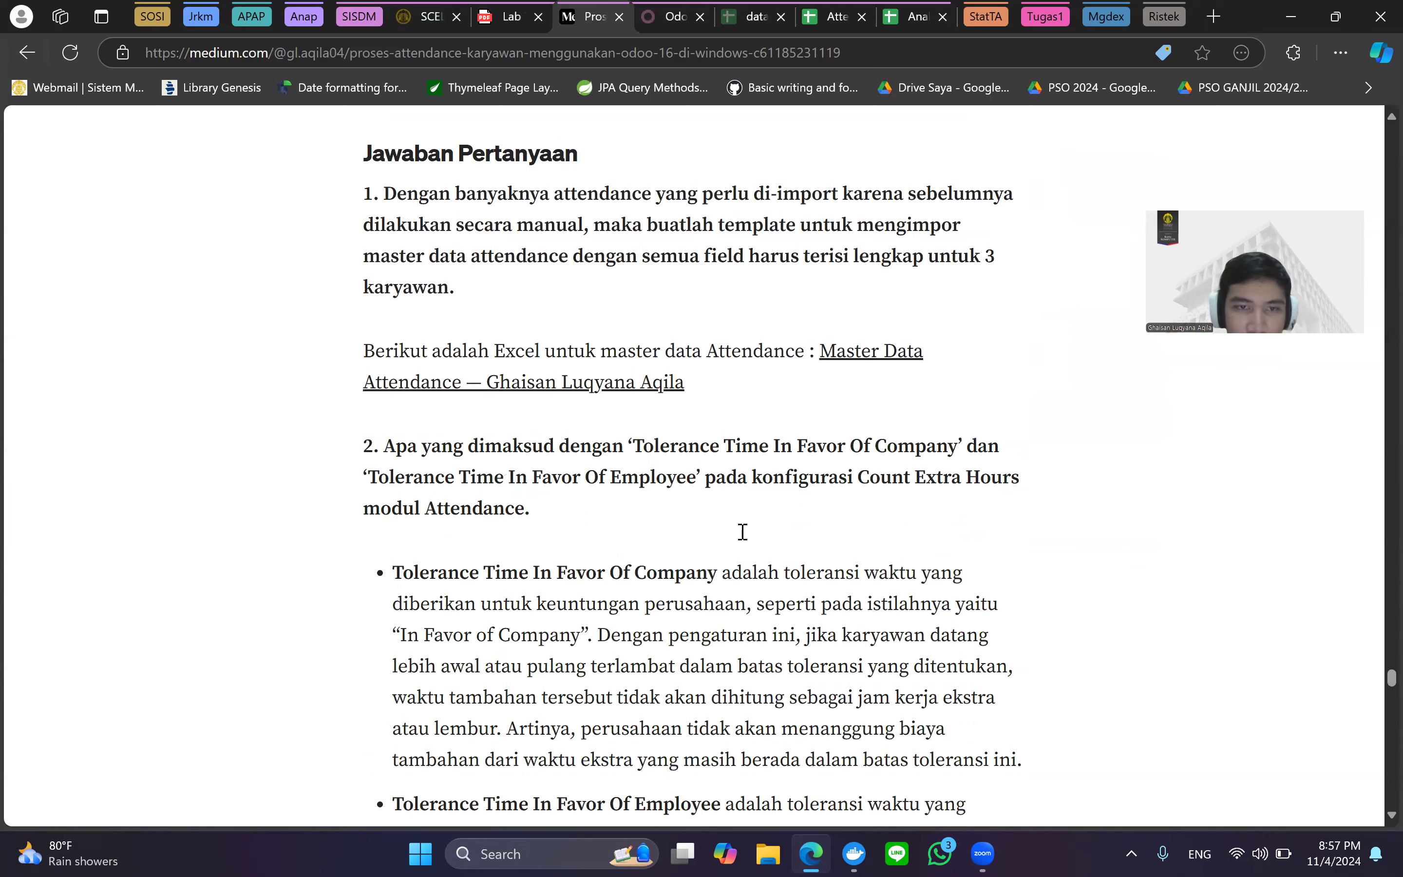
Read through both Tolerance Time bullets down to question 3 on Cash versus Leave overtime.
{"action": "scroll", "coordinate": [742, 531], "scroll_direction": "down", "scroll_amount": 2}
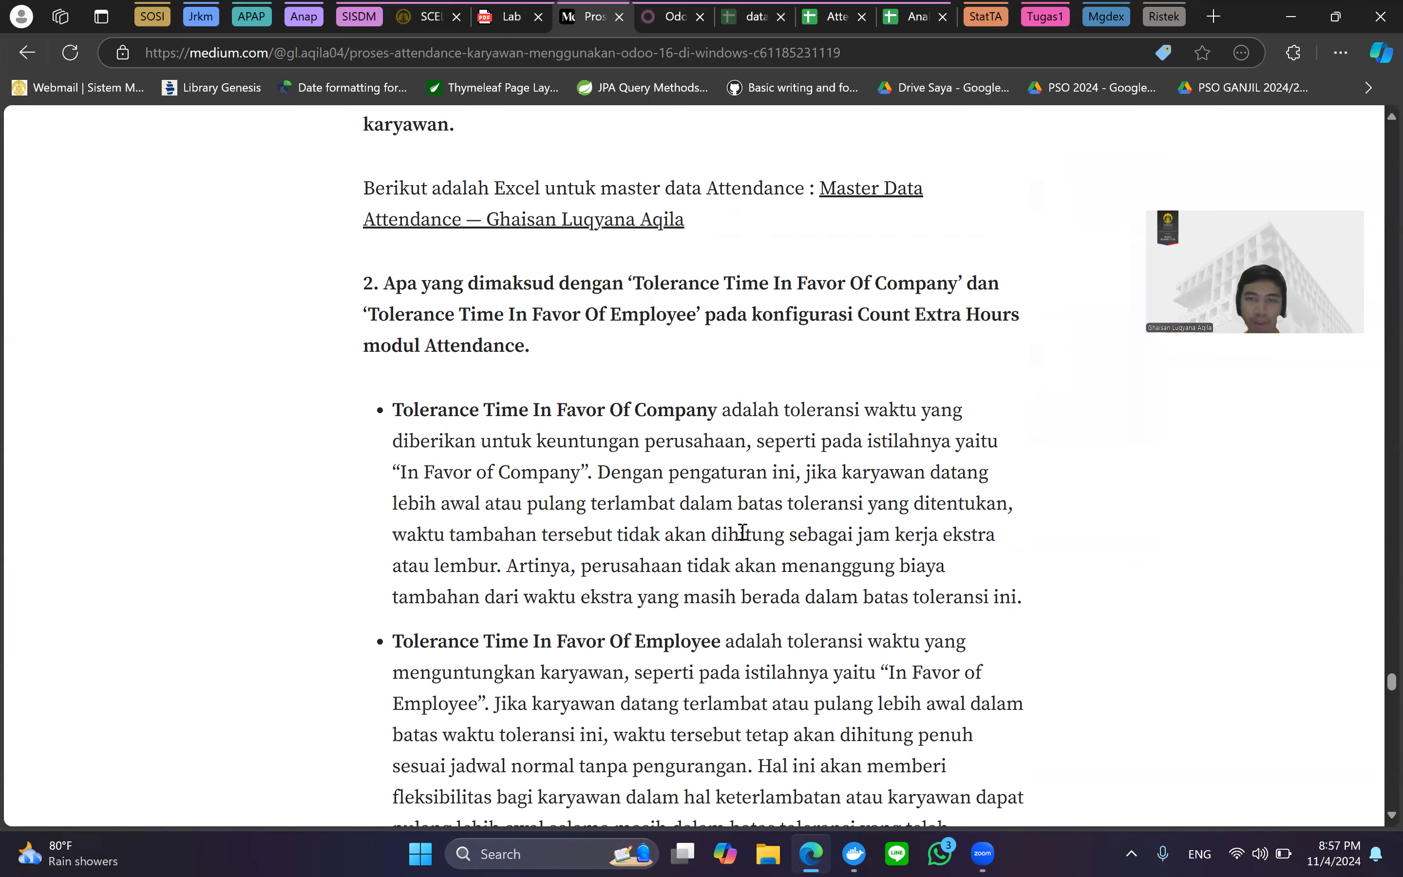
{"action": "scroll", "coordinate": [742, 531], "scroll_direction": "down", "scroll_amount": 1}
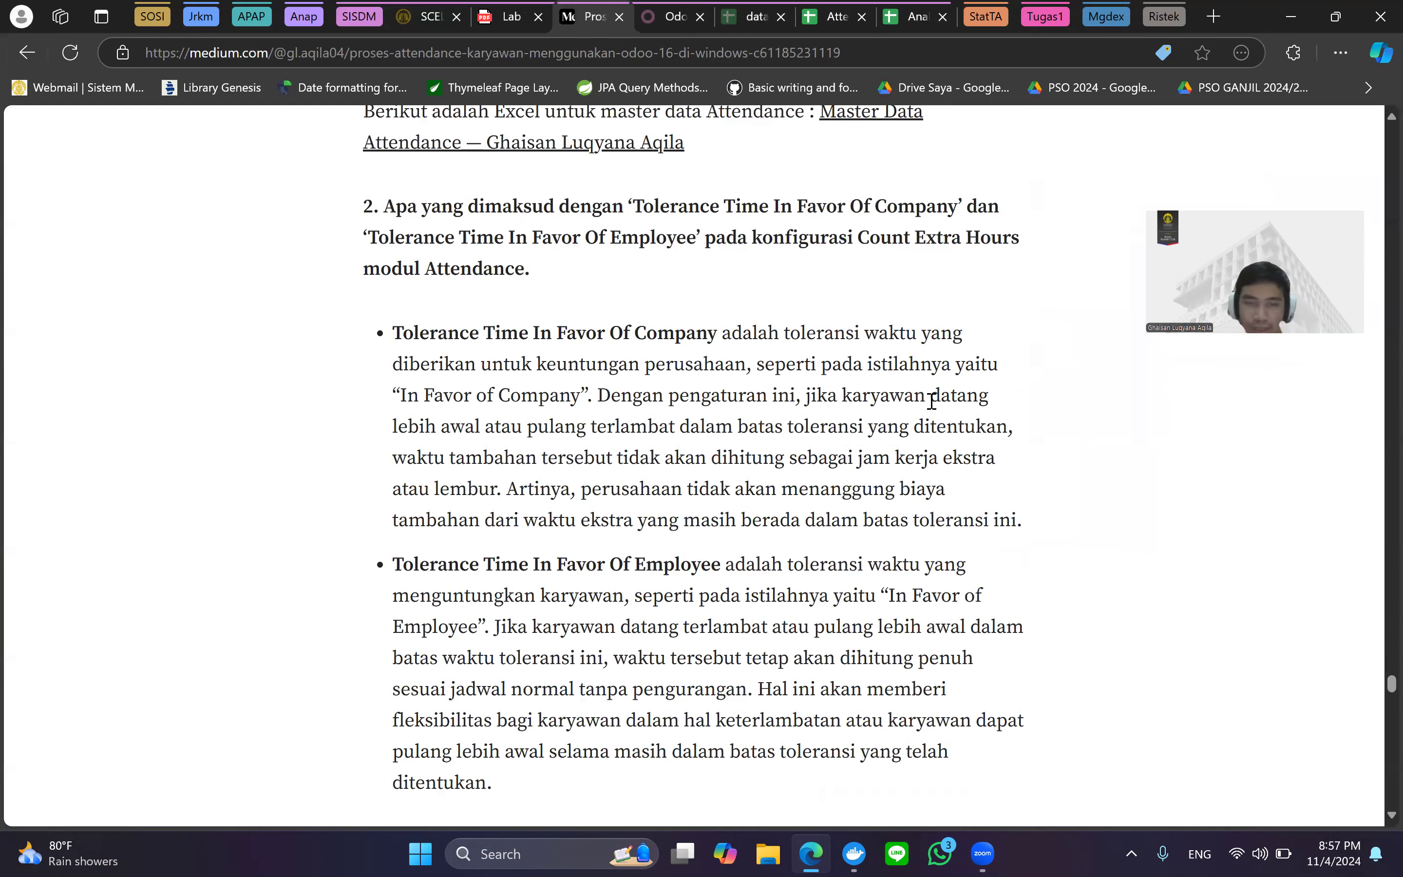
{"action": "scroll", "coordinate": [931, 400], "scroll_direction": "down", "scroll_amount": 4}
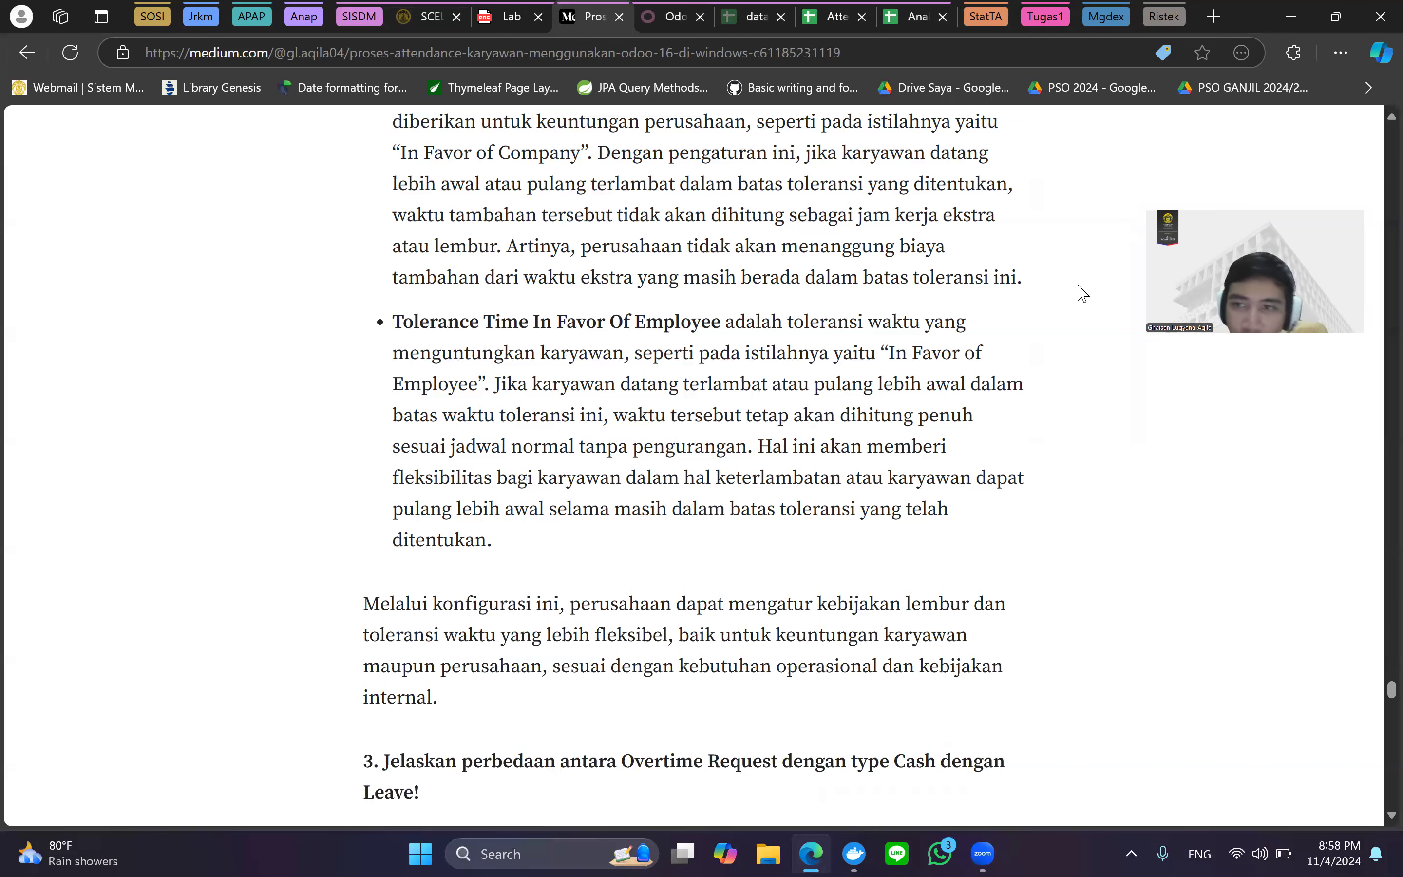
Scroll through the Type Cash and Type Leave answers to the closing hashtags and Odoo tags.
{"action": "scroll", "coordinate": [893, 395], "scroll_direction": "down", "scroll_amount": 5}
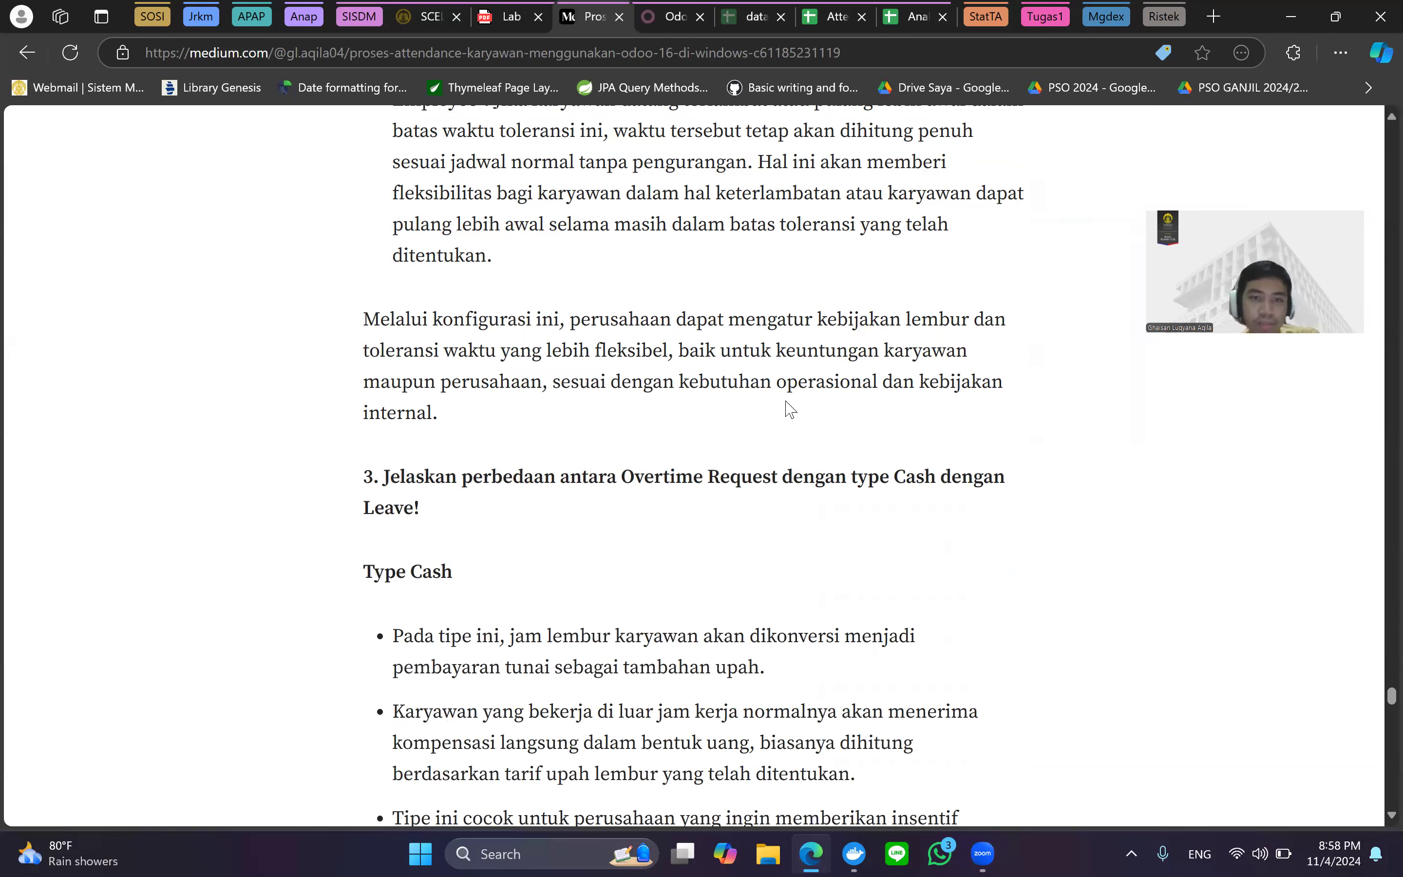
{"action": "scroll", "coordinate": [791, 409], "scroll_direction": "down", "scroll_amount": 2}
{"action": "scroll", "coordinate": [791, 409], "scroll_direction": "down", "scroll_amount": 1}
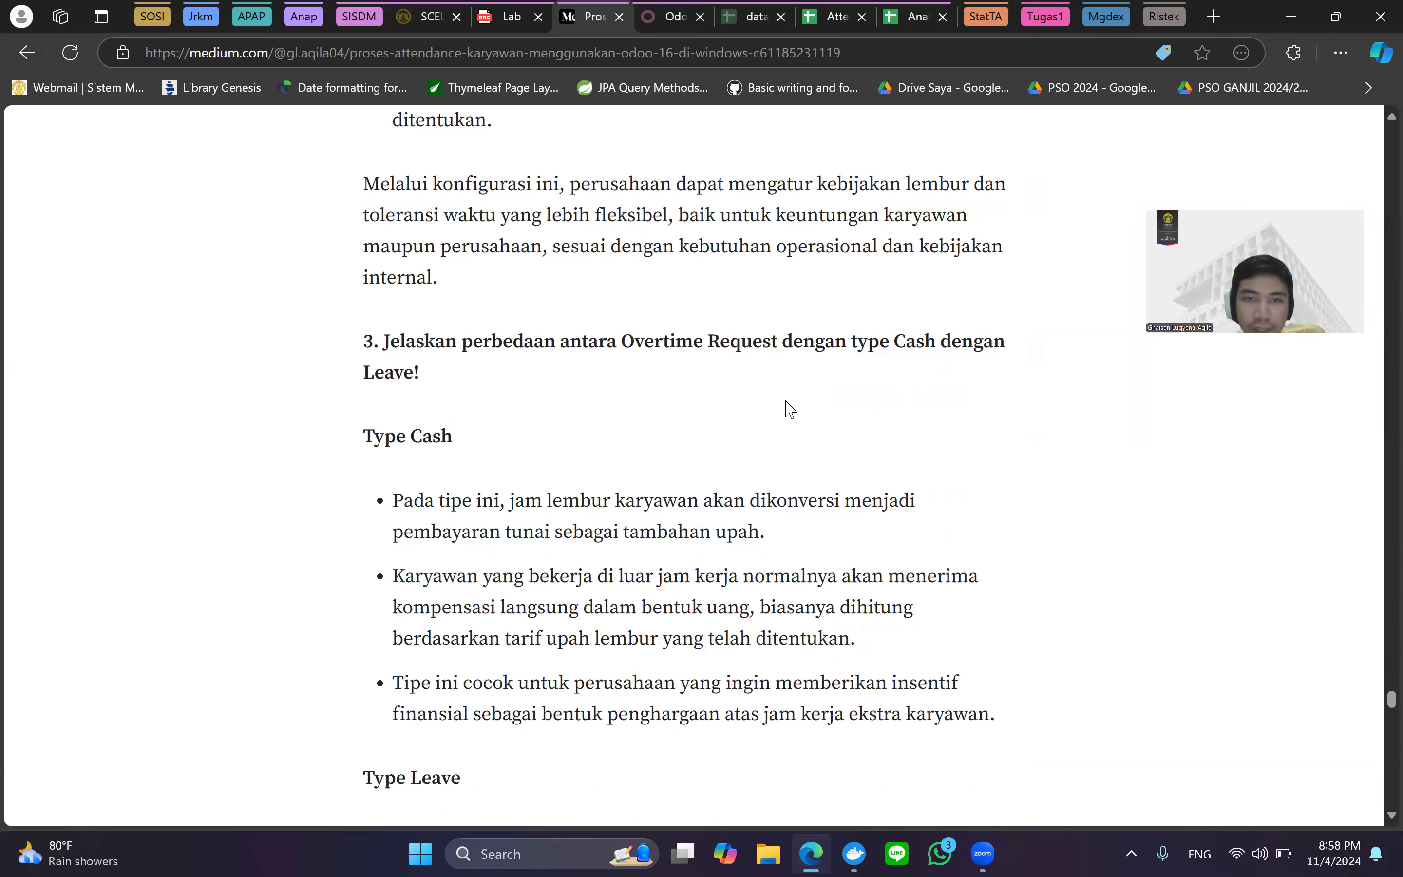
{"action": "scroll", "coordinate": [789, 403], "scroll_direction": "down", "scroll_amount": 2}
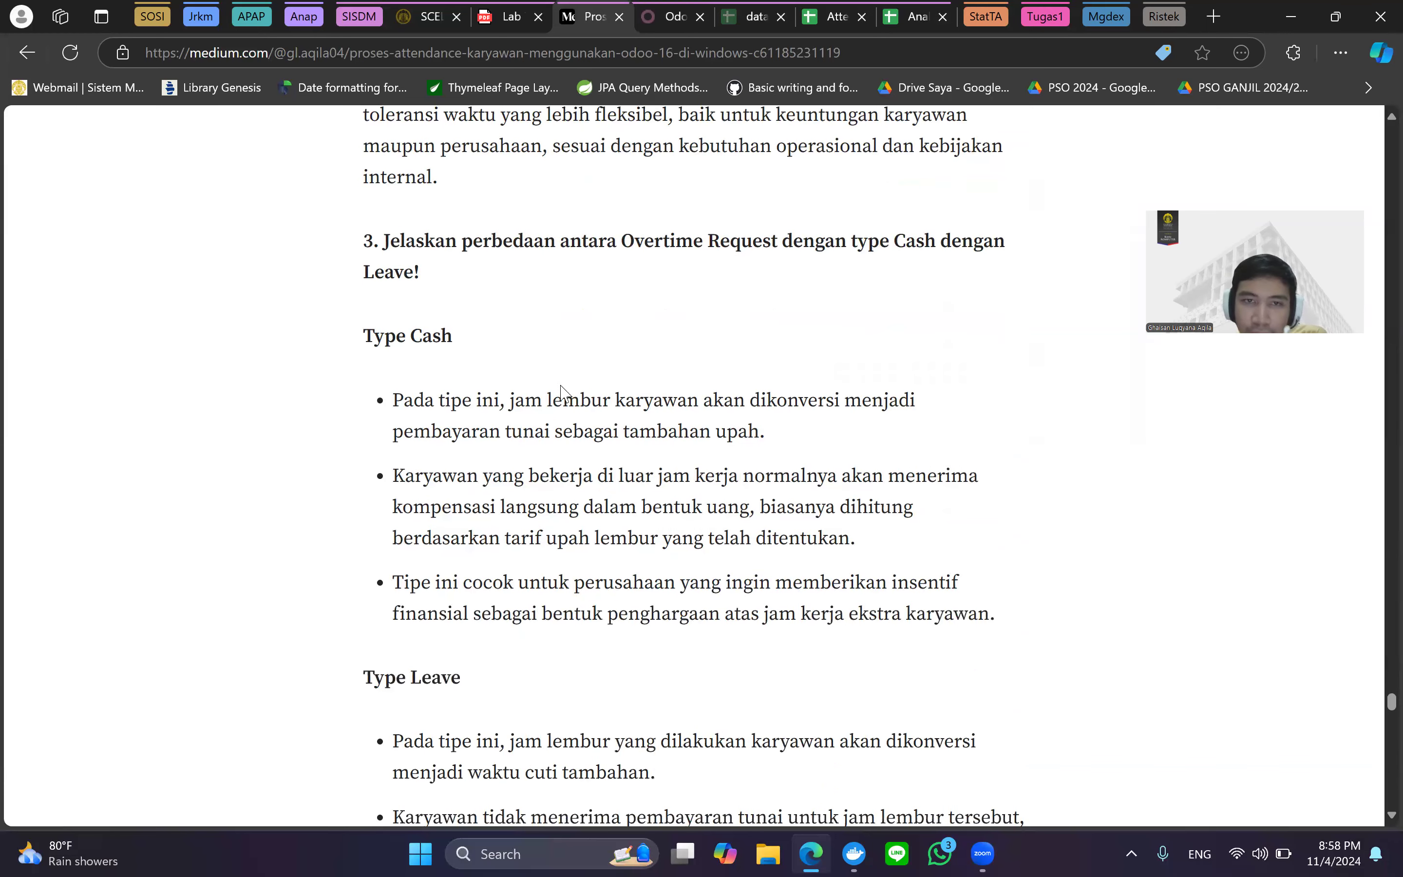
{"action": "scroll", "coordinate": [554, 389], "scroll_direction": "down", "scroll_amount": 2}
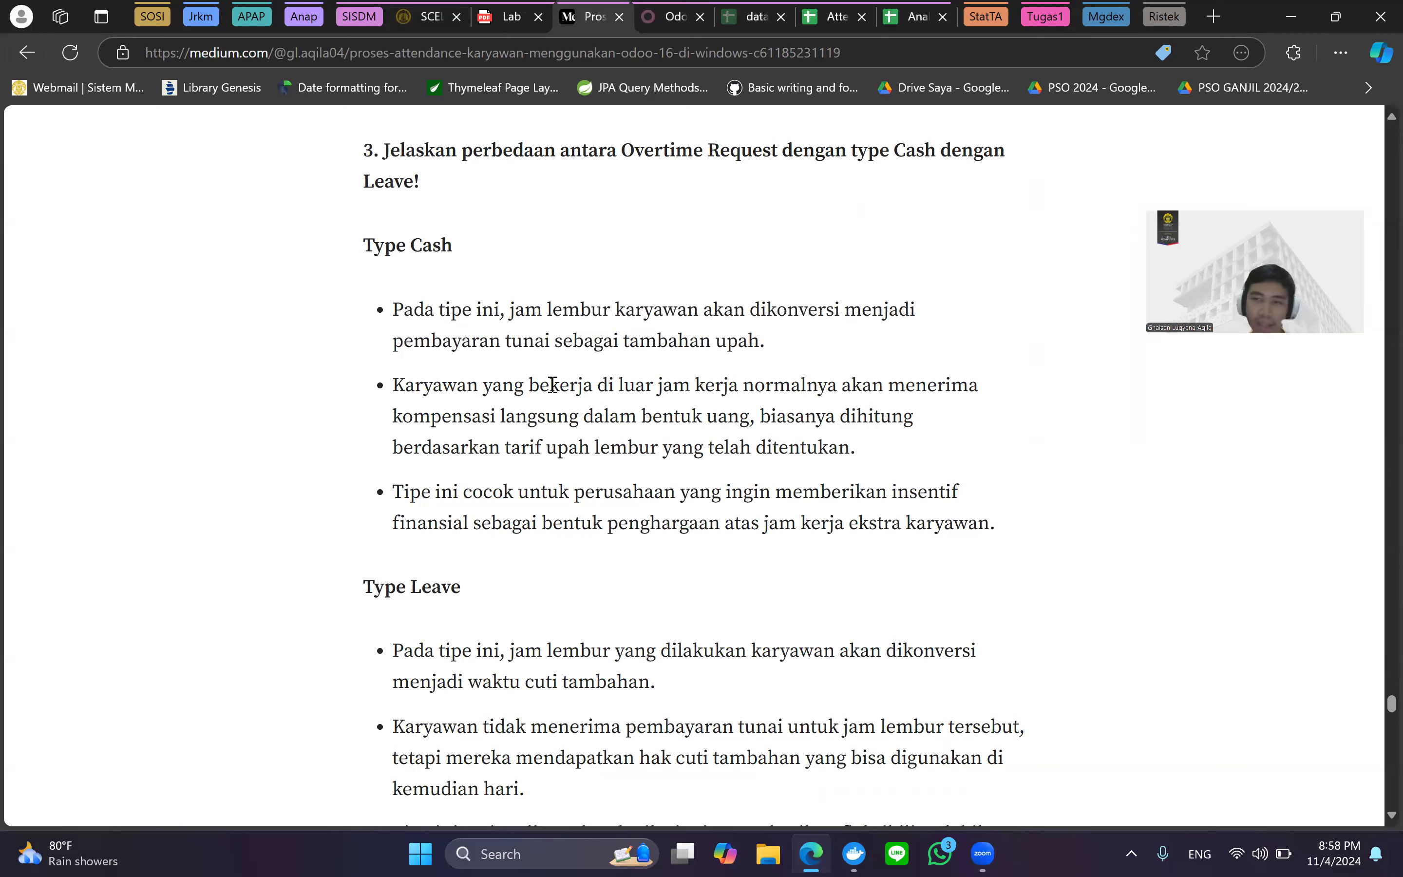
{"action": "scroll", "coordinate": [552, 385], "scroll_direction": "down", "scroll_amount": 5}
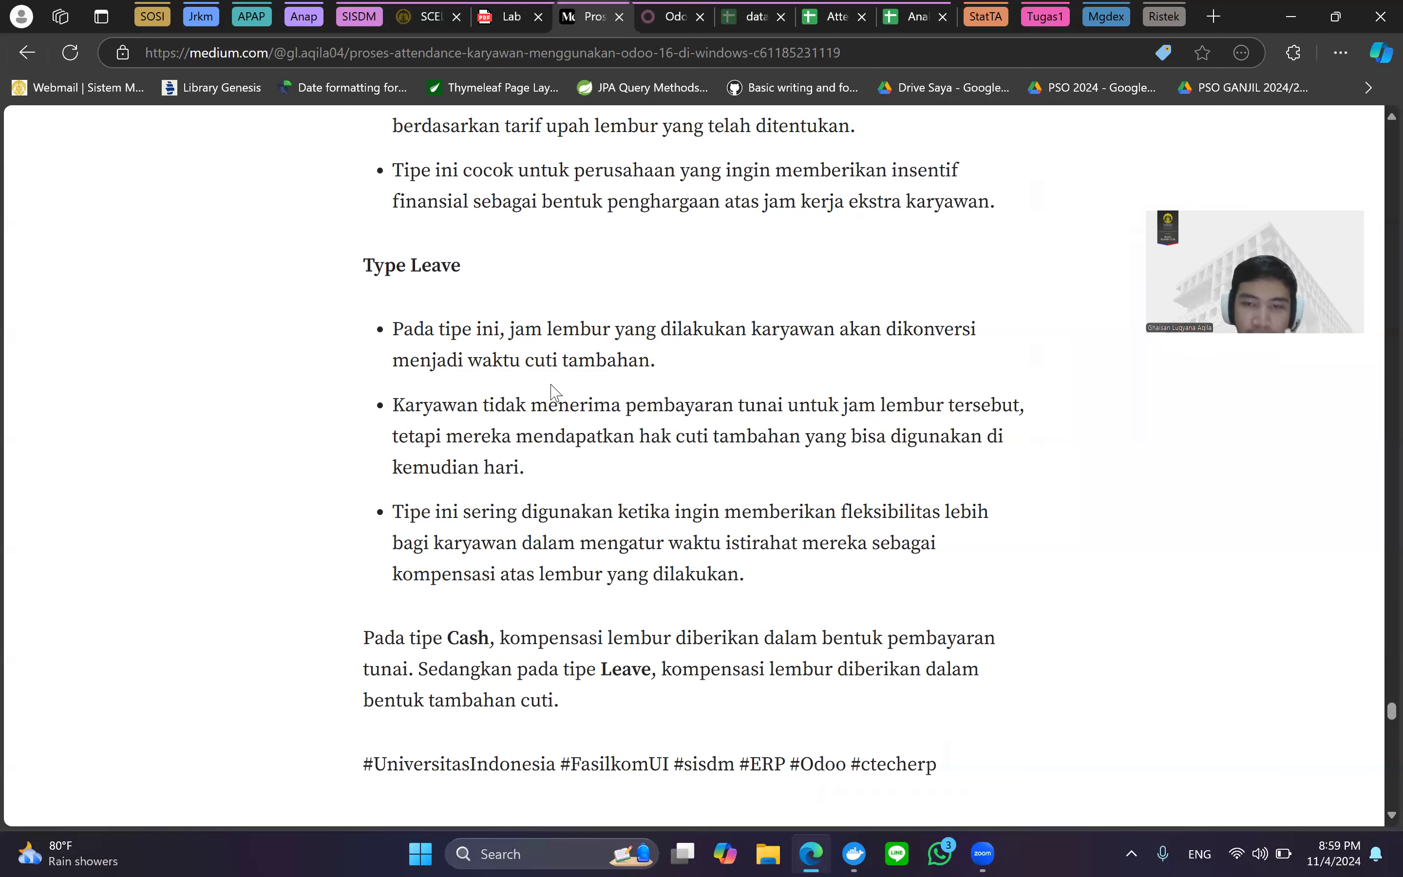
{"action": "scroll", "coordinate": [555, 392], "scroll_direction": "down", "scroll_amount": 3}
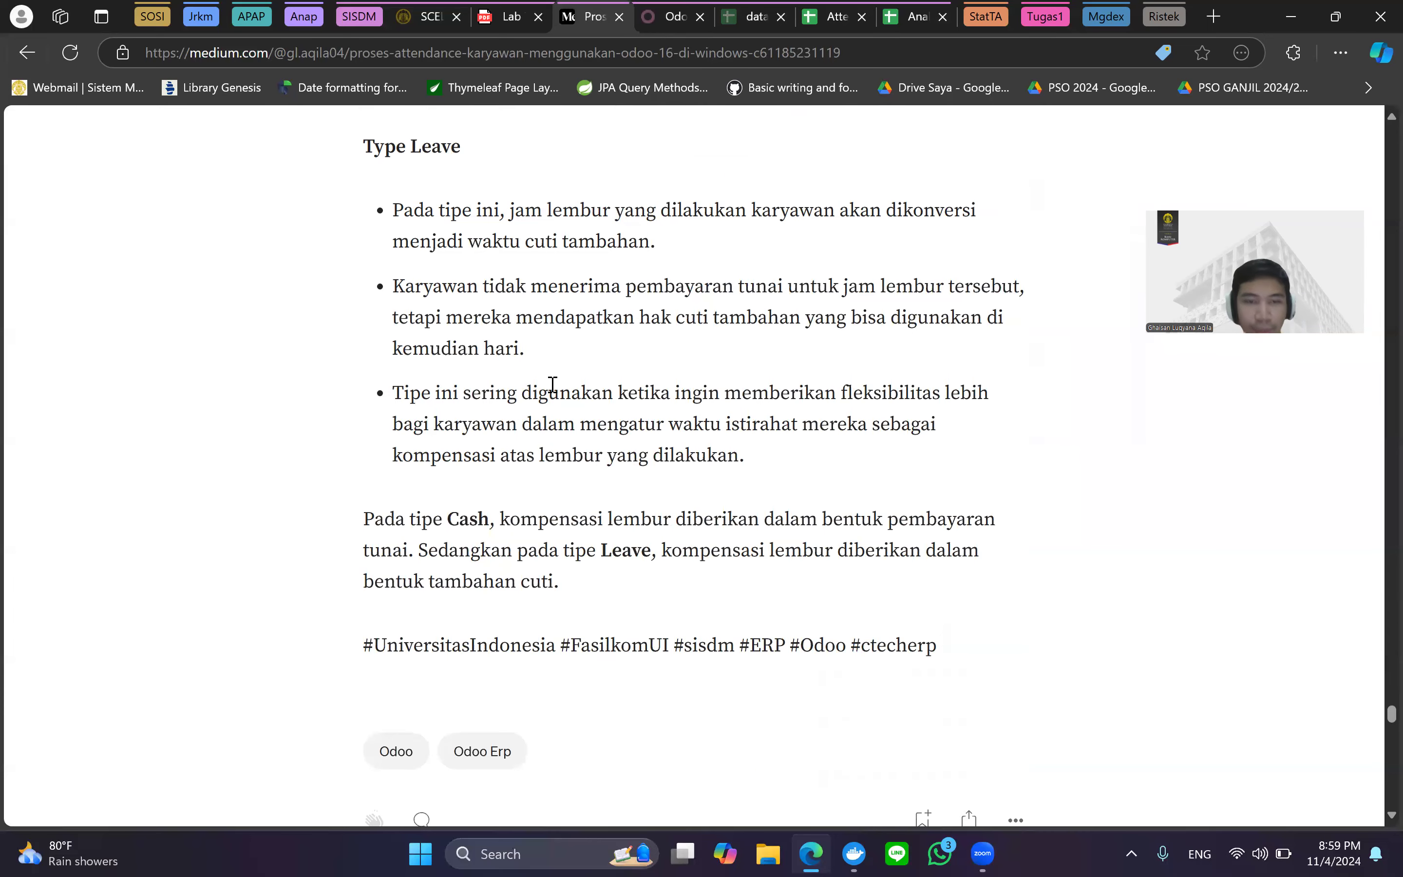